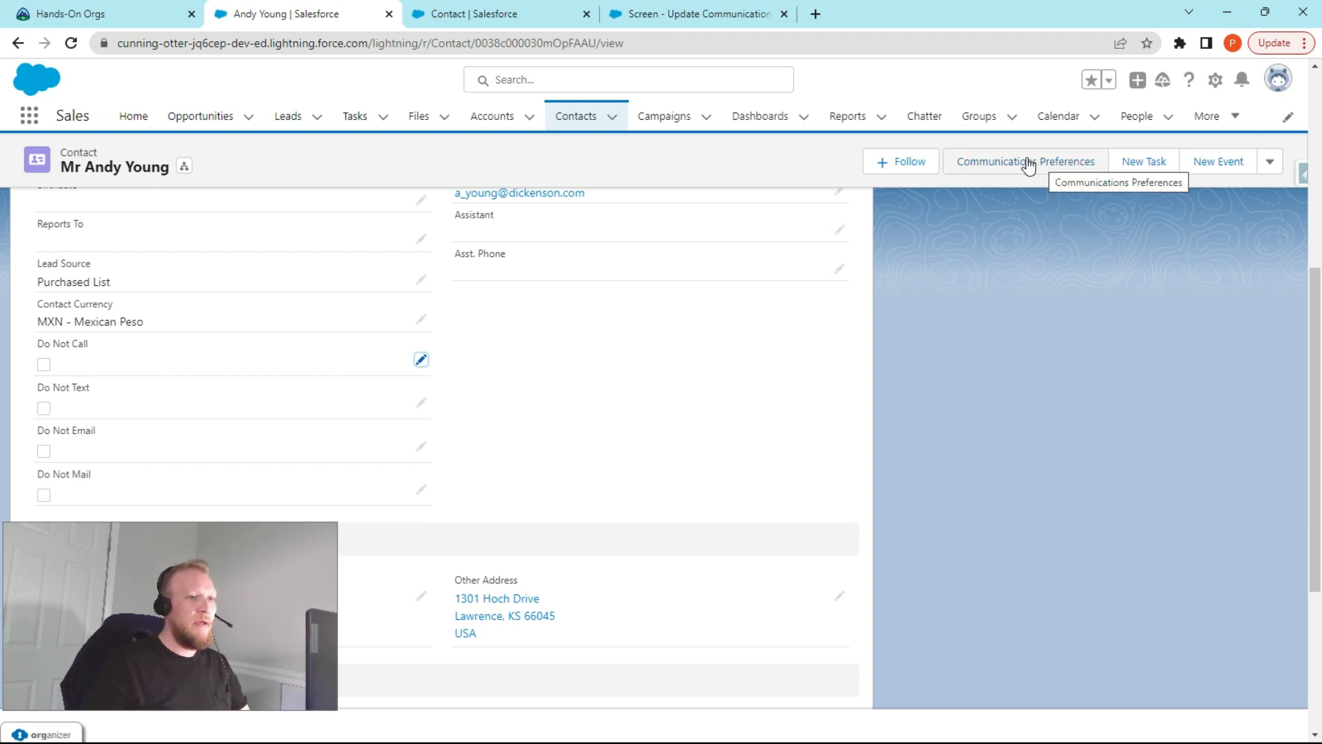
# - Review the contact record's detail fields, from the contact information down to the Do Not Call, Text, Email and Mail checkboxes and address section
pyautogui.scroll(5, 911, 286)
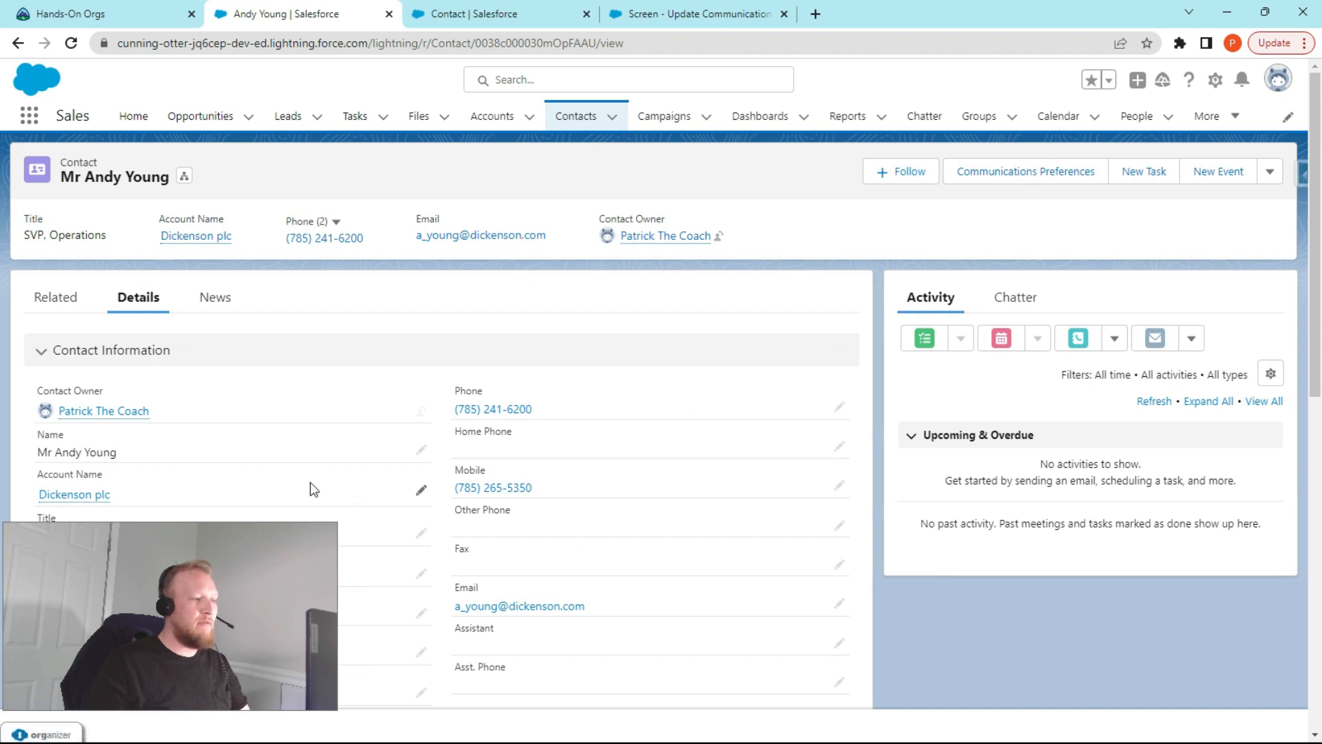
pyautogui.scroll(-1, 333, 400)
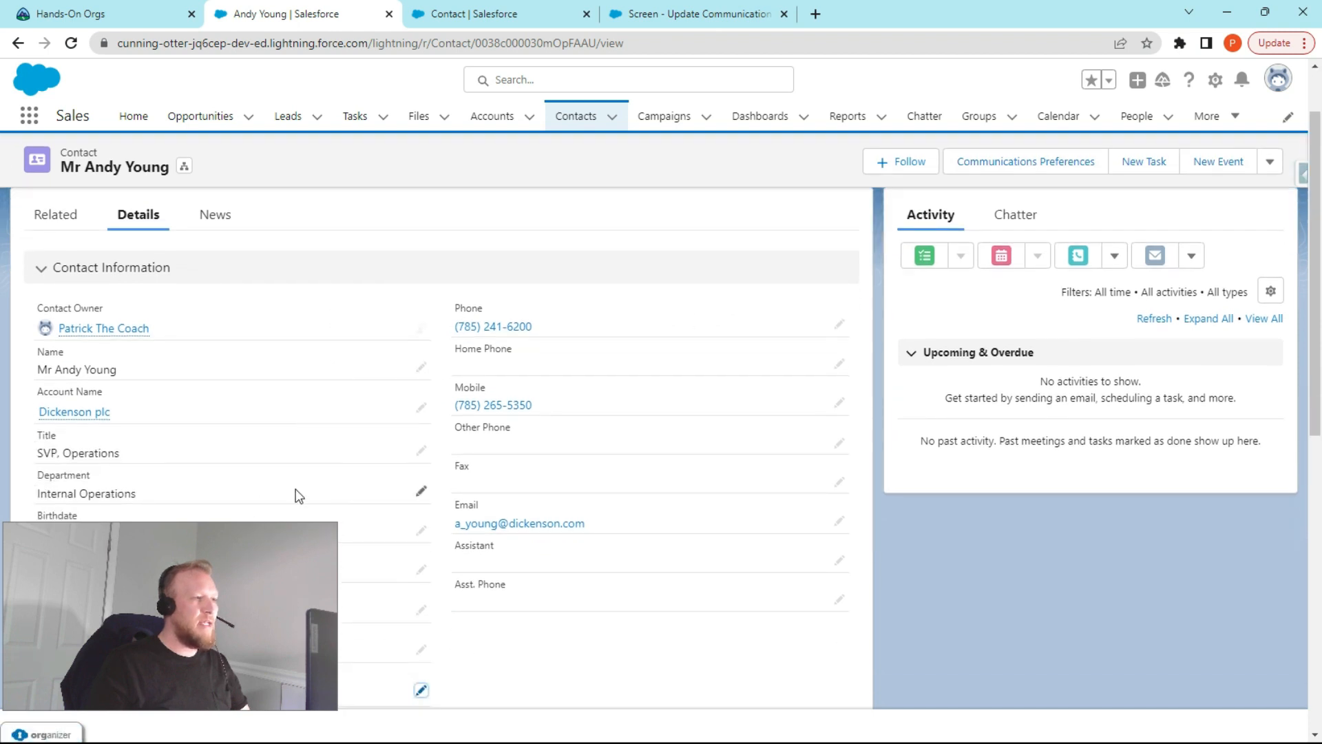
pyautogui.scroll(1, 297, 405)
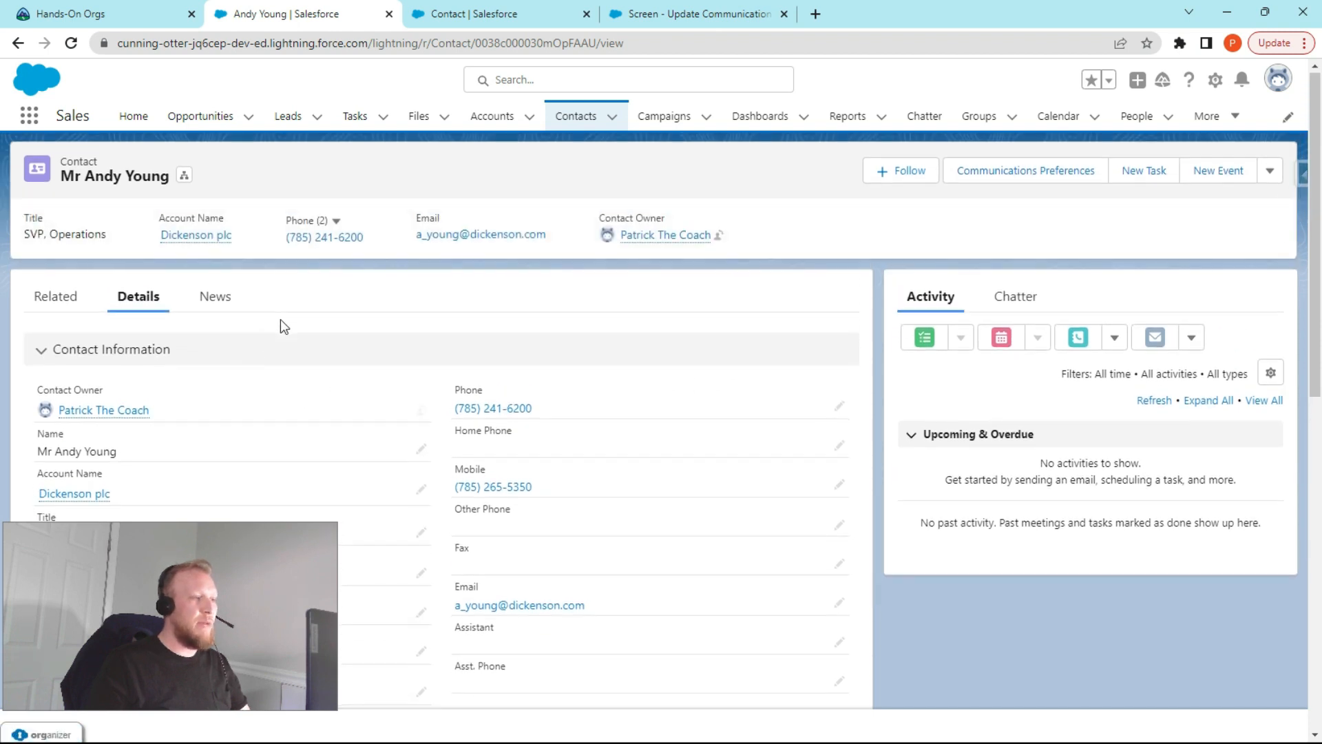
pyautogui.scroll(-3, 280, 319)
pyautogui.scroll(-3, 280, 319)
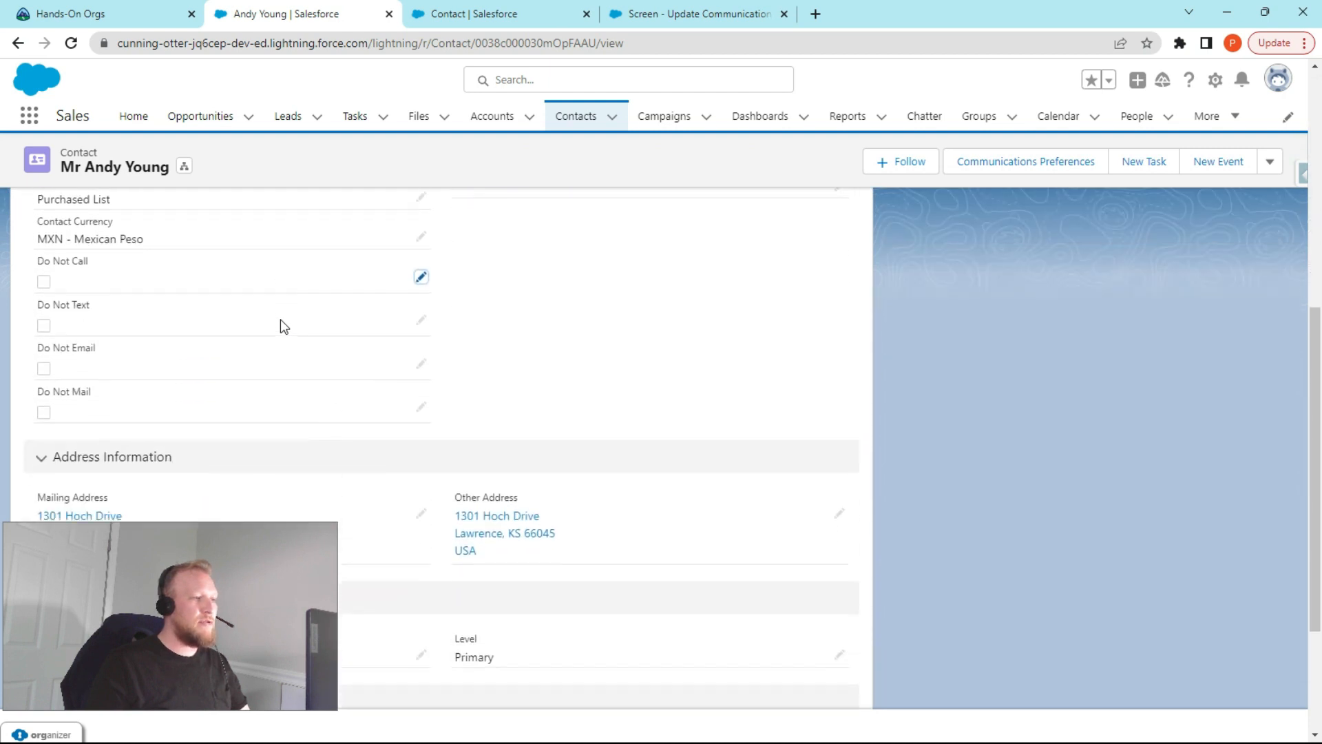
pyautogui.scroll(-1, 101, 422)
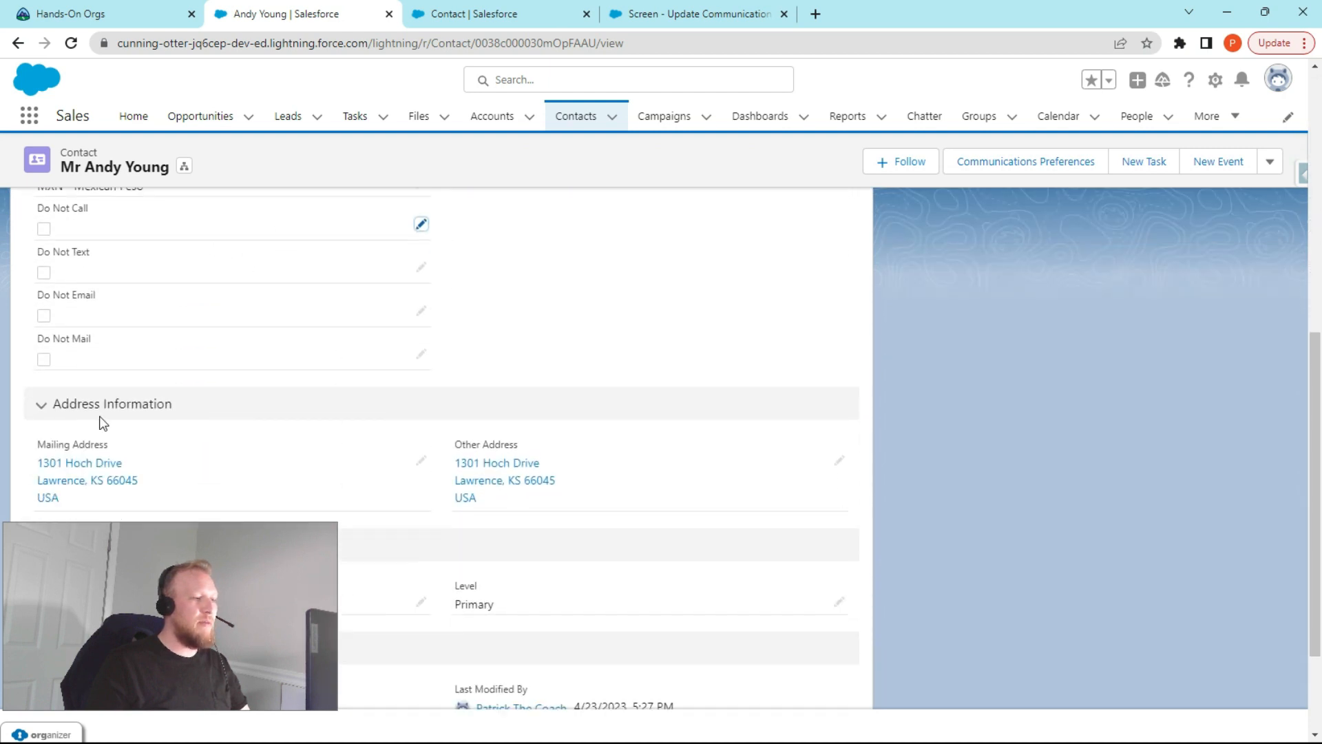
pyautogui.scroll(1, 126, 331)
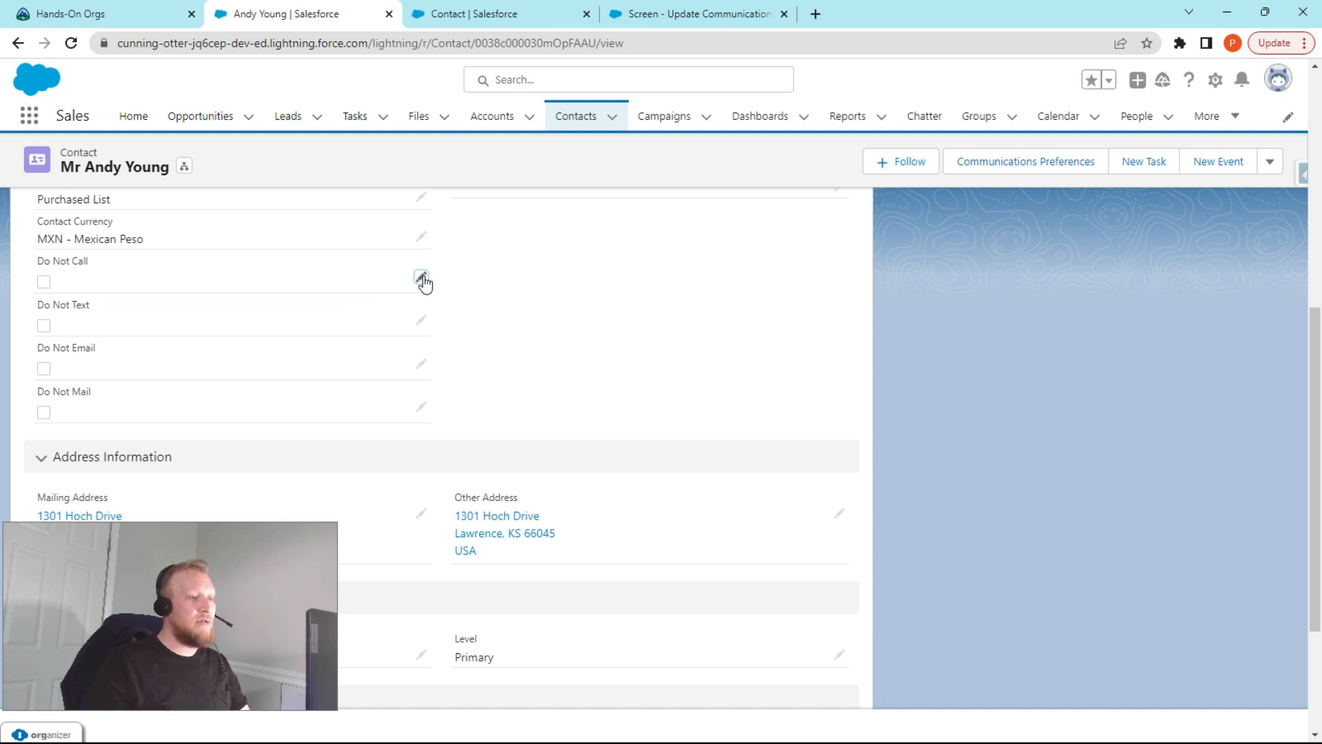
# - Open the Contact object's page layouts in a separate browser tab and examine the opt-out checkbox fields in Contact Layout
pyautogui.click(513, 17)
pyautogui.click(664, 13)
pyautogui.click(553, 15)
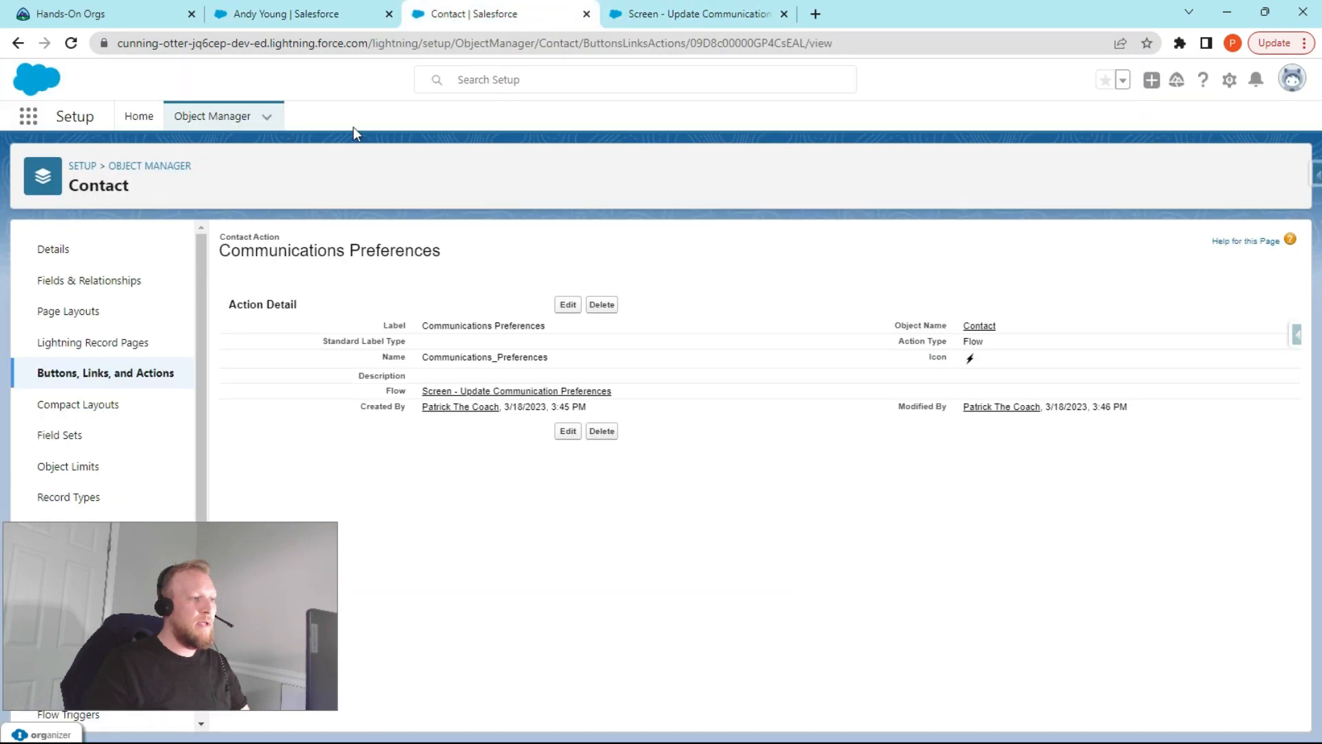
pyautogui.middleClick(81, 311)
pyautogui.click(674, 14)
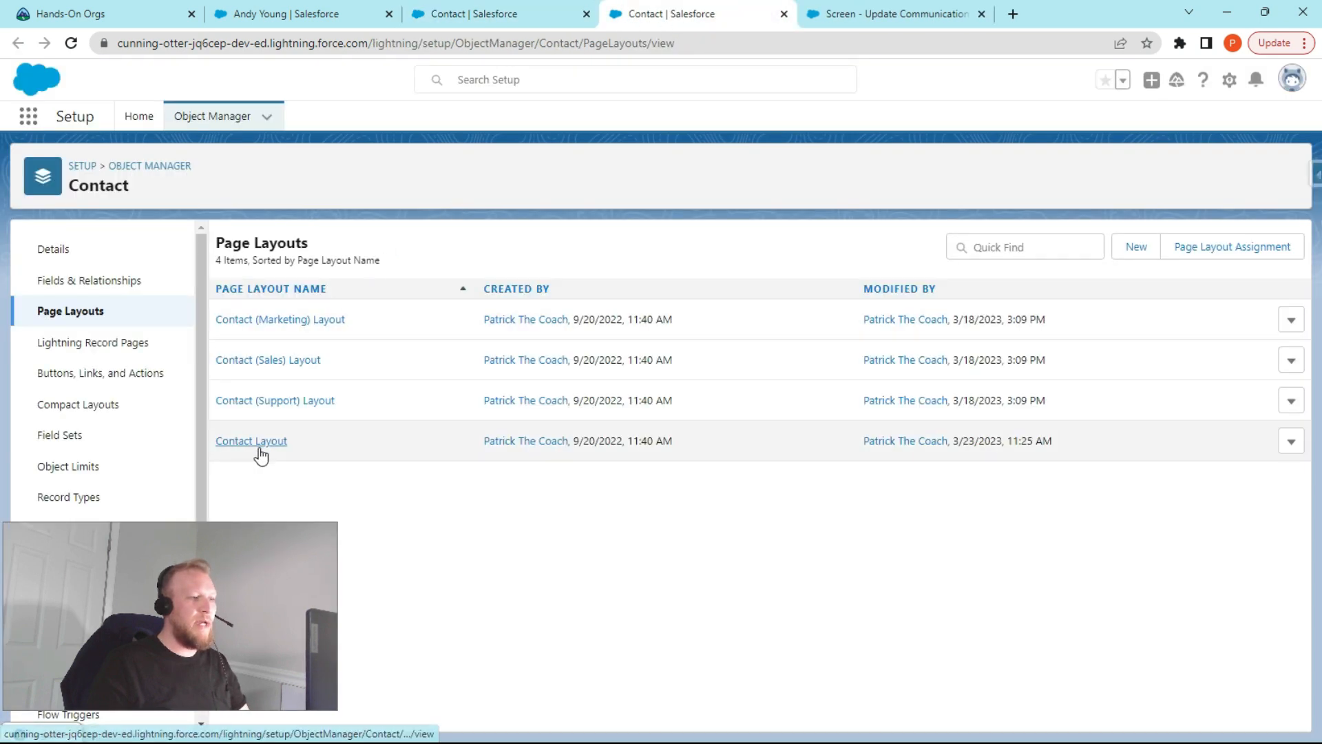
pyautogui.click(260, 444)
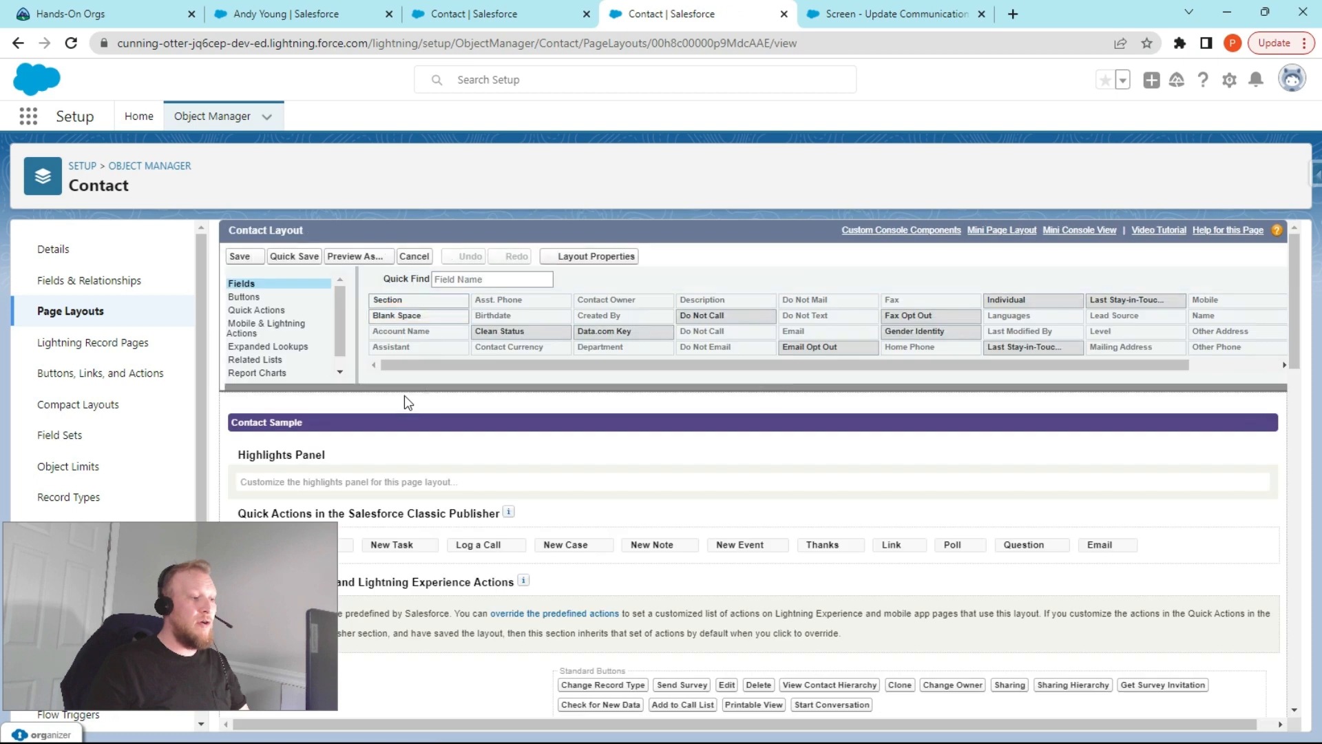
pyautogui.scroll(-12, 427, 397)
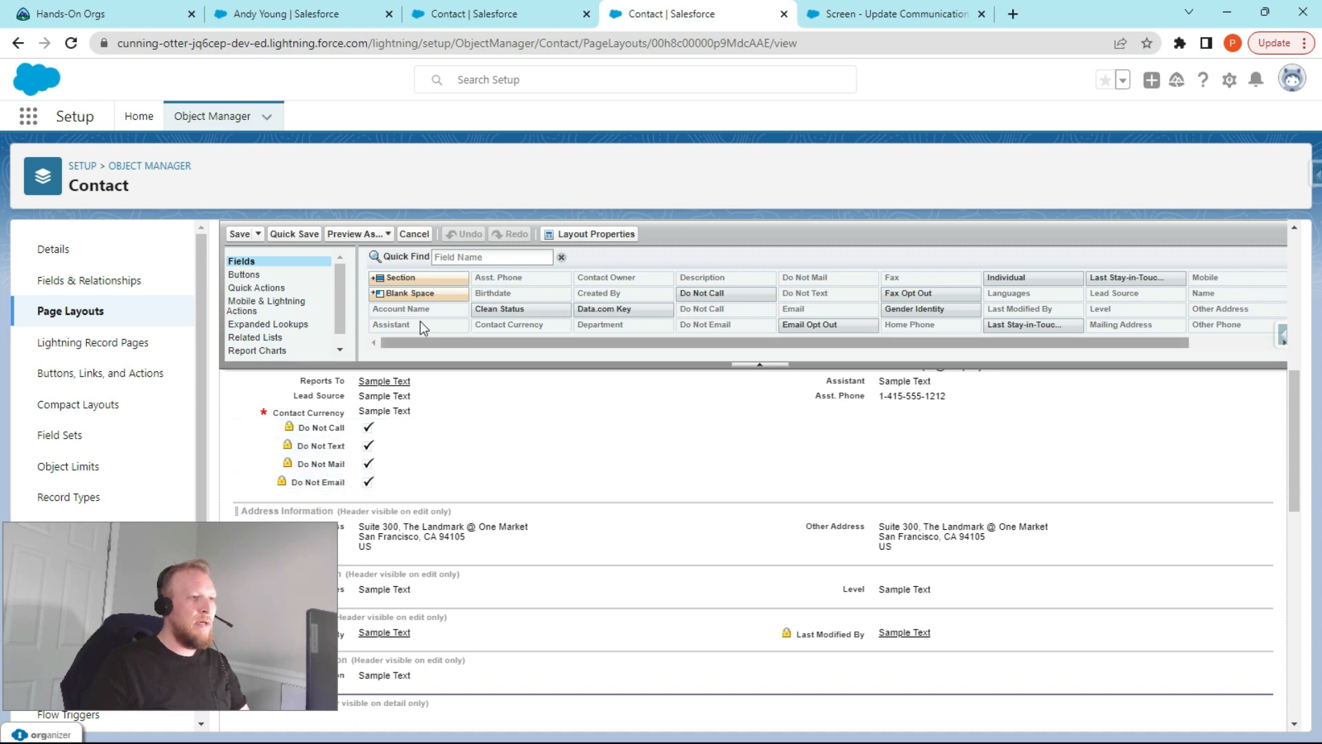
# - Return to the contact record and set Do Not Call and Do Not Text through the Communications Preferences action
pyautogui.click(482, 20)
pyautogui.click(296, 15)
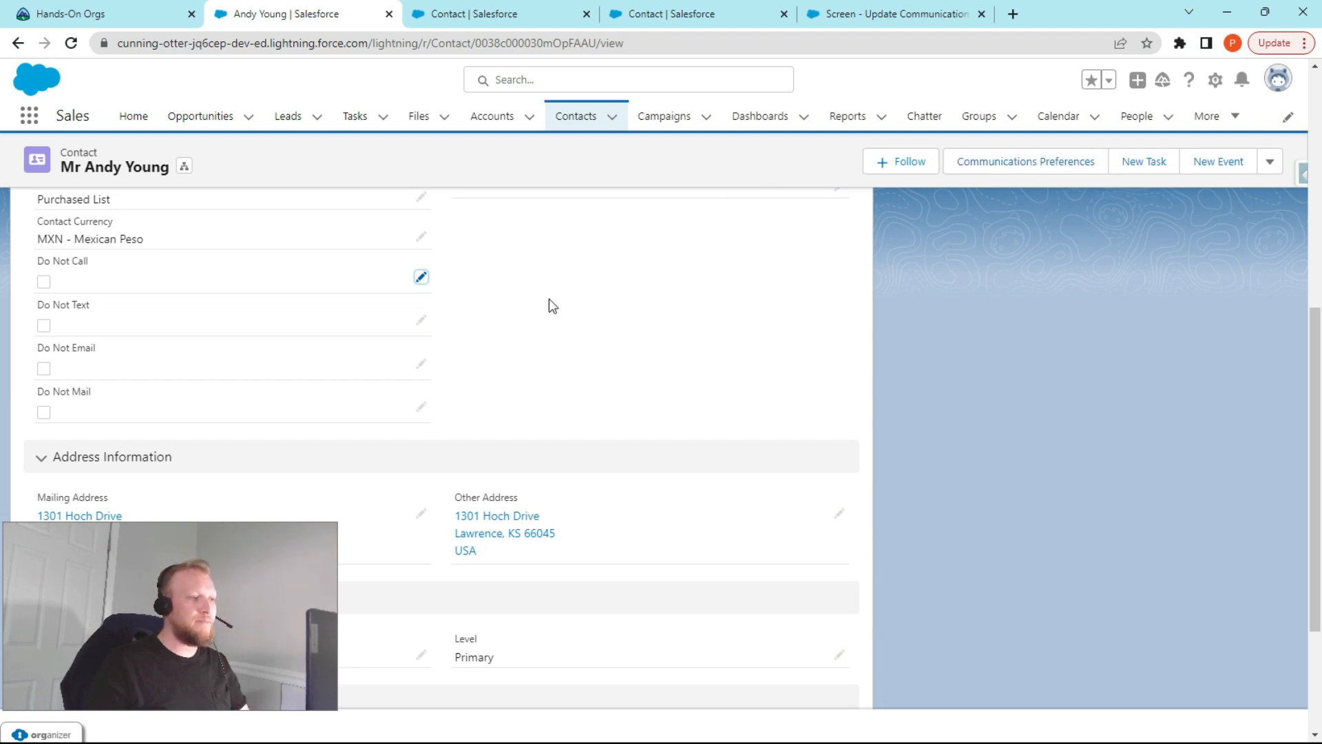
pyautogui.scroll(1, 553, 305)
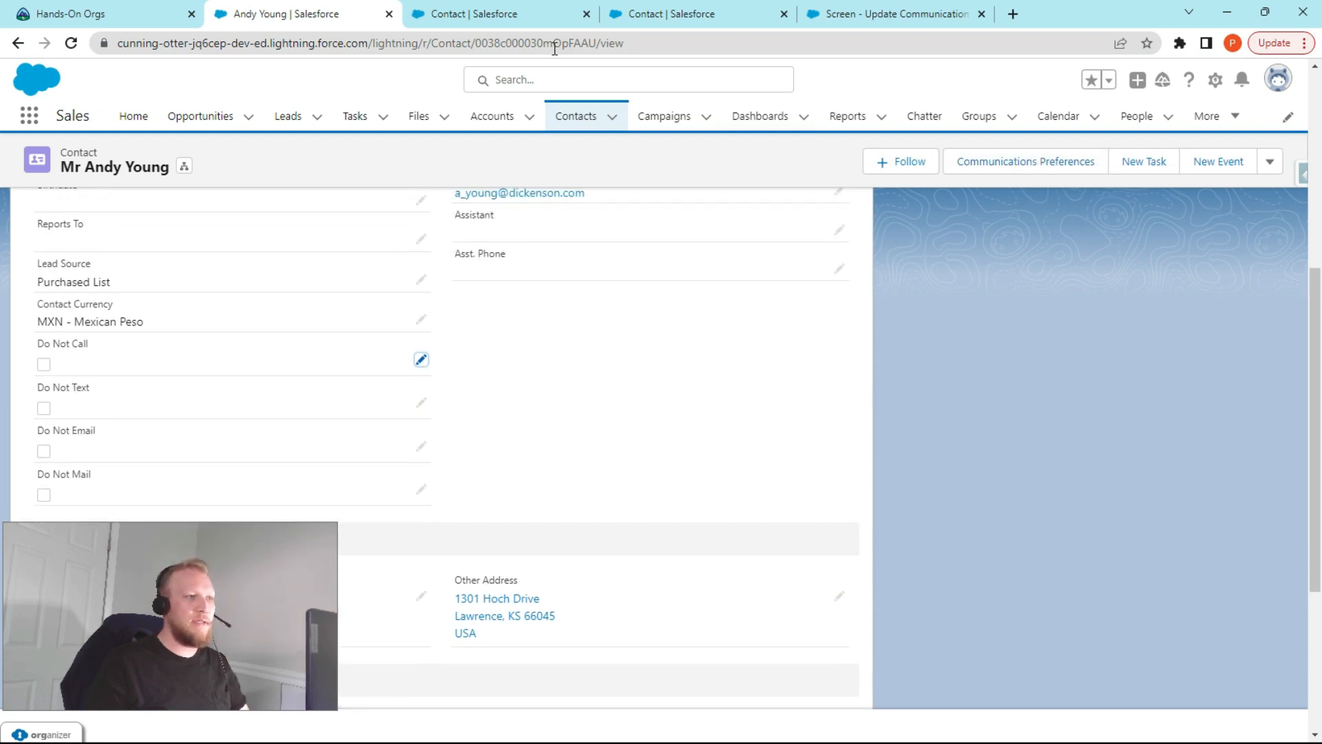
pyautogui.click(1030, 163)
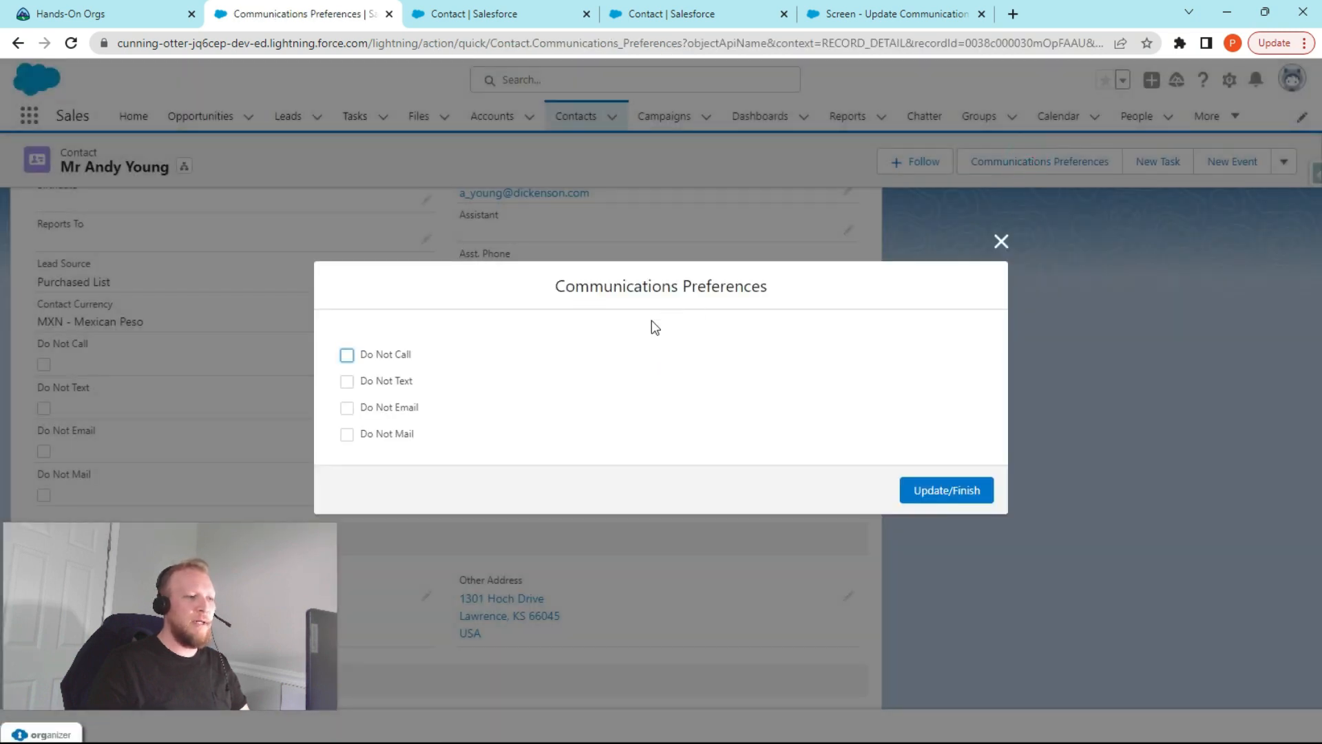
pyautogui.click(346, 355)
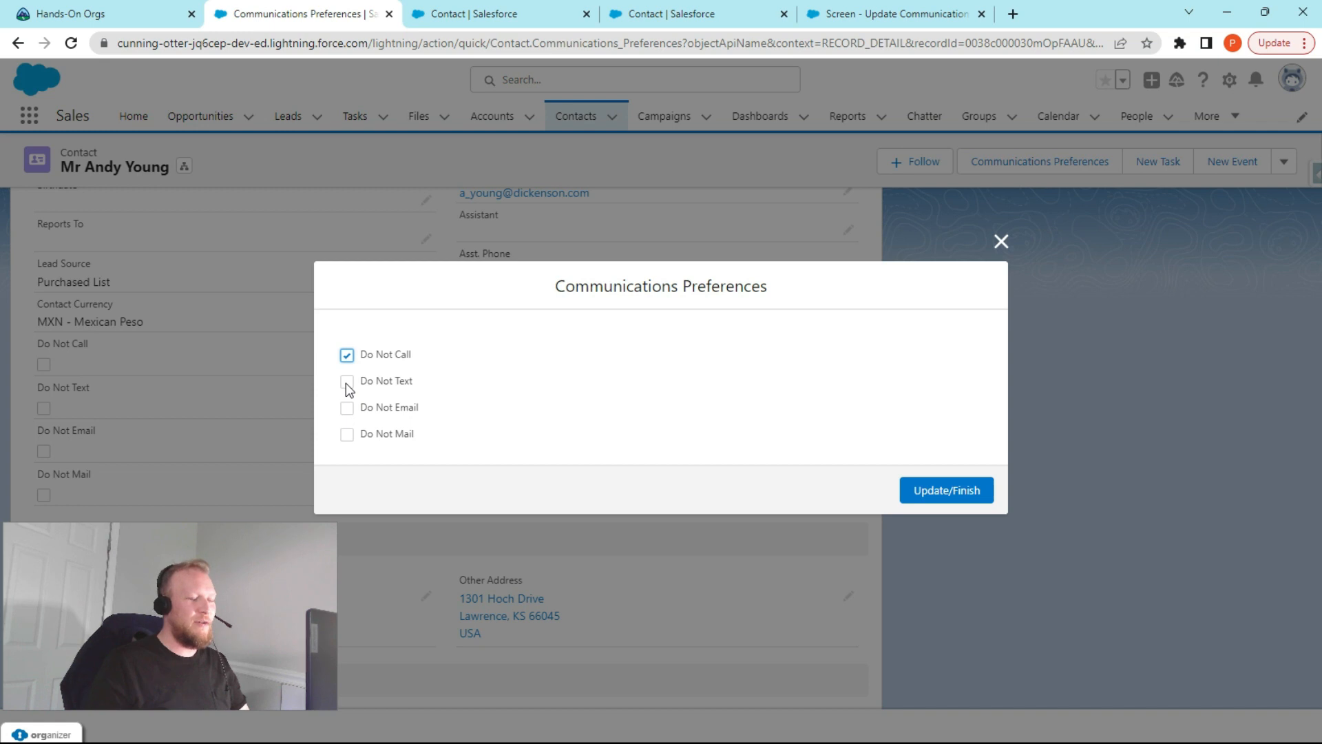
pyautogui.click(346, 383)
pyautogui.click(945, 493)
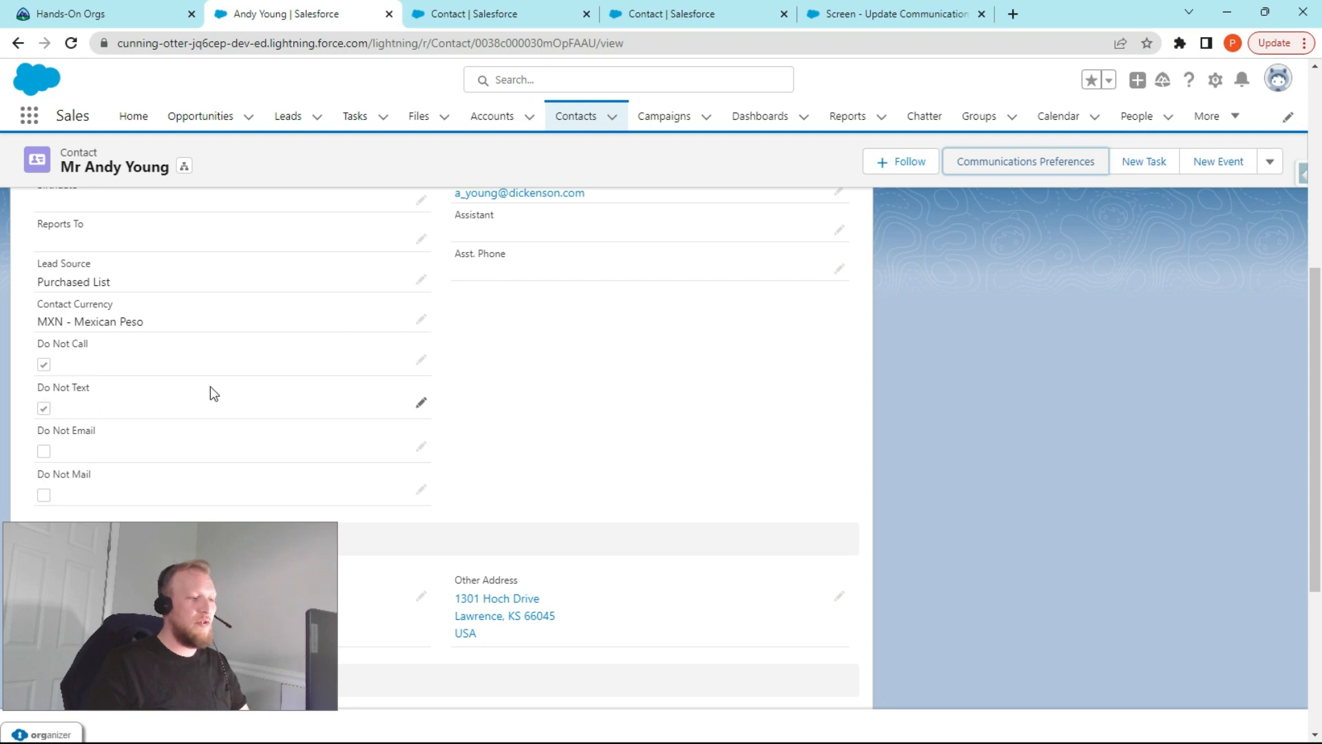
# - Set Do Not Email and Do Not Mail through the Communications Preferences action, and run the action once more to its finish
pyautogui.click(1023, 164)
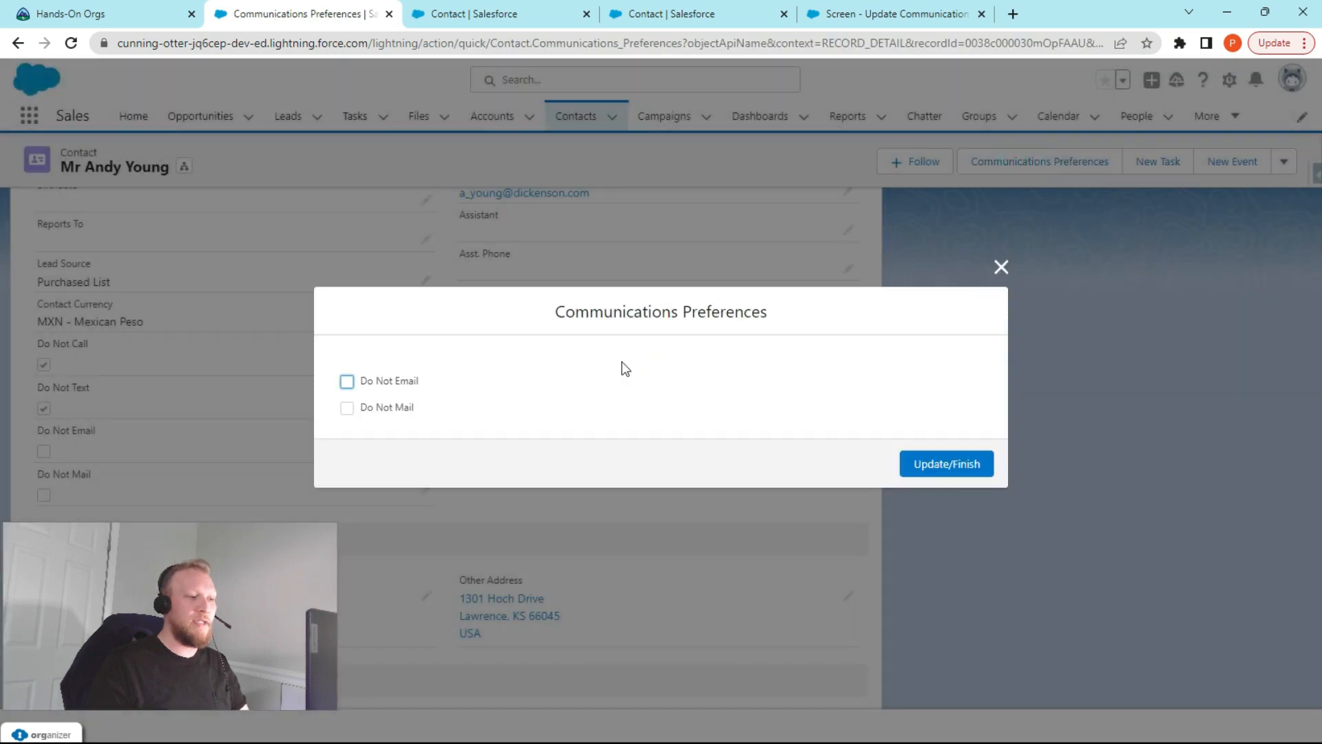
pyautogui.click(346, 379)
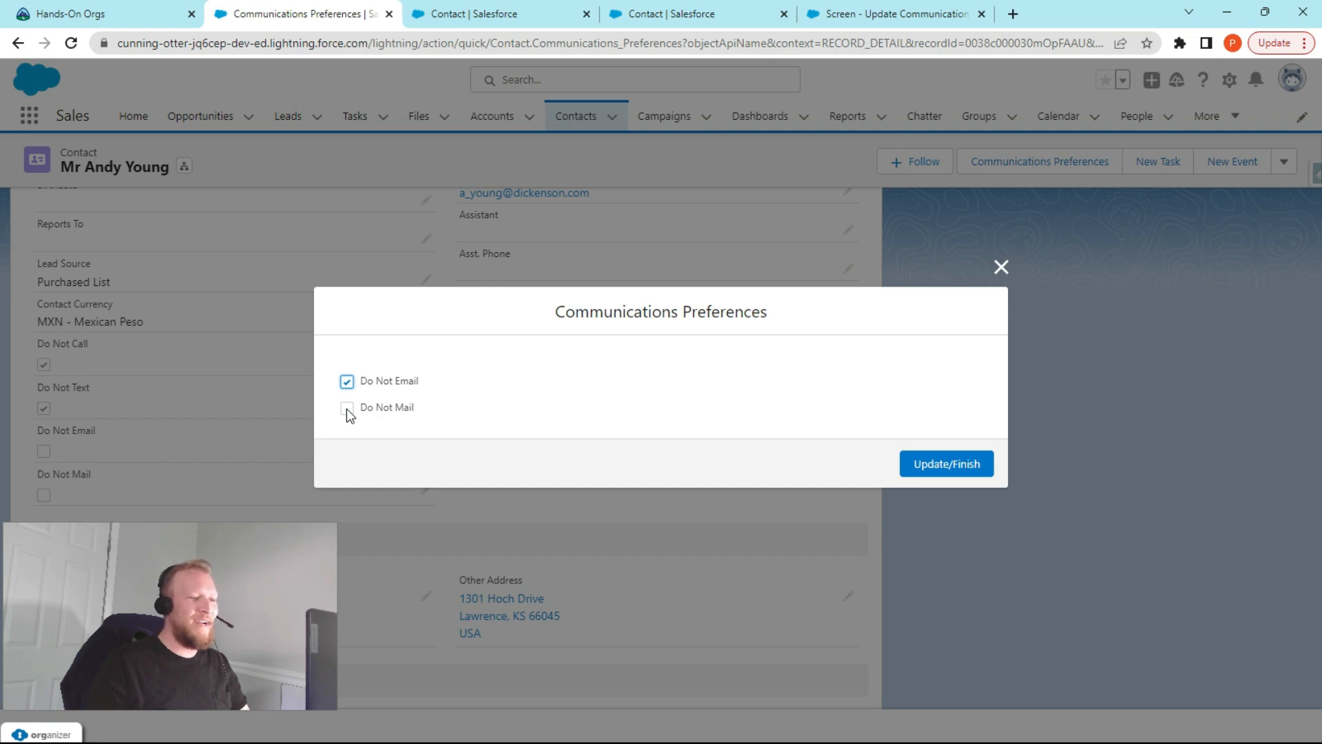
pyautogui.click(346, 408)
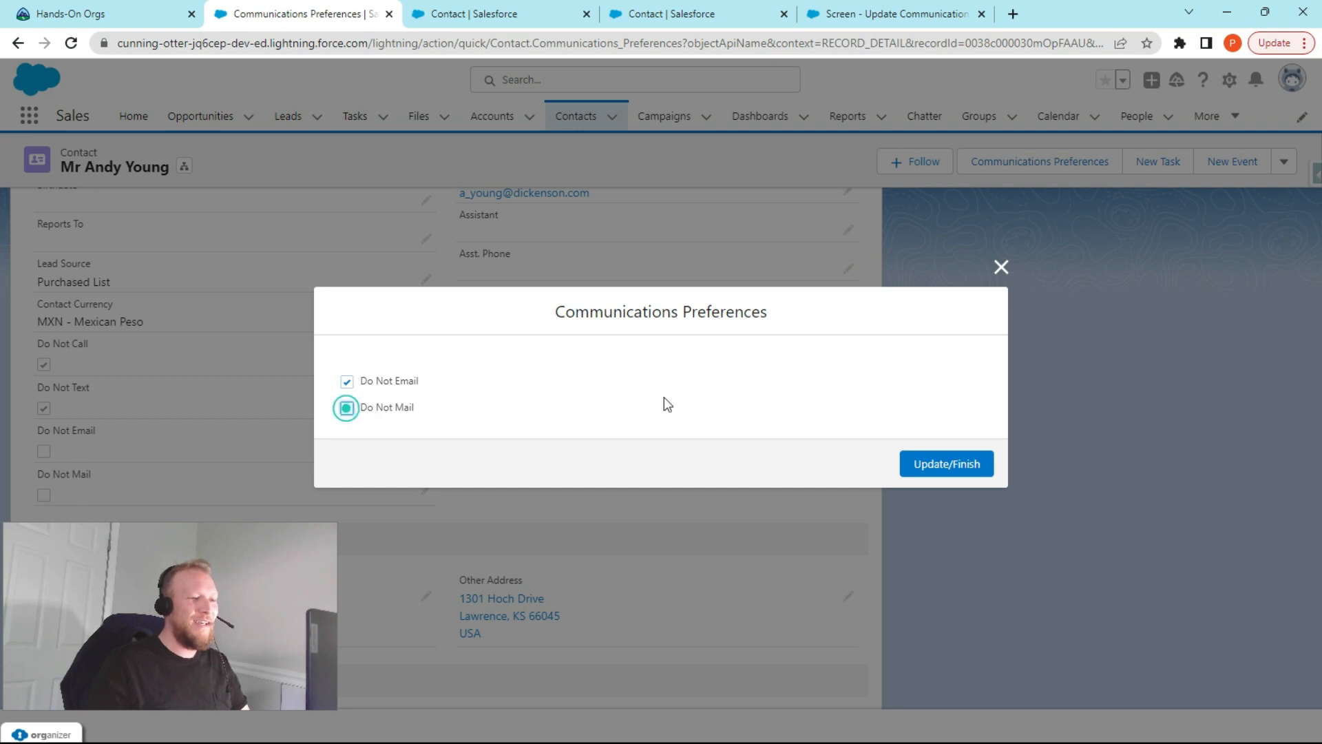
pyautogui.click(946, 462)
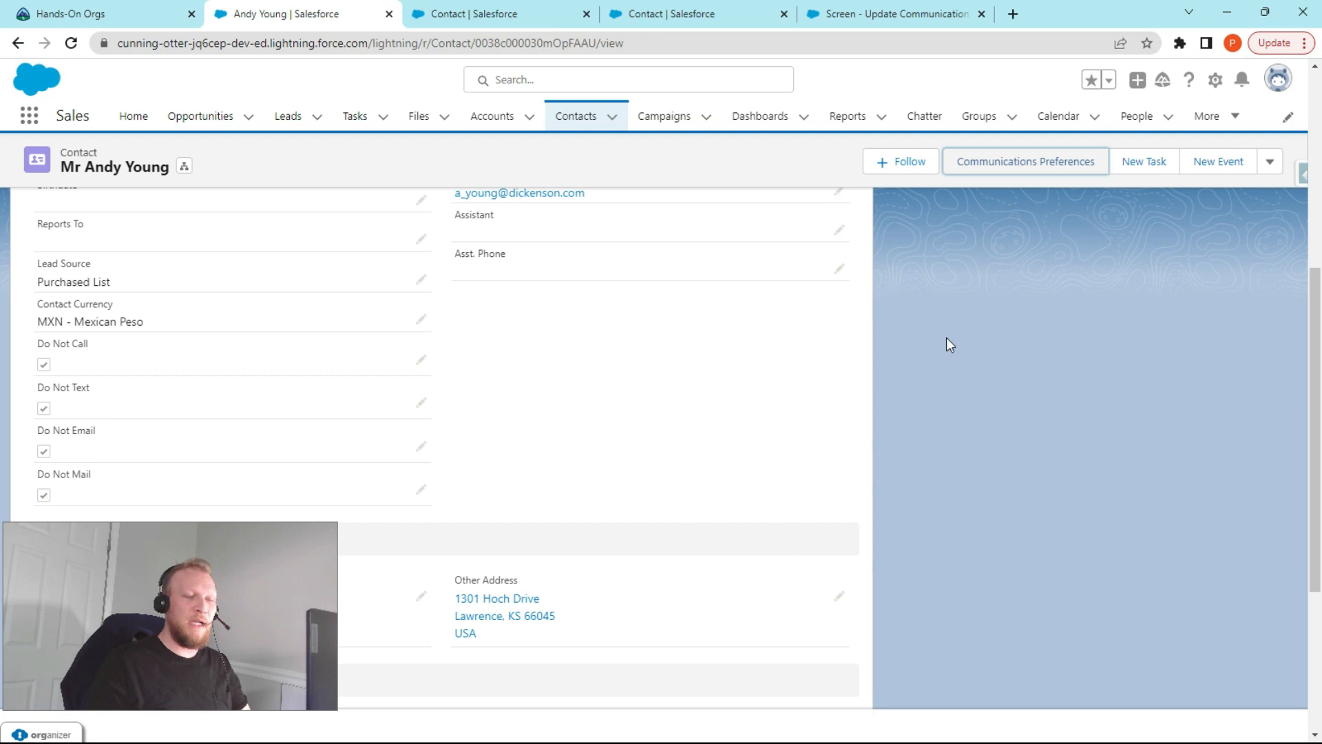
pyautogui.click(1022, 166)
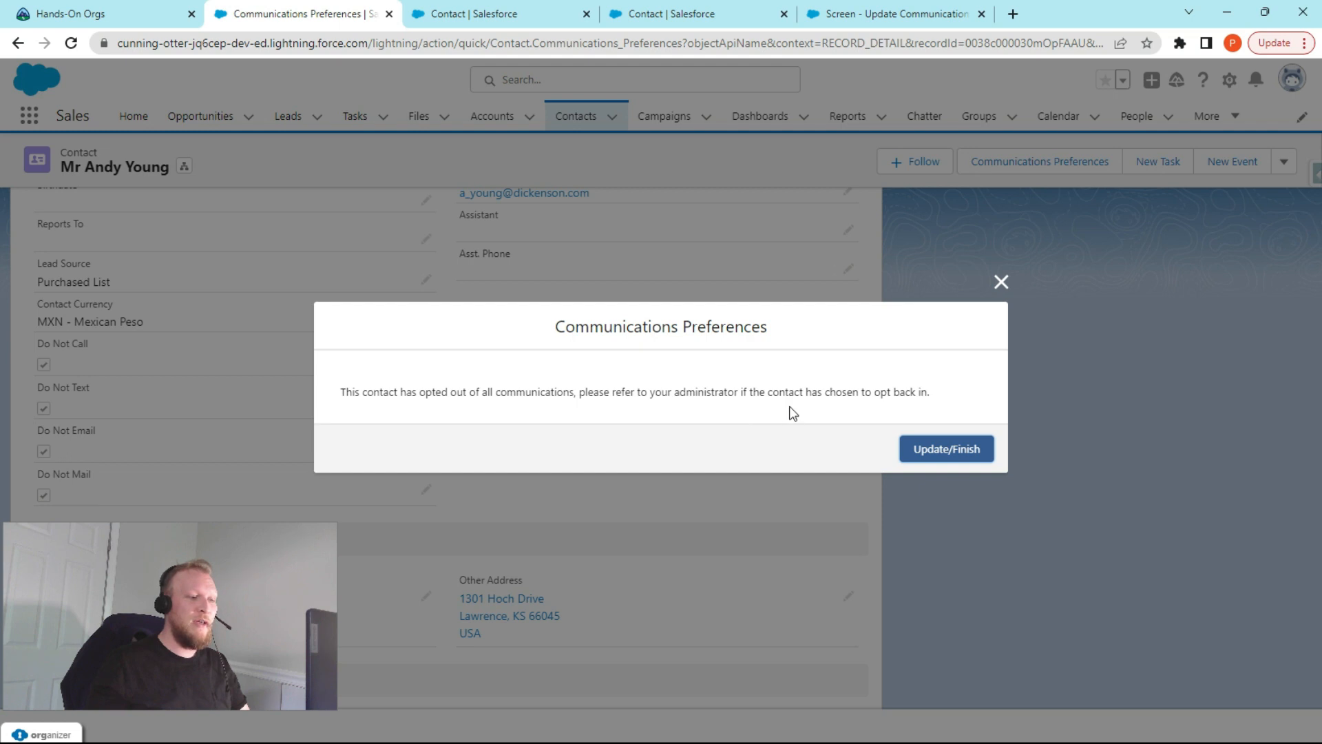
pyautogui.click(953, 454)
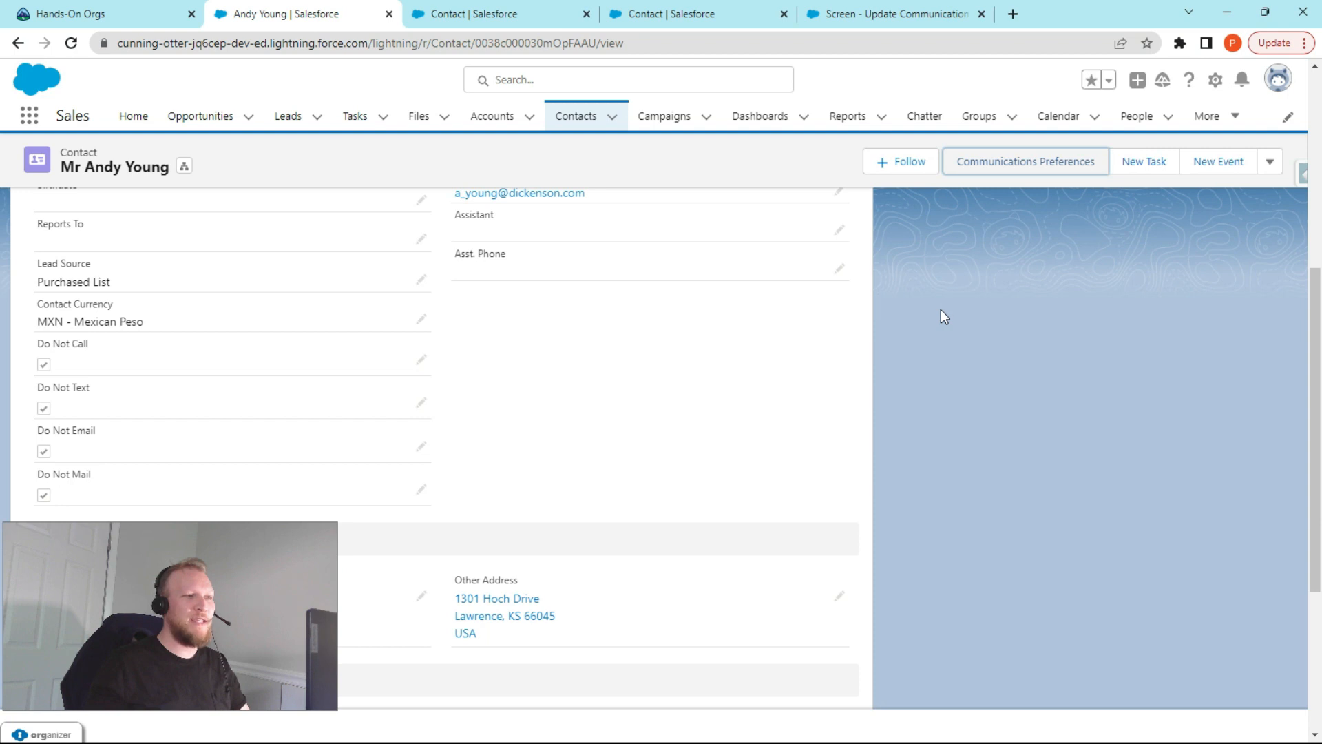
# - Switch to the Screen - Update Communication Preferences flow and open its Get Contact element for inspection
pyautogui.click(891, 17)
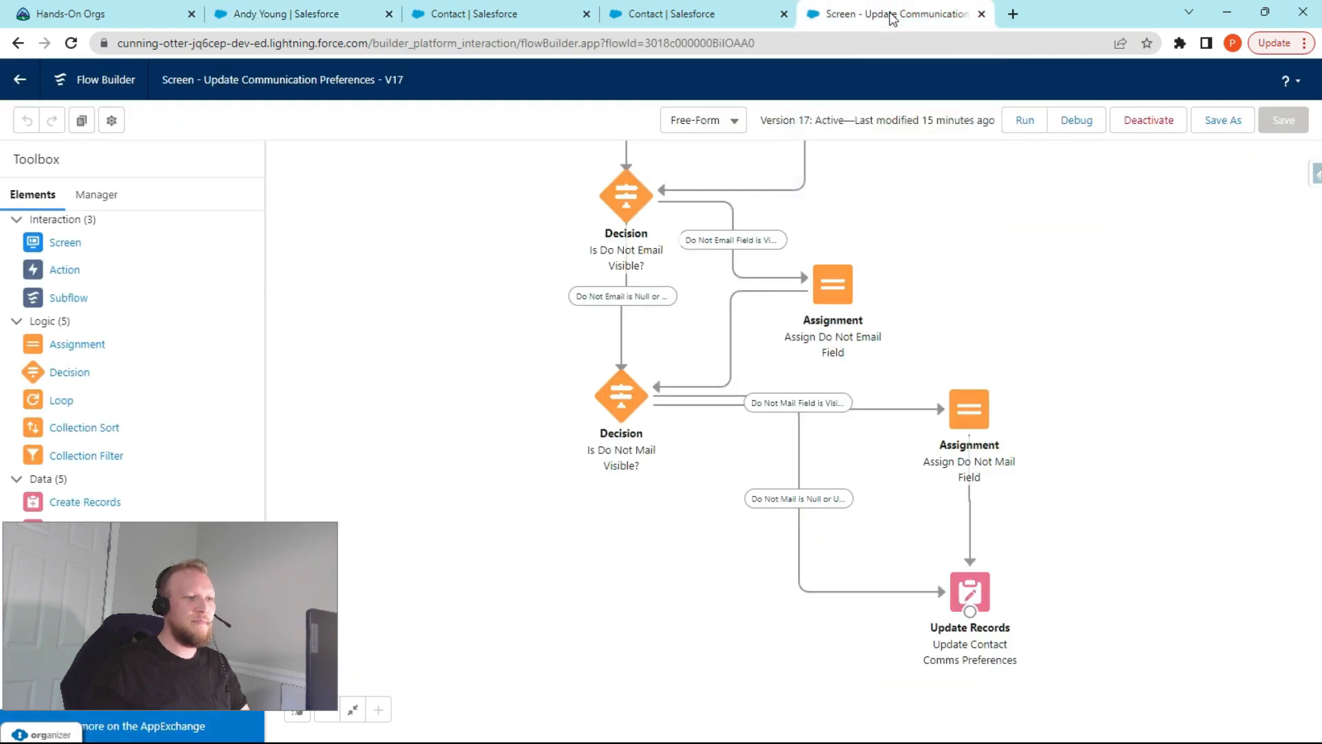
pyautogui.scroll(5, 915, 213)
pyautogui.scroll(6, 856, 254)
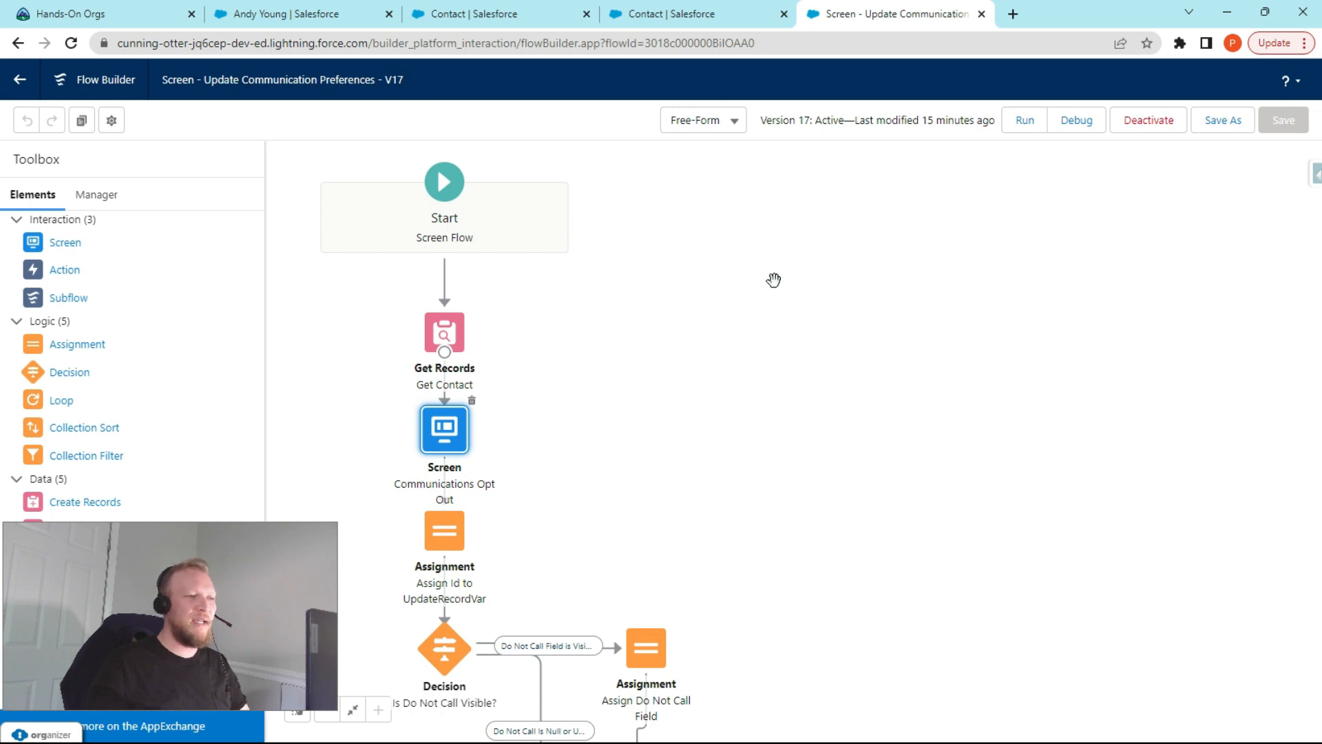
pyautogui.scroll(-1, 791, 386)
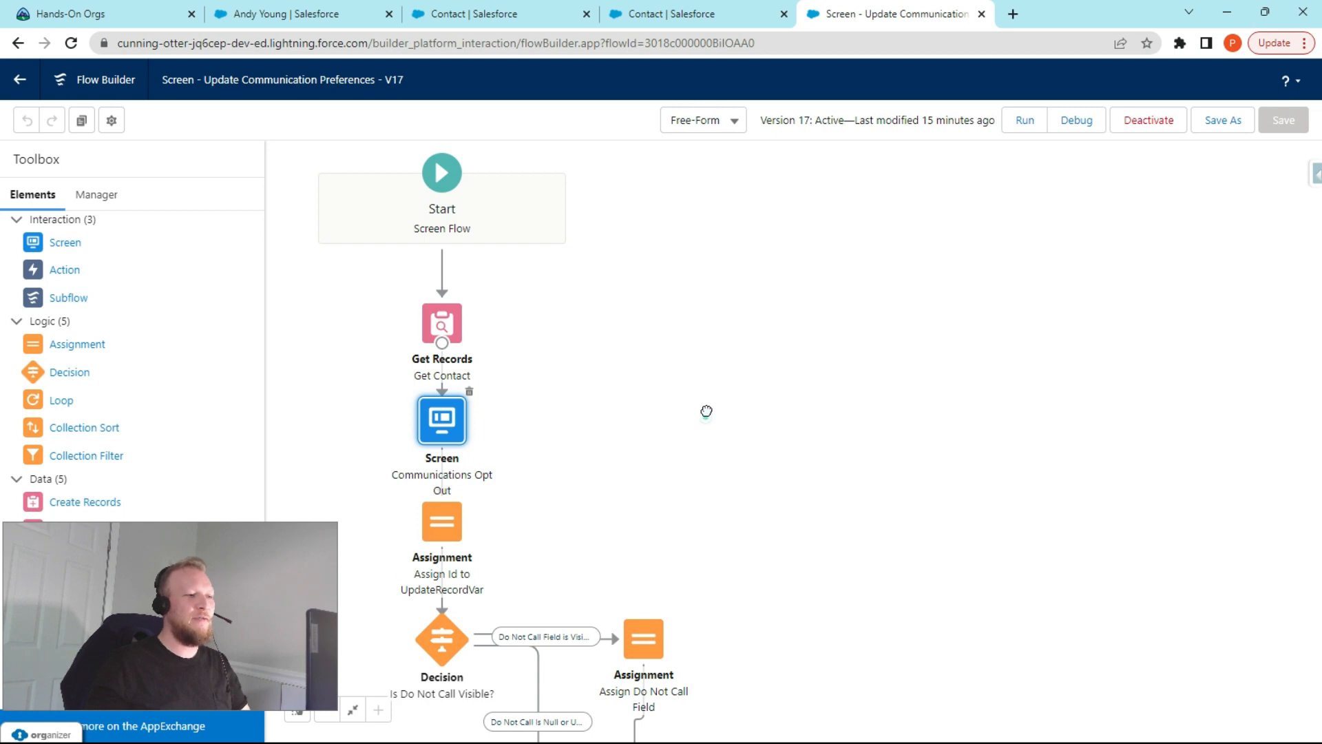
pyautogui.moveTo(704, 414); pyautogui.dragTo(703, 396)
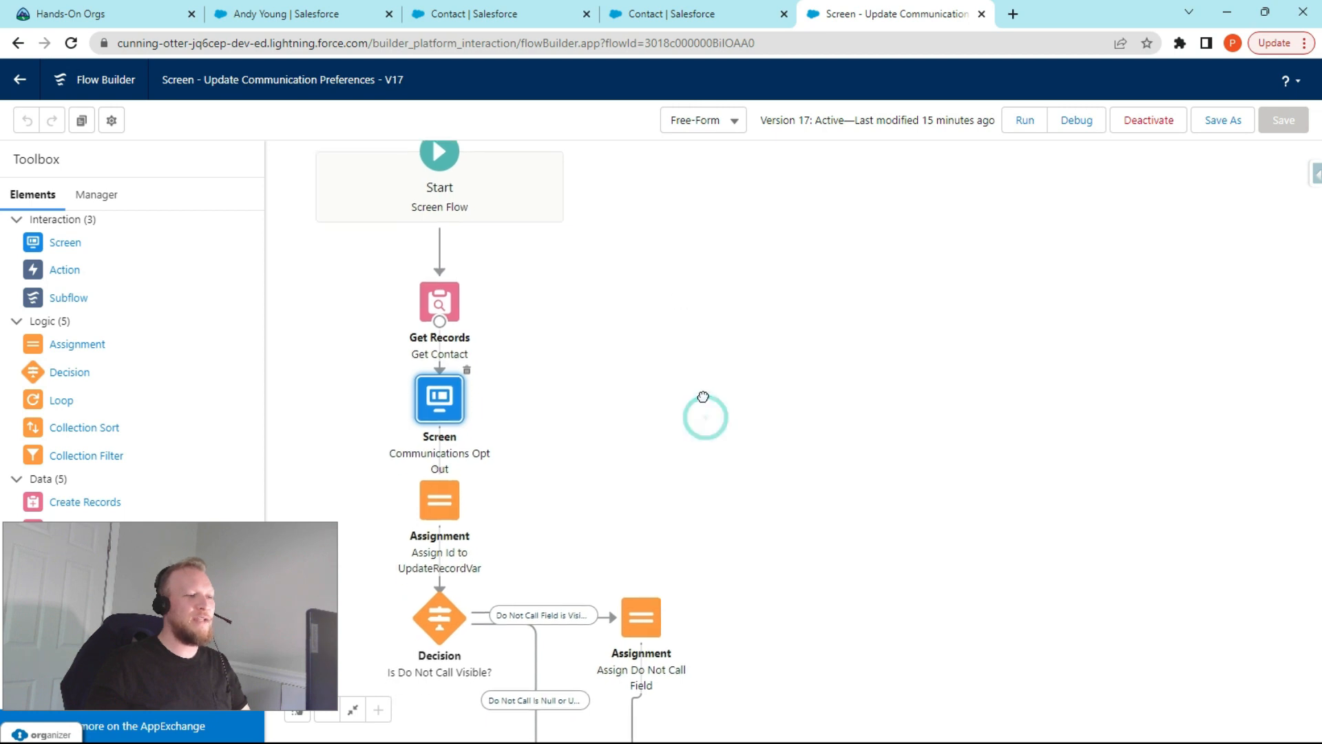
pyautogui.doubleClick(439, 299)
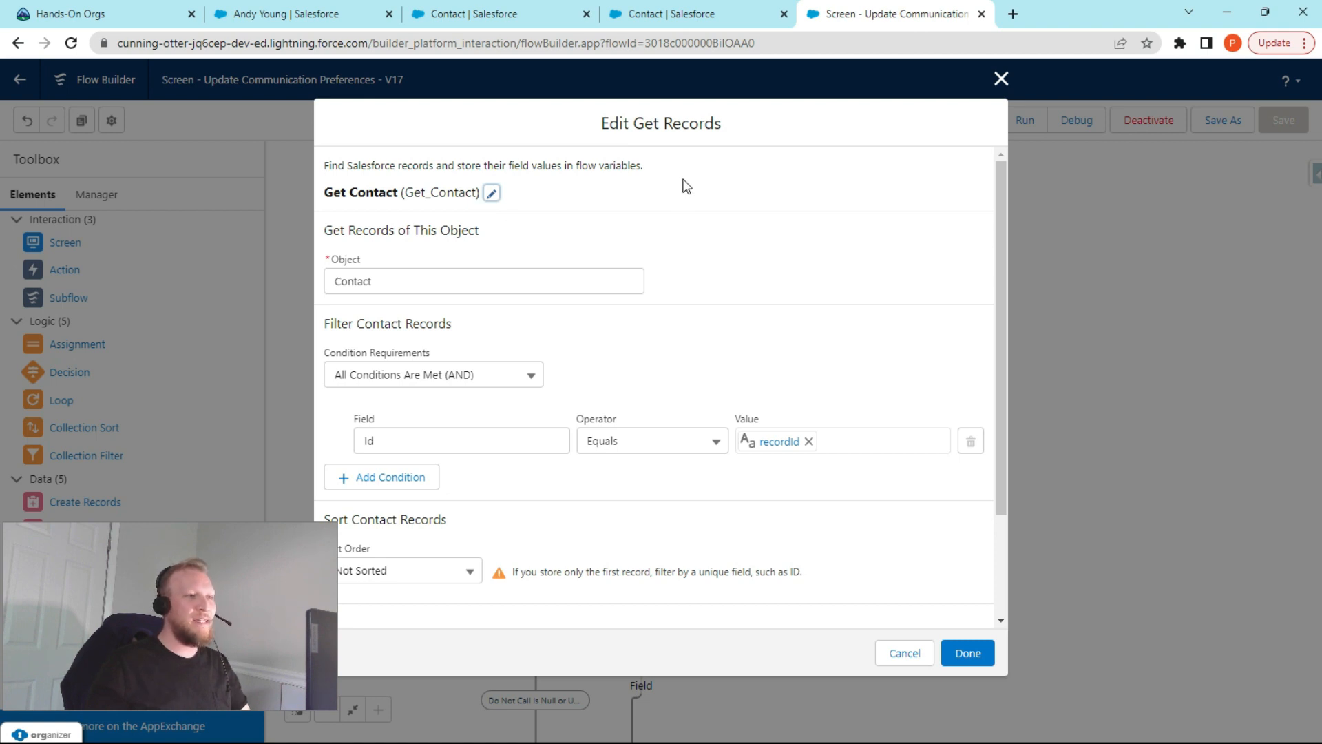
pyautogui.scroll(-2, 685, 317)
pyautogui.scroll(2, 682, 322)
pyautogui.scroll(-1, 664, 275)
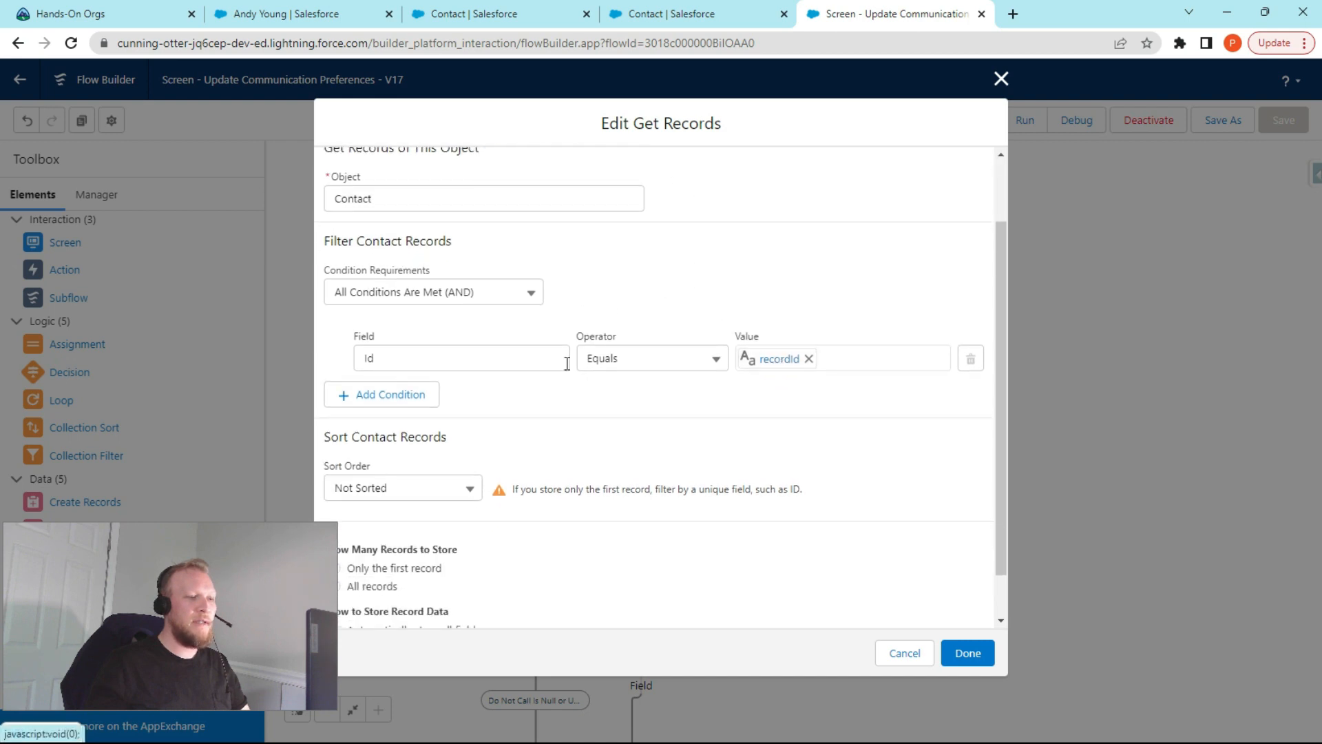
# - Highlight the record ID in the contact's page address and view the record's header
pyautogui.click(298, 16)
pyautogui.doubleClick(533, 44)
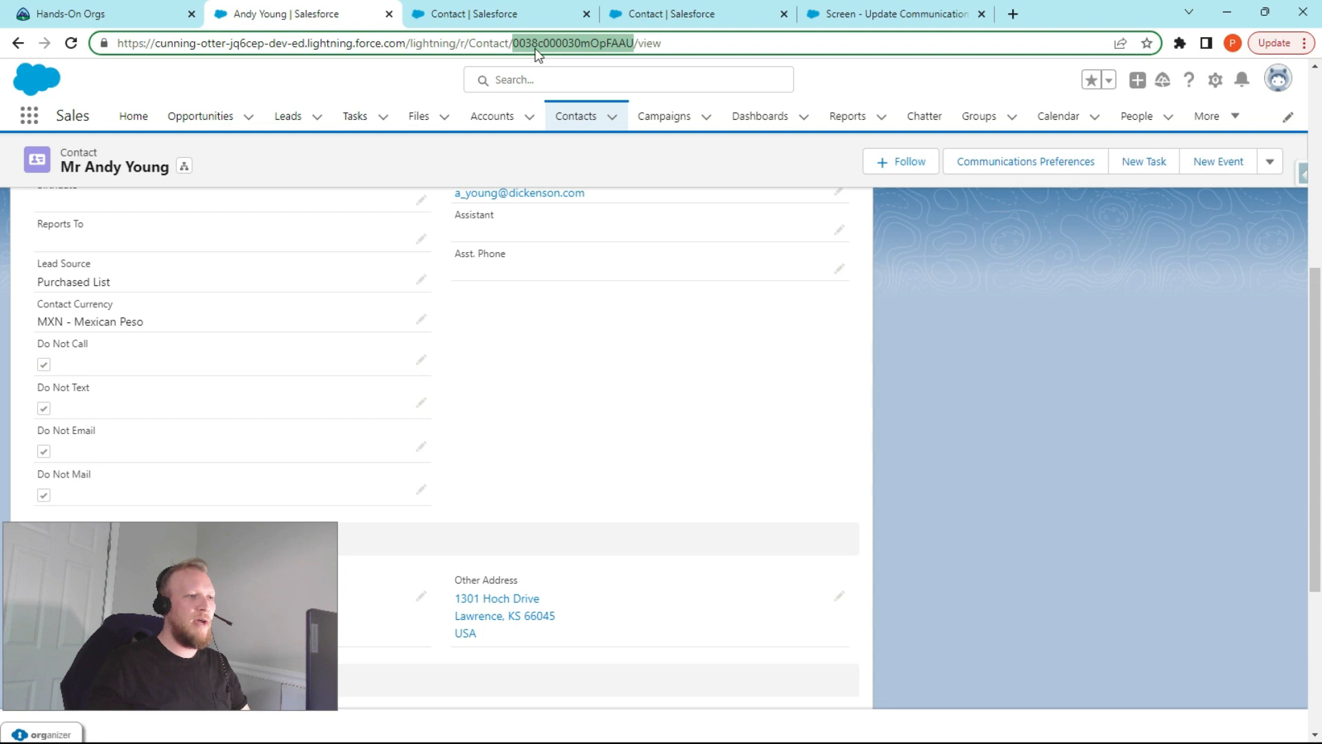
pyautogui.scroll(6, 556, 325)
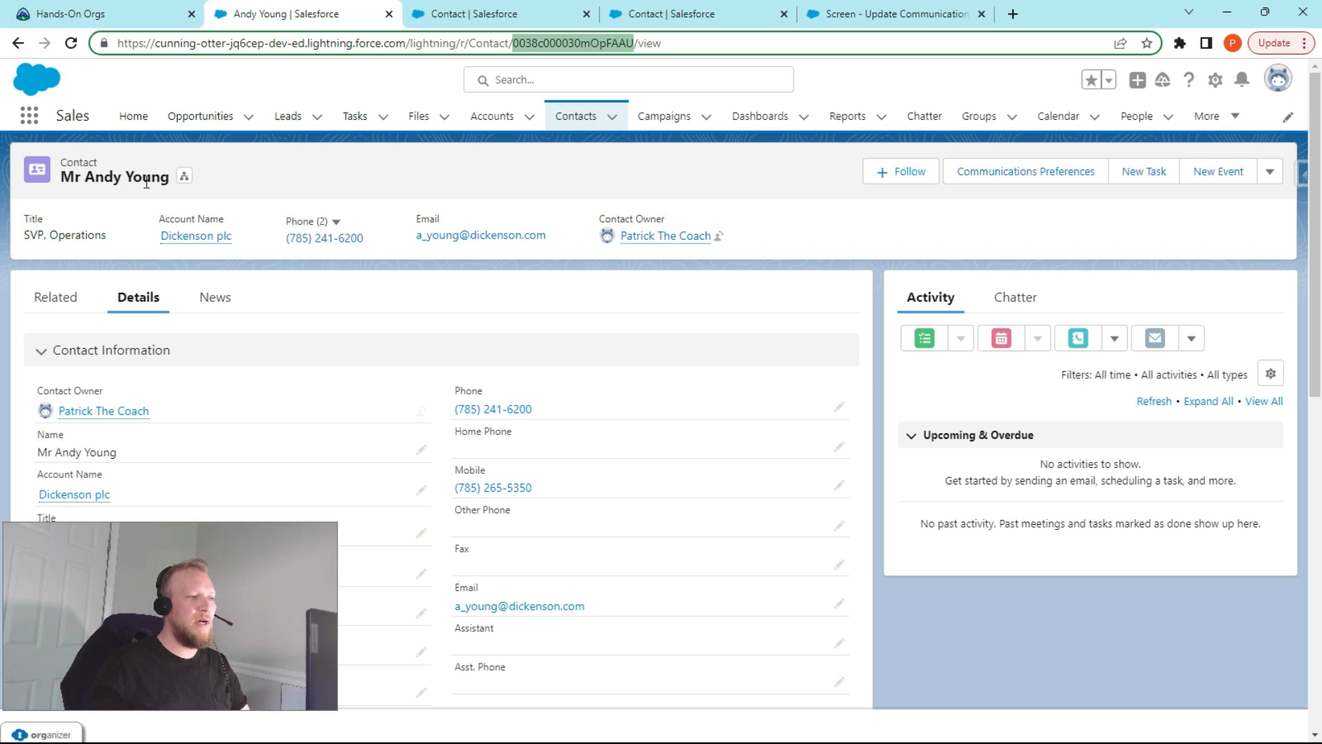
# - Back in the flow's Get Contact element, examine the Contact object choice, the Id filter using recordId, and the record storage options
pyautogui.click(859, 17)
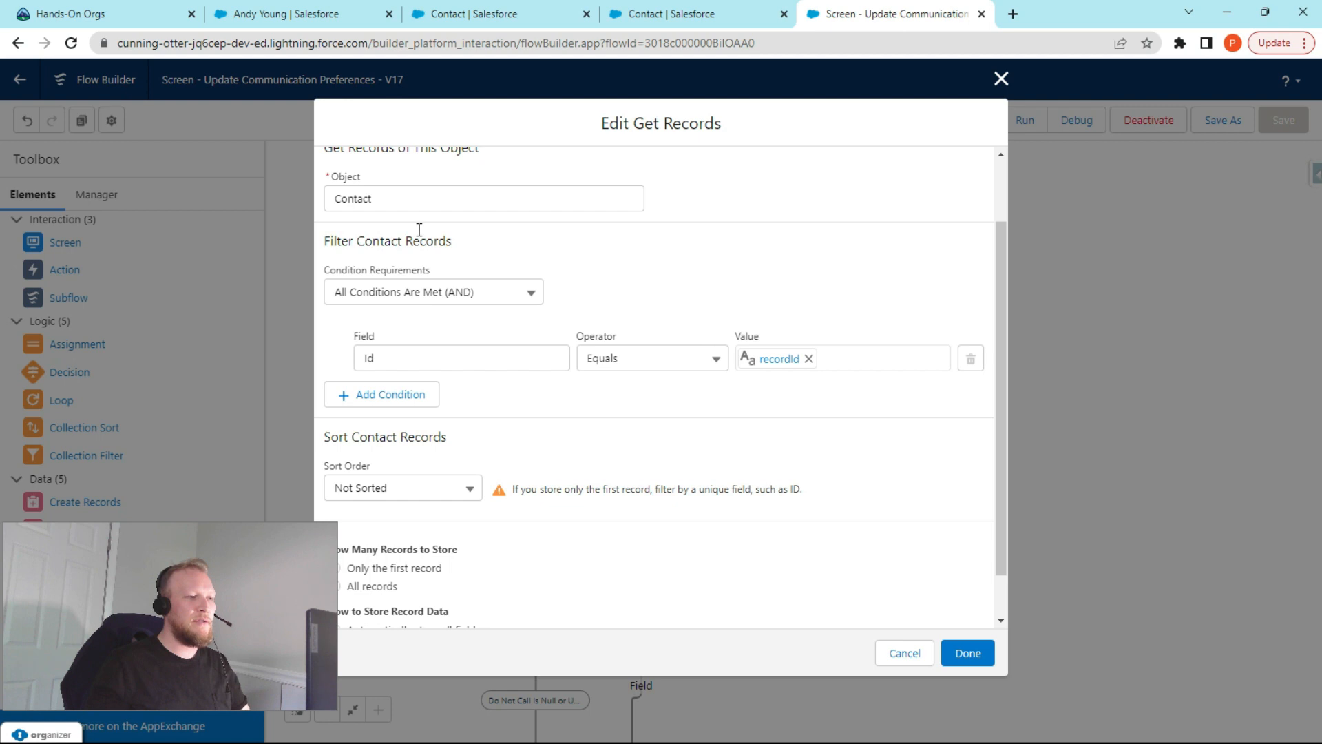
pyautogui.scroll(2, 418, 229)
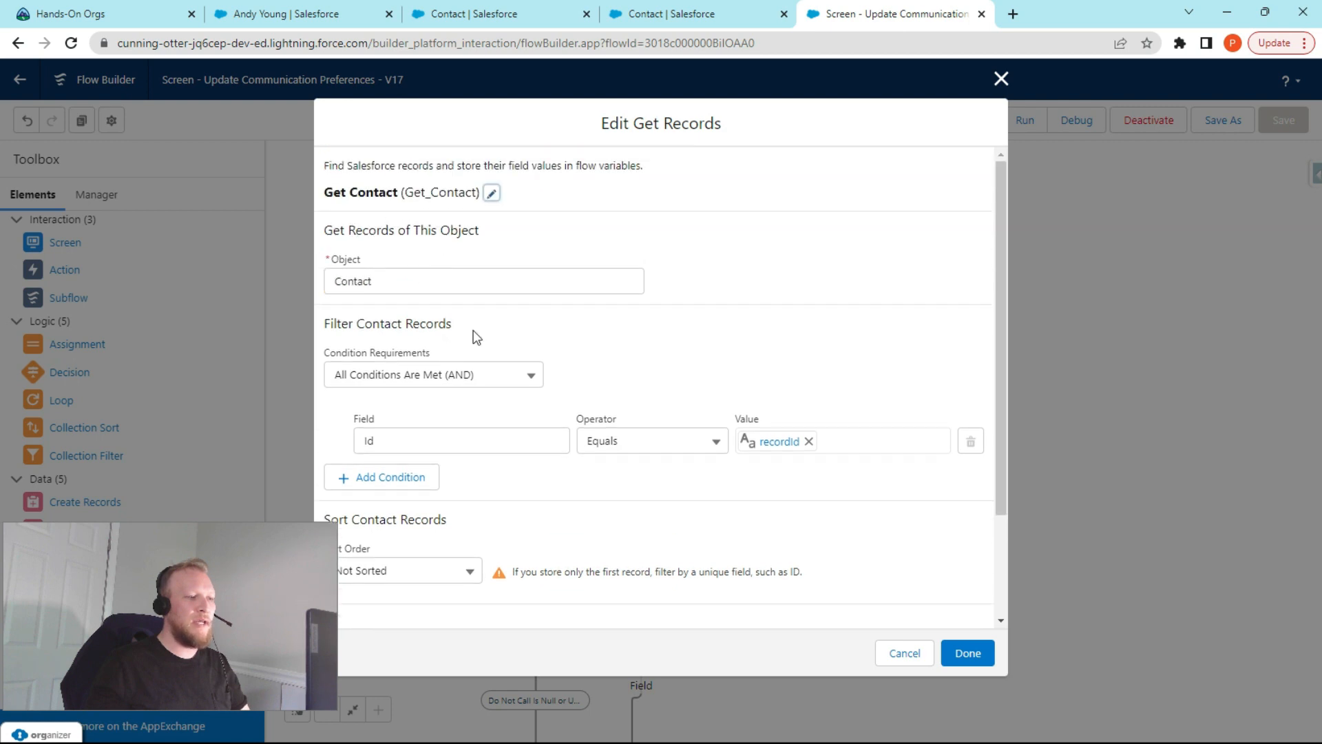
pyautogui.scroll(-2, 473, 330)
pyautogui.click(411, 201)
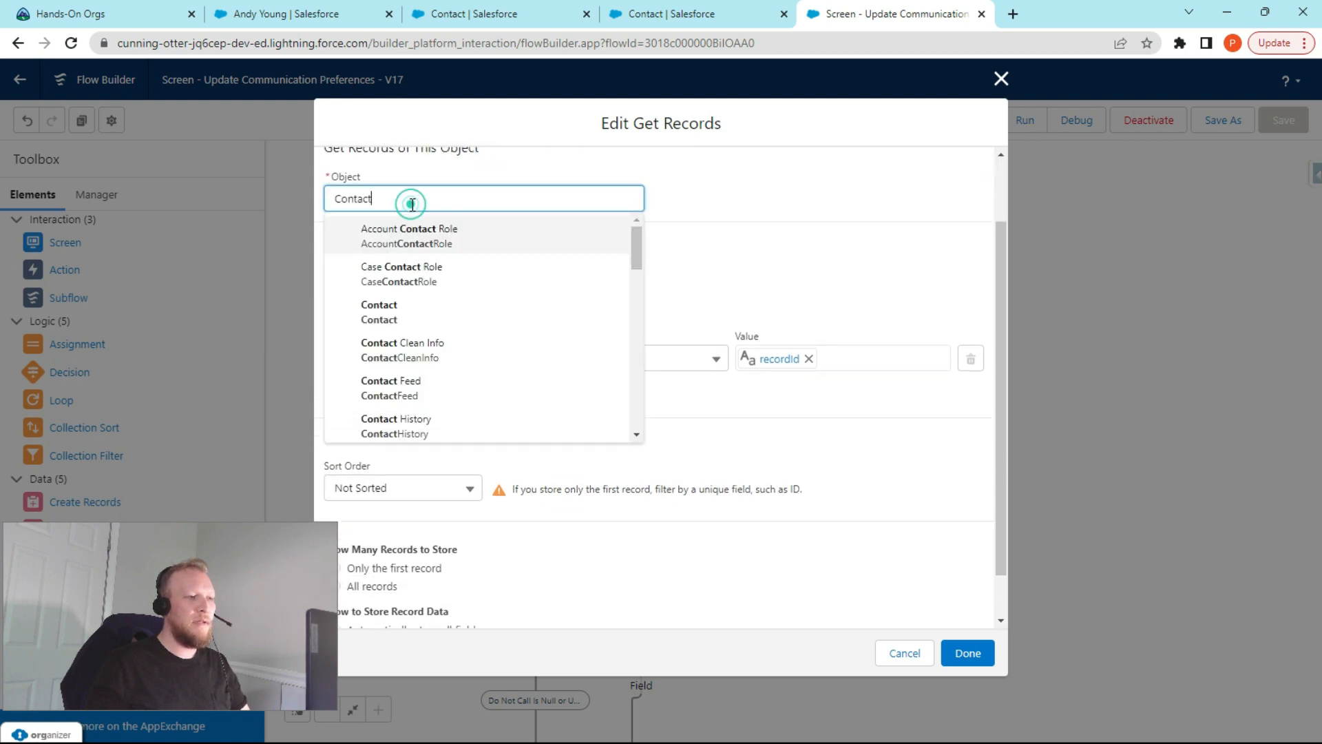
pyautogui.click(787, 178)
pyautogui.click(382, 351)
pyautogui.click(625, 407)
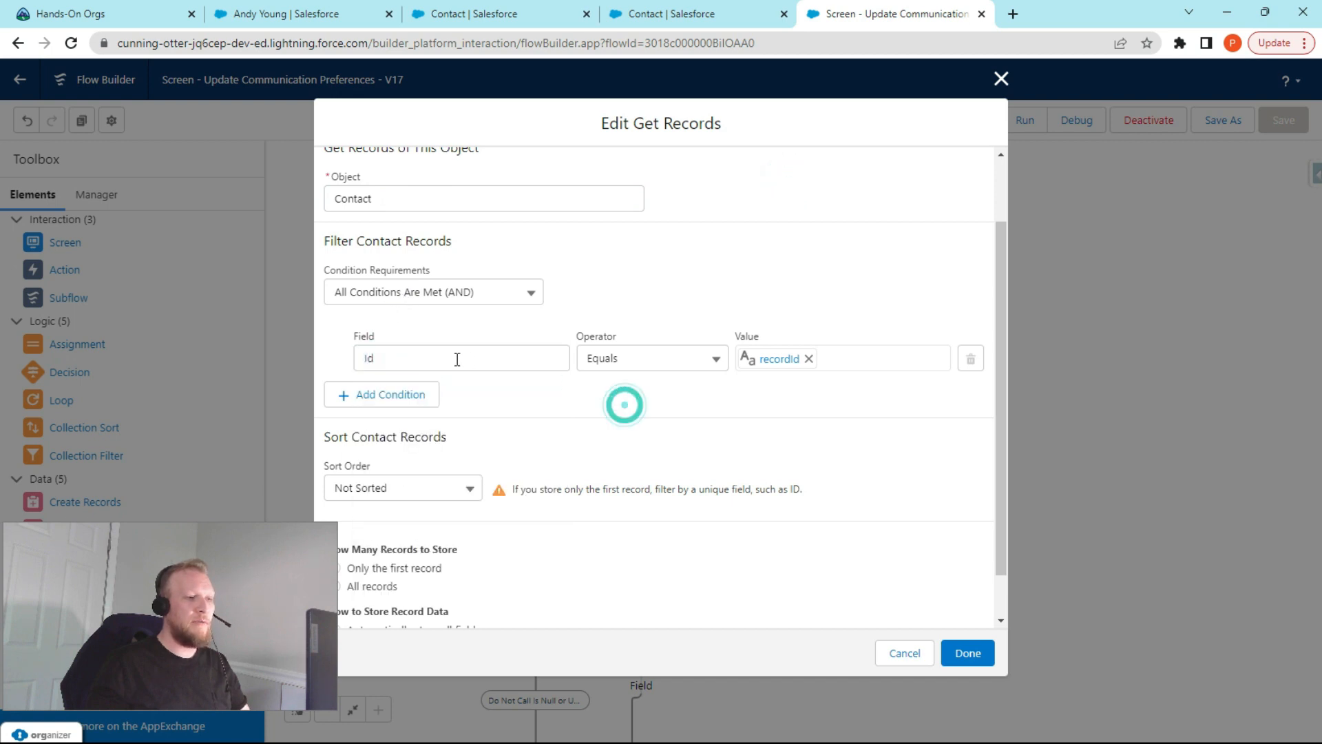
pyautogui.click(777, 358)
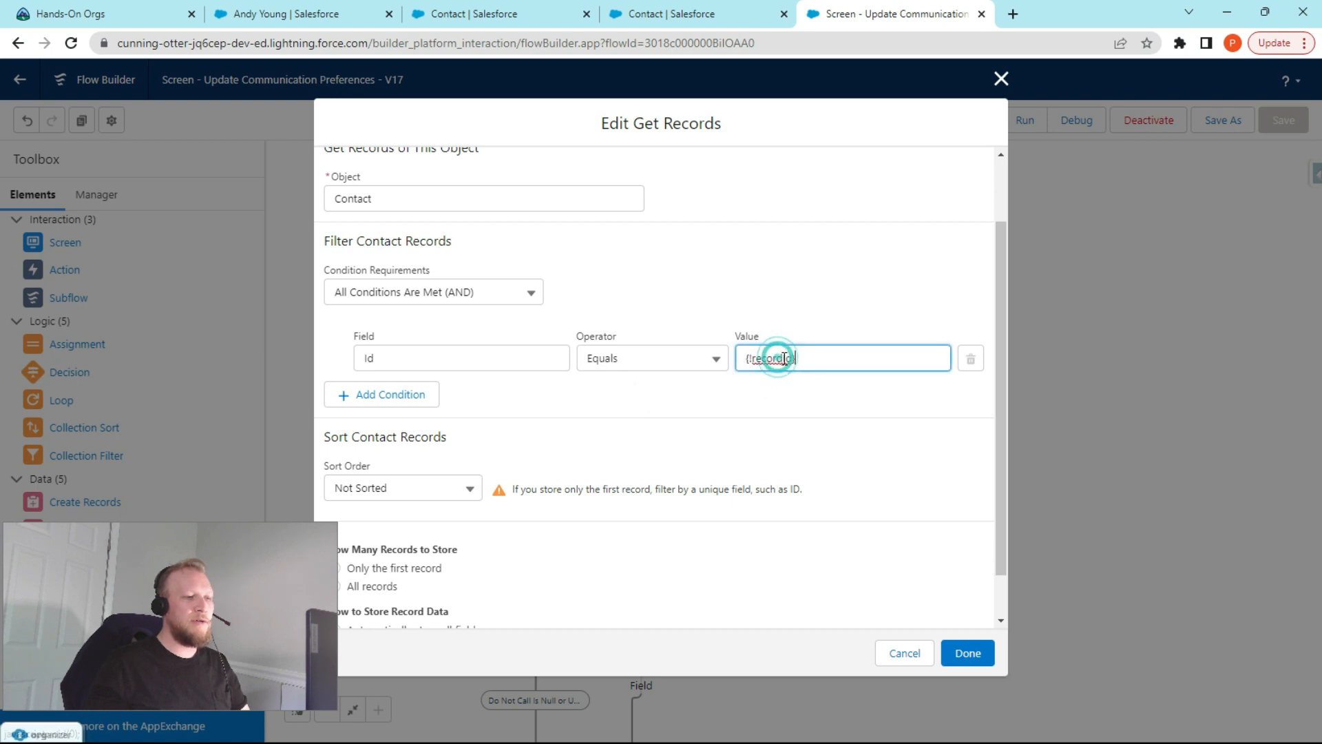
pyautogui.click(798, 309)
pyautogui.scroll(-1, 615, 413)
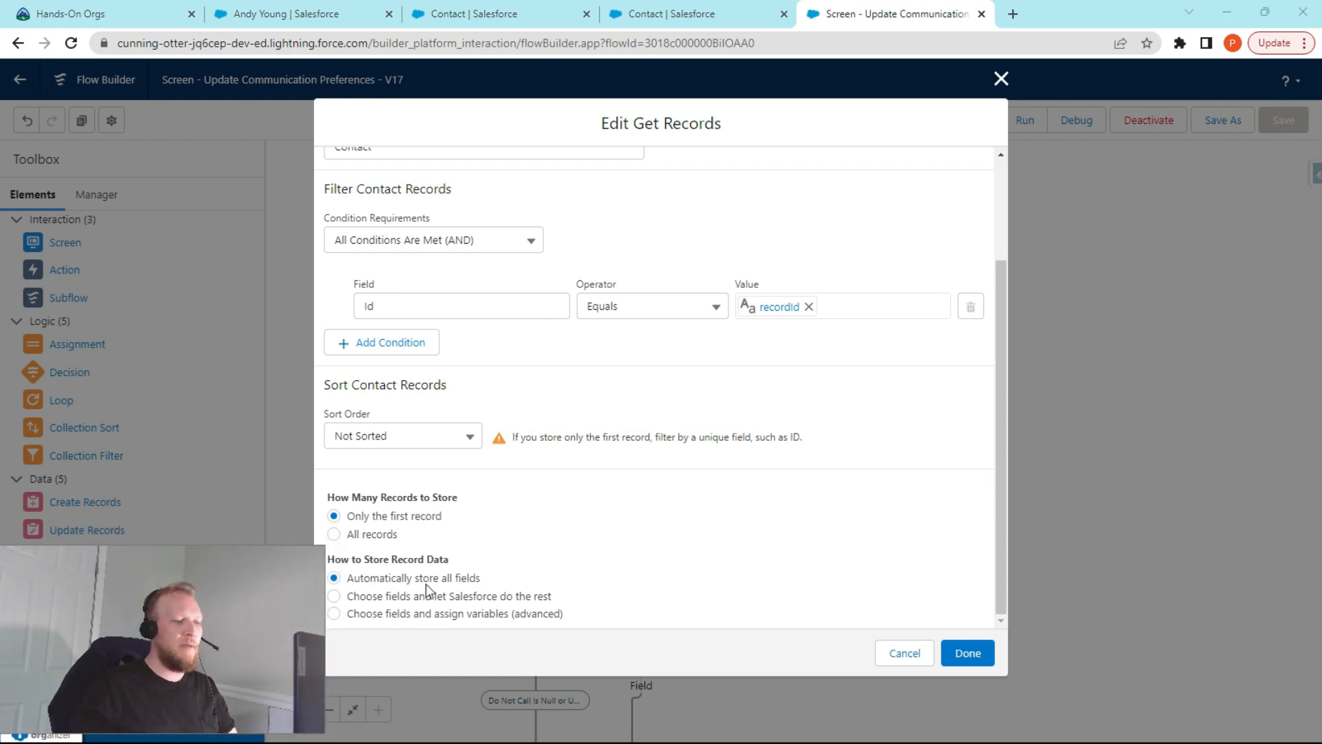
# - Review the Get Contact element's filter, sort and storage settings, check the recordId filter value, and close the element
pyautogui.scroll(3, 596, 513)
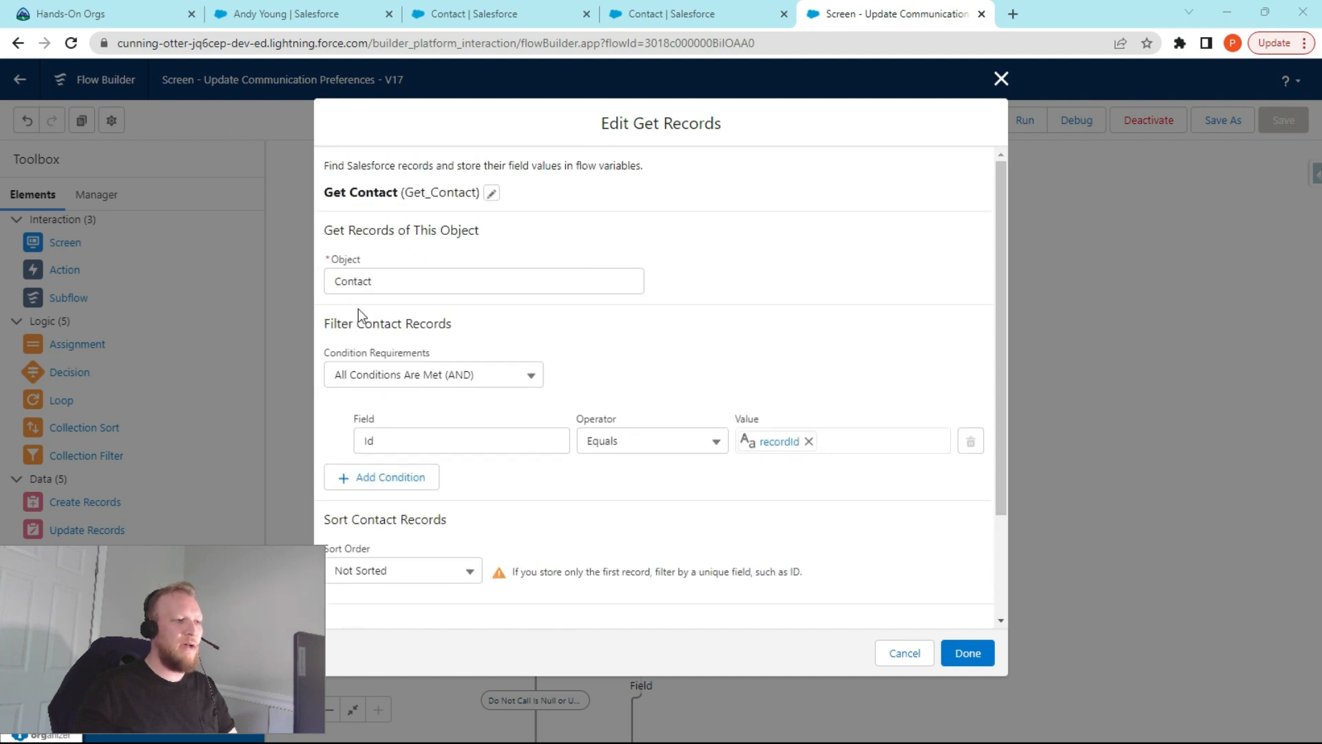
pyautogui.scroll(-2, 617, 333)
pyautogui.scroll(2, 610, 379)
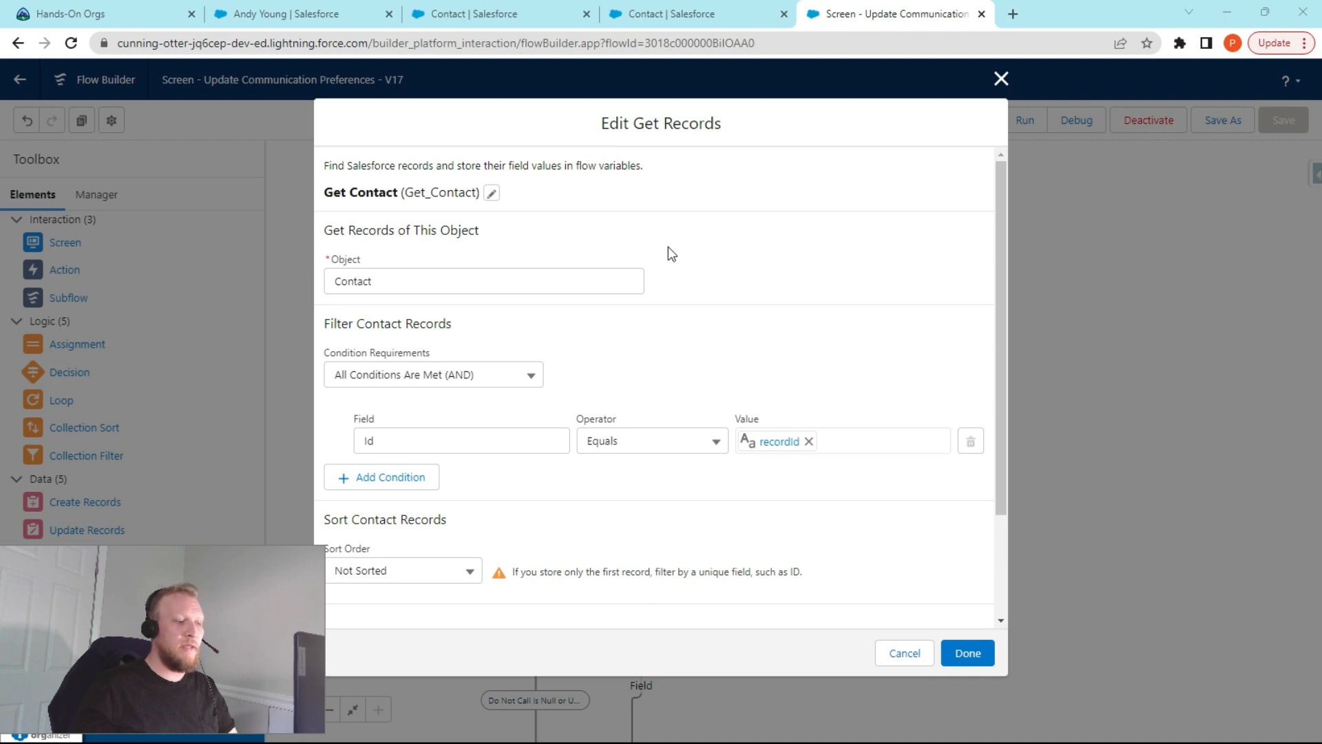
pyautogui.scroll(-3, 667, 254)
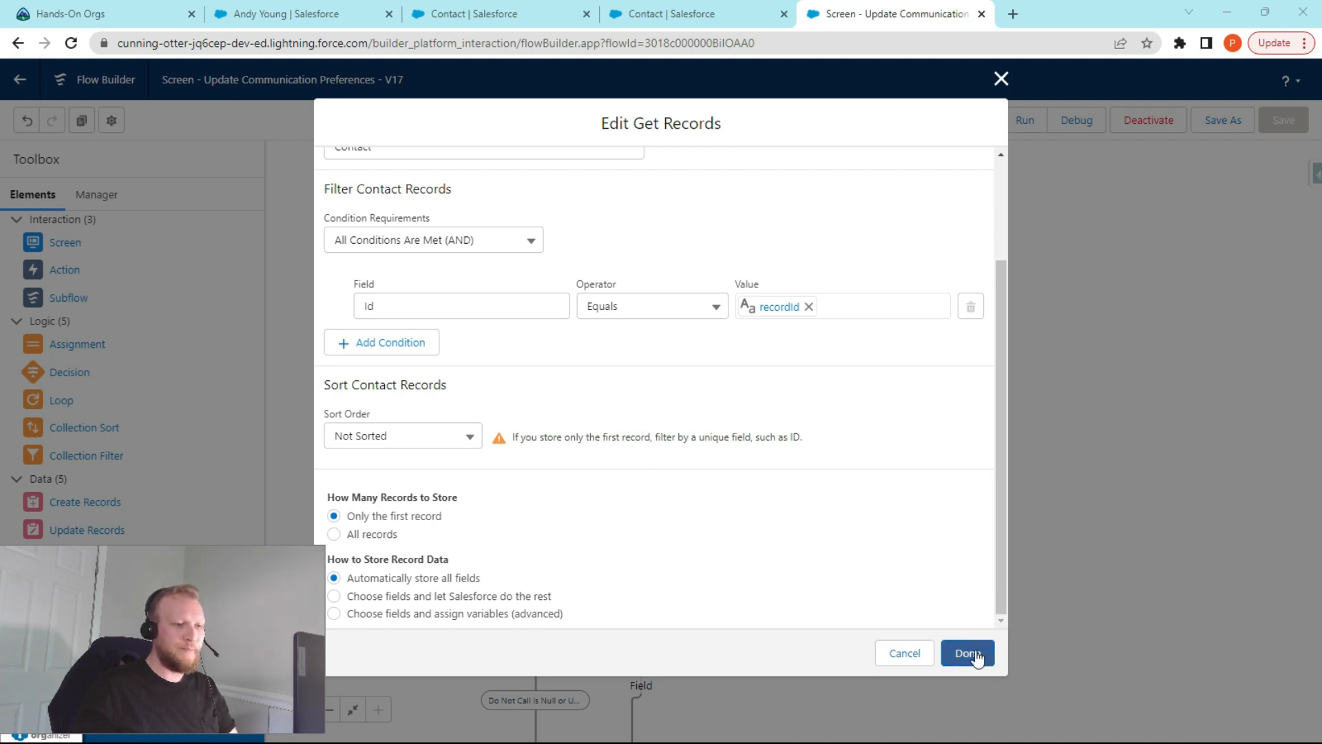
pyautogui.click(754, 308)
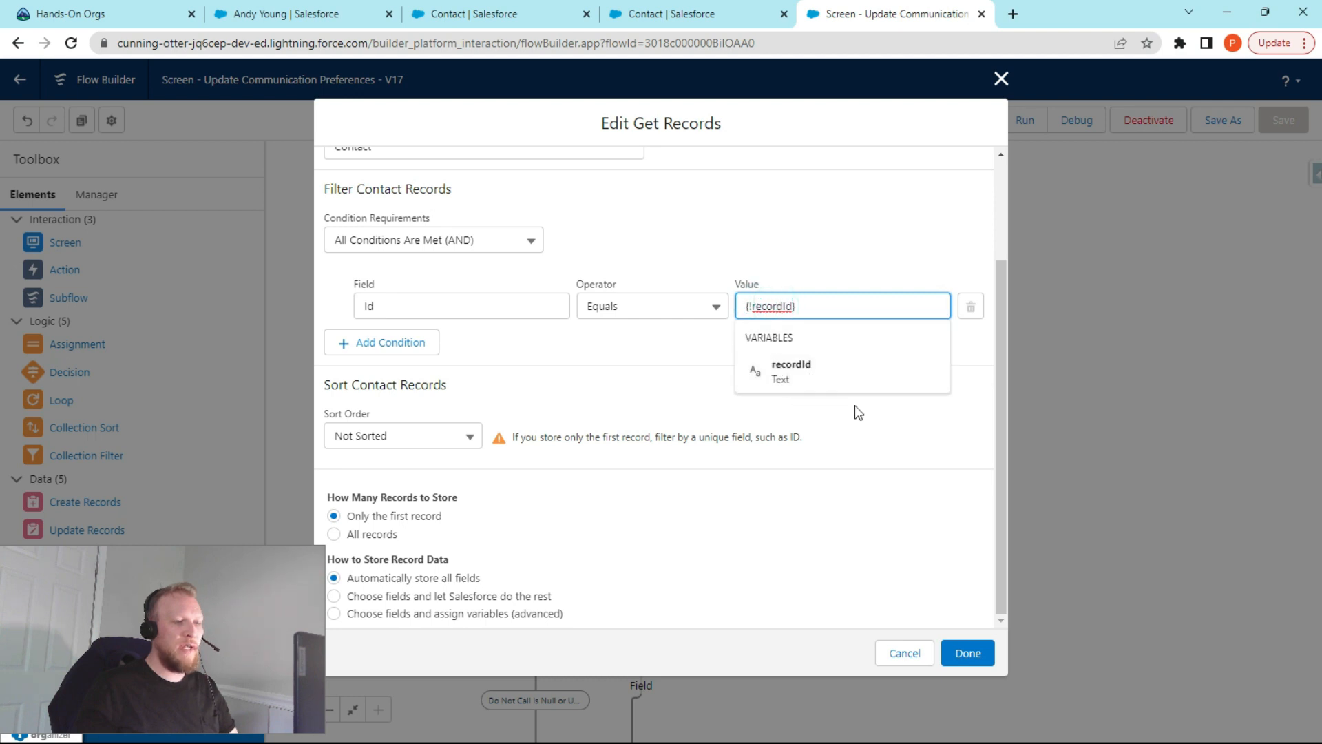
pyautogui.click(867, 448)
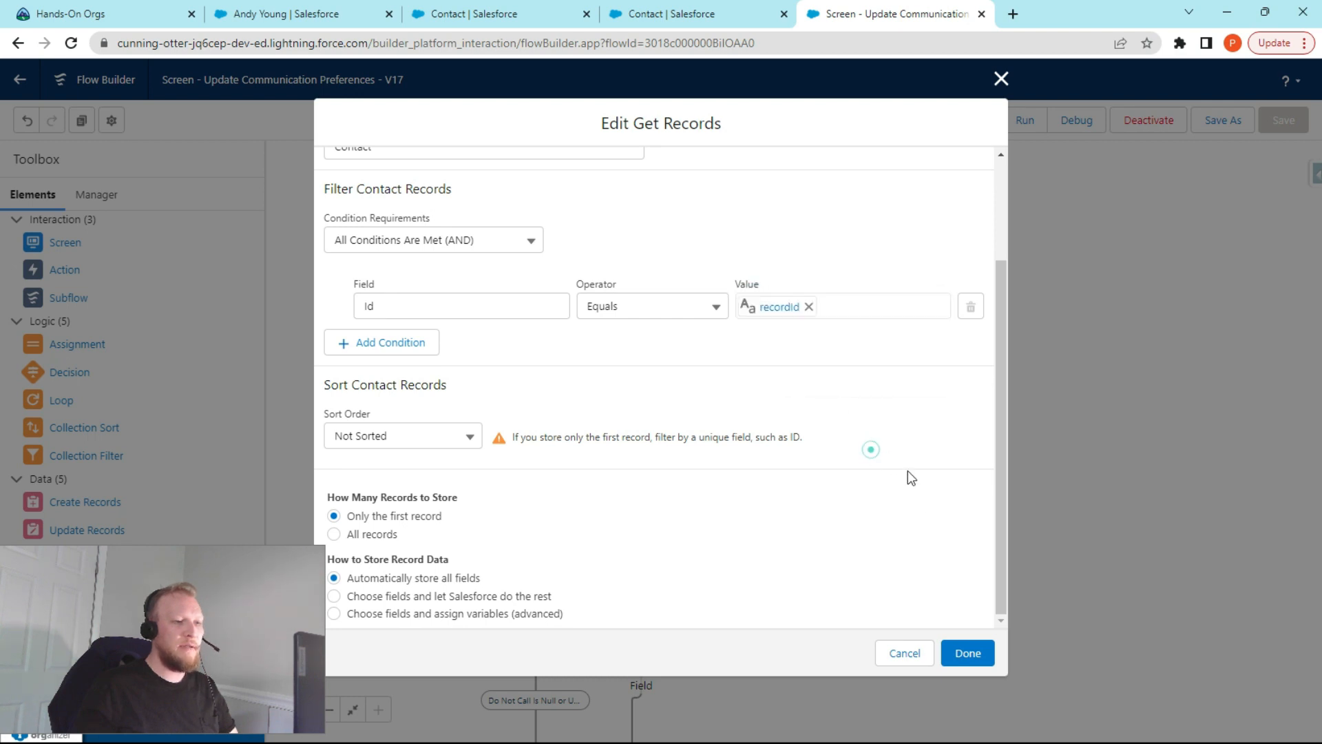
pyautogui.click(964, 653)
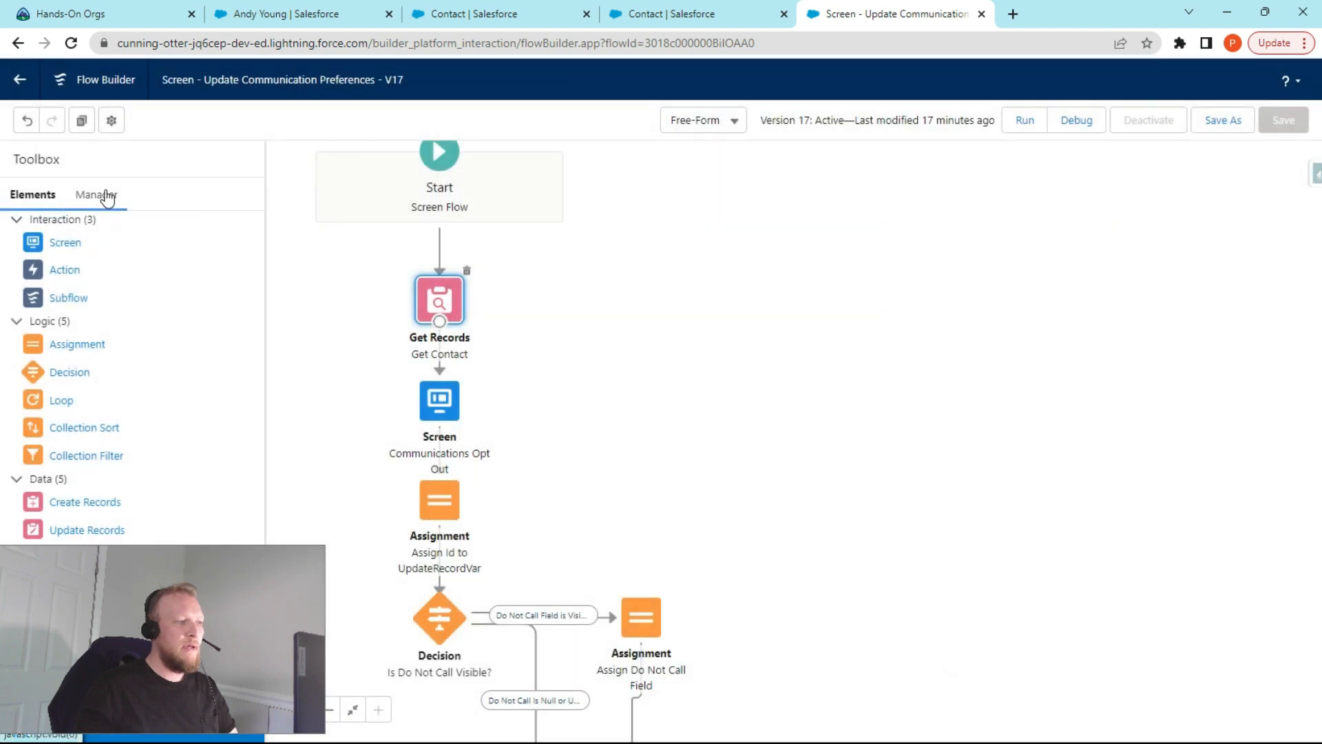
# - Open the recordId variable from the flow's resources, examine its data type and input availability, and close it
pyautogui.click(100, 196)
pyautogui.scroll(-3, 124, 482)
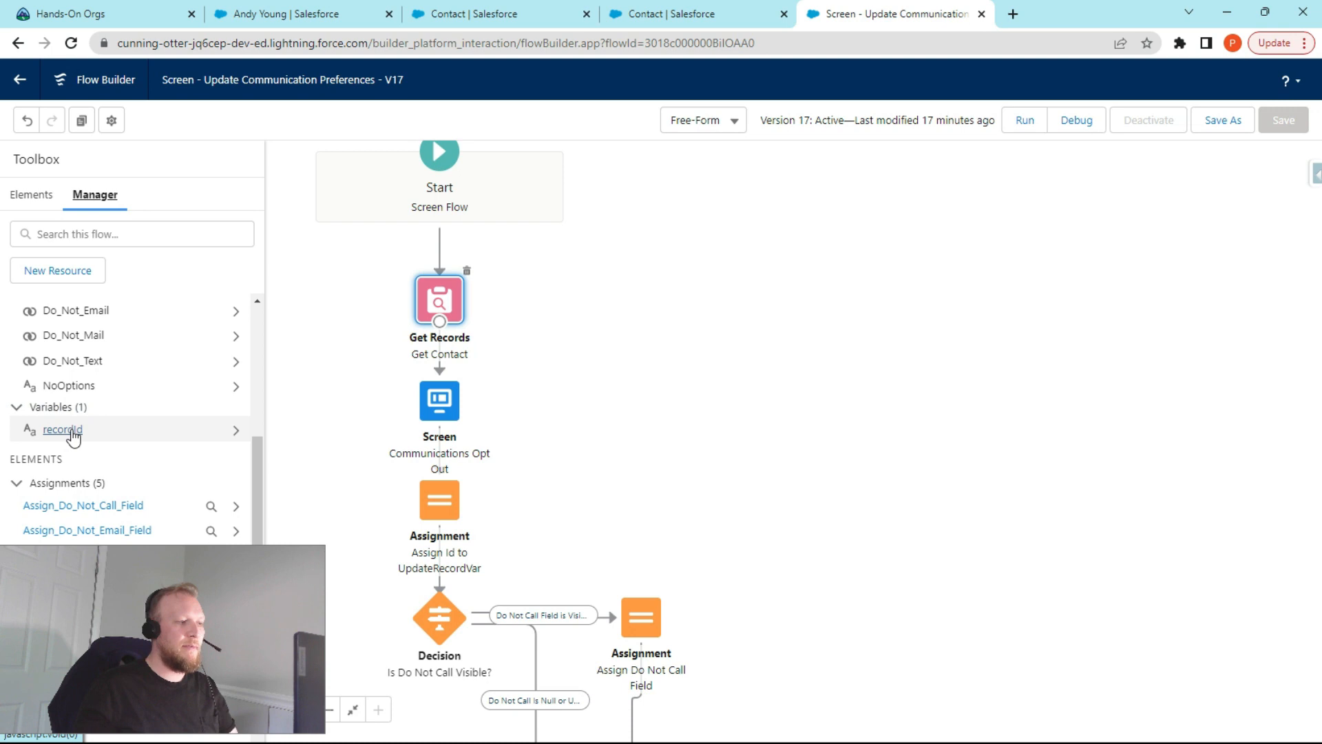
pyautogui.click(68, 430)
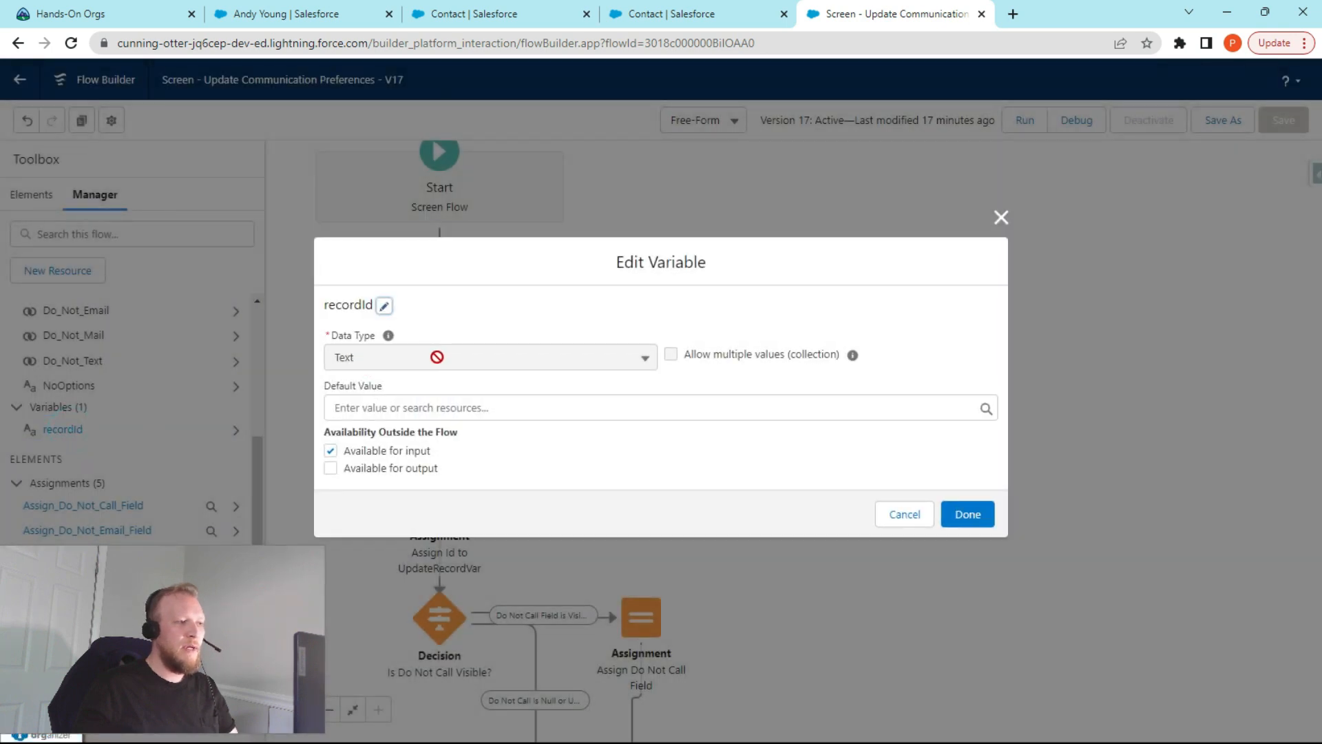
pyautogui.click(1001, 217)
# - Start a new Variable resource with the Text data type and discard it without naming it
pyautogui.click(77, 281)
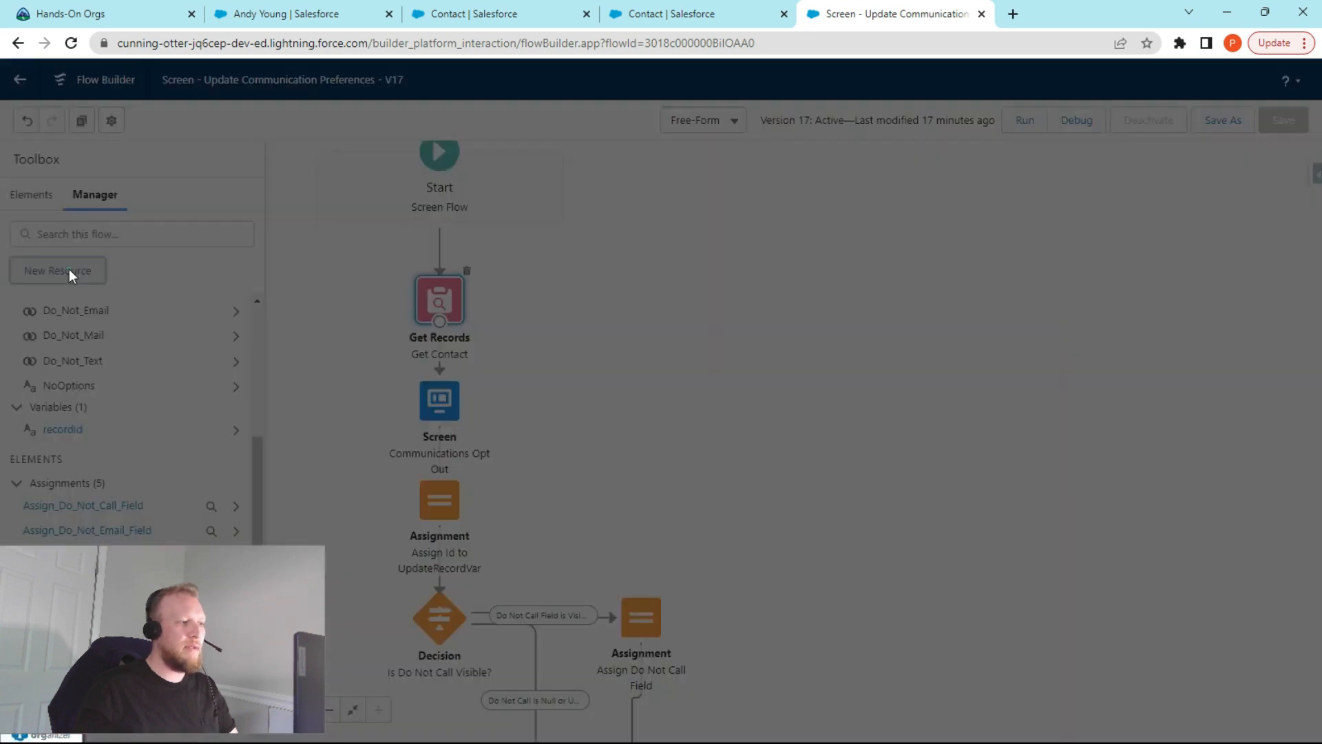
pyautogui.click(440, 331)
pyautogui.click(425, 372)
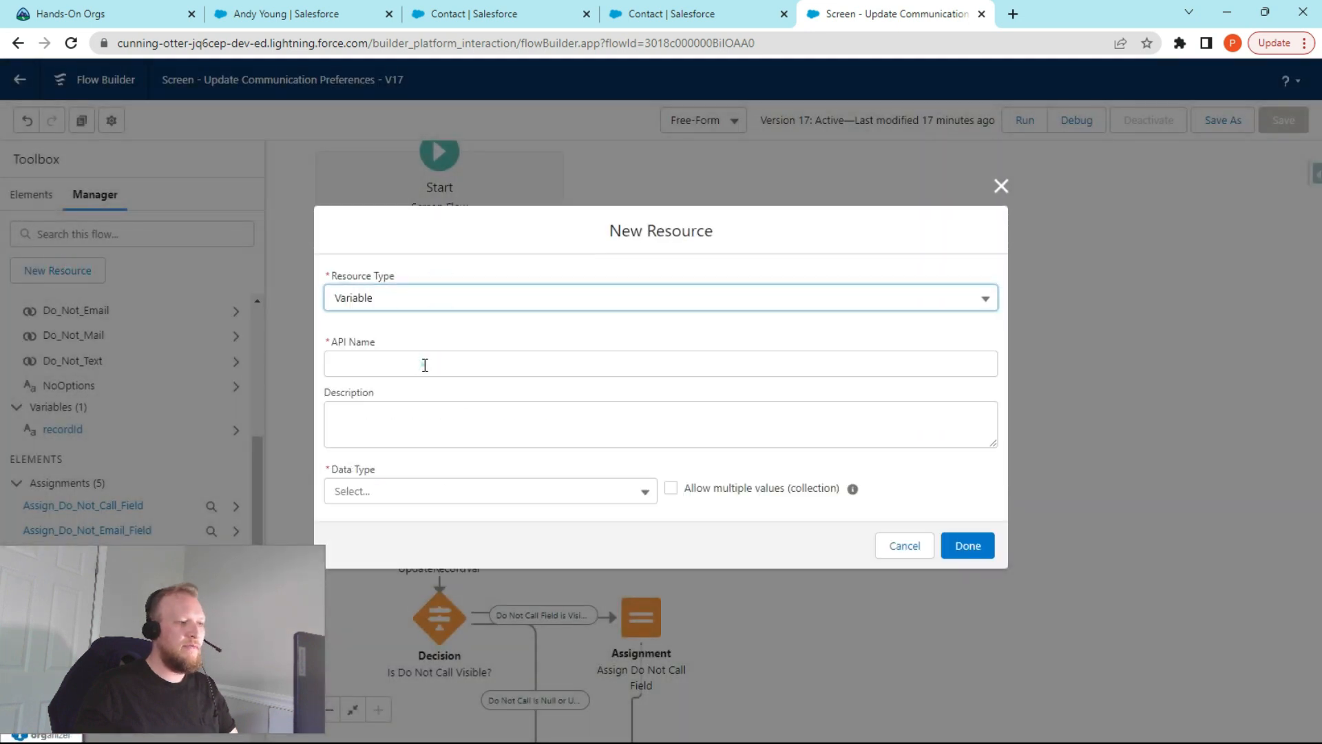
pyautogui.click(514, 371)
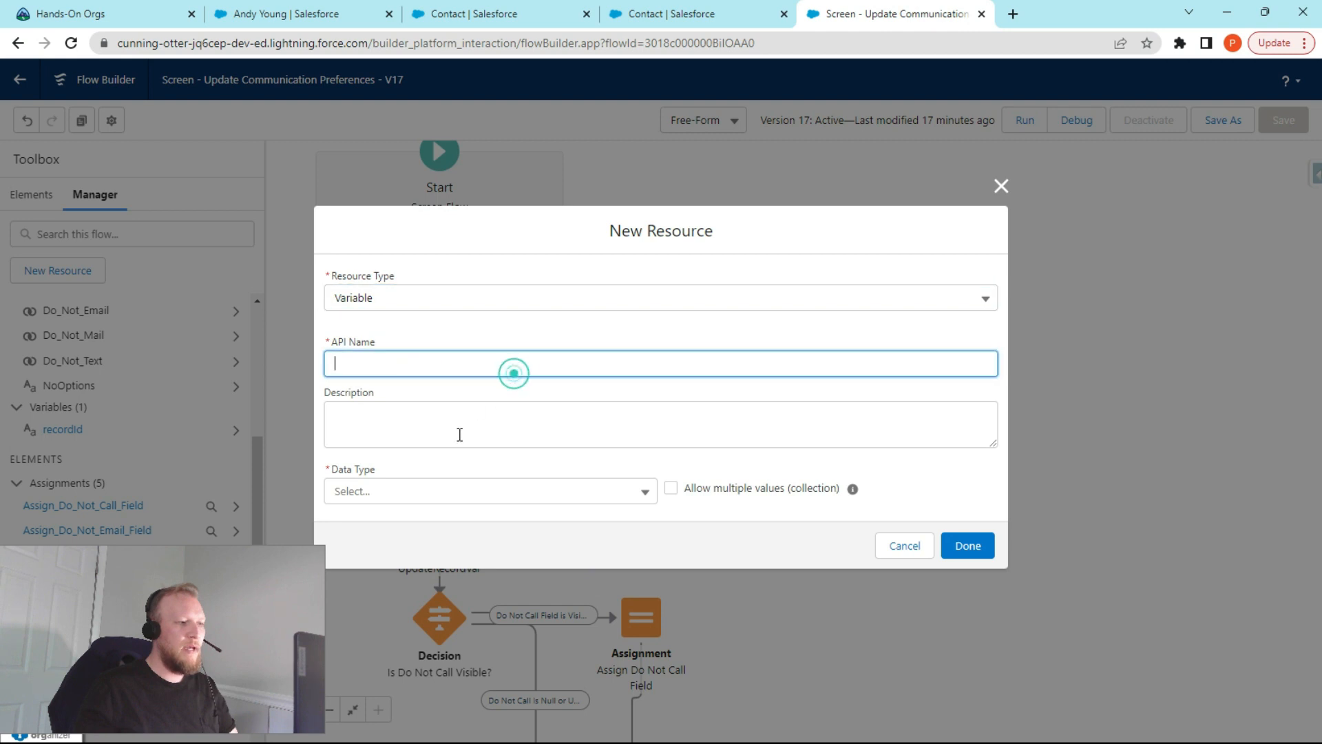
pyautogui.click(429, 494)
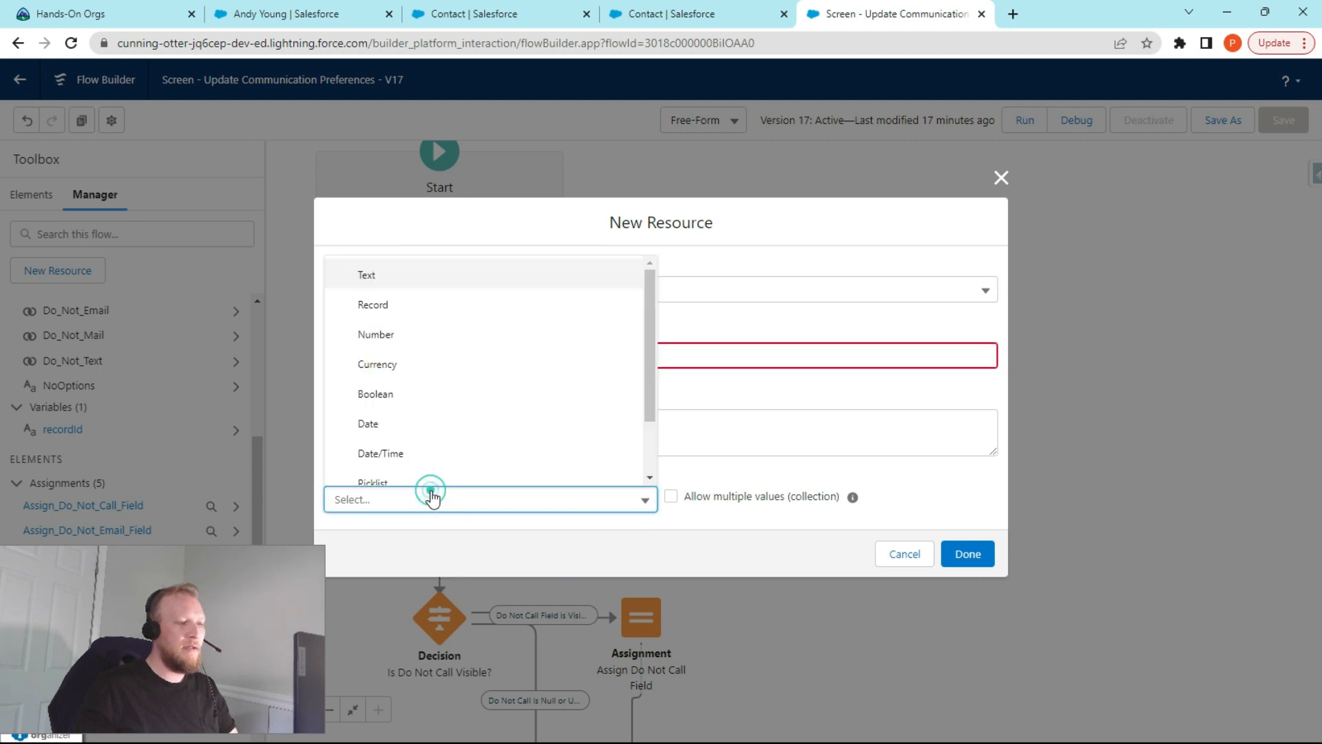
pyautogui.click(426, 290)
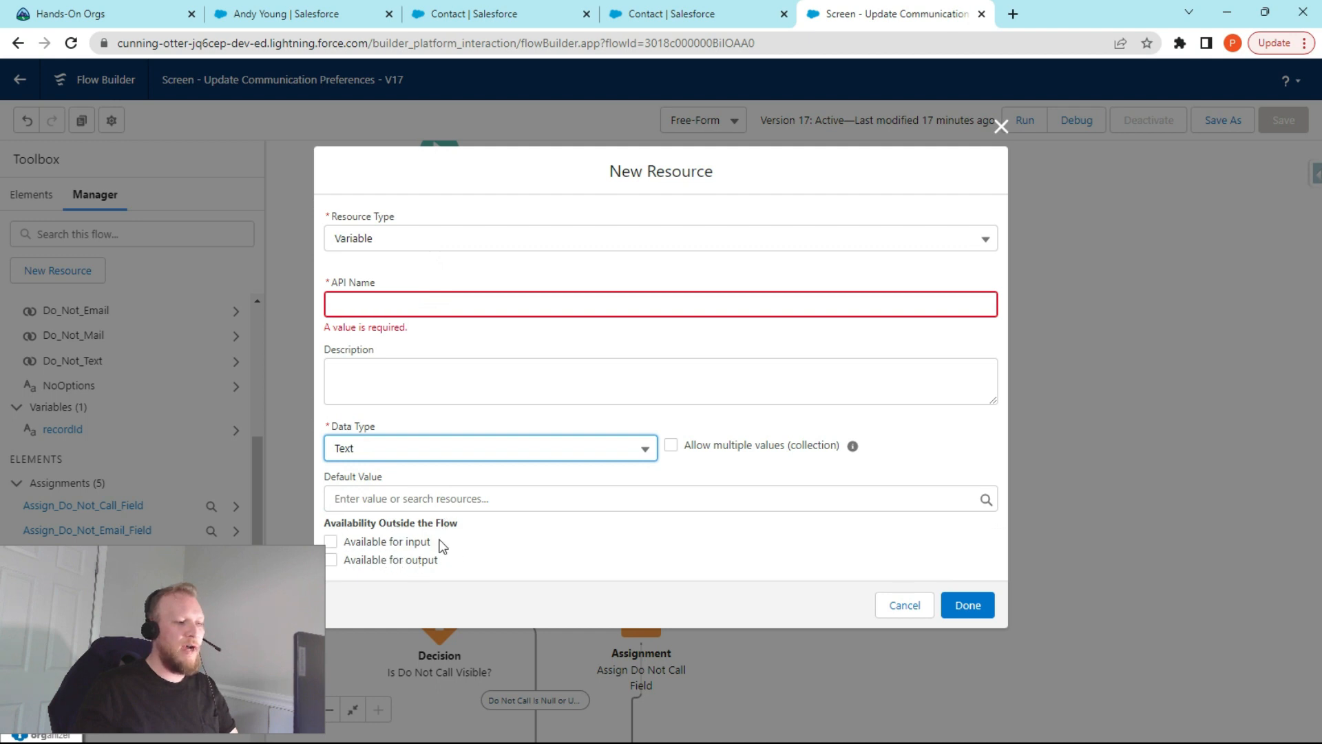
pyautogui.click(1001, 127)
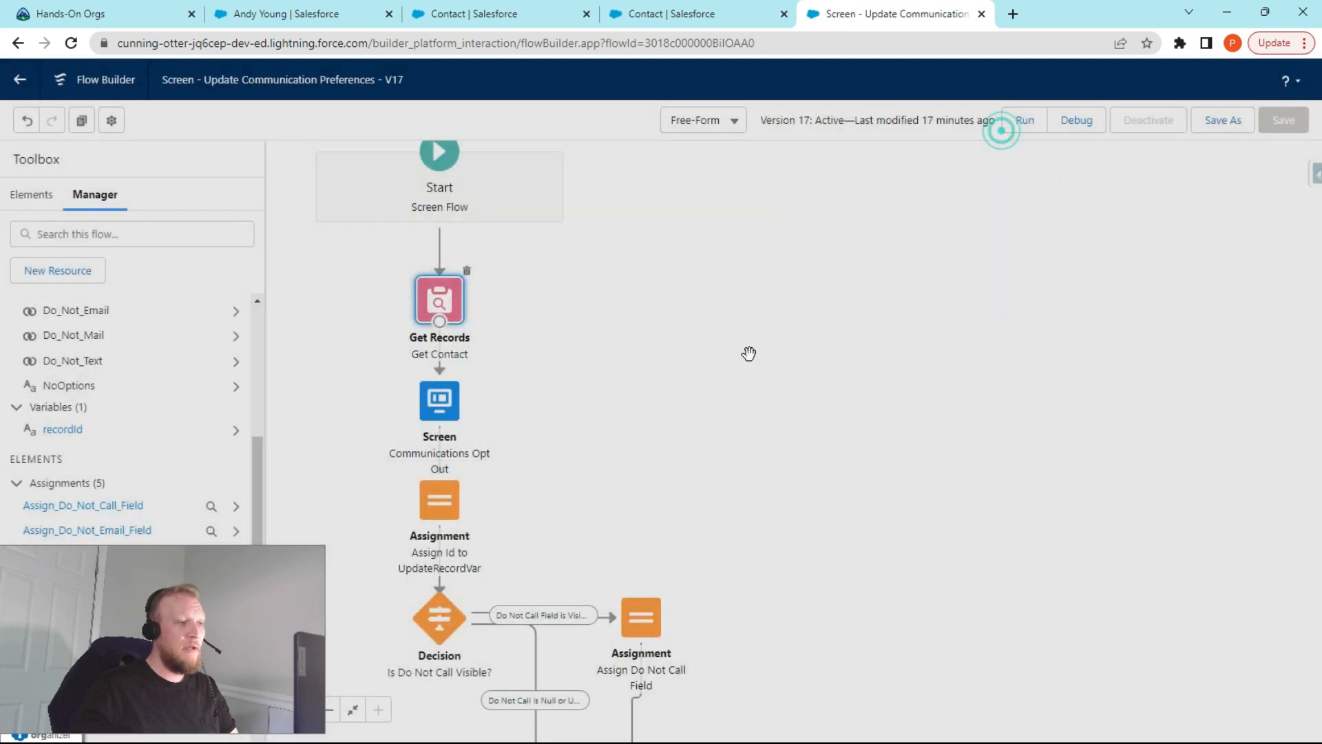
# - Open the UpdateRecordVar record variable, examine its data type, object and availability settings, and close it
pyautogui.scroll(-1, 121, 461)
pyautogui.scroll(1, 63, 351)
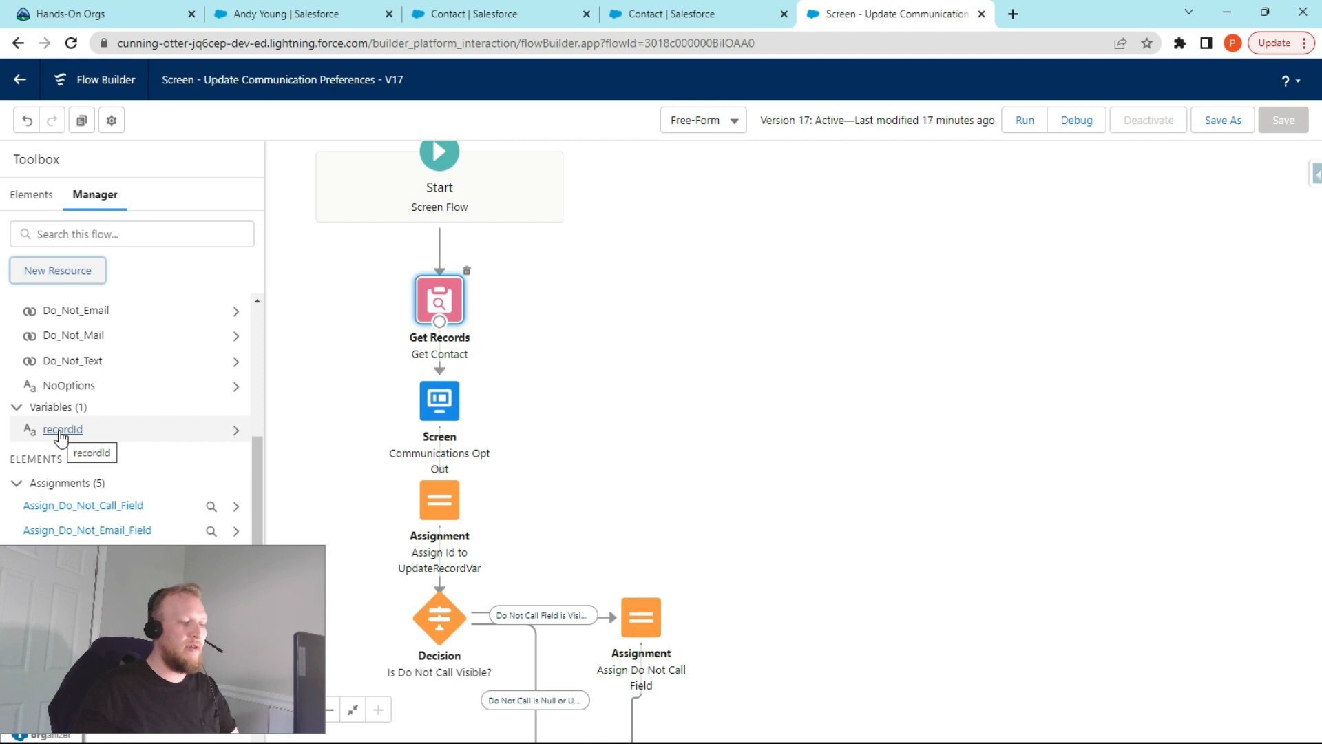
pyautogui.scroll(3, 63, 427)
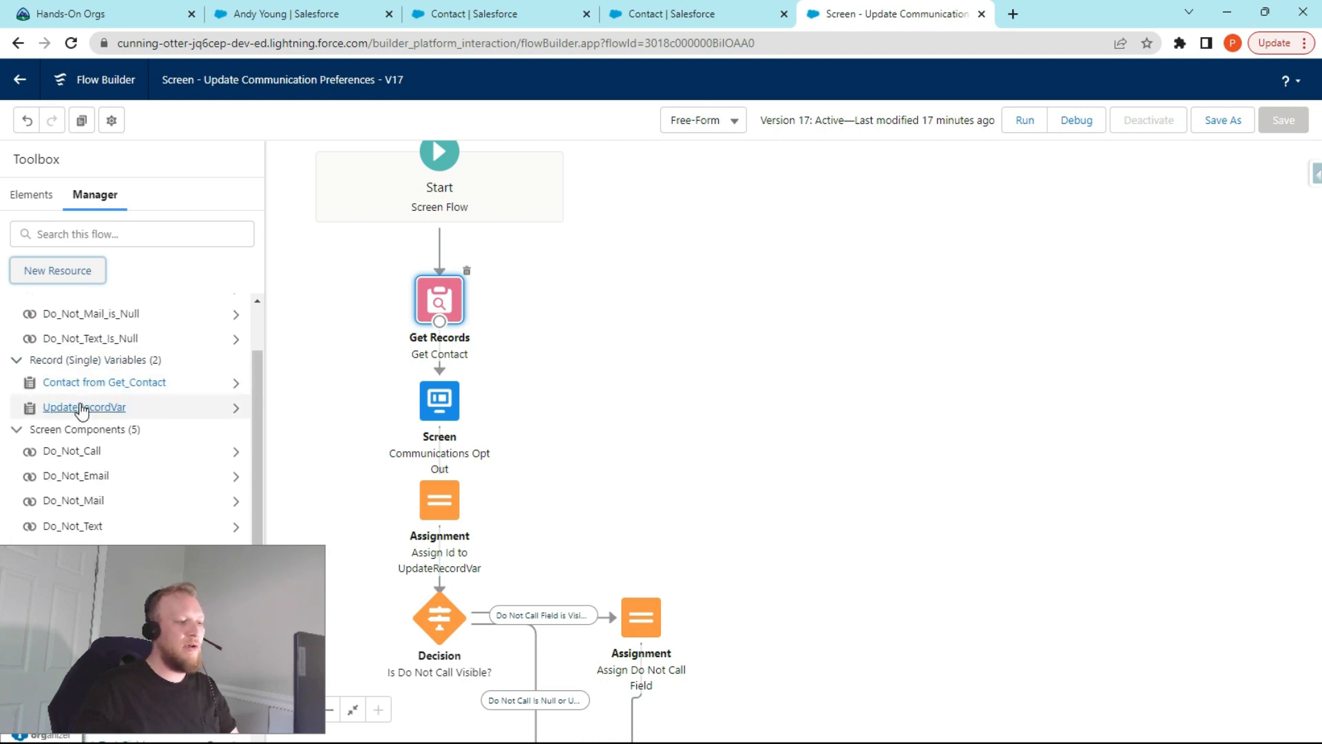
pyautogui.click(67, 411)
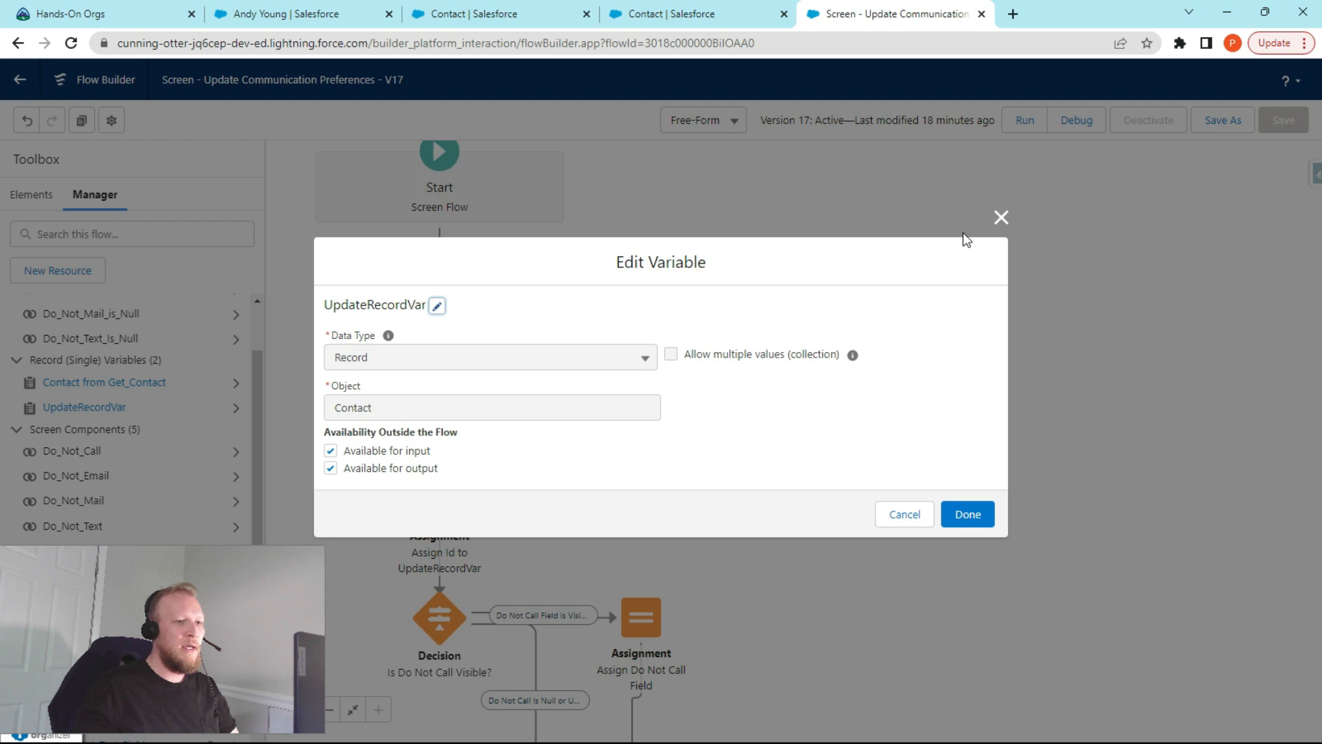
pyautogui.click(1001, 217)
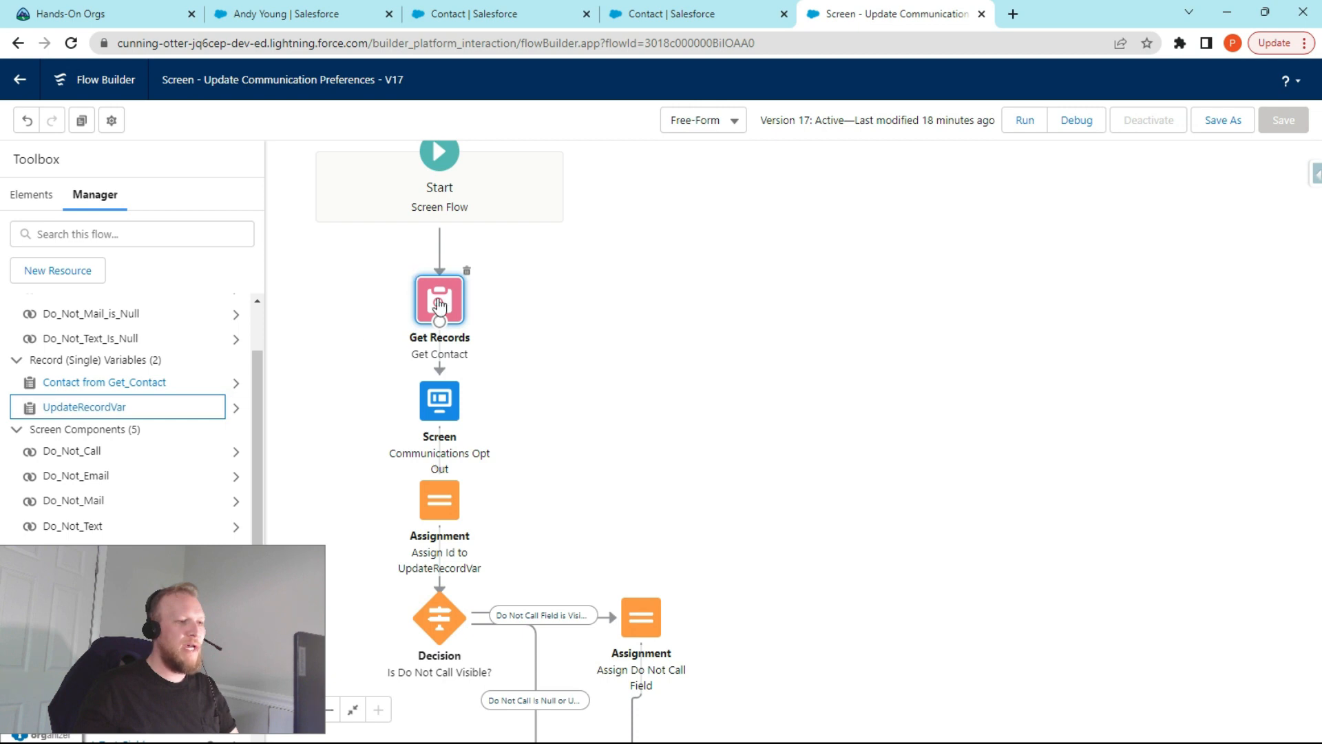
# - Open the Communications Opt Out screen element and examine the Do Not Call checkbox's properties
pyautogui.moveTo(606, 427); pyautogui.dragTo(569, 427)
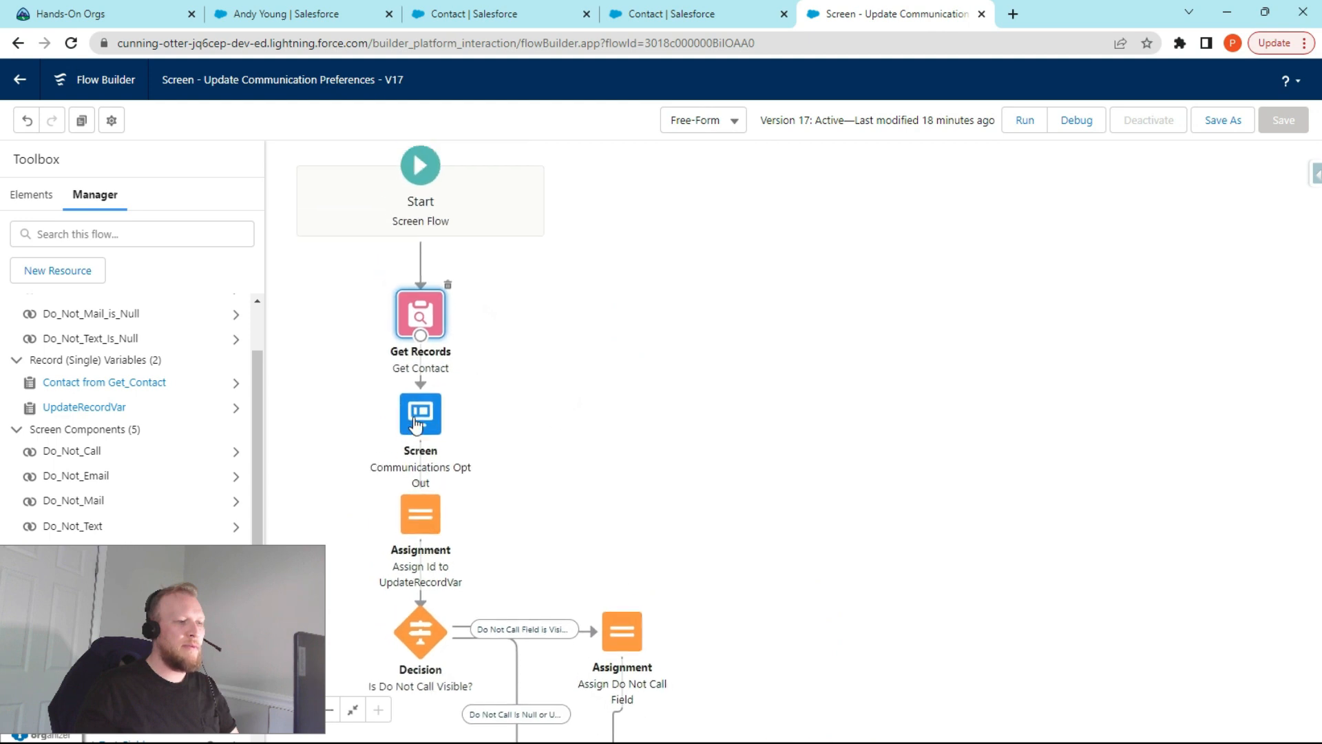
pyautogui.click(420, 416)
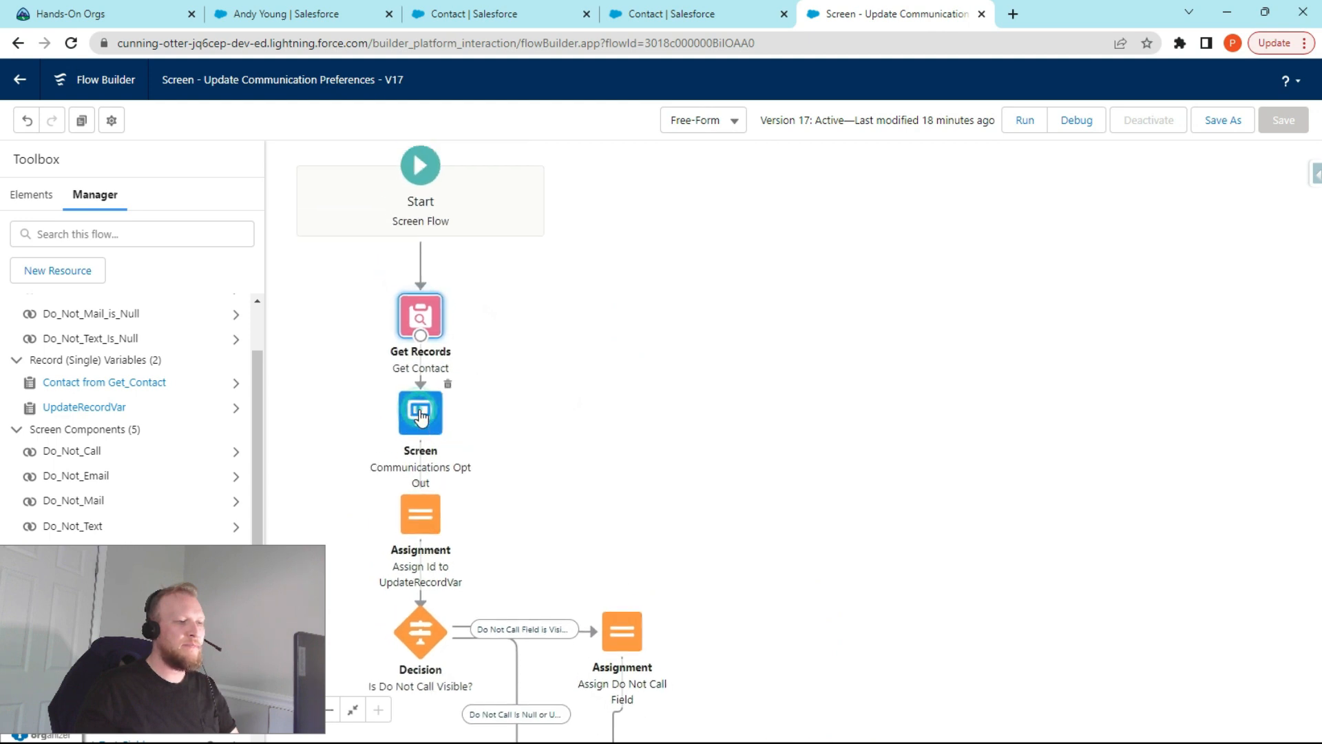
pyautogui.doubleClick(420, 416)
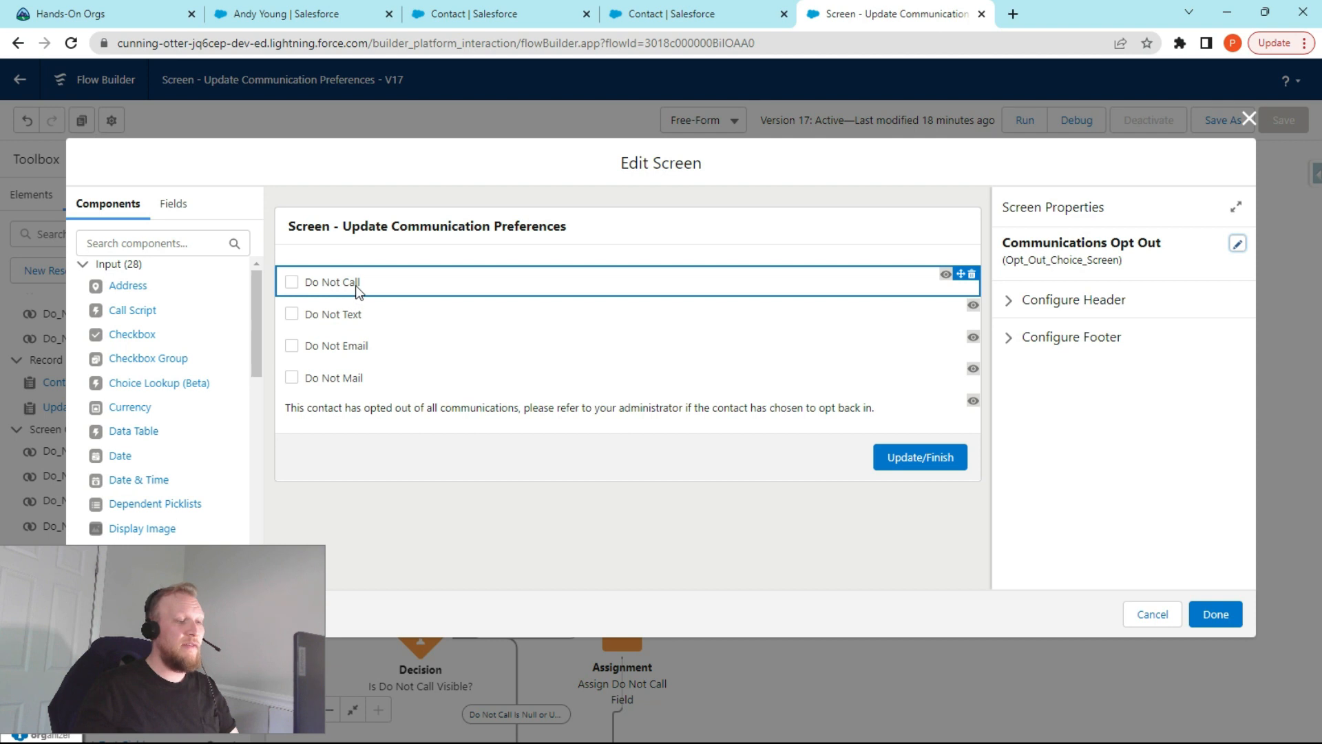
pyautogui.click(391, 285)
pyautogui.scroll(-3, 172, 389)
pyautogui.scroll(3, 166, 385)
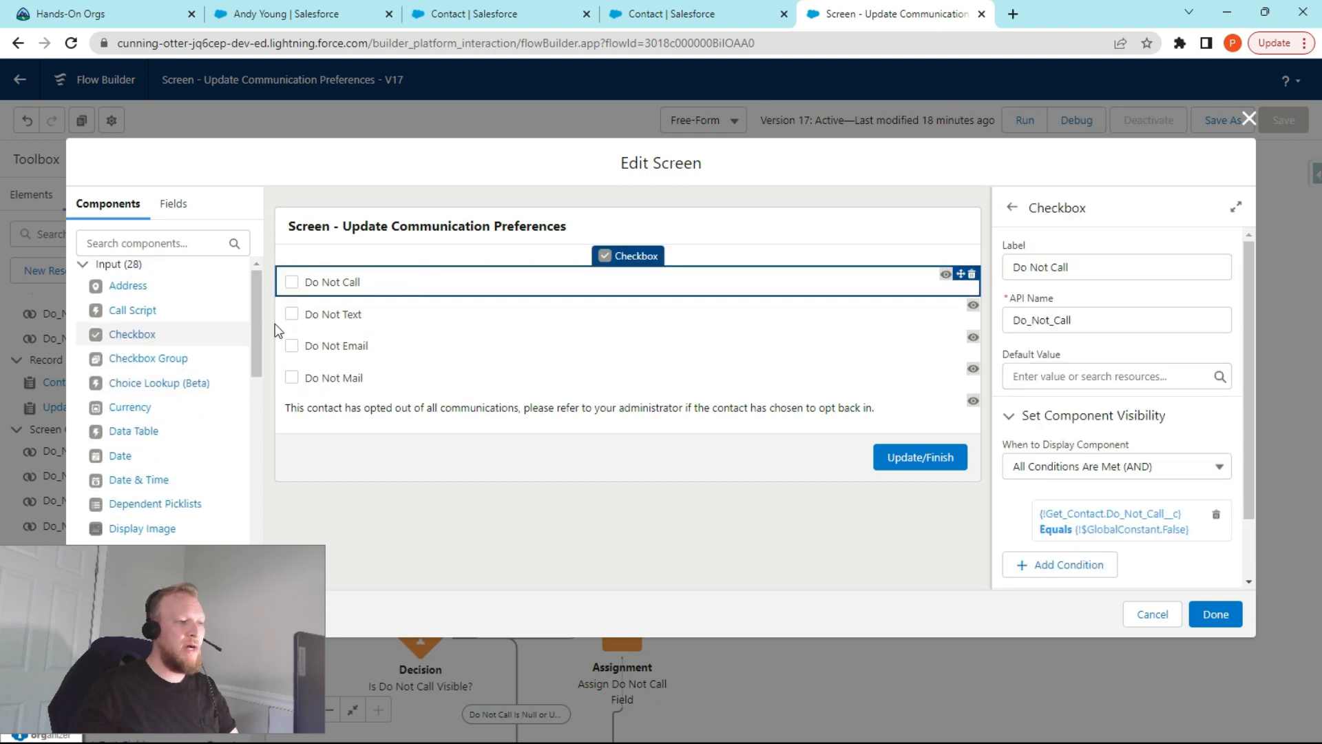
# - Add a sample Checkbox component below the opted-out message on the screen and delete it again
pyautogui.moveTo(131, 334); pyautogui.dragTo(376, 428)
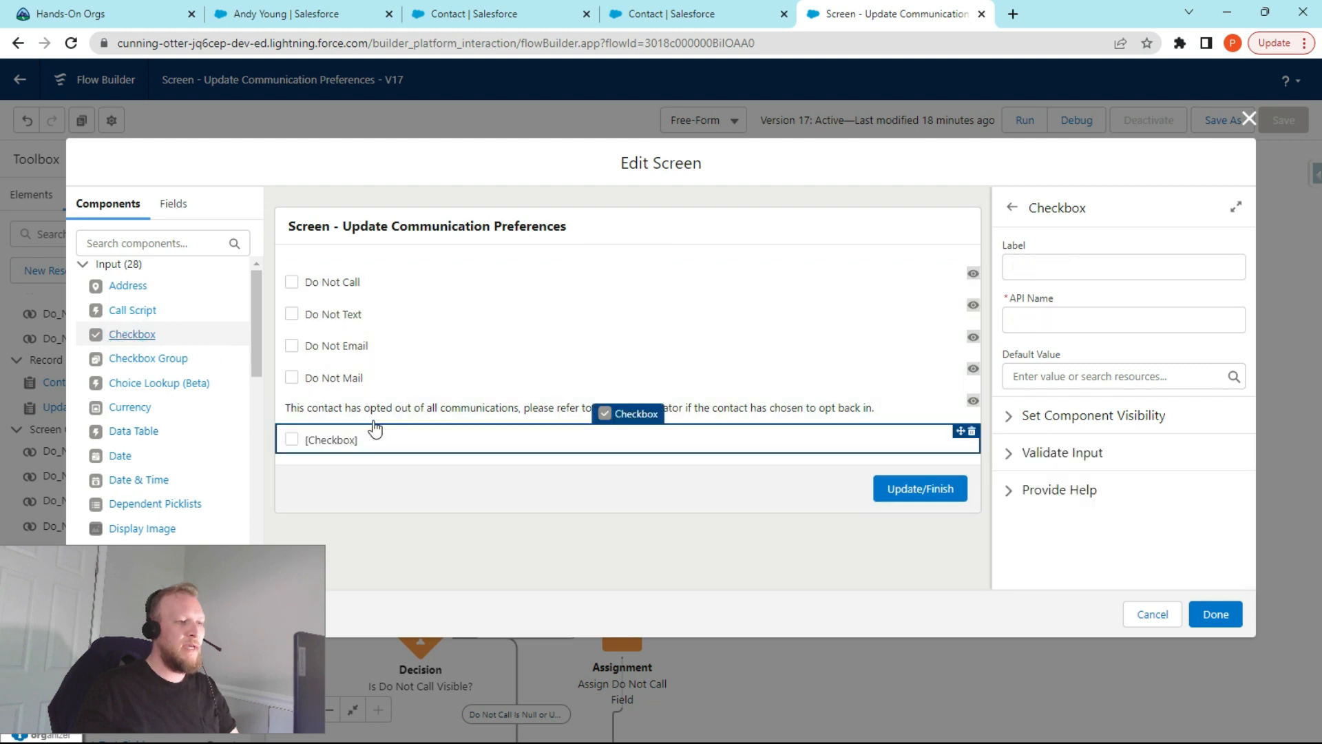
pyautogui.click(971, 431)
pyautogui.click(785, 434)
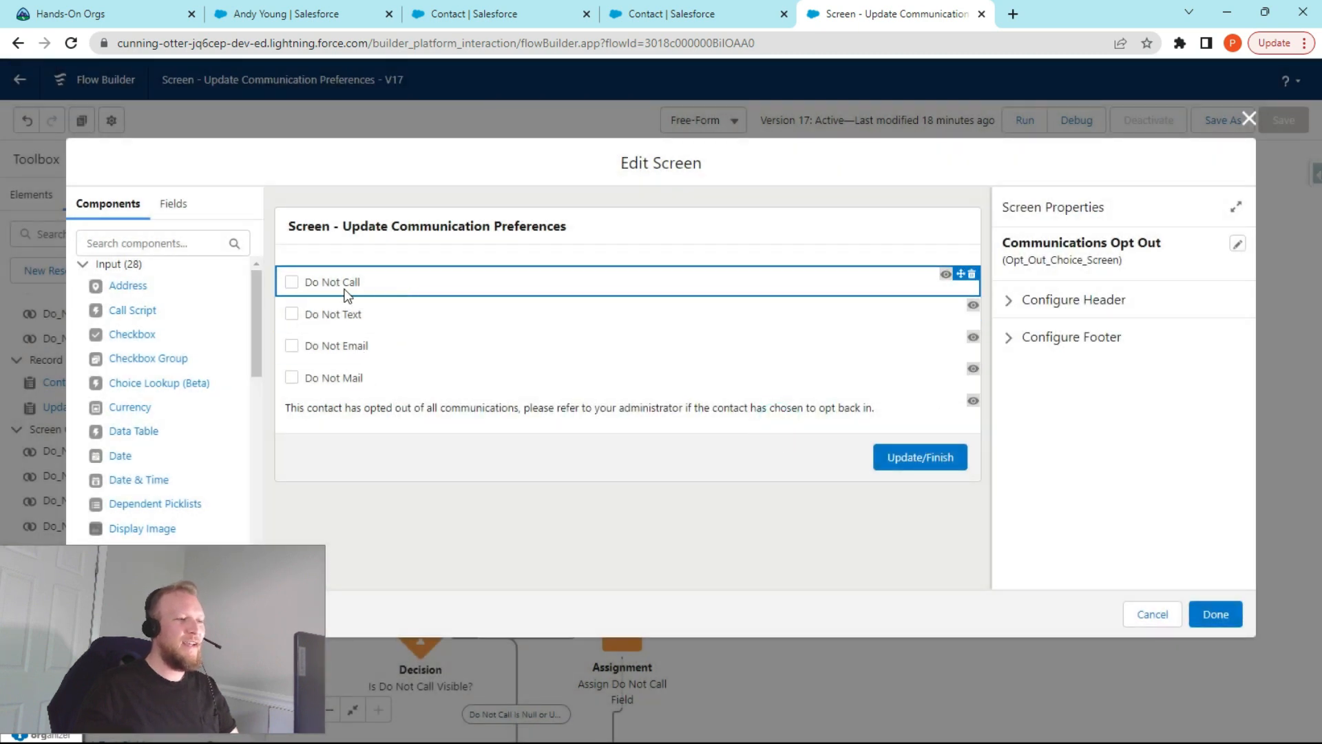
# - Inspect the resource, operator and value of the Do Not Call checkbox's visibility condition, and close the screen element
pyautogui.click(360, 384)
pyautogui.click(408, 279)
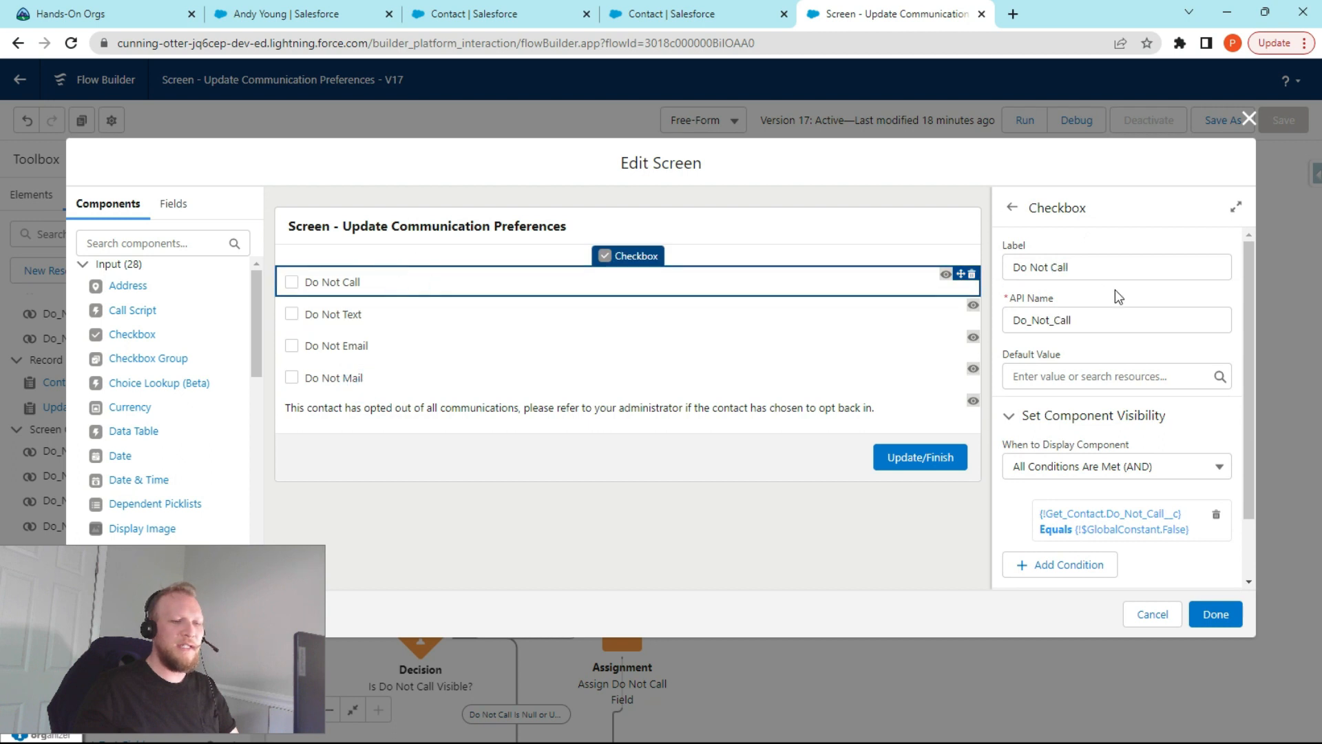
pyautogui.scroll(-1, 1115, 292)
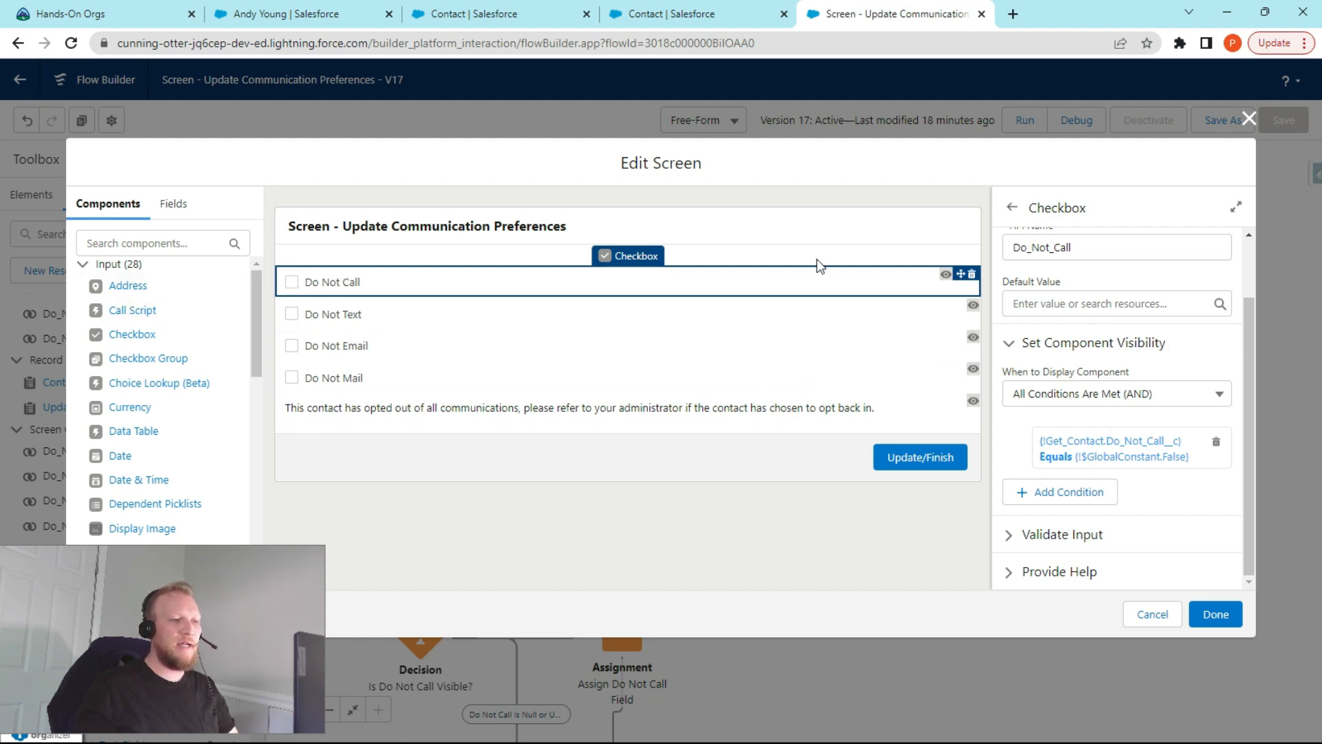
pyautogui.click(1113, 452)
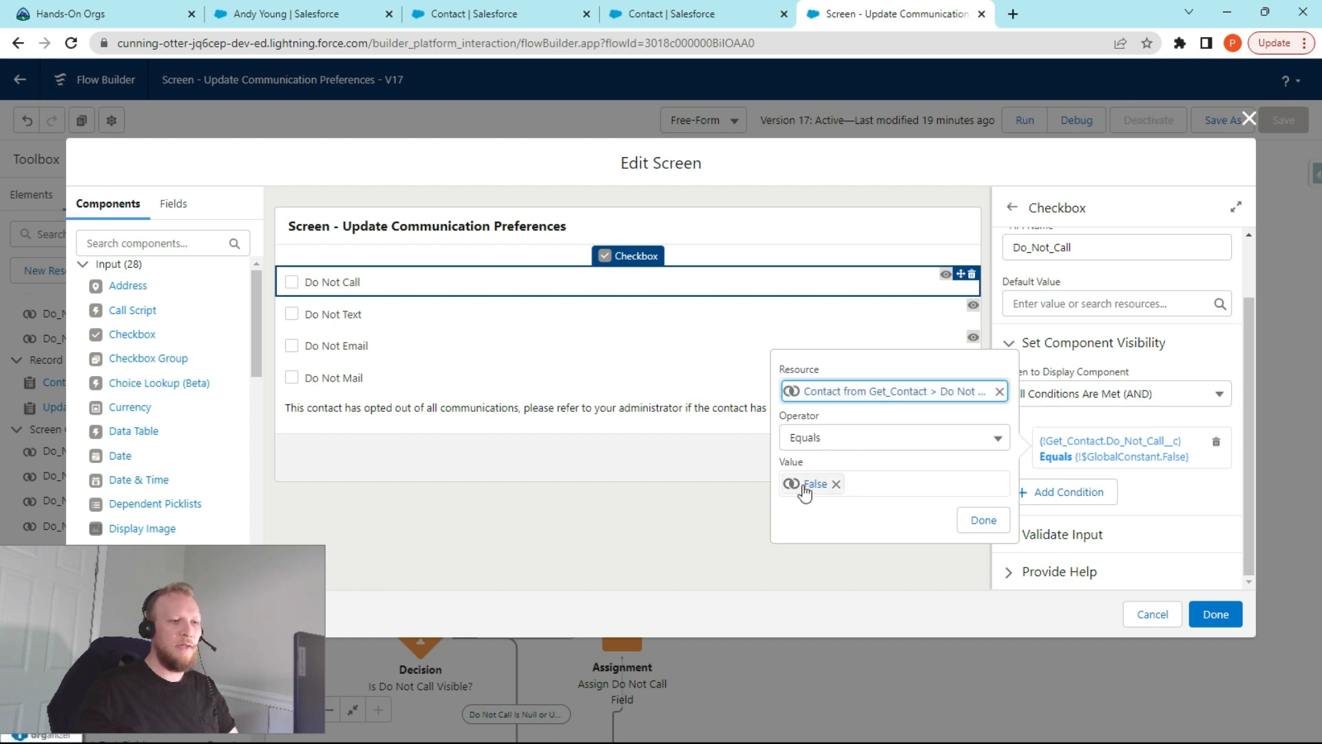
pyautogui.click(1249, 119)
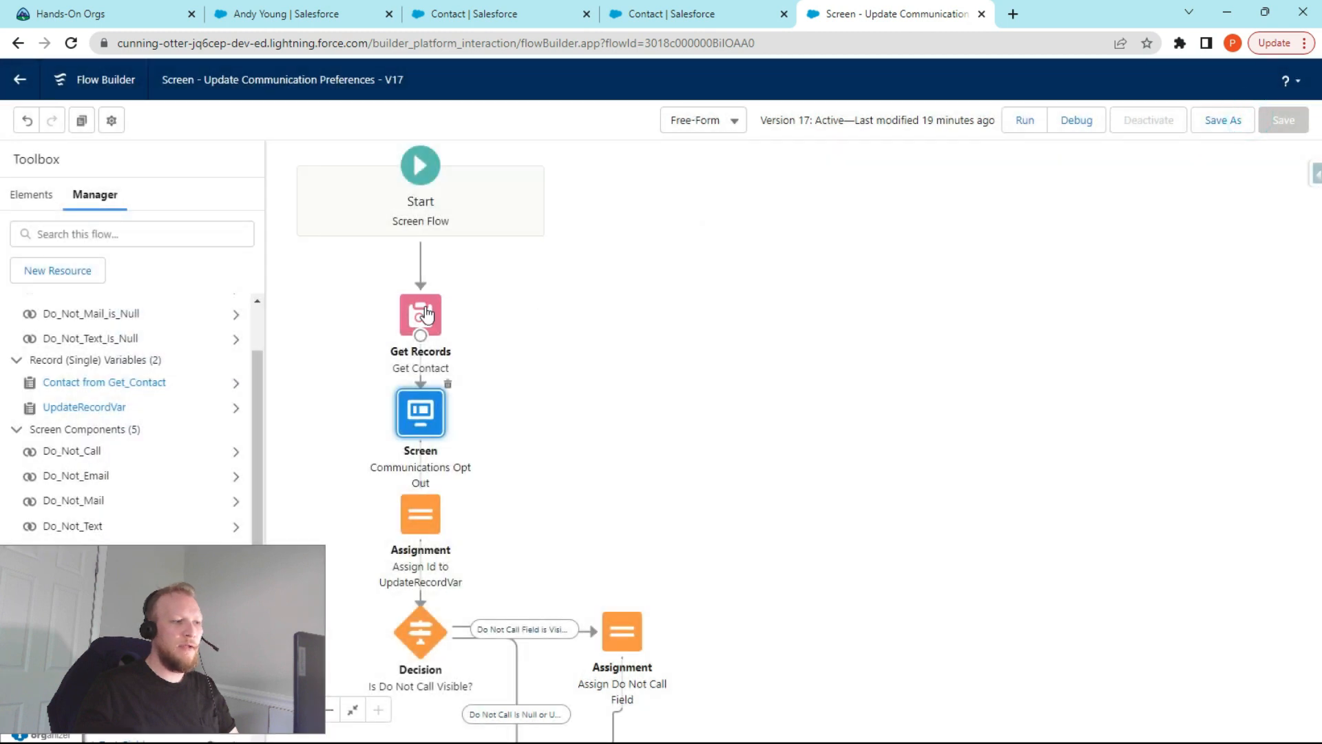
# - Reopen the Get Contact element, review how it finds and stores the contact record, and close it
pyautogui.doubleClick(425, 311)
pyautogui.scroll(-2, 552, 405)
pyautogui.scroll(2, 552, 400)
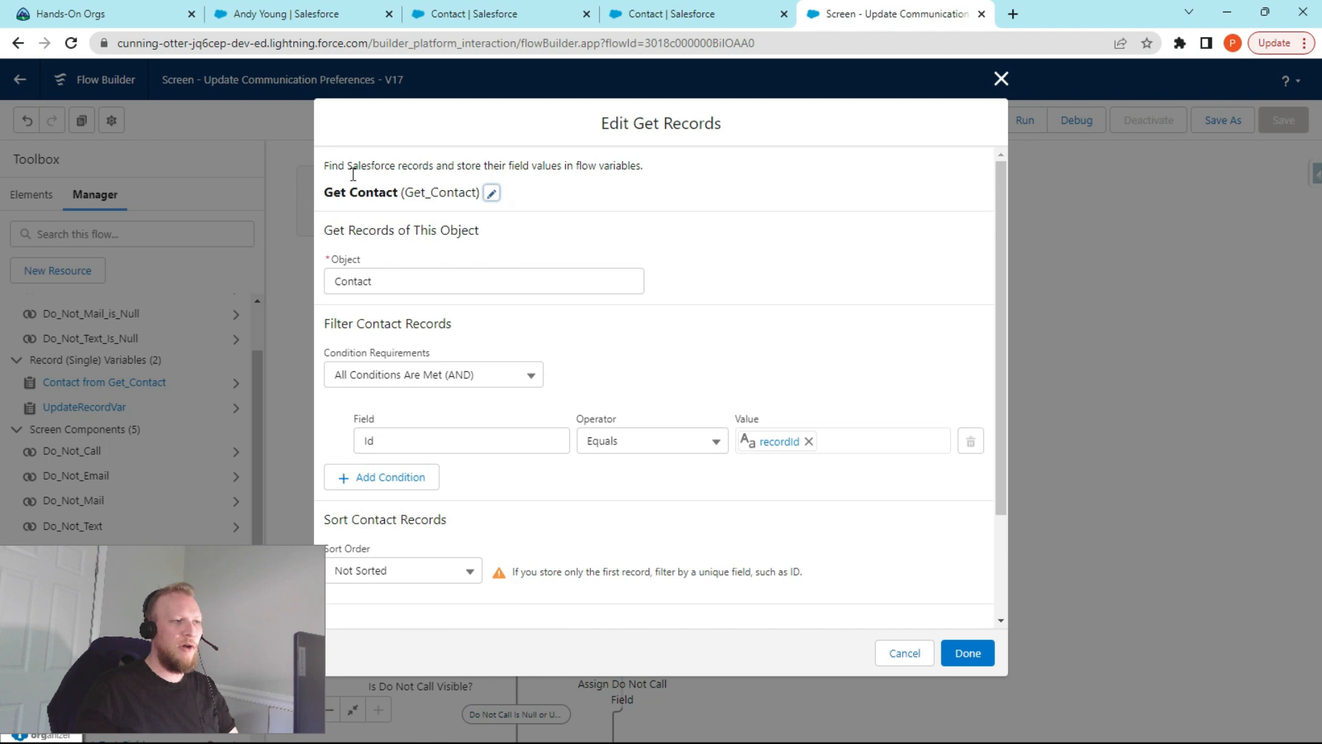
pyautogui.scroll(-2, 461, 231)
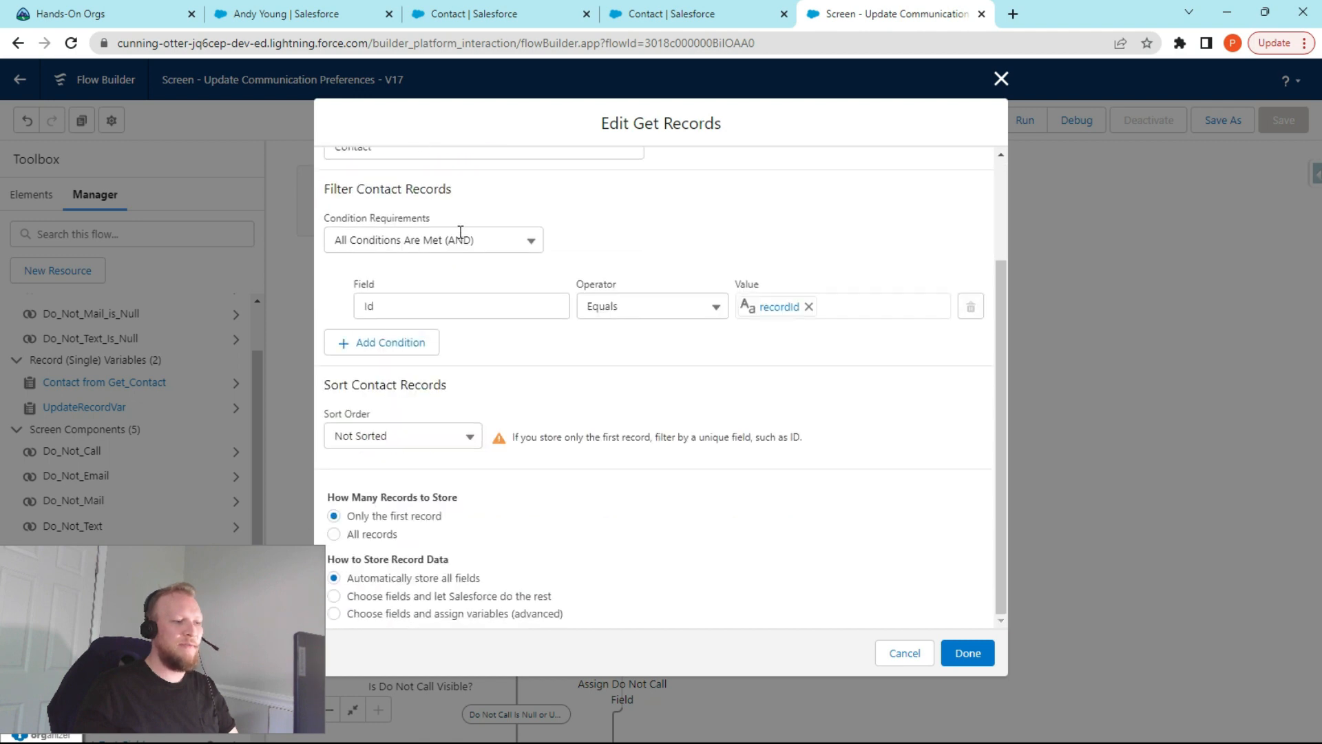
pyautogui.click(1002, 81)
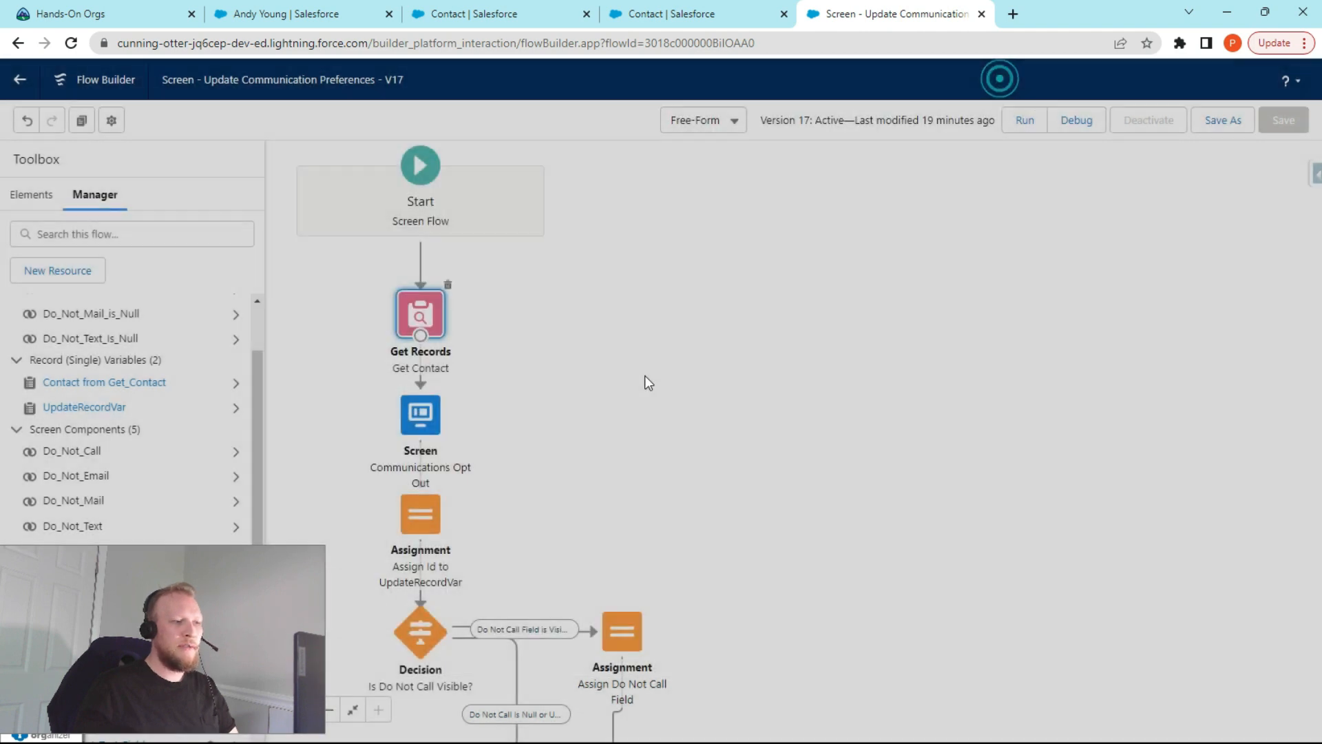
# - Reopen the Communications Opt Out screen and examine the visibility conditions of the Do Not Call and Do Not Mail checkboxes
pyautogui.doubleClick(424, 415)
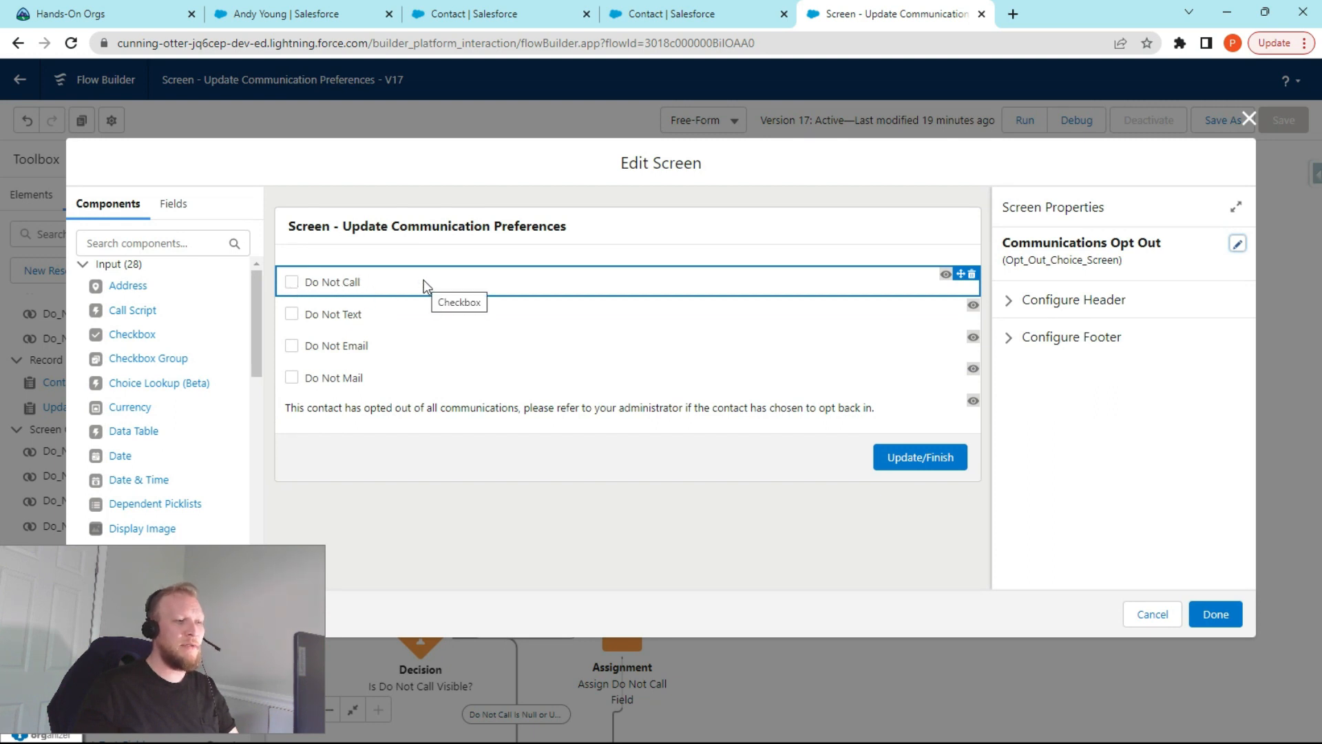
pyautogui.click(295, 289)
pyautogui.scroll(-3, 1157, 509)
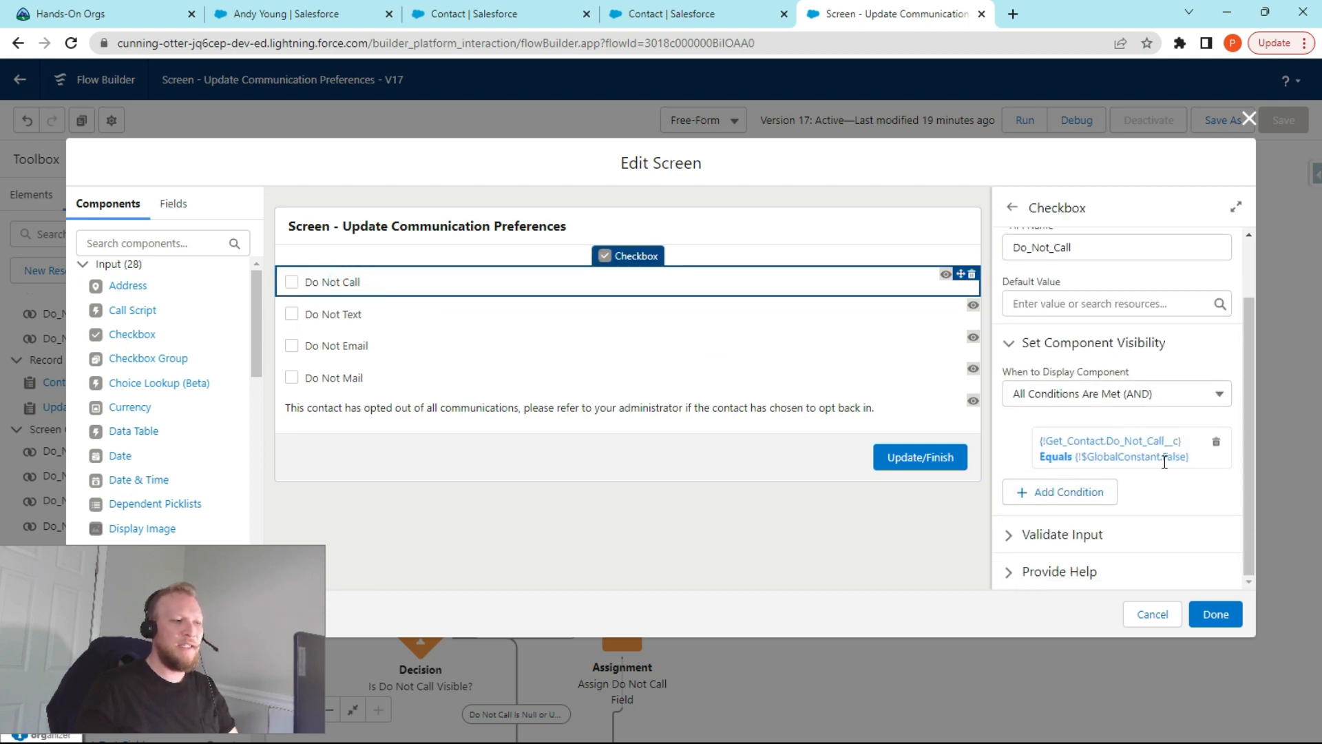
pyautogui.click(349, 373)
pyautogui.scroll(-1, 1116, 354)
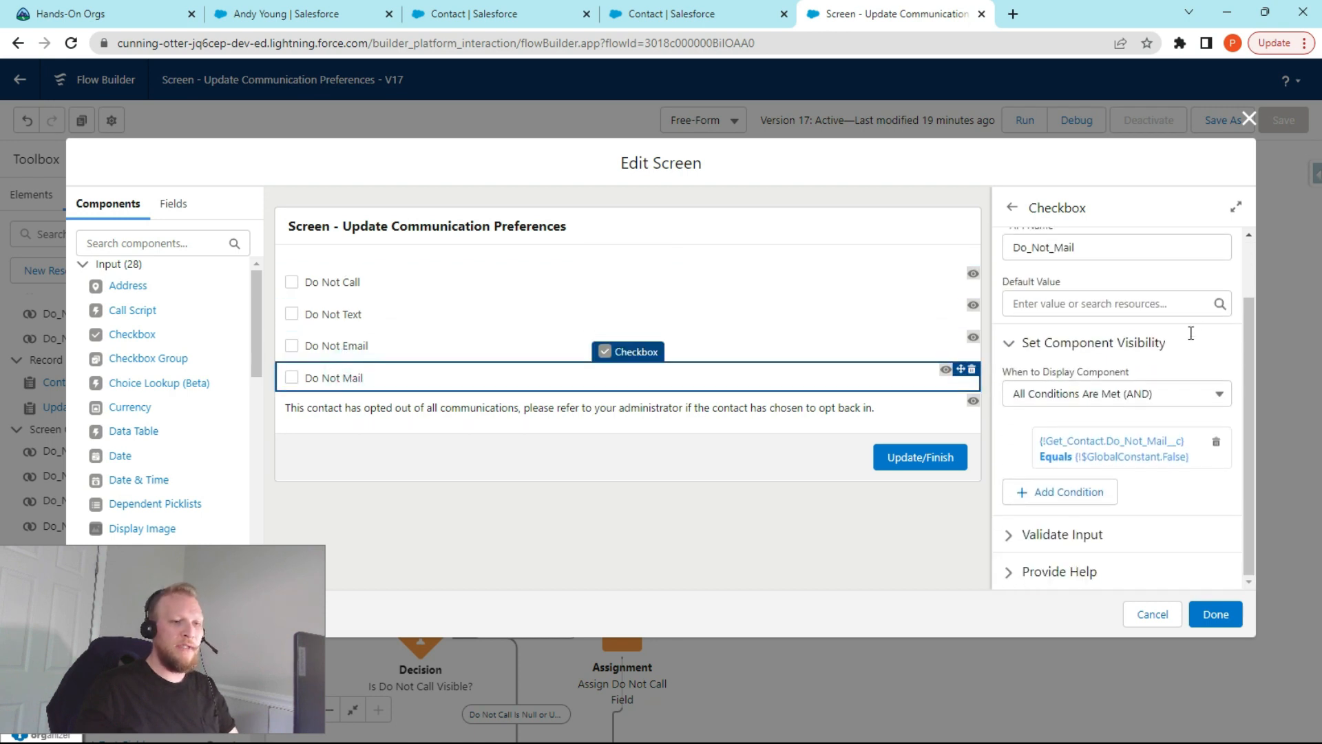
# - Examine the opted-out display text on the screen and the four conditions that control its visibility
pyautogui.click(457, 407)
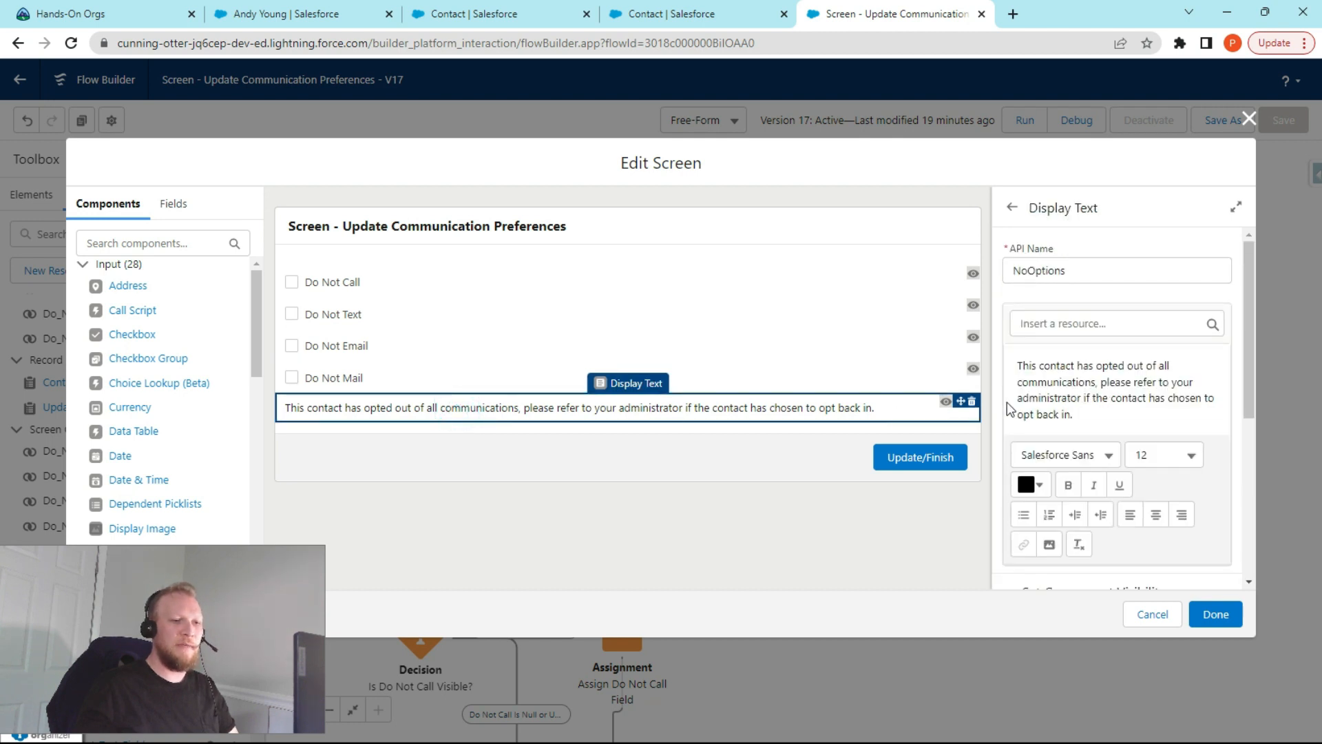
pyautogui.scroll(-5, 1080, 395)
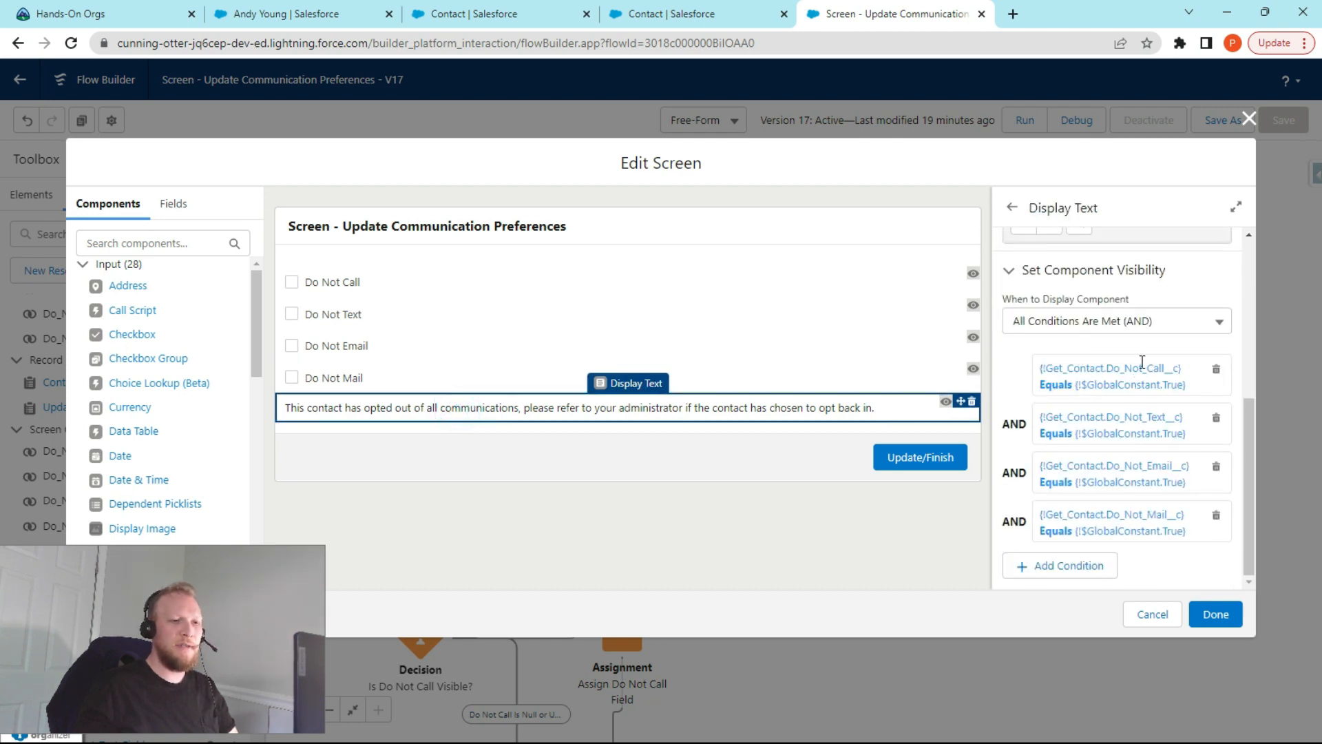
pyautogui.scroll(5, 1112, 365)
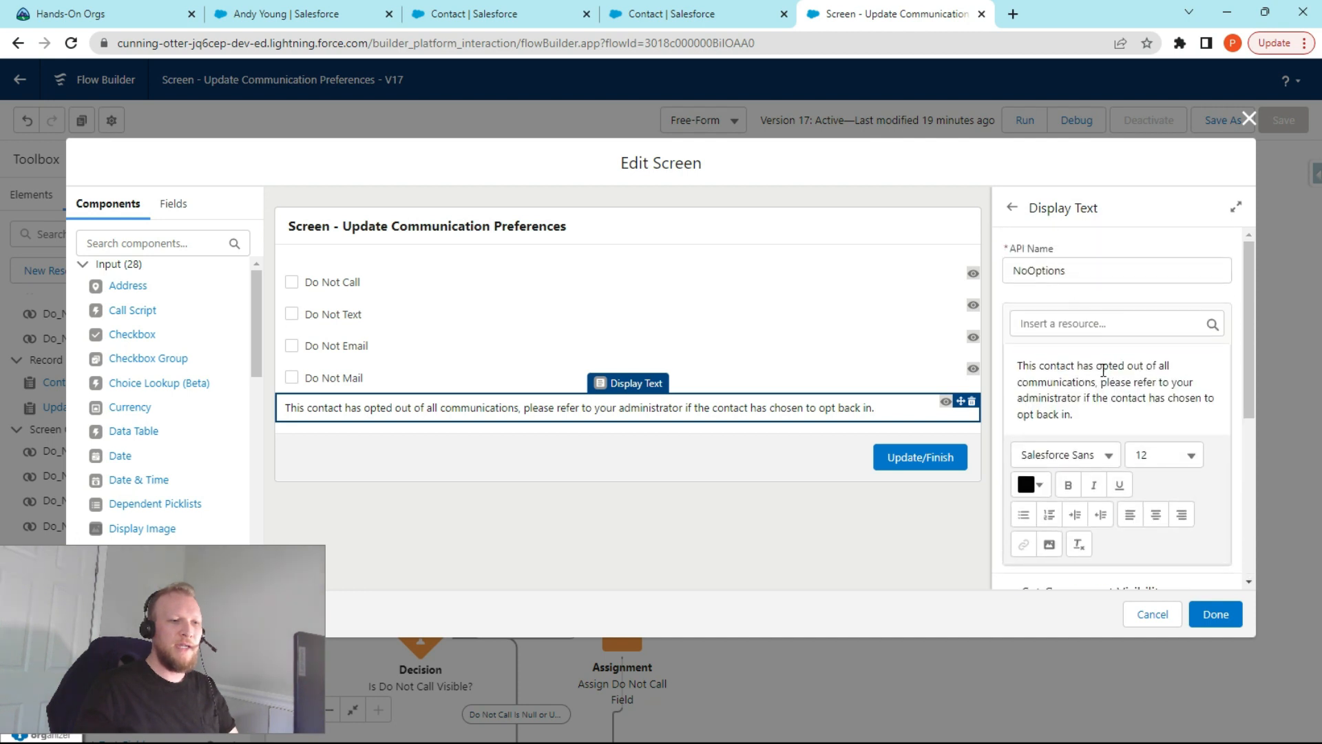
pyautogui.scroll(-5, 1103, 371)
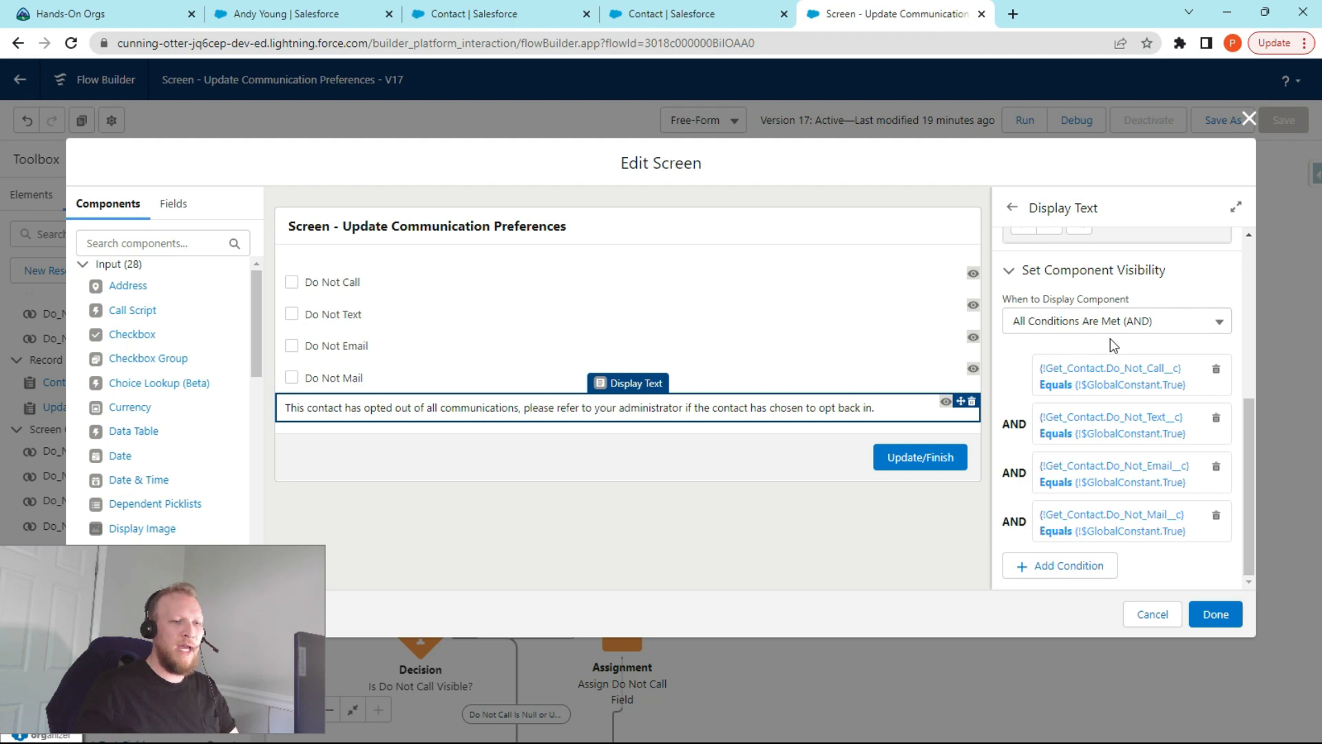
# - Run the Communications Preferences action on the fully opted-out contact's record to view the opted-out message, and dismiss the dialog
pyautogui.click(293, 17)
pyautogui.scroll(-8, 360, 384)
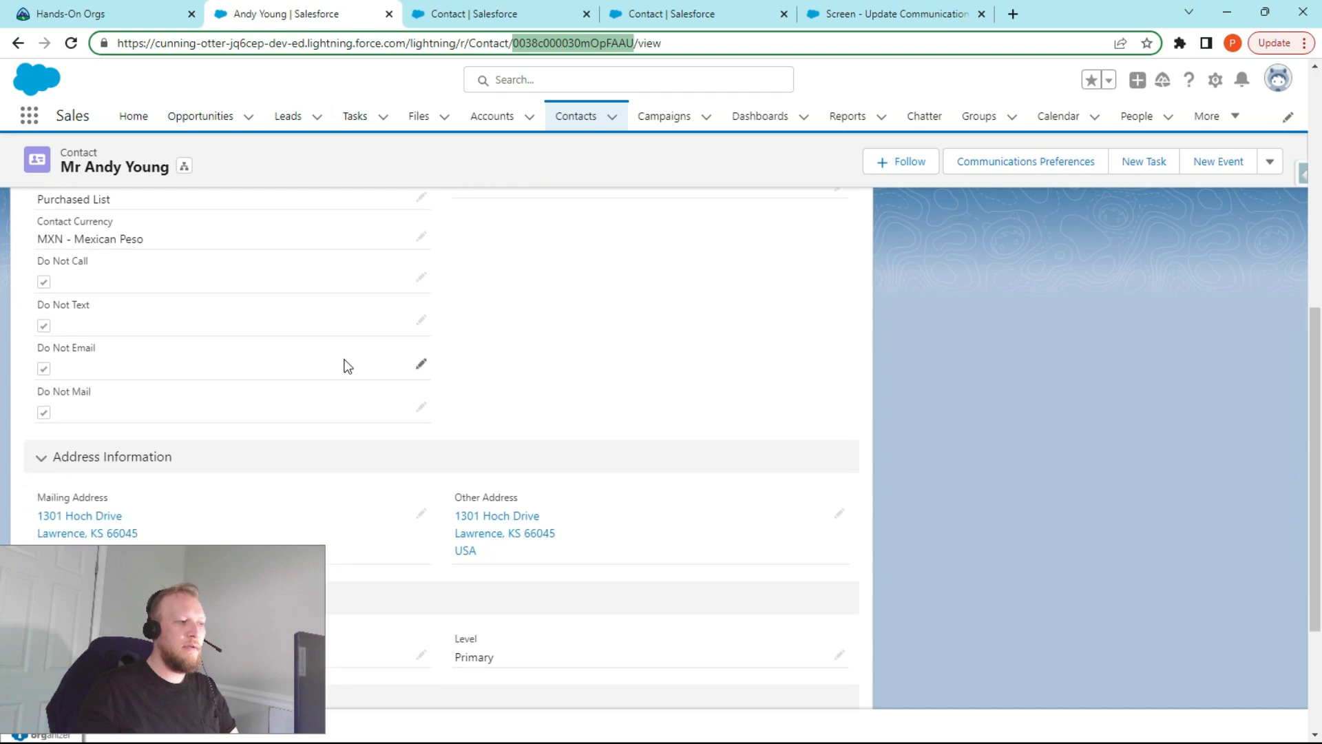
pyautogui.click(1029, 166)
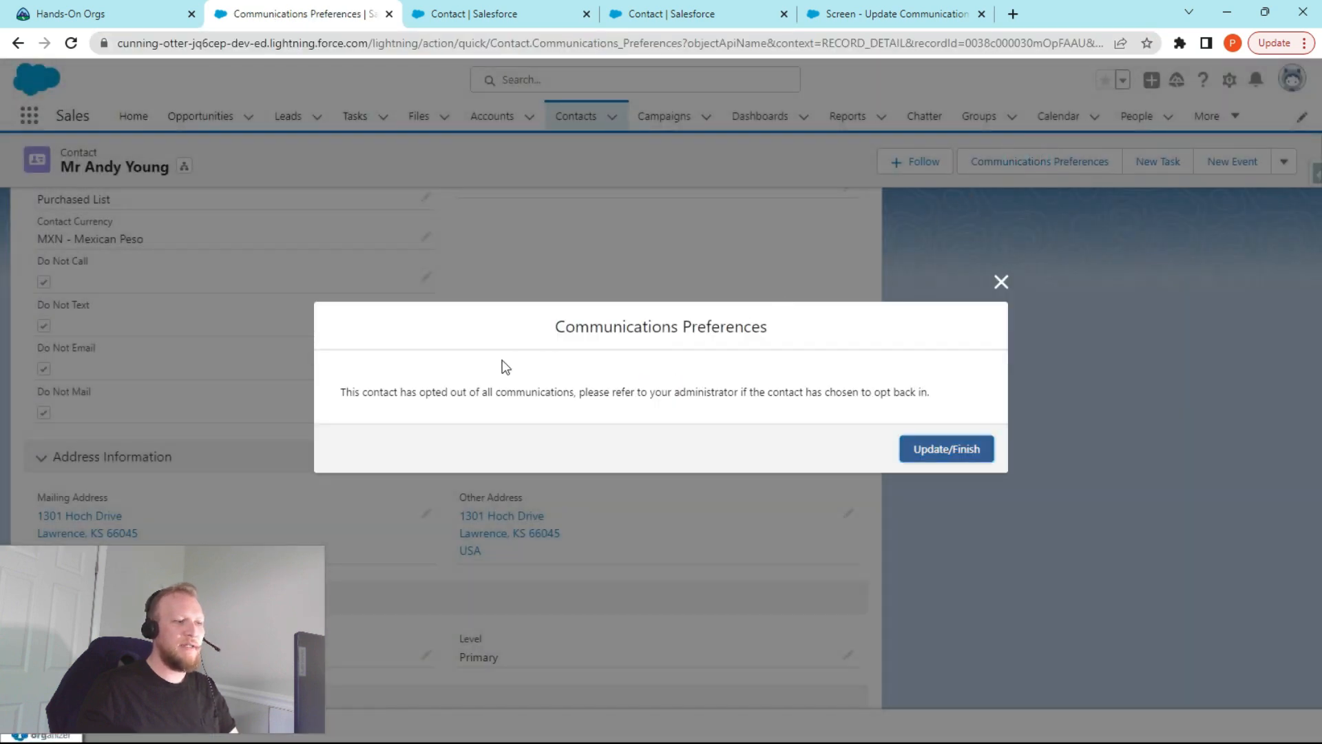
pyautogui.click(1000, 283)
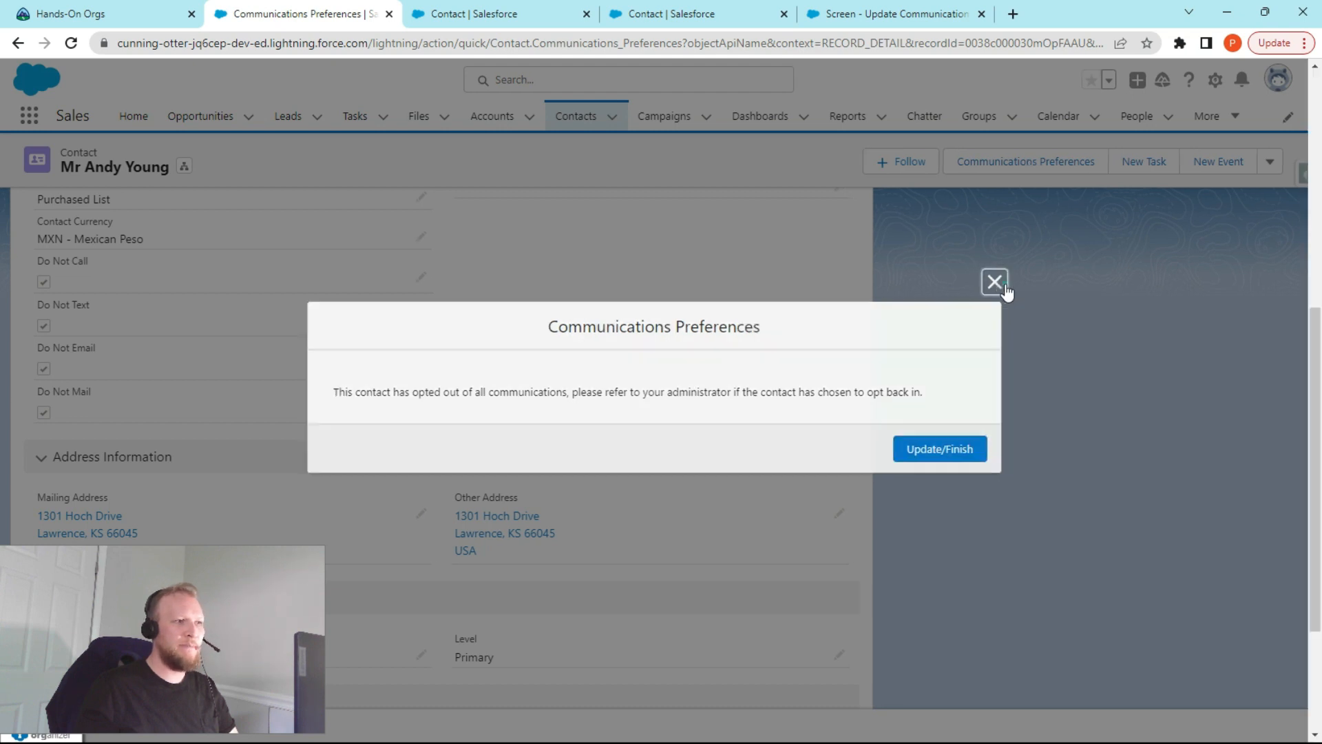
# - Return to the flow, review the screen's footer settings and custom Update/Finish button label, and close the screen element
pyautogui.click(819, 16)
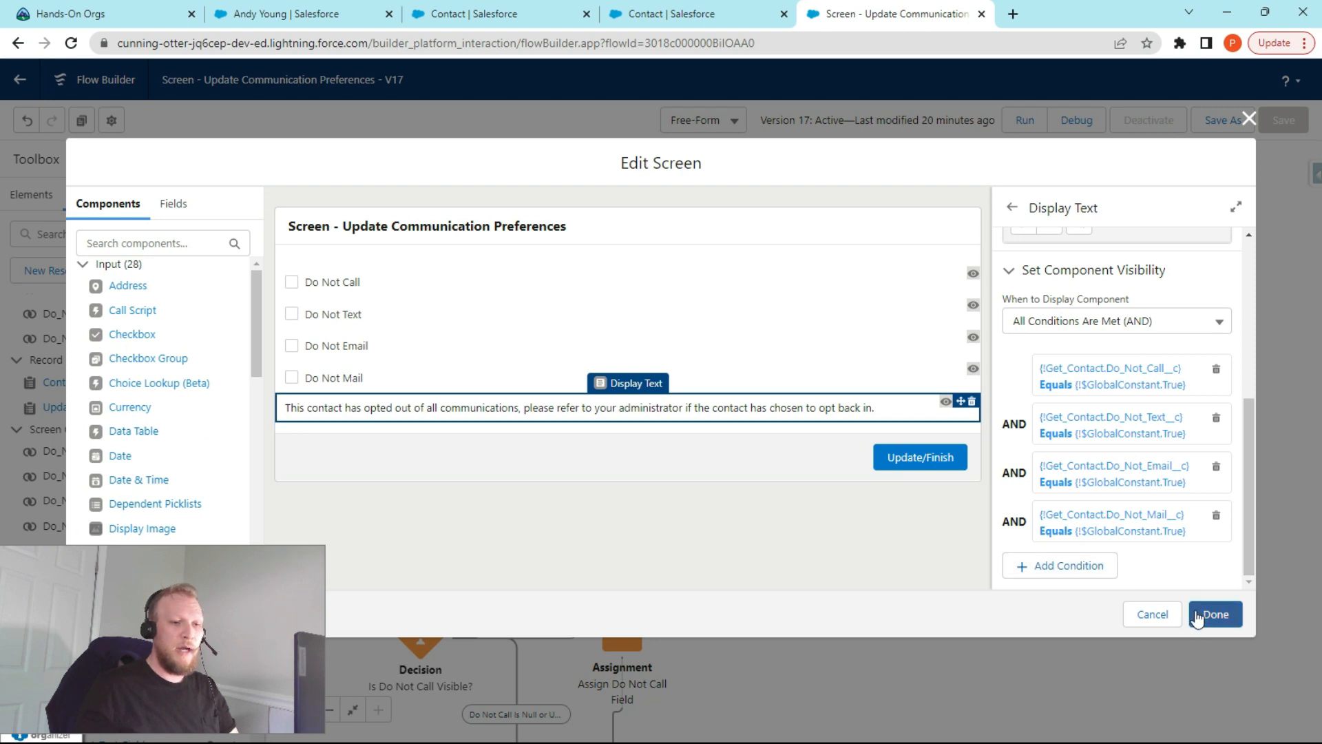
pyautogui.click(822, 450)
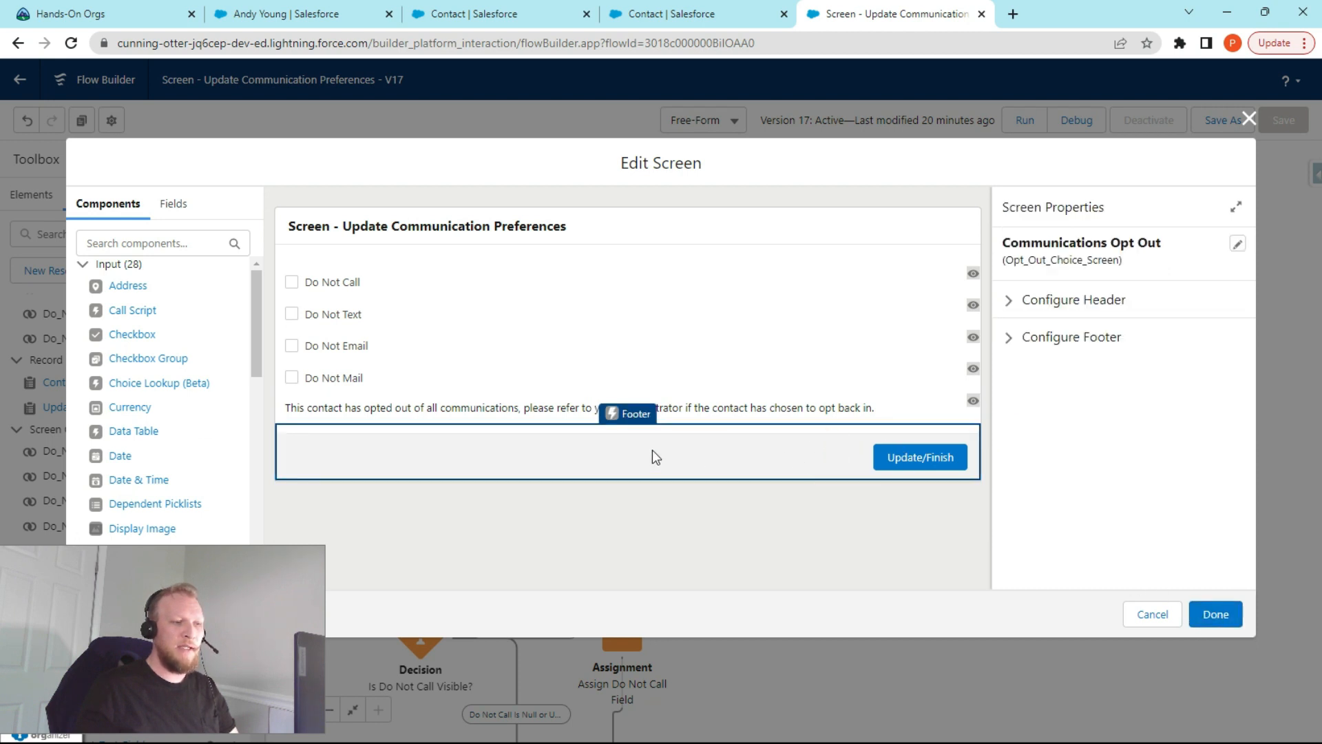
pyautogui.click(1063, 339)
pyautogui.scroll(-2, 1072, 408)
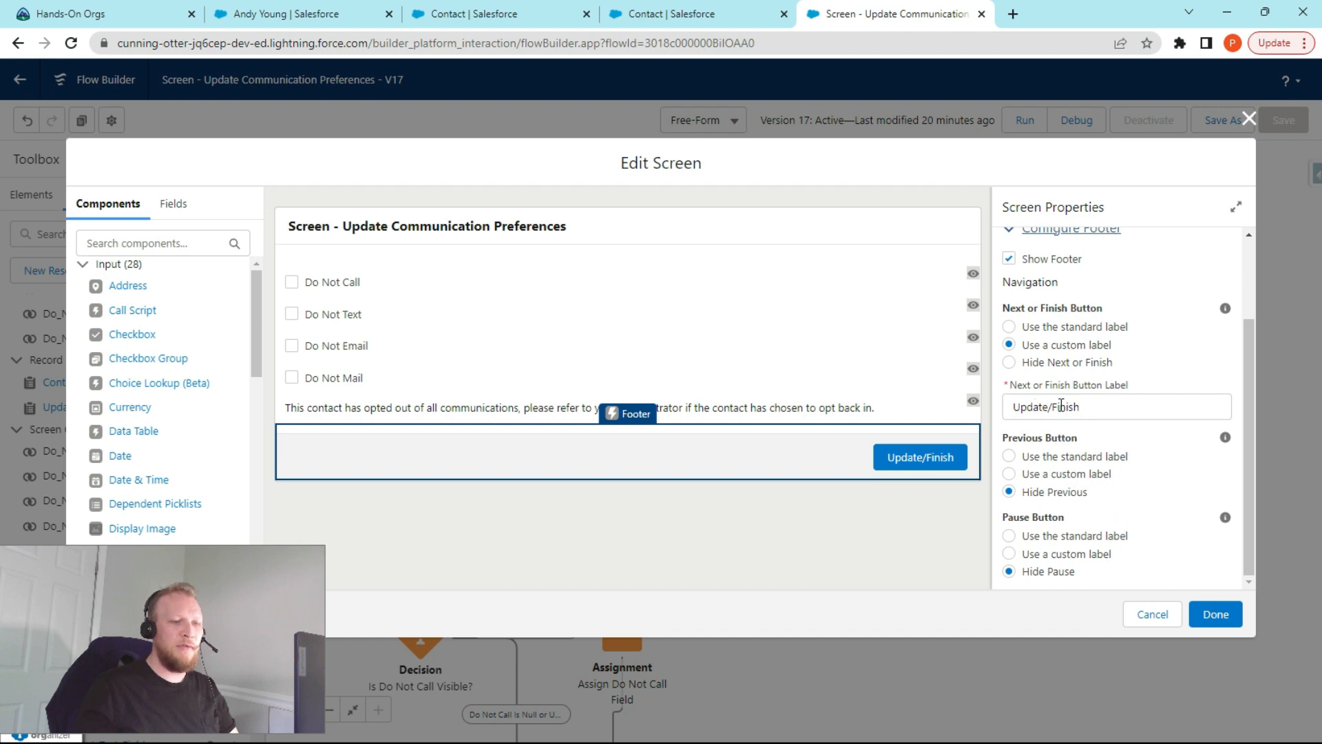
pyautogui.tripleClick(1088, 406)
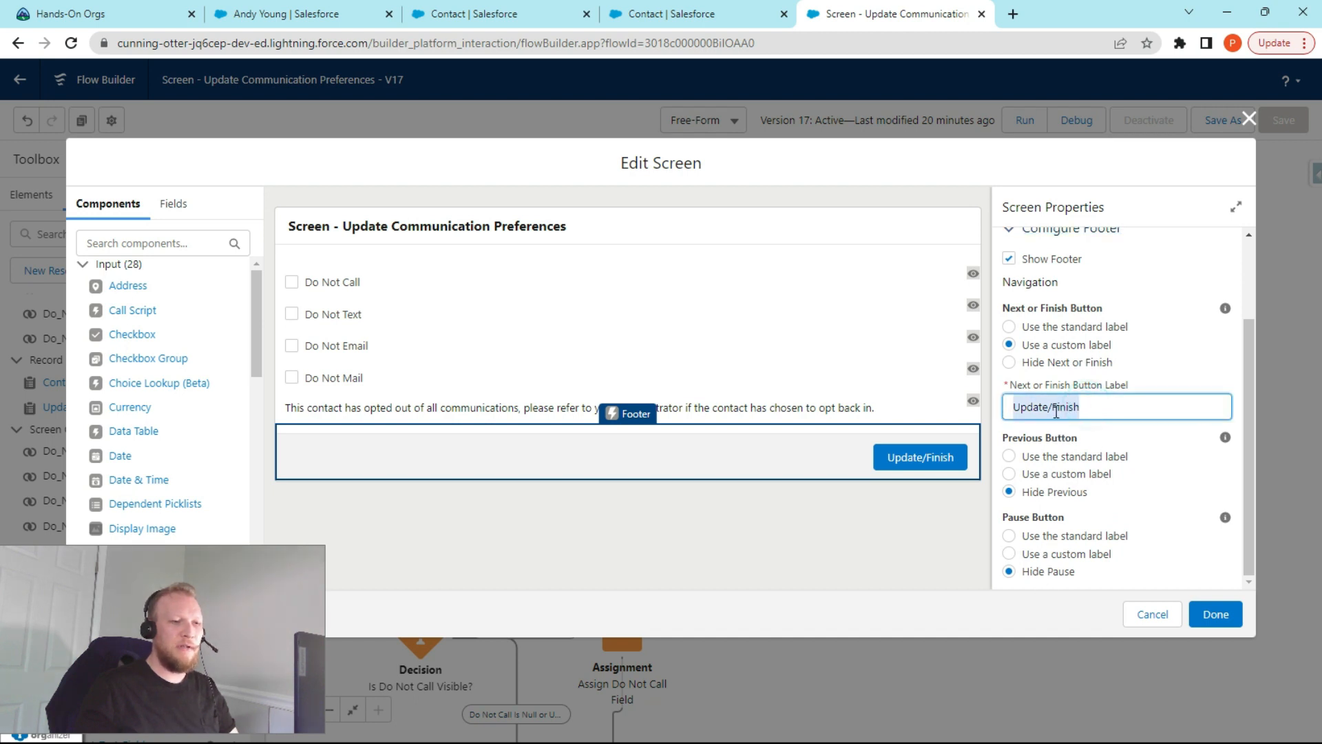
pyautogui.click(1092, 405)
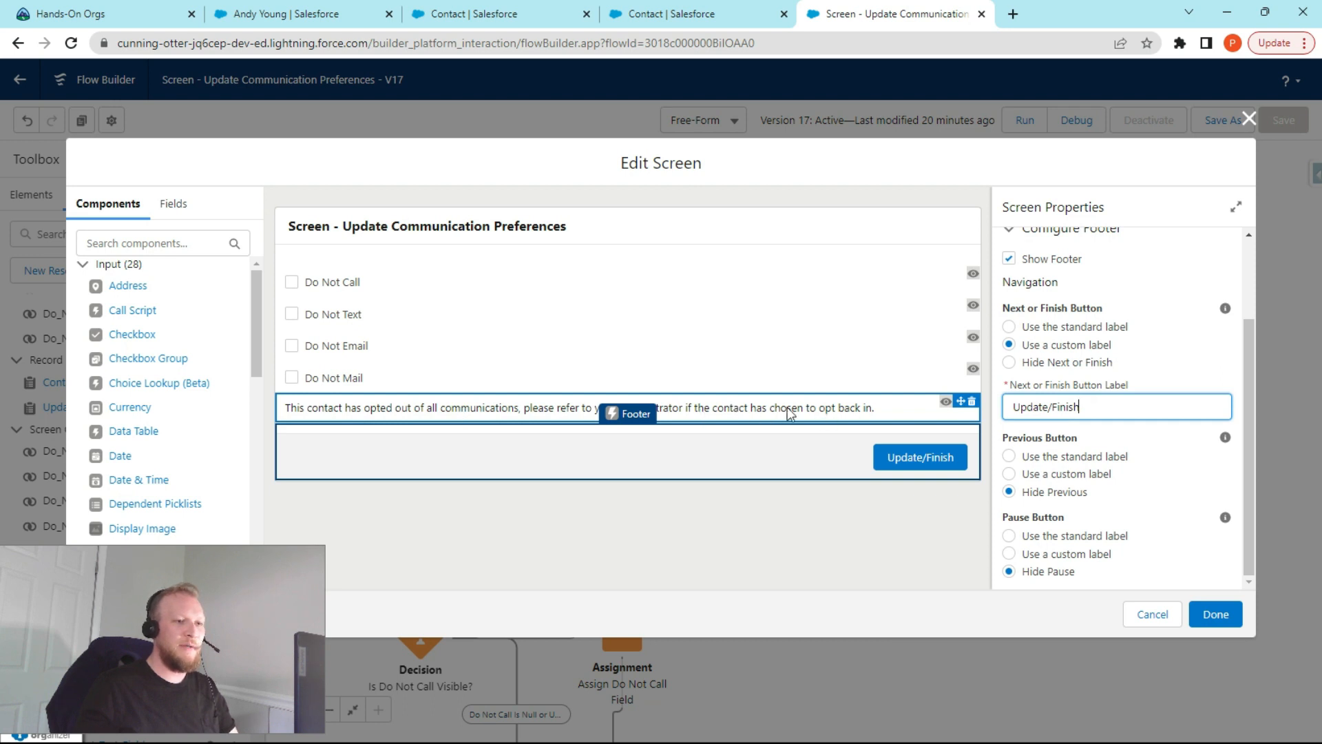
pyautogui.click(1215, 614)
# - Open the Assign Id to UpdateRecordVar assignment and inspect the Contact ID variable it sets
pyautogui.moveTo(772, 496); pyautogui.dragTo(753, 292)
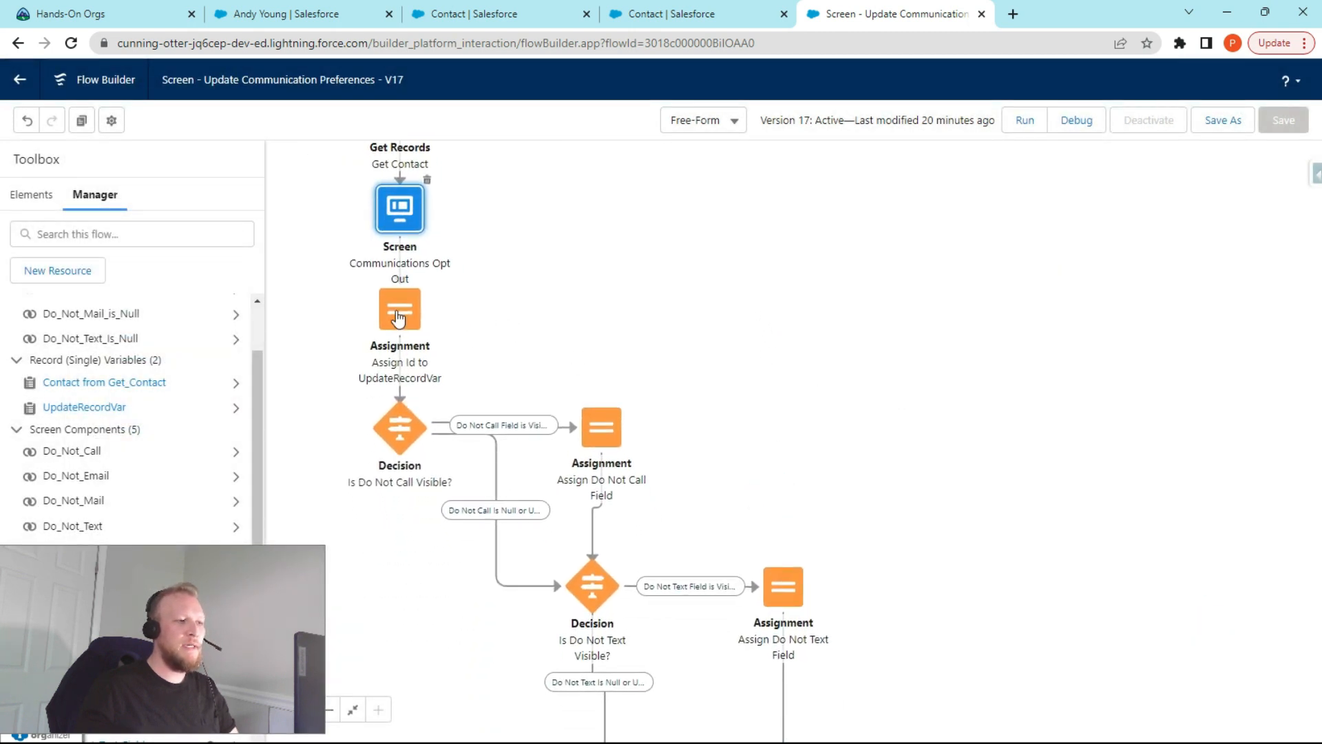
pyautogui.doubleClick(397, 316)
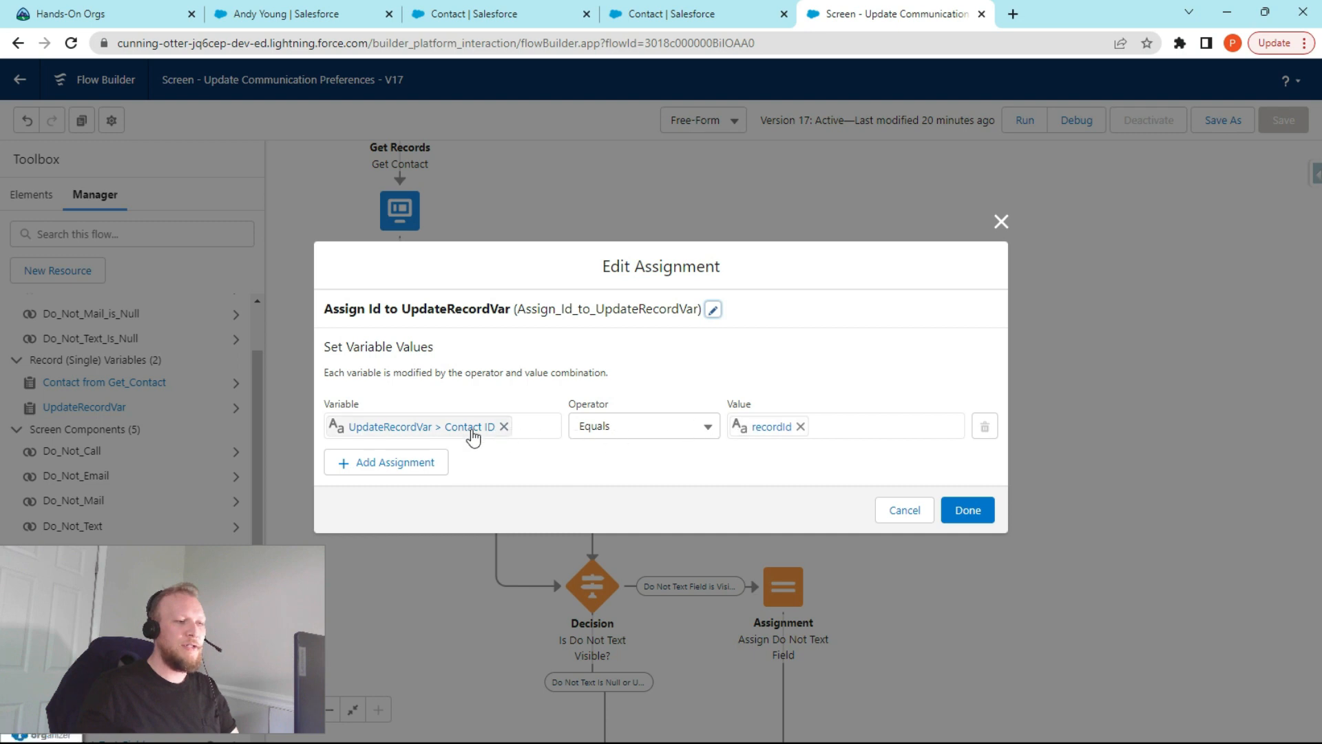
pyautogui.click(432, 427)
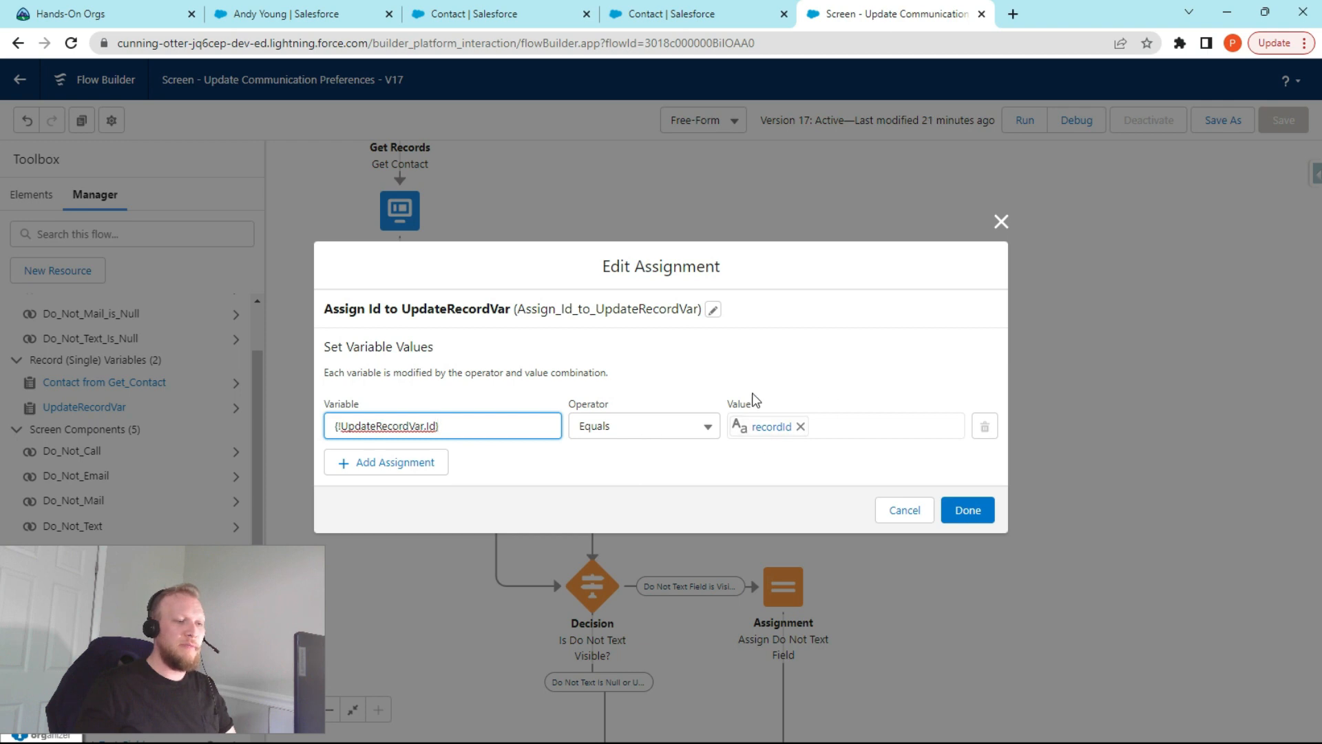
# - Highlight the record ID in the contact record's URL and return to the open assignment
pyautogui.click(346, 18)
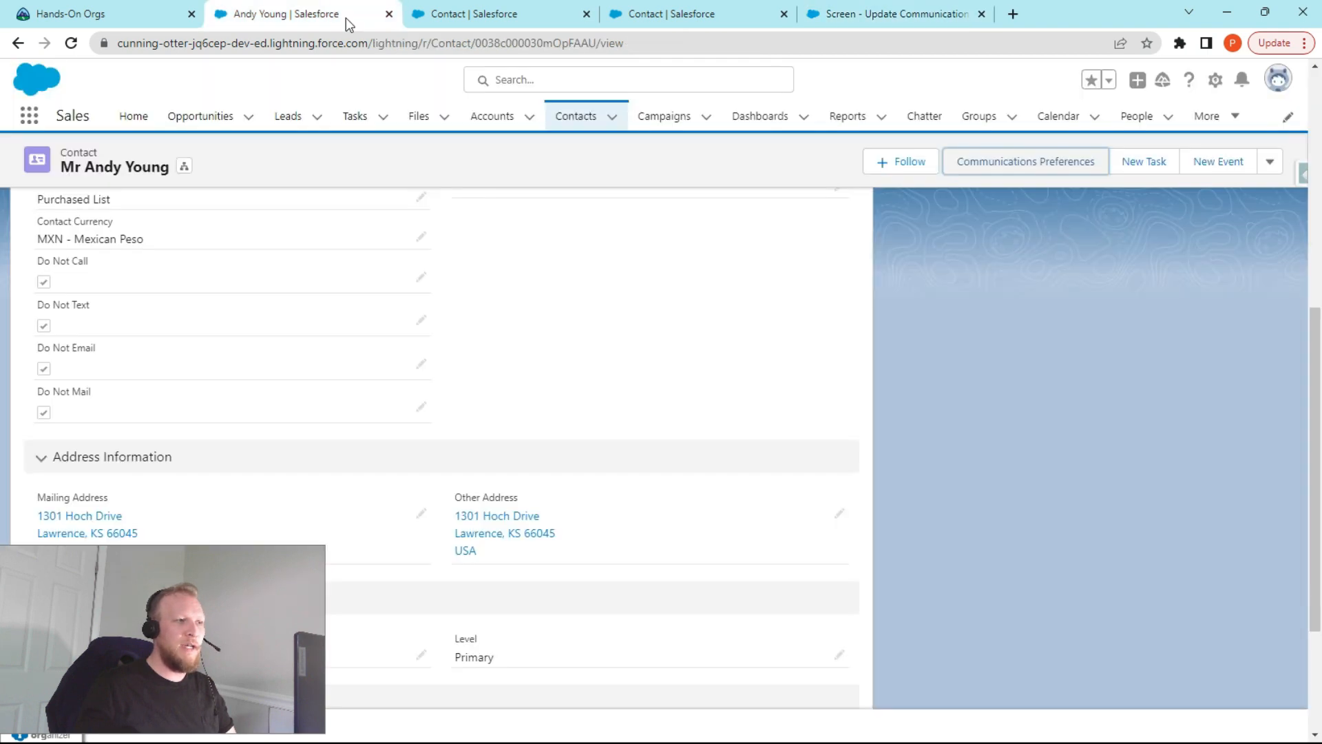
pyautogui.doubleClick(541, 46)
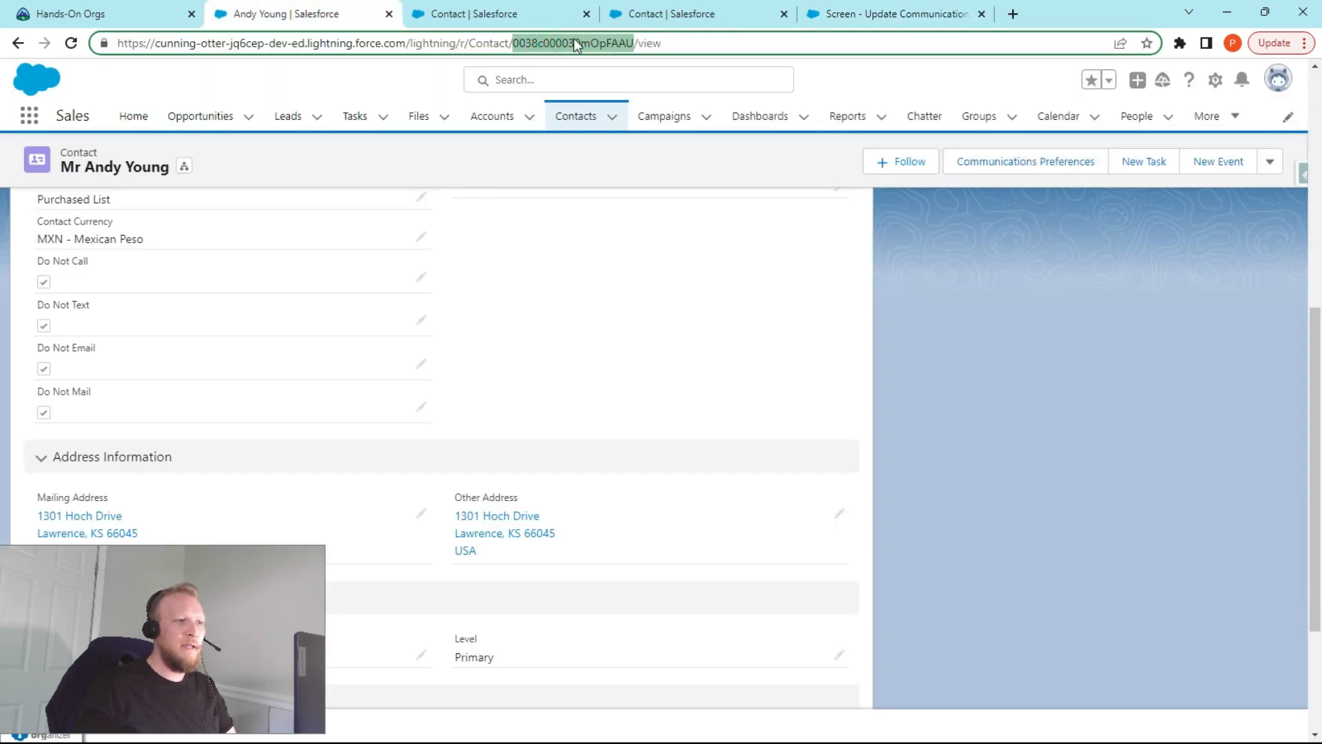
pyautogui.click(873, 10)
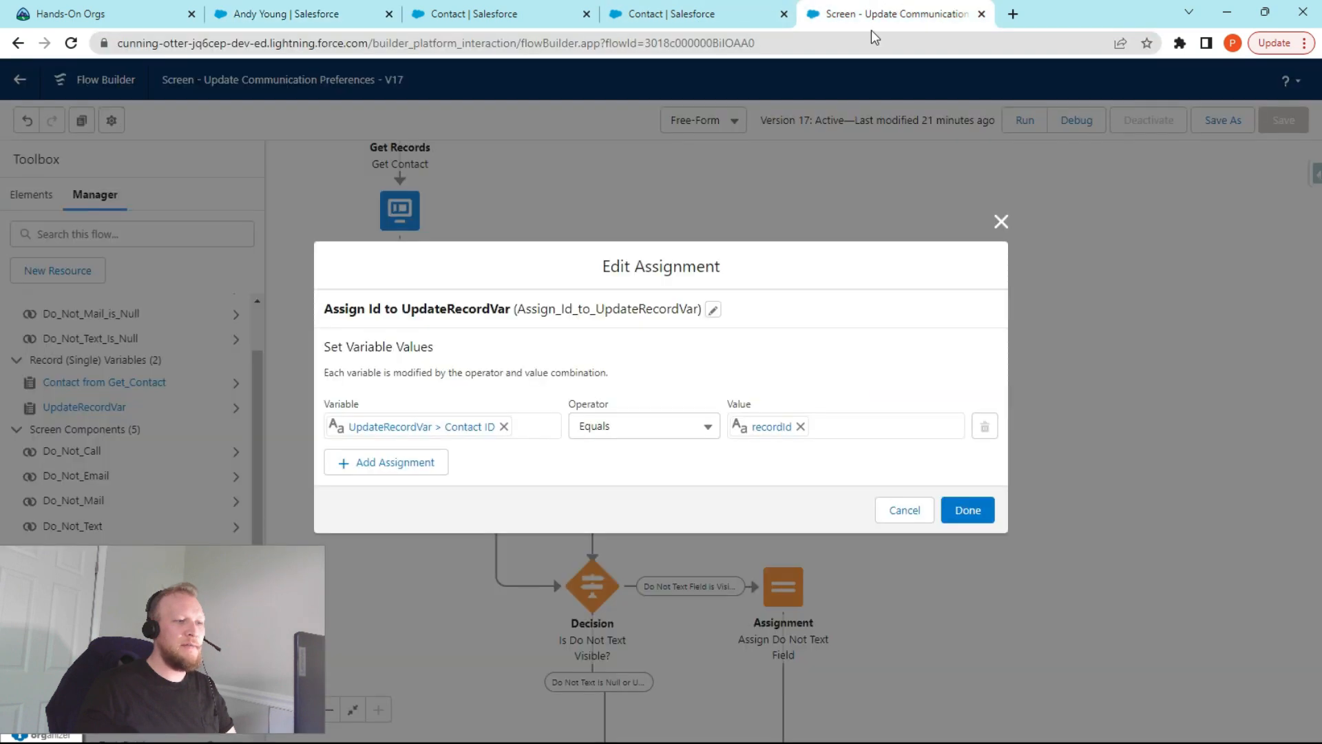
# - Inspect the assignment's recordId value against the contact page's URL, recheck its variable, and close the assignment
pyautogui.click(772, 431)
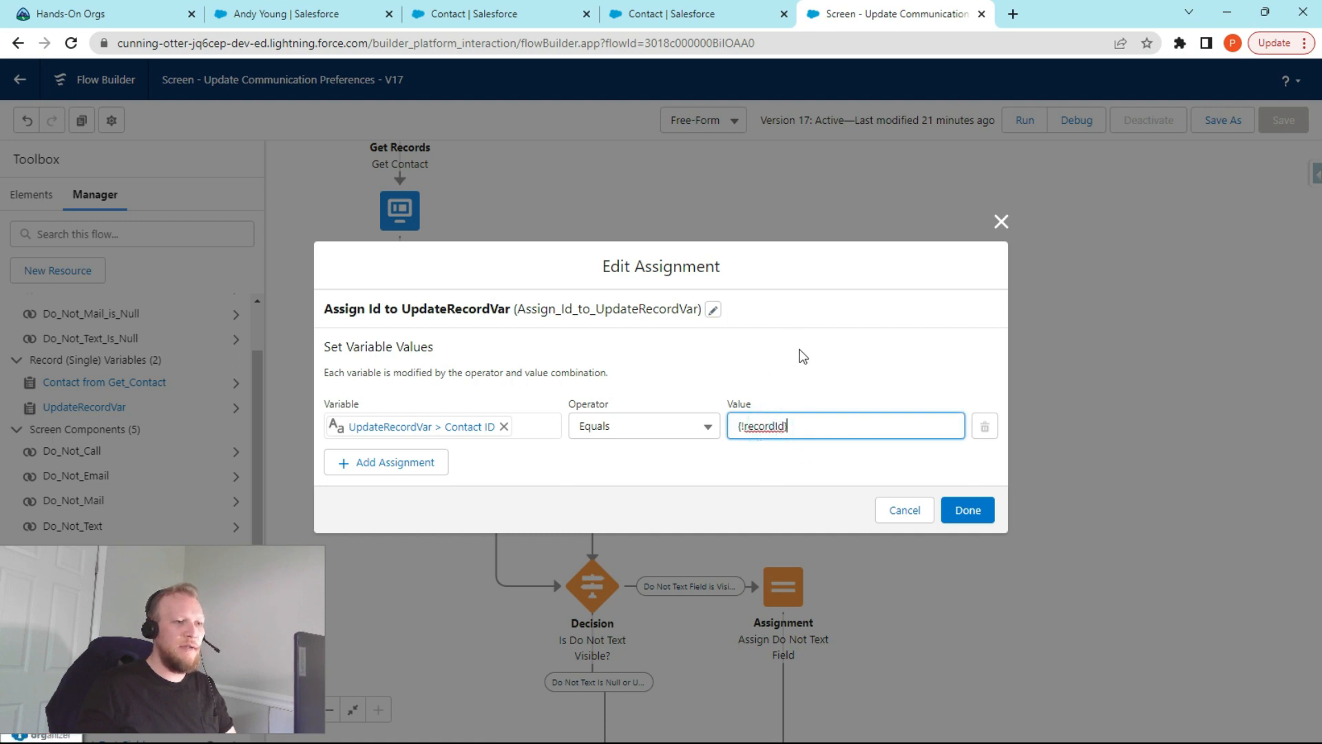
pyautogui.click(317, 9)
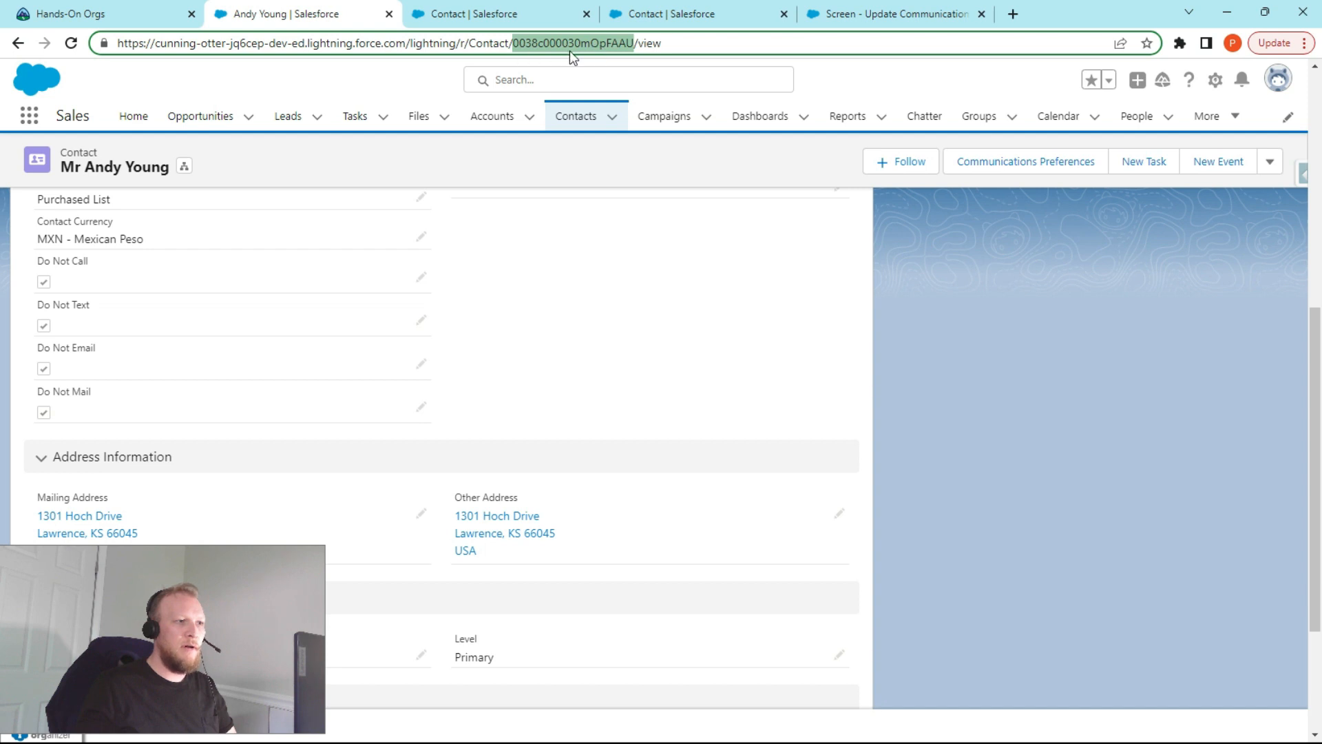
pyautogui.click(878, 16)
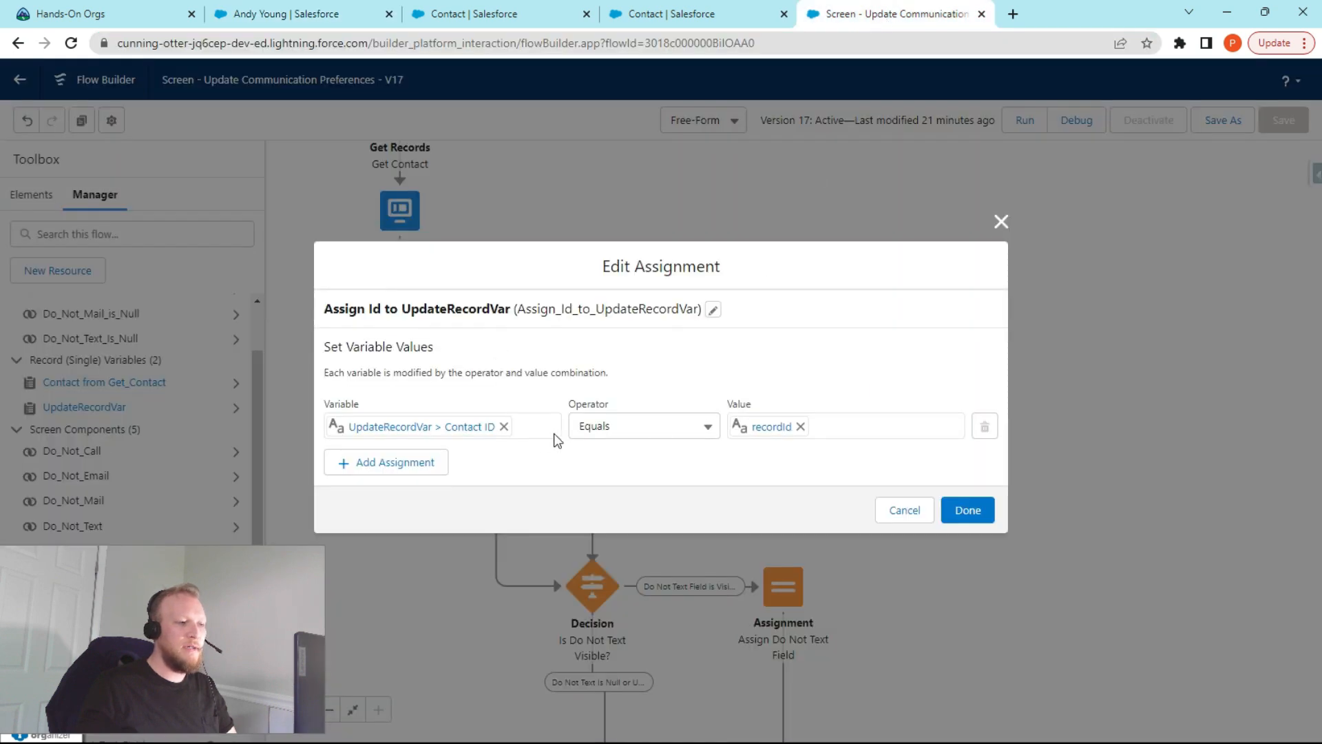
pyautogui.click(422, 427)
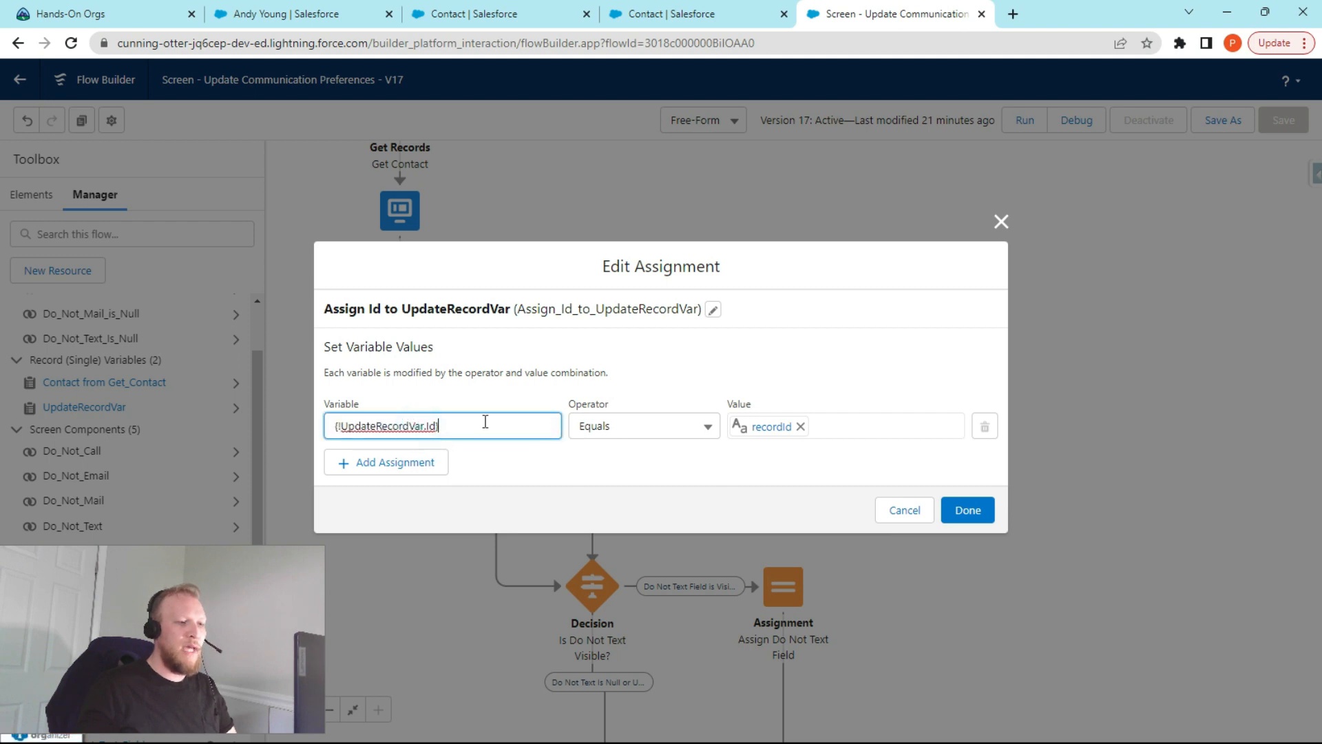
pyautogui.click(1000, 221)
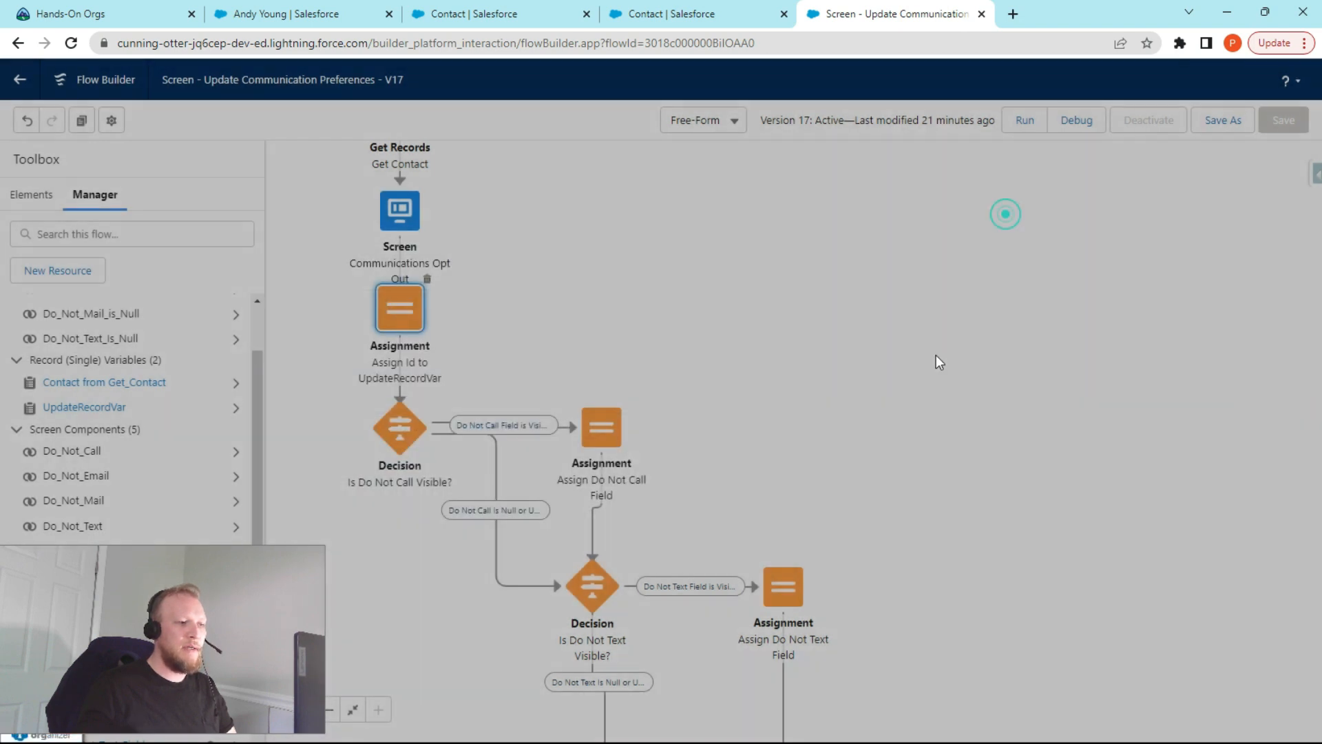
# - Survey the flow from the assignment through the opt-out decisions to the Update Contact Comms Preferences element and back to the start
pyautogui.moveTo(954, 596); pyautogui.dragTo(954, 351)
pyautogui.moveTo(1003, 611); pyautogui.dragTo(953, 309)
pyautogui.moveTo(1059, 571); pyautogui.dragTo(1047, 514)
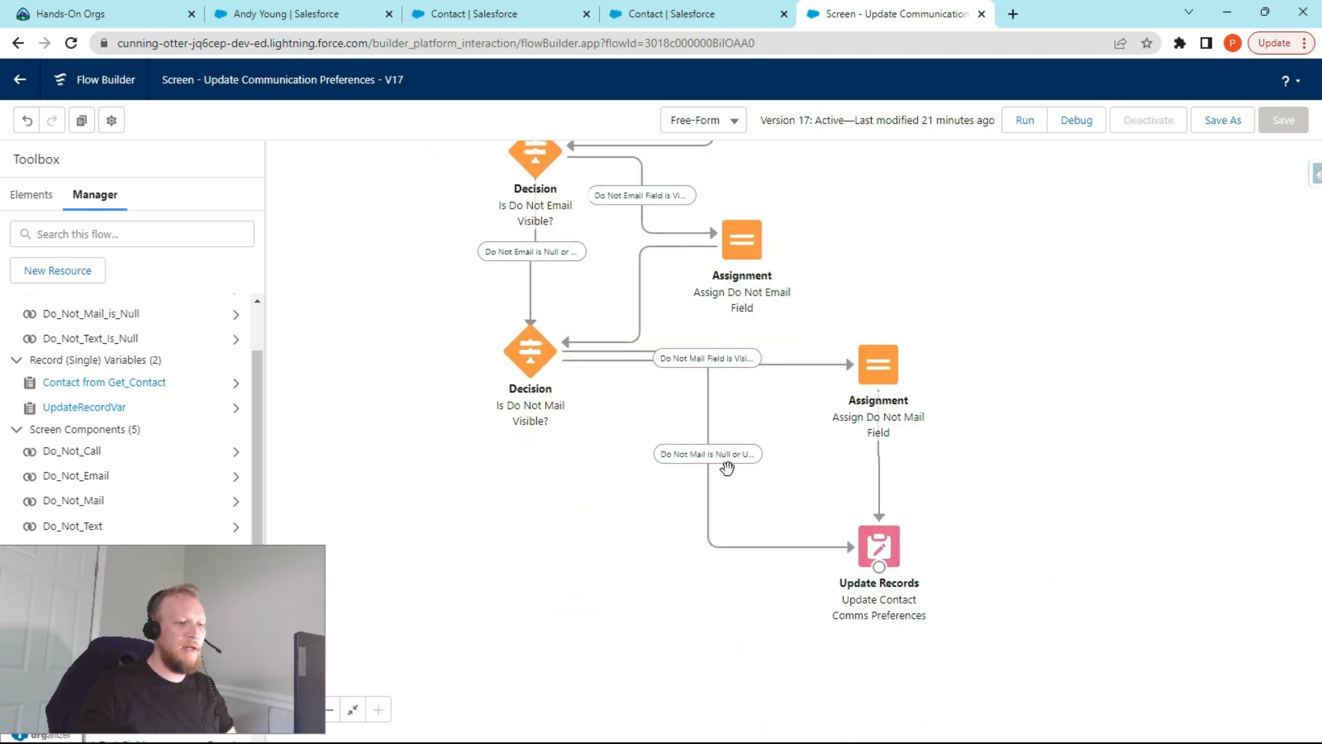
pyautogui.moveTo(422, 248); pyautogui.dragTo(487, 575)
pyautogui.moveTo(421, 352); pyautogui.dragTo(457, 526)
pyautogui.moveTo(392, 466); pyautogui.dragTo(348, 574)
pyautogui.moveTo(654, 233); pyautogui.dragTo(652, 369)
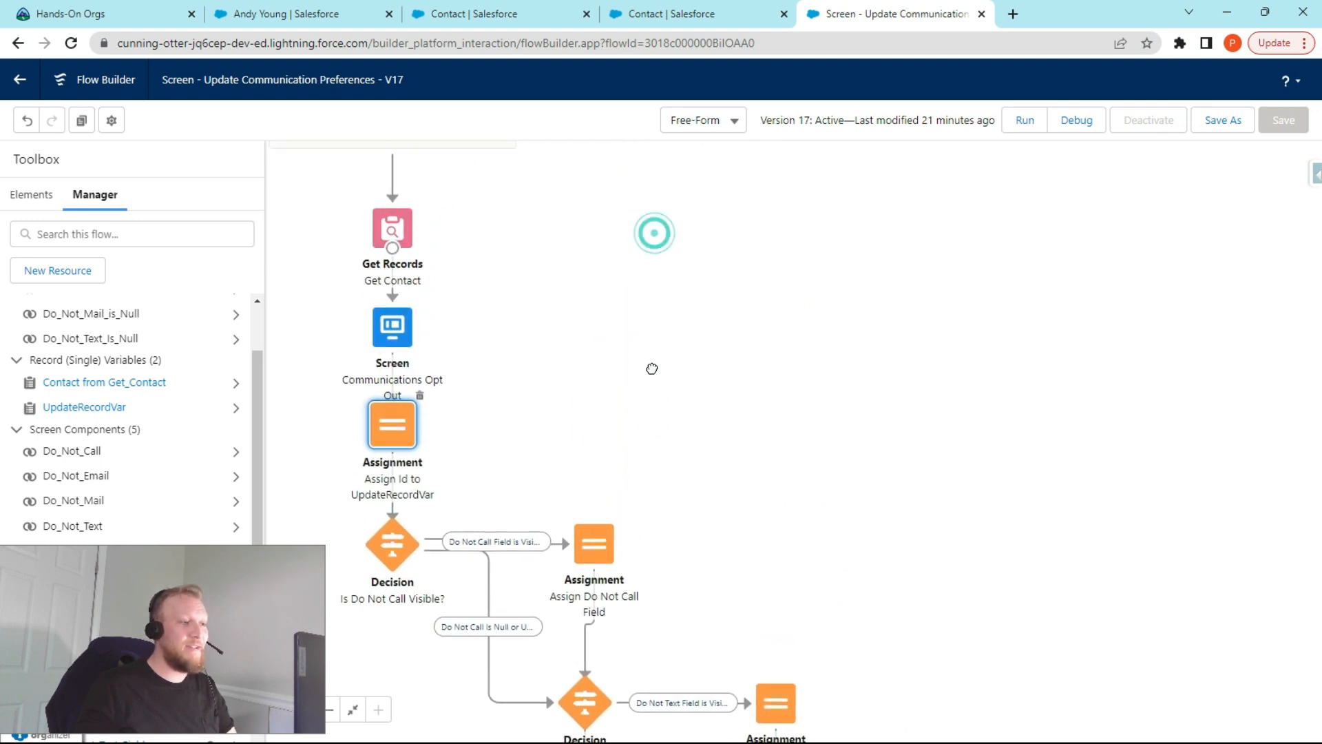
pyautogui.moveTo(605, 314)
pyautogui.mouseDown()
pyautogui.moveTo(613, 431)
pyautogui.moveTo(650, 434)
pyautogui.moveTo(640, 410)
pyautogui.mouseUp()
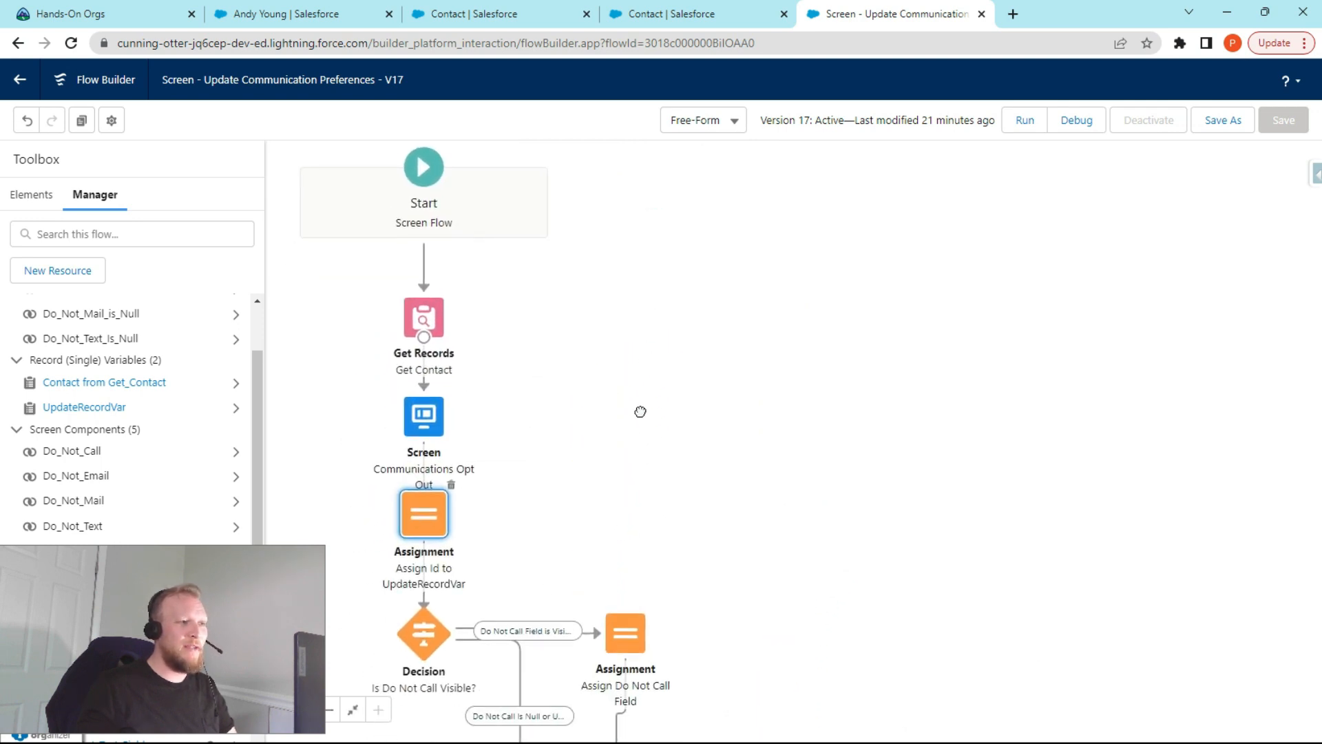
# - Examine how the flow leads from Get Contact and the screen into the Do Not Call, Text and Email decisions and assignments
pyautogui.moveTo(732, 507)
pyautogui.mouseDown()
pyautogui.moveTo(722, 487)
pyautogui.moveTo(731, 508)
pyautogui.mouseUp()
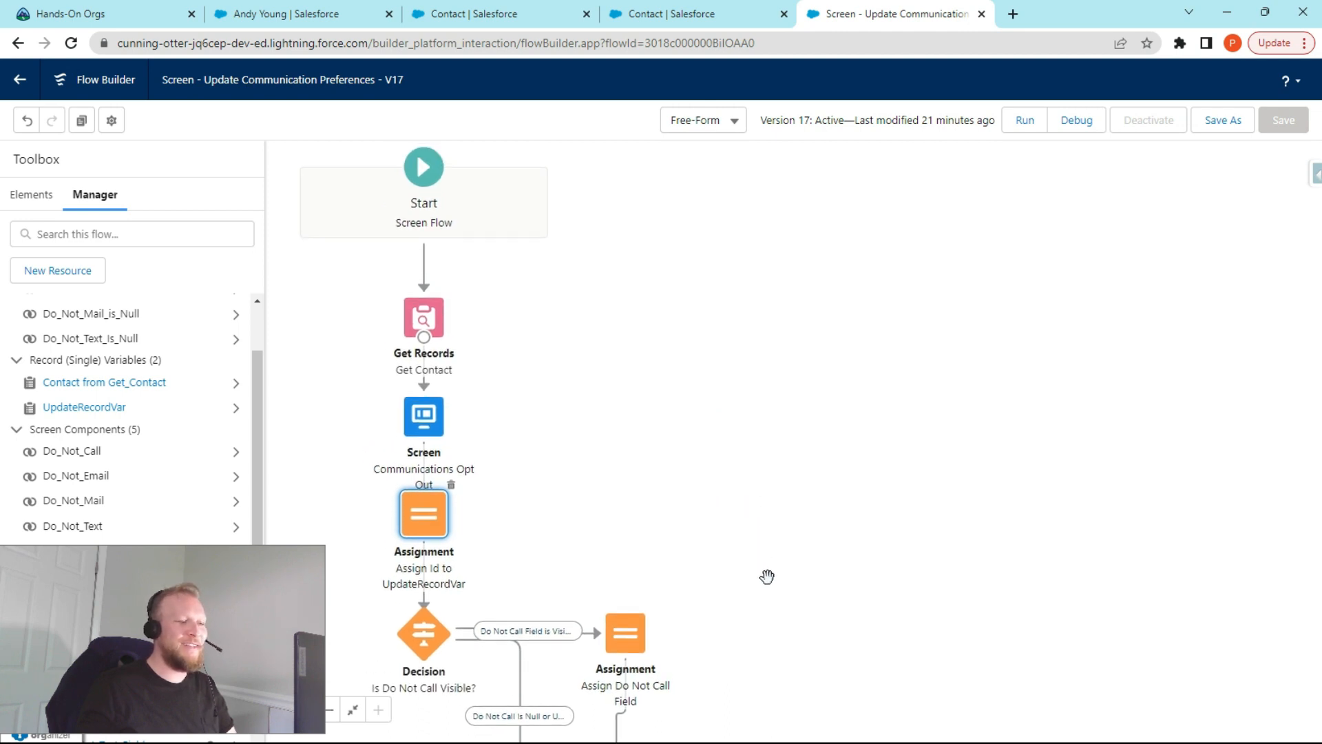
pyautogui.moveTo(773, 582); pyautogui.dragTo(764, 475)
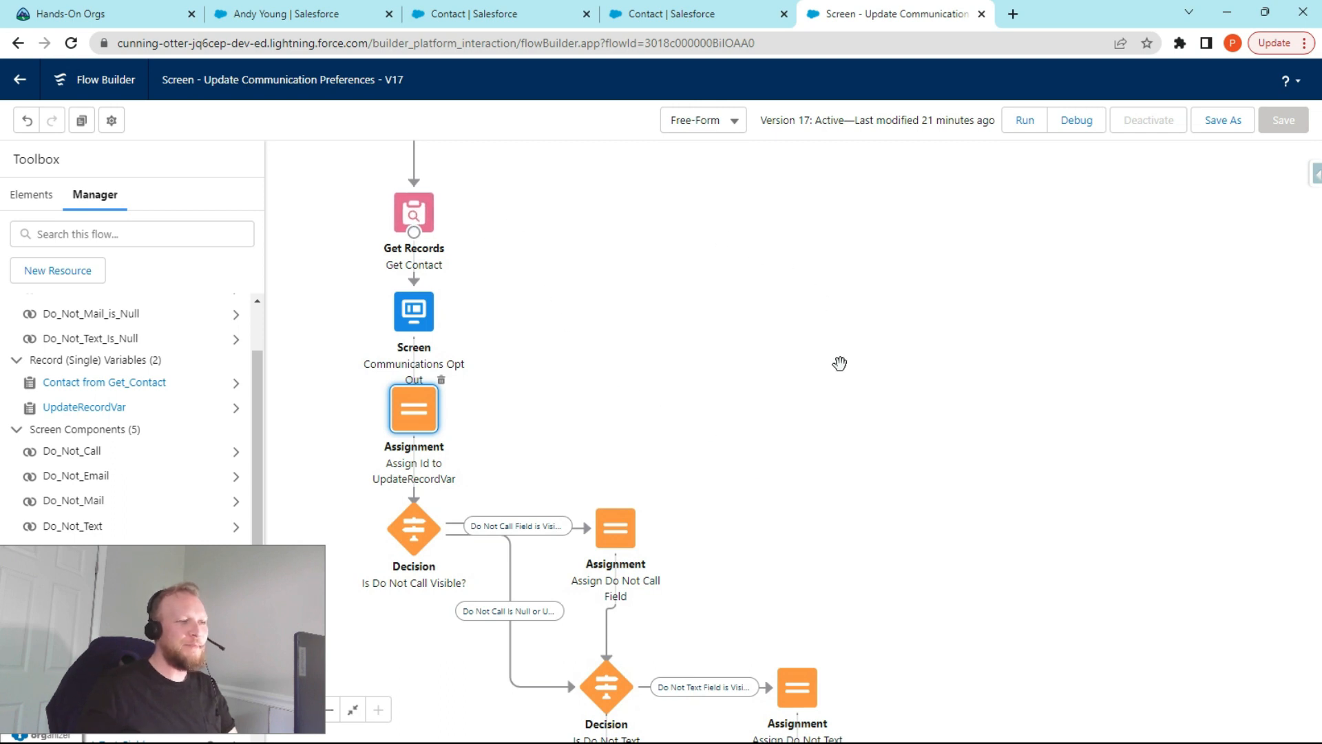
pyautogui.moveTo(767, 404)
pyautogui.mouseDown()
pyautogui.moveTo(782, 596)
pyautogui.moveTo(759, 381)
pyautogui.mouseUp()
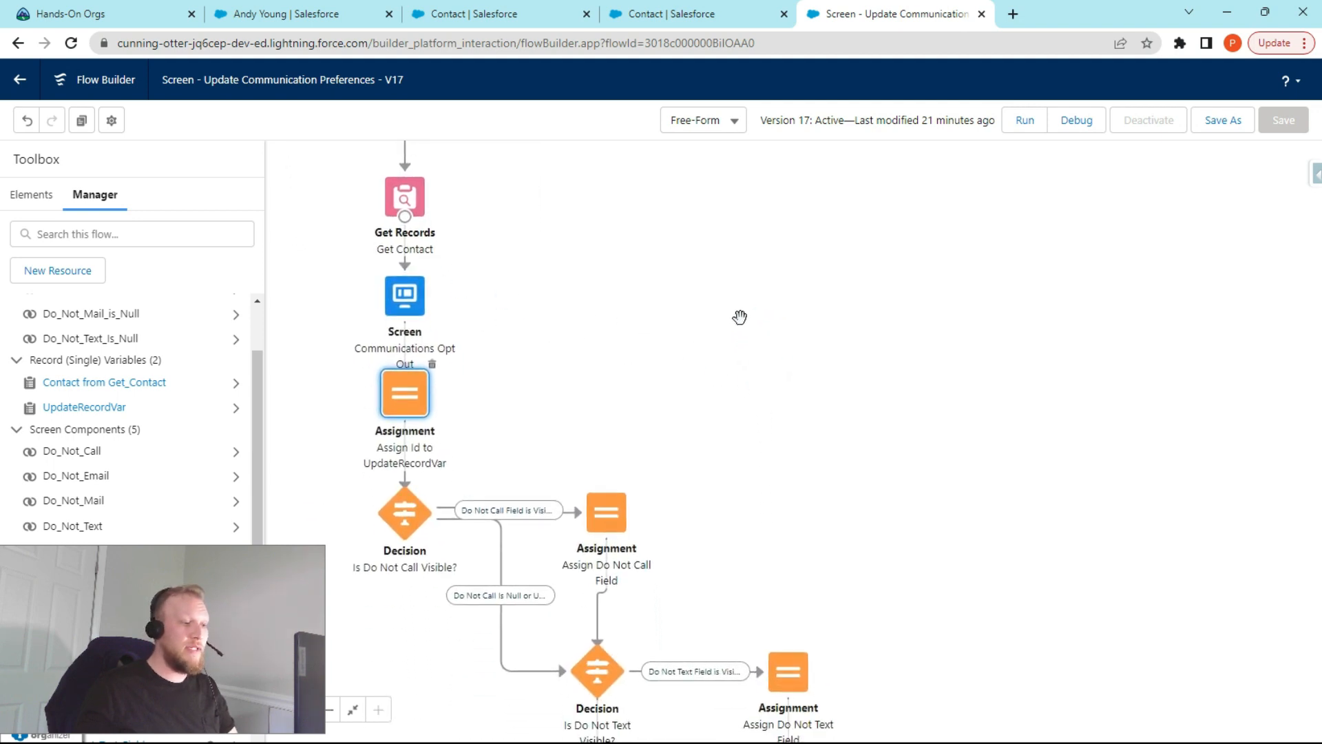
pyautogui.moveTo(840, 441); pyautogui.dragTo(843, 354)
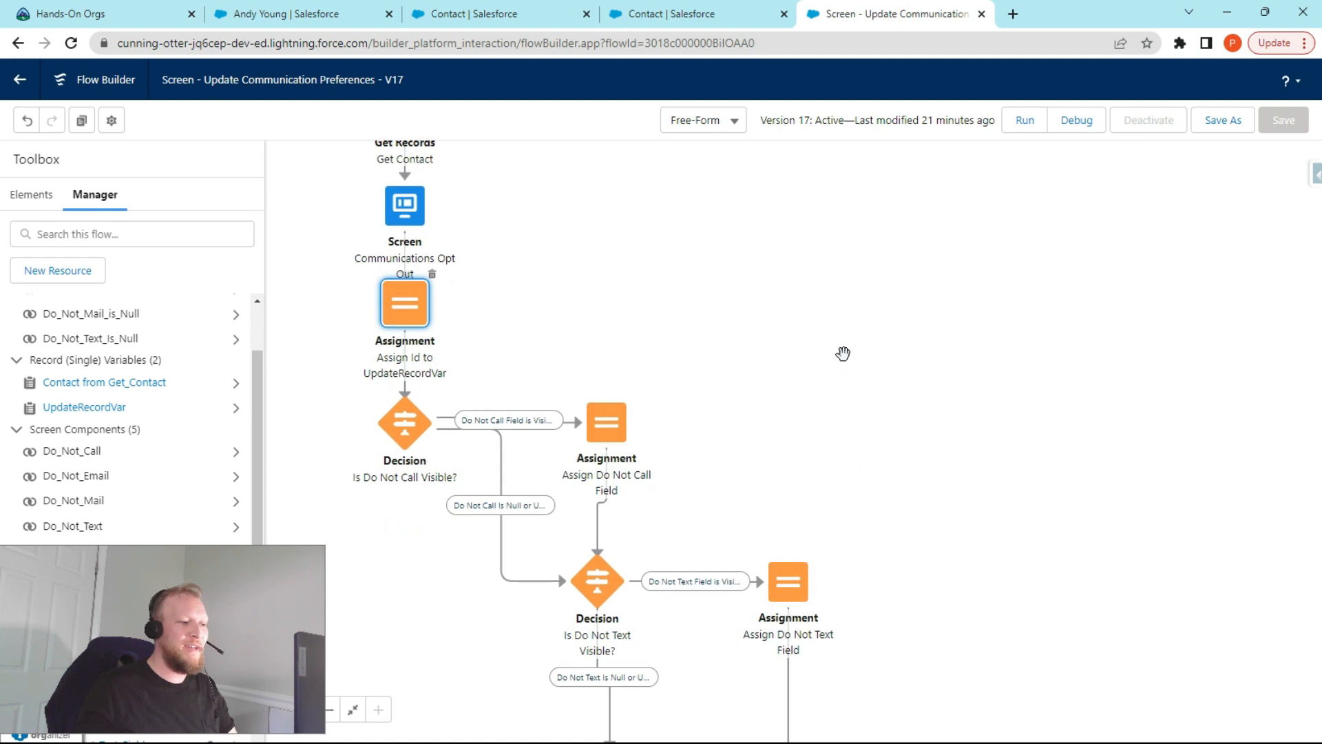
pyautogui.moveTo(810, 277); pyautogui.dragTo(800, 344)
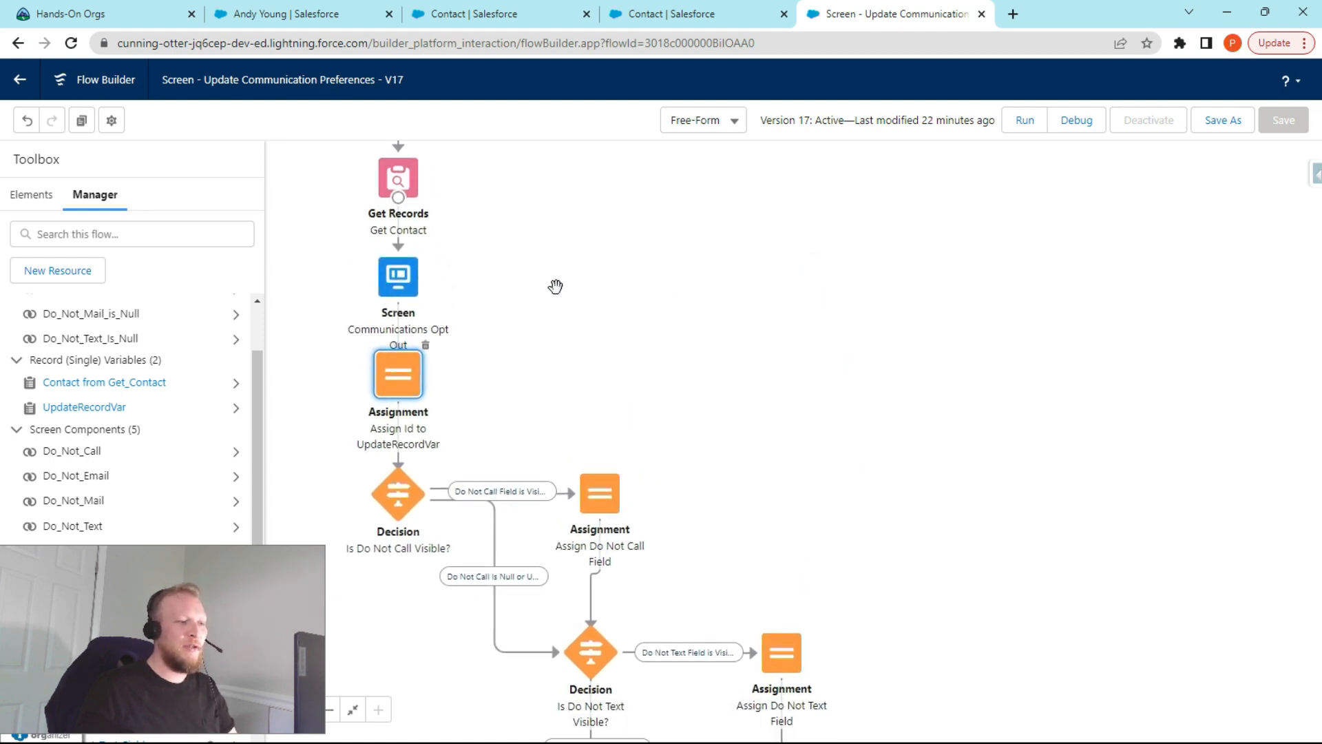
pyautogui.moveTo(857, 421); pyautogui.dragTo(844, 287)
pyautogui.moveTo(880, 460); pyautogui.dragTo(873, 331)
pyautogui.moveTo(881, 419); pyautogui.dragTo(903, 499)
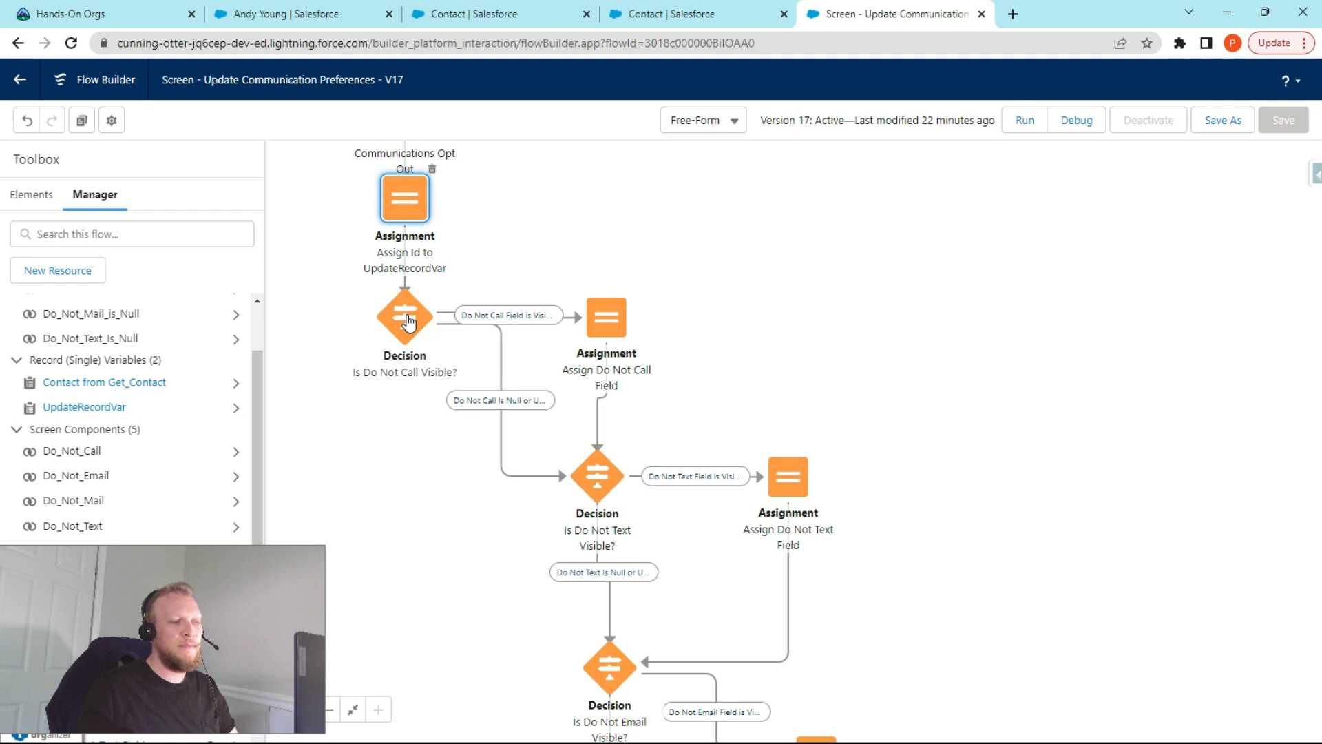
pyautogui.moveTo(492, 198); pyautogui.dragTo(511, 444)
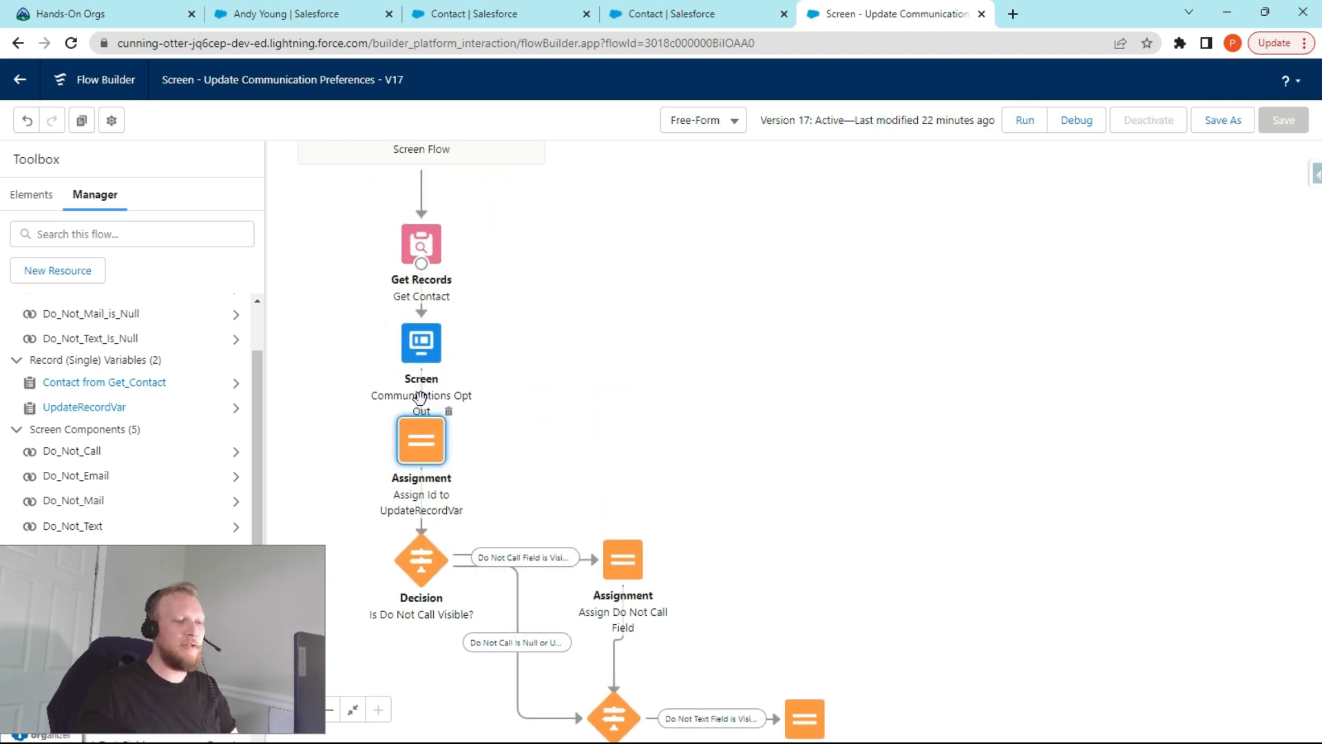
pyautogui.moveTo(606, 491); pyautogui.dragTo(652, 236)
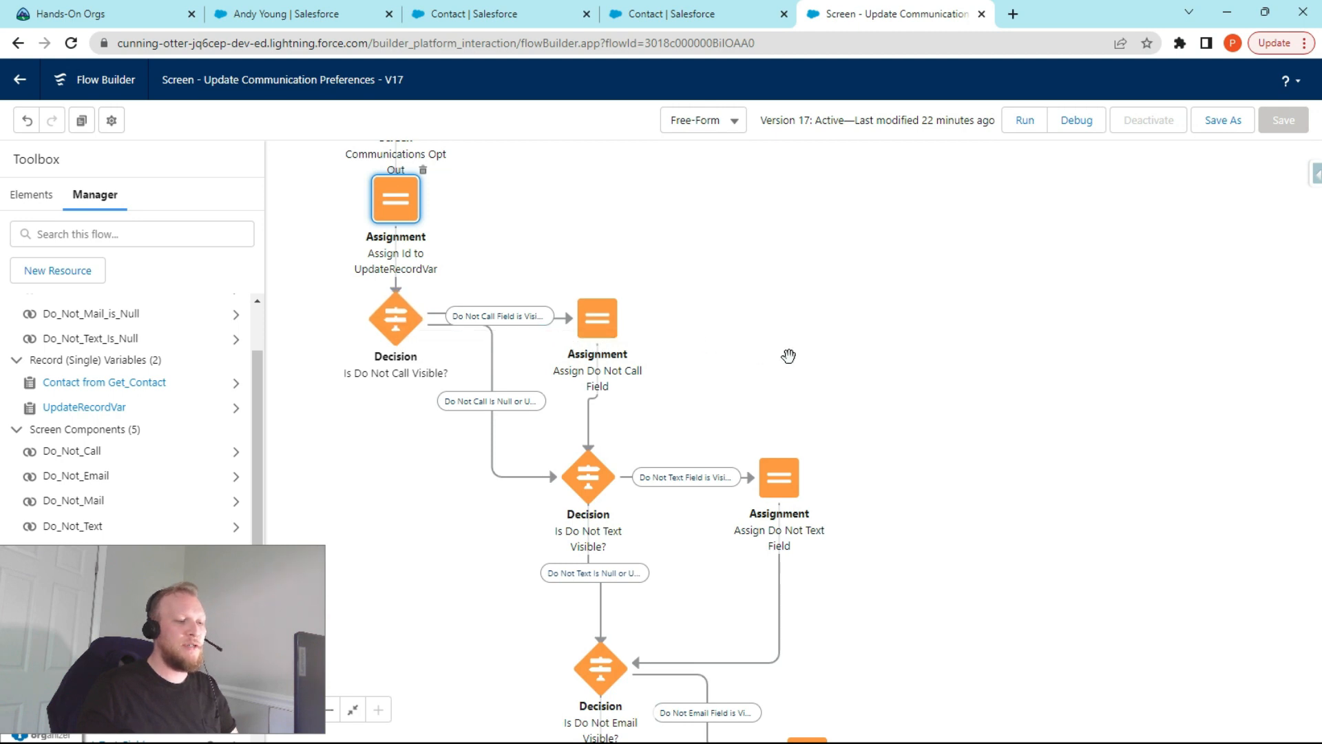
pyautogui.scroll(-1, 789, 373)
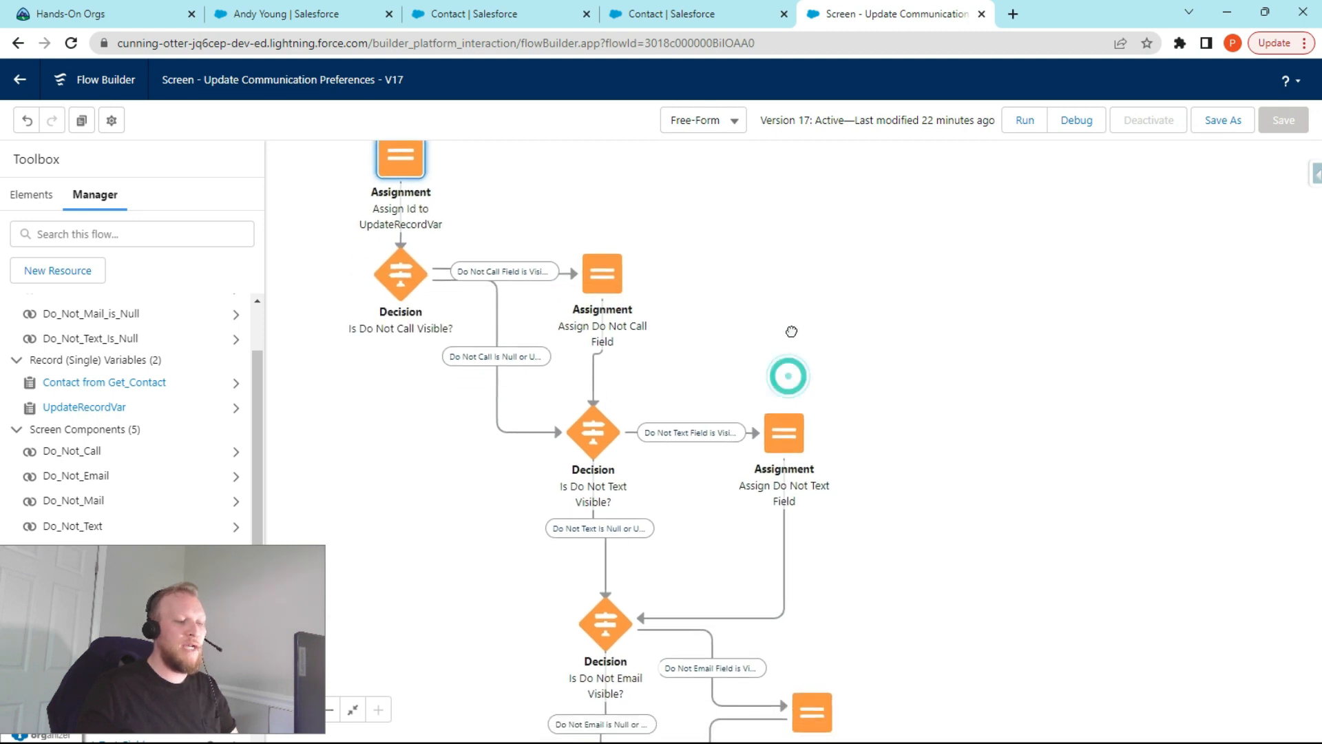
# - Open the Is Do Not Call Visible? decision and add a condition on Contact from Get_Contact's Do_Not_Call__c field to its Null or Unchecked outcome
pyautogui.doubleClick(403, 267)
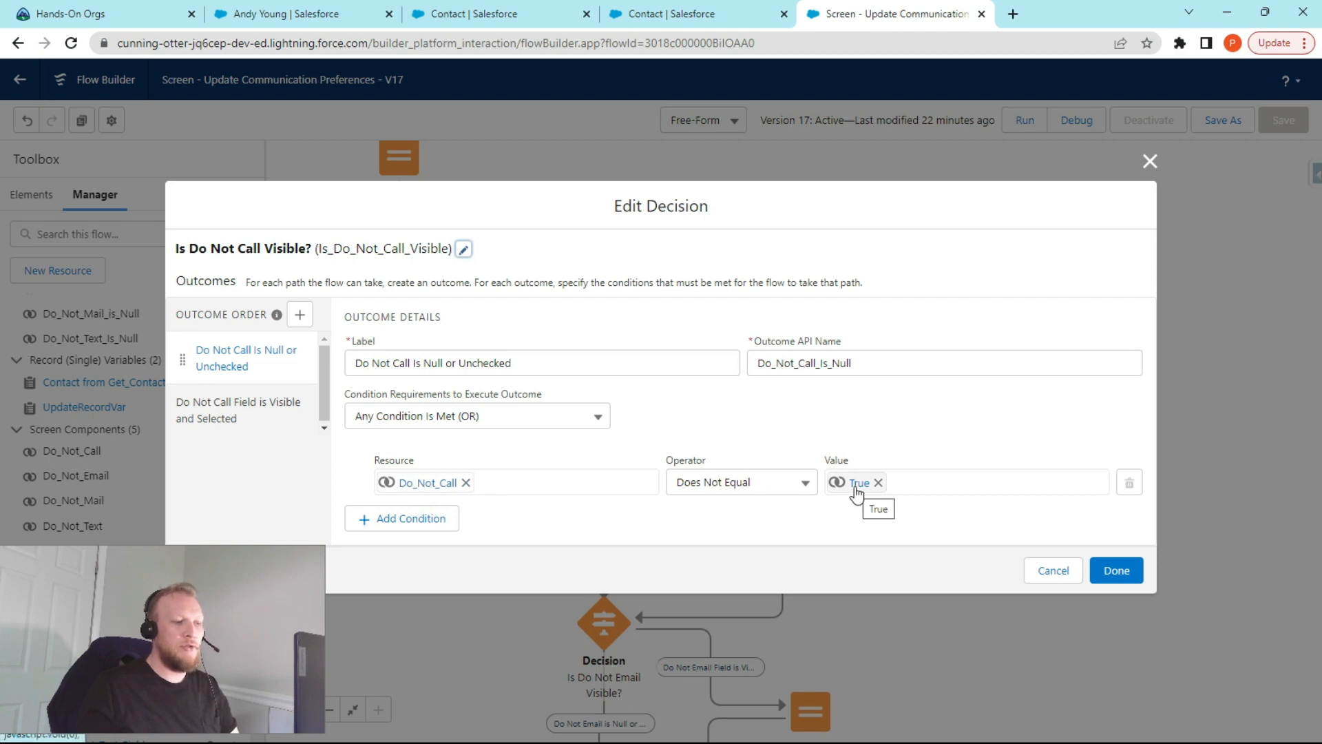
pyautogui.click(753, 415)
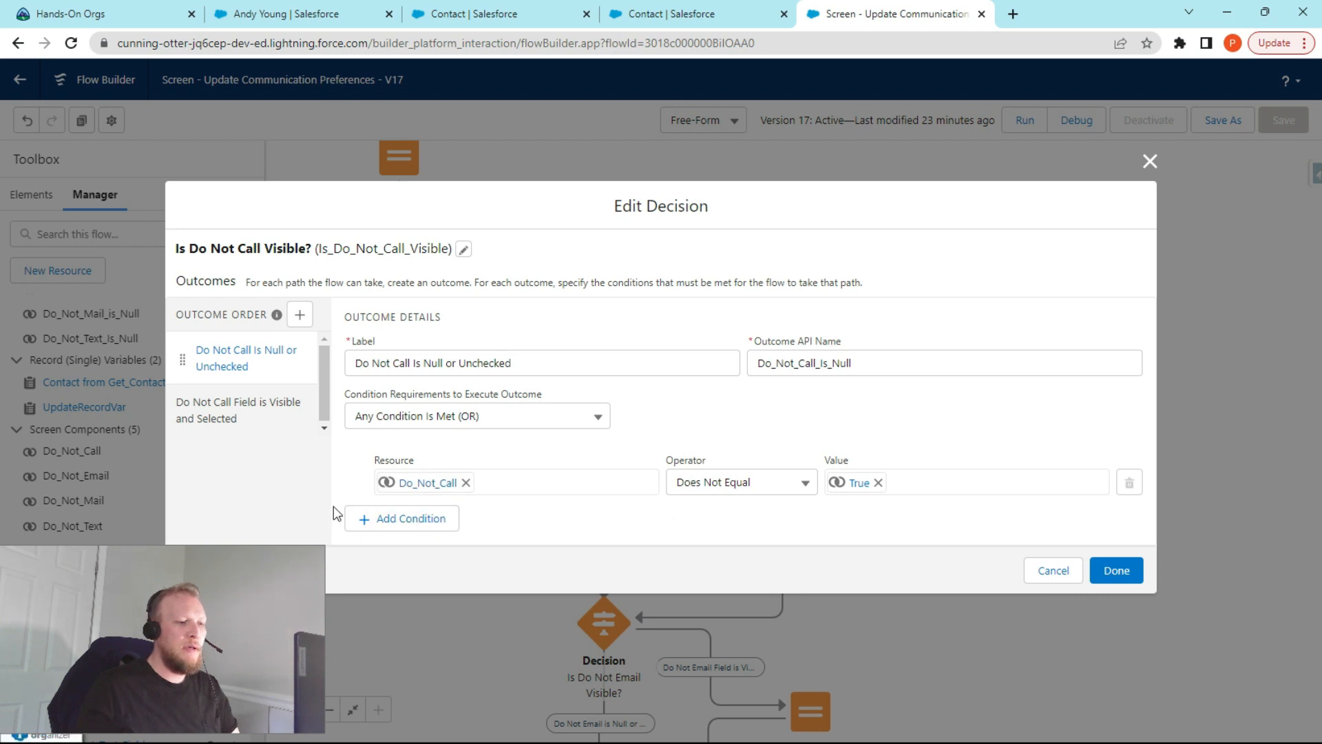
pyautogui.click(398, 522)
pyautogui.click(547, 511)
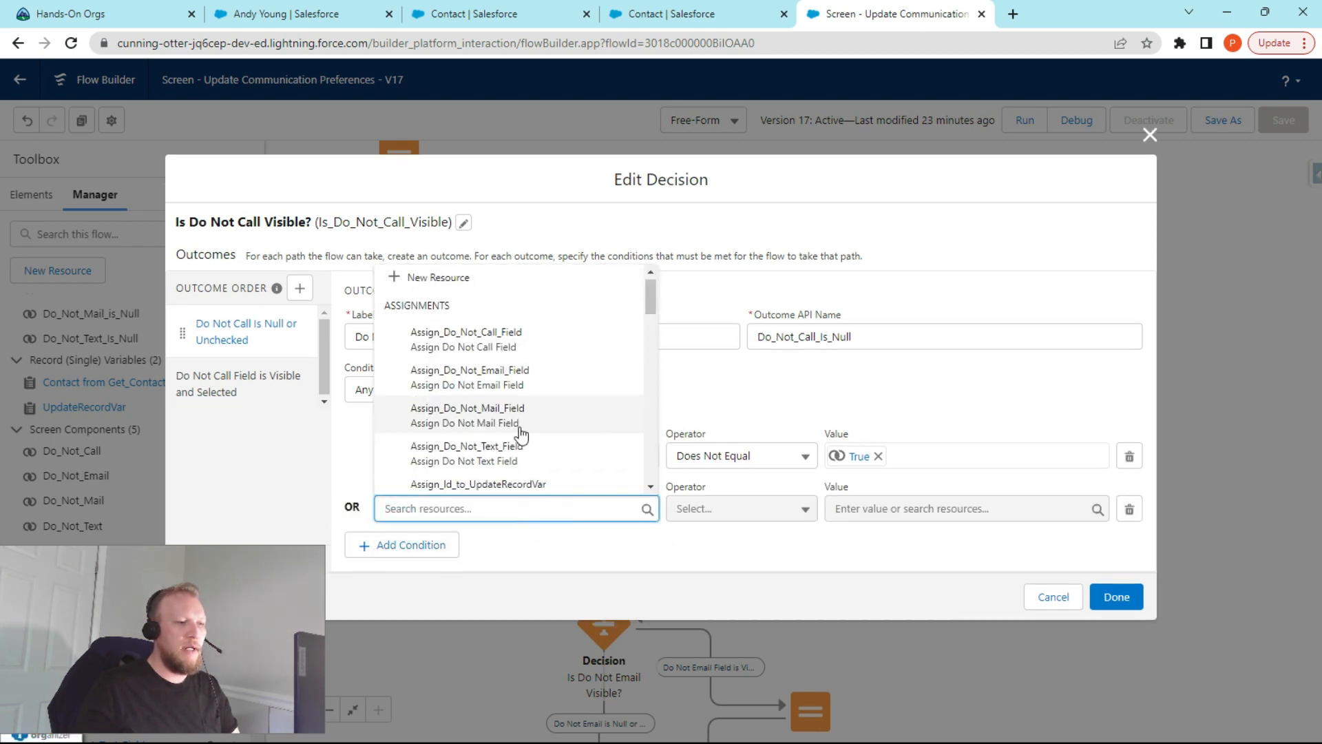
pyautogui.scroll(-5, 524, 427)
pyautogui.scroll(3, 522, 432)
pyautogui.scroll(-5, 523, 432)
pyautogui.scroll(2, 524, 434)
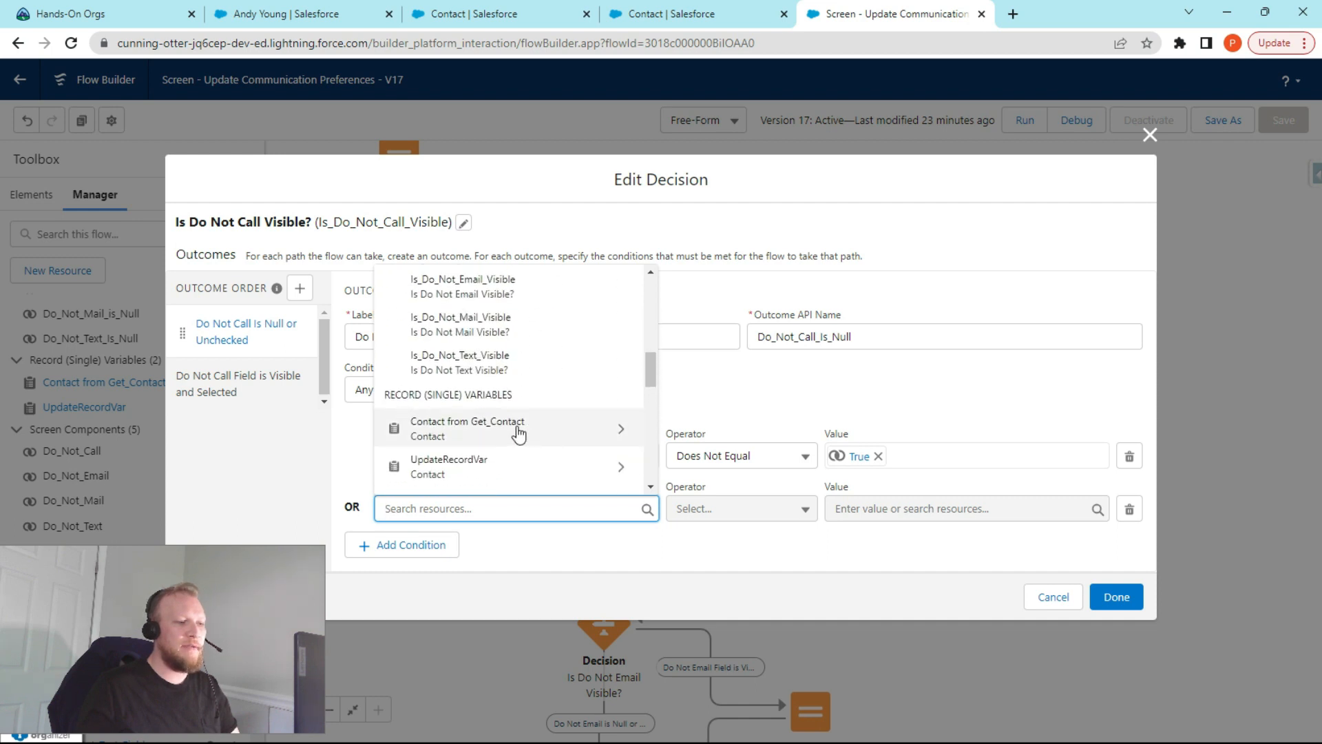
pyautogui.click(519, 434)
pyautogui.scroll(-3, 519, 434)
pyautogui.scroll(1, 519, 434)
pyautogui.scroll(-4, 519, 434)
pyautogui.scroll(-3, 519, 434)
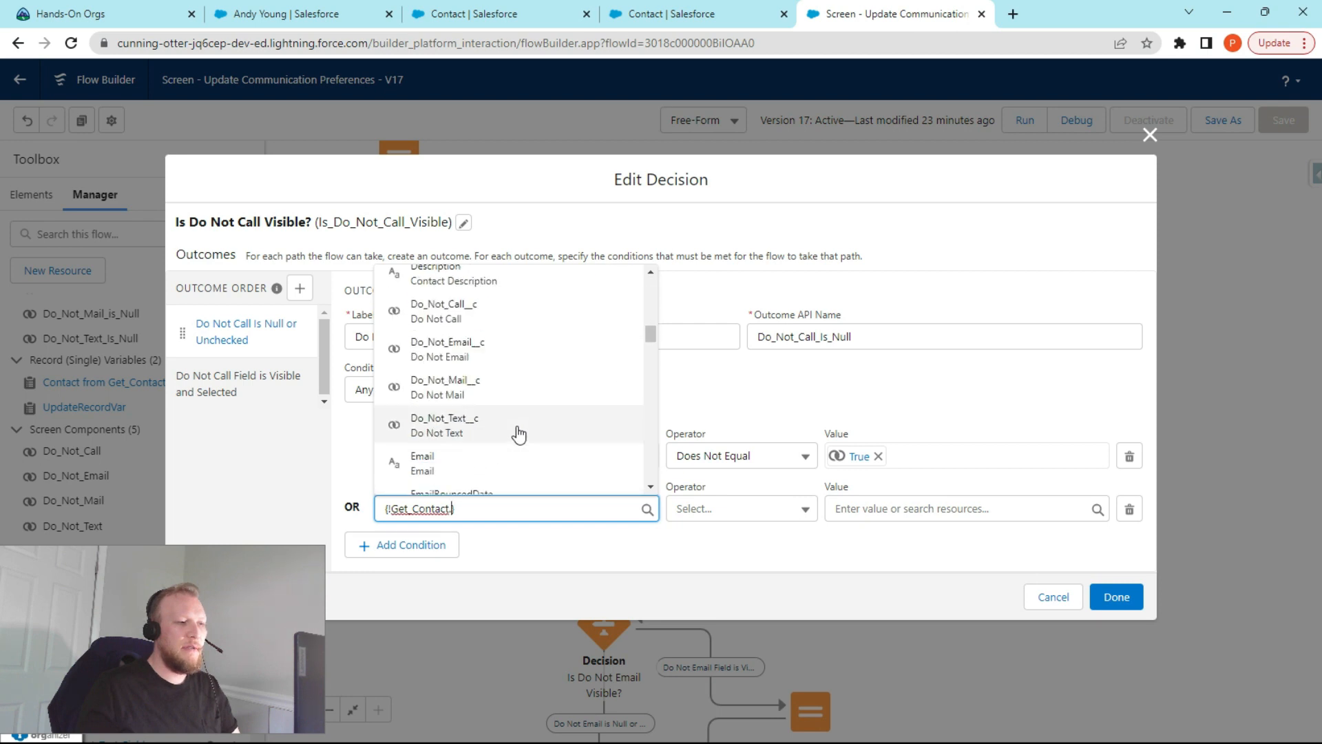
pyautogui.click(495, 311)
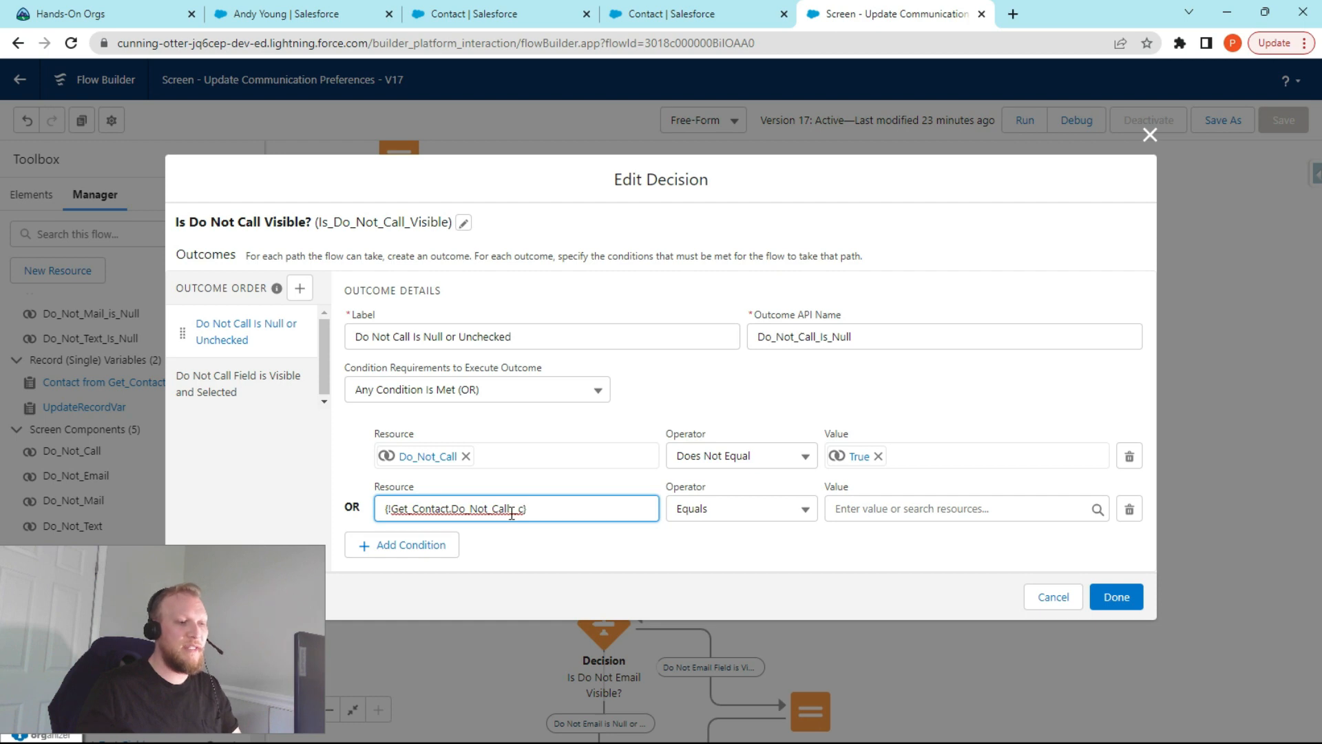
# - Set the added condition's operator to Is Null and its value to the global constant True
pyautogui.click(721, 509)
pyautogui.click(723, 600)
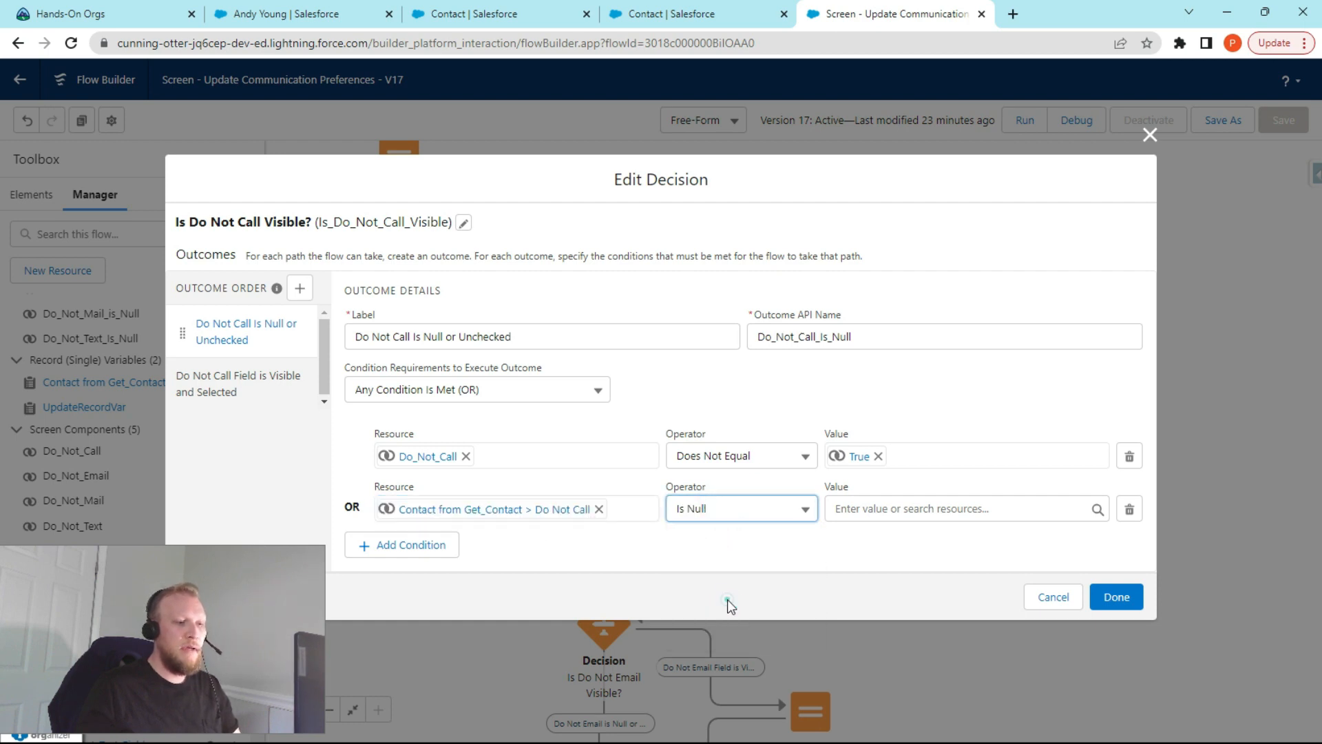
pyautogui.click(934, 509)
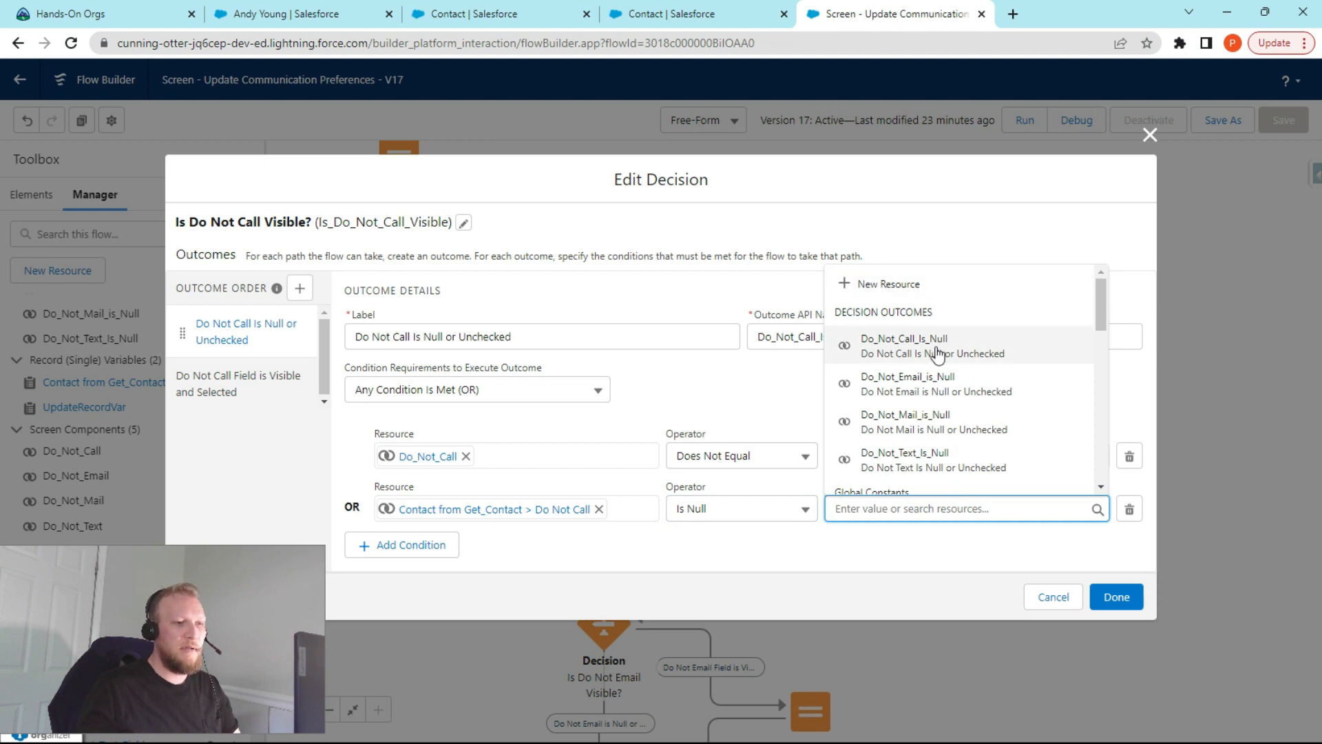
pyautogui.scroll(-3, 936, 358)
pyautogui.click(918, 403)
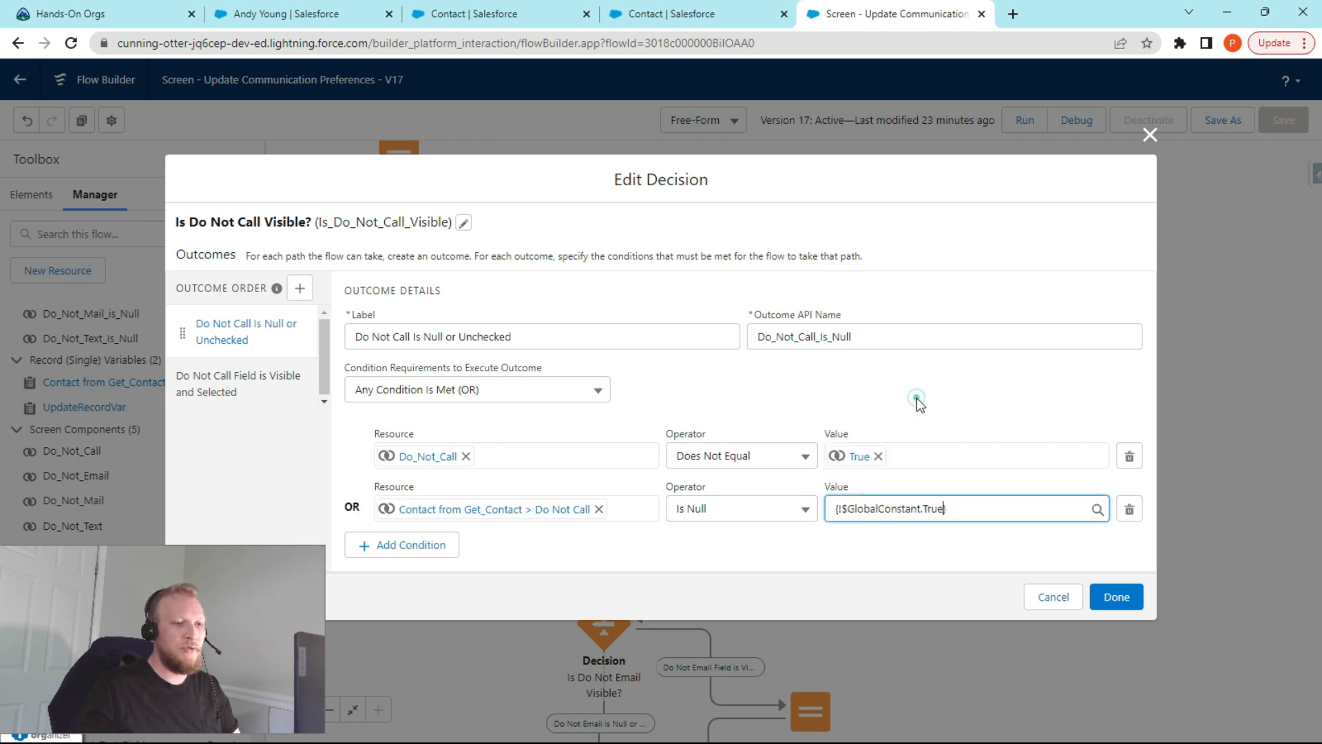
pyautogui.click(856, 508)
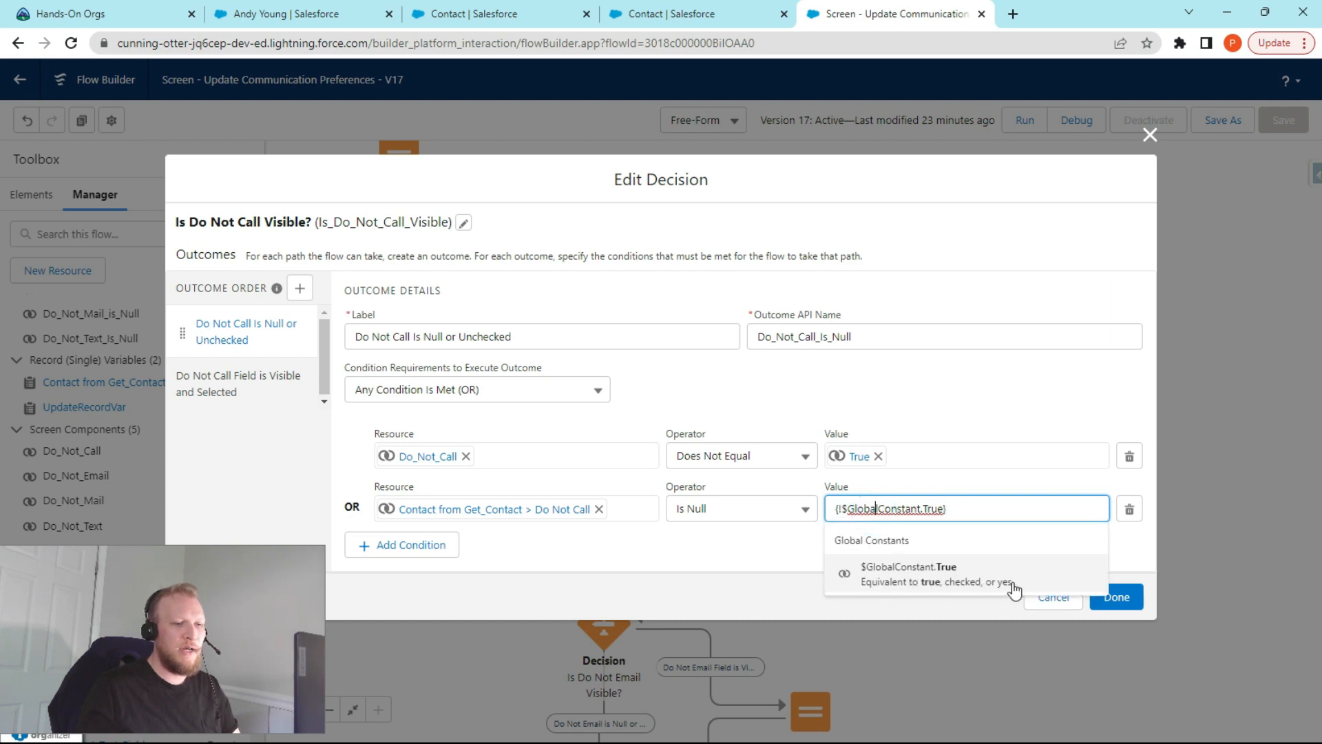
pyautogui.click(782, 546)
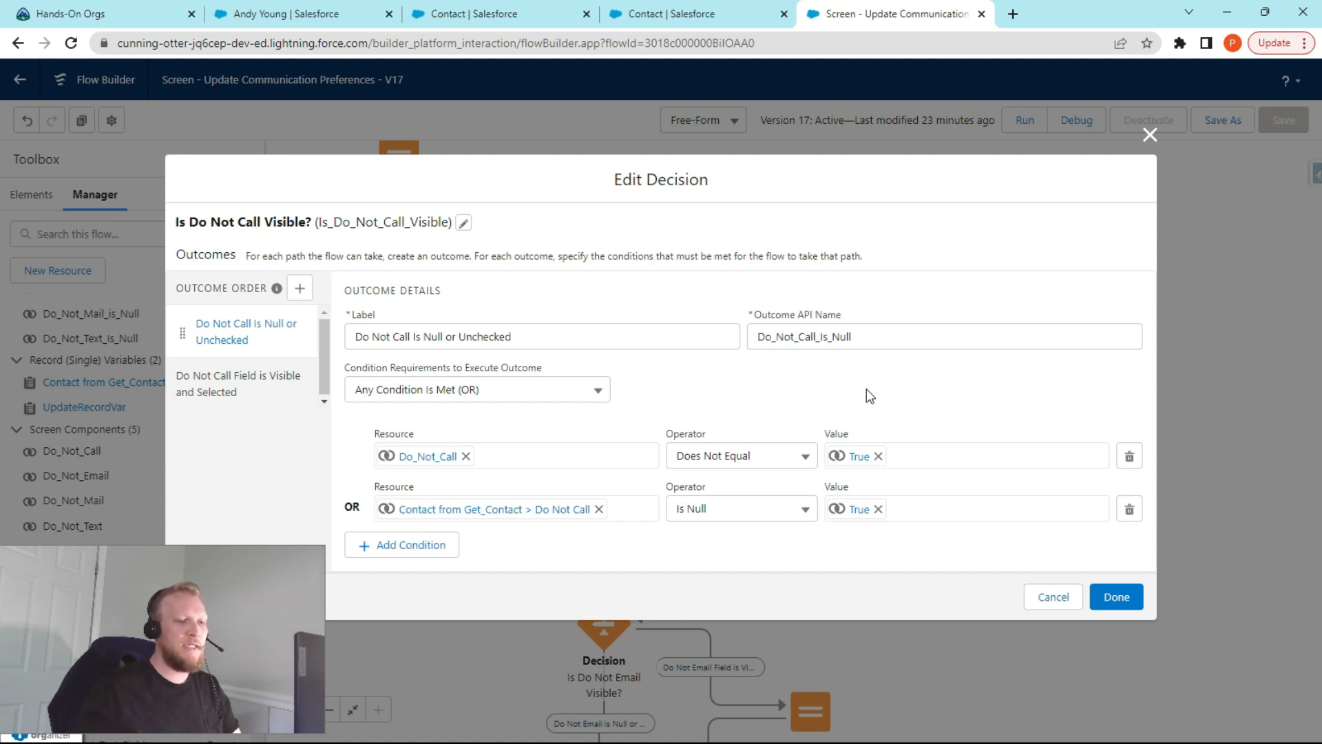
# - Delete the added Is Null condition, check the Do Not Call Field is Visible and Selected outcome, and close the decision
pyautogui.click(1129, 509)
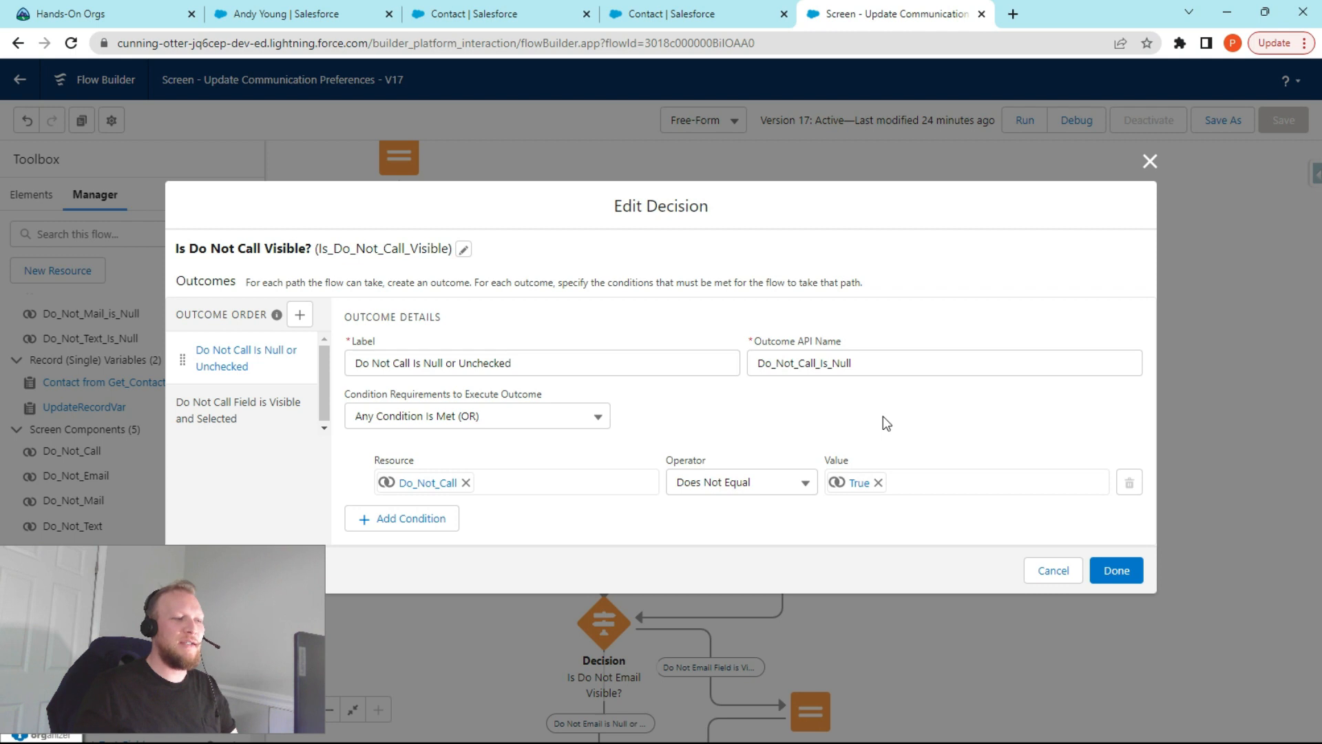
pyautogui.click(230, 411)
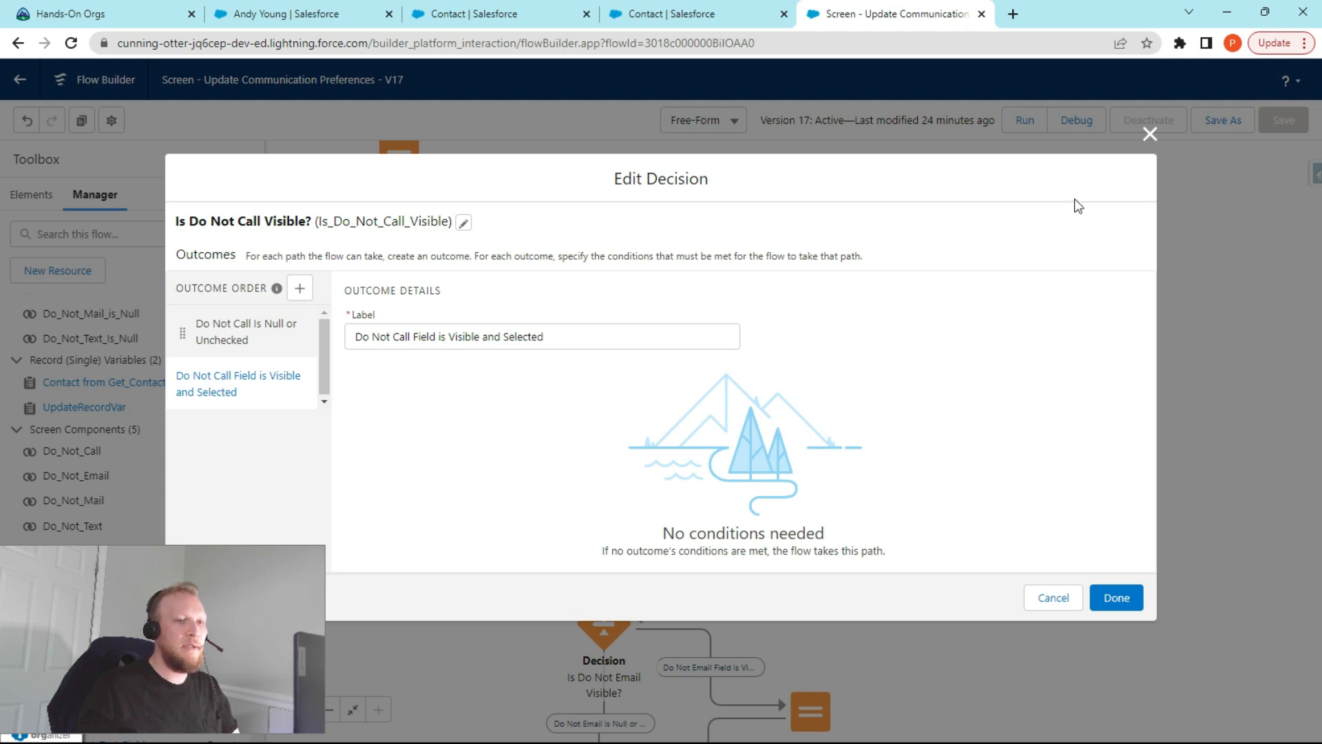
pyautogui.click(1149, 134)
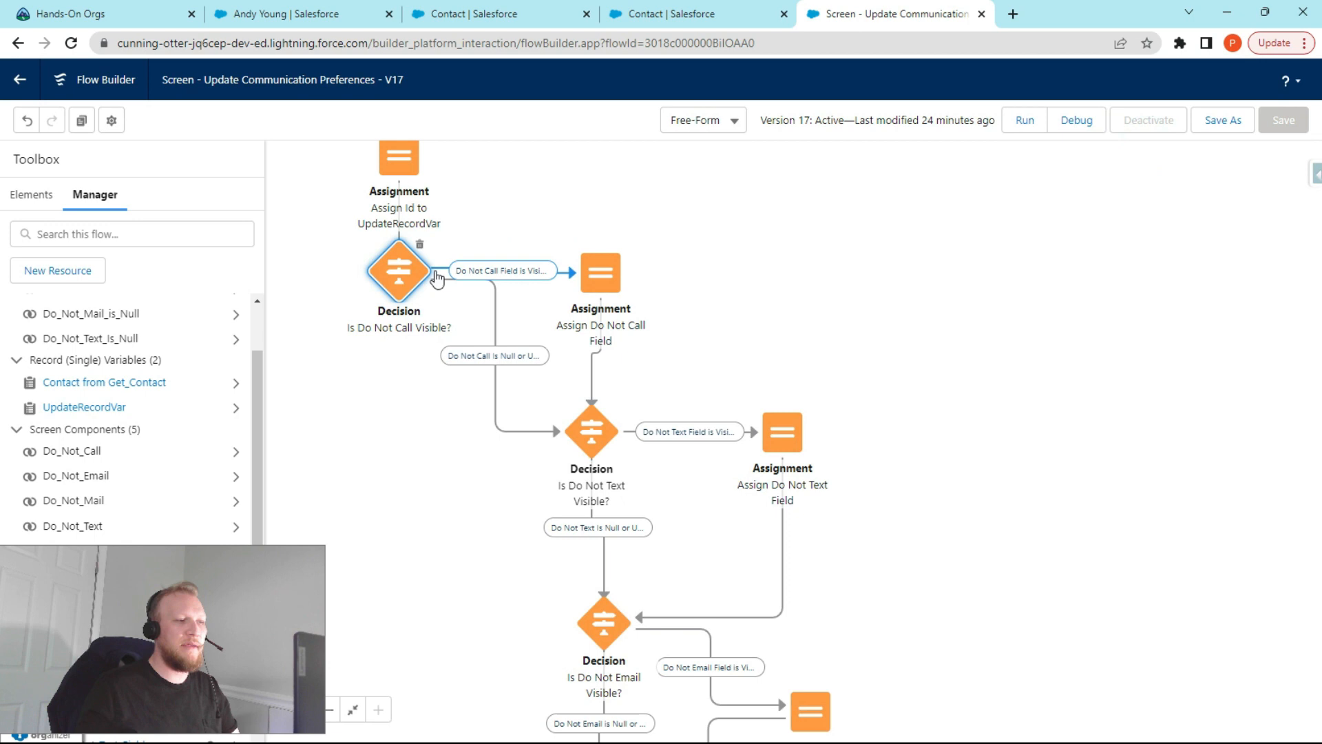
# - Inspect the variable and value in the Assign Do Not Call Field assignment, reselecting the Do_Not_Call screen component, and close it without saving
pyautogui.click(603, 276)
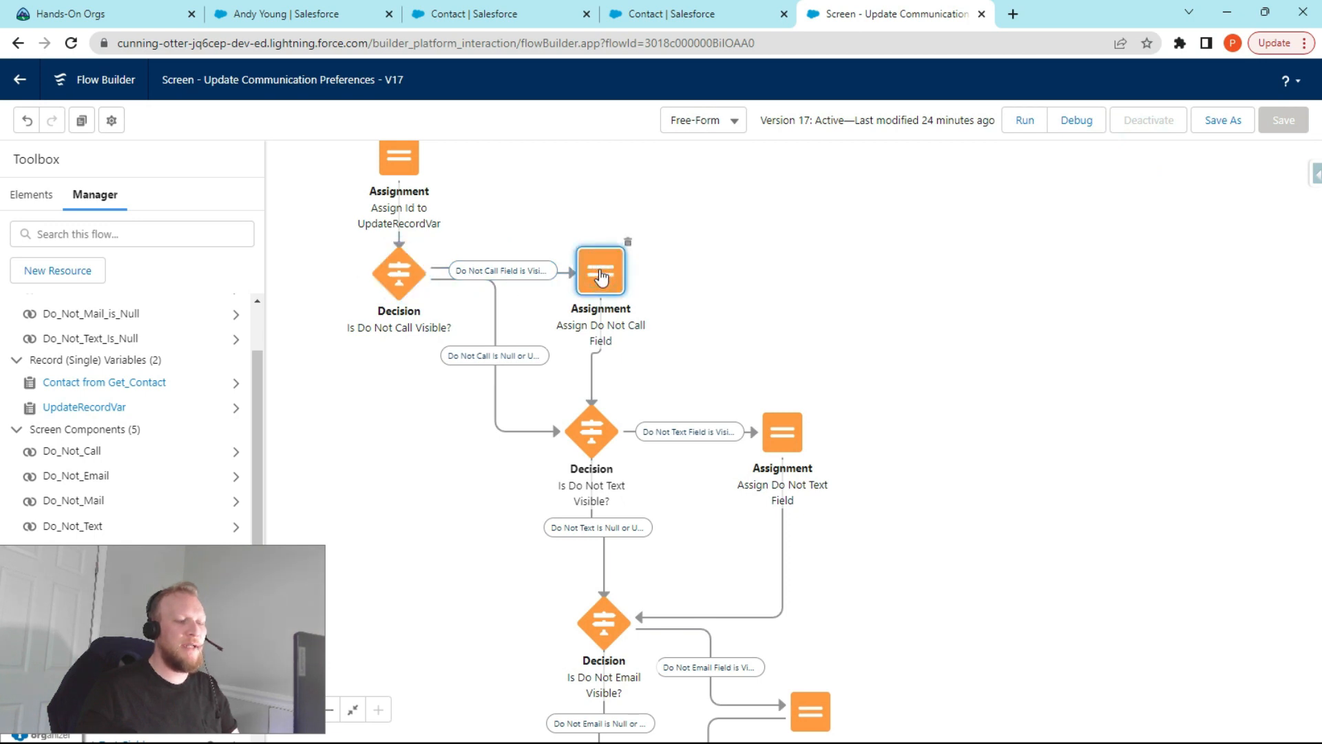
pyautogui.doubleClick(601, 274)
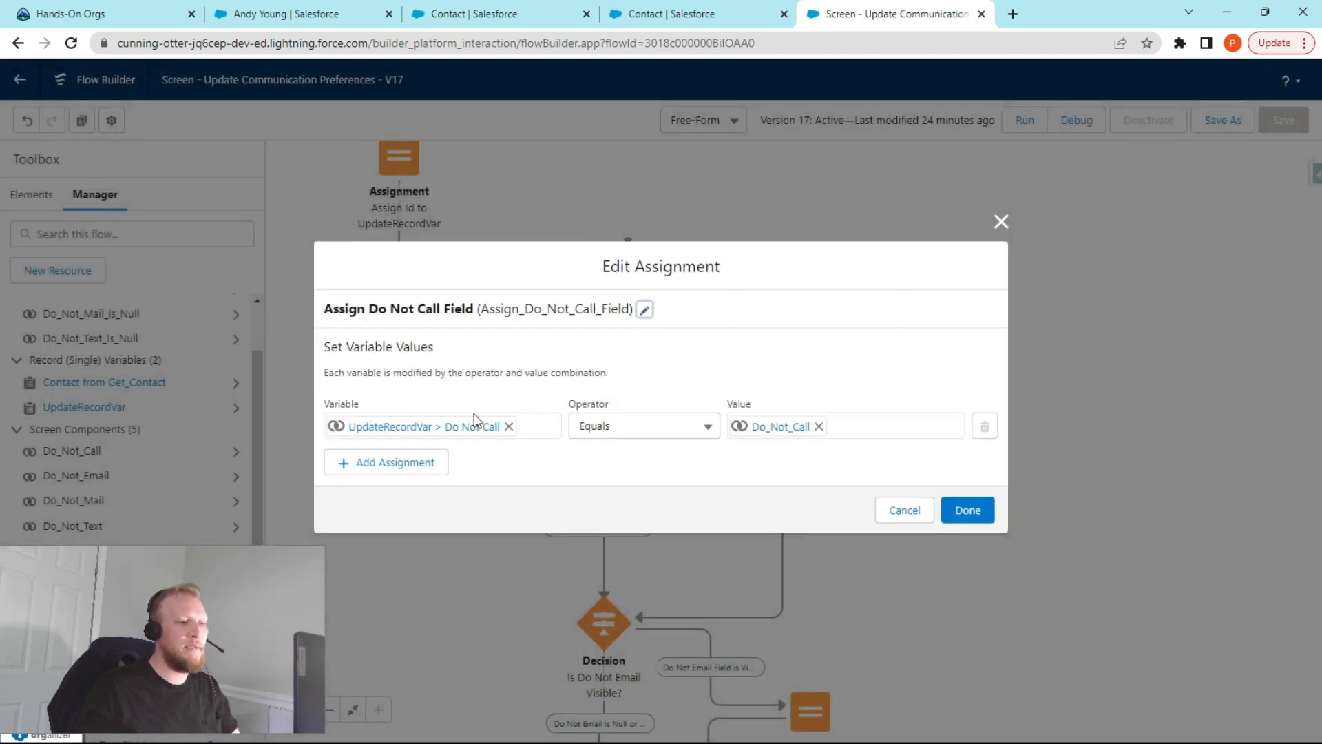
pyautogui.click(777, 429)
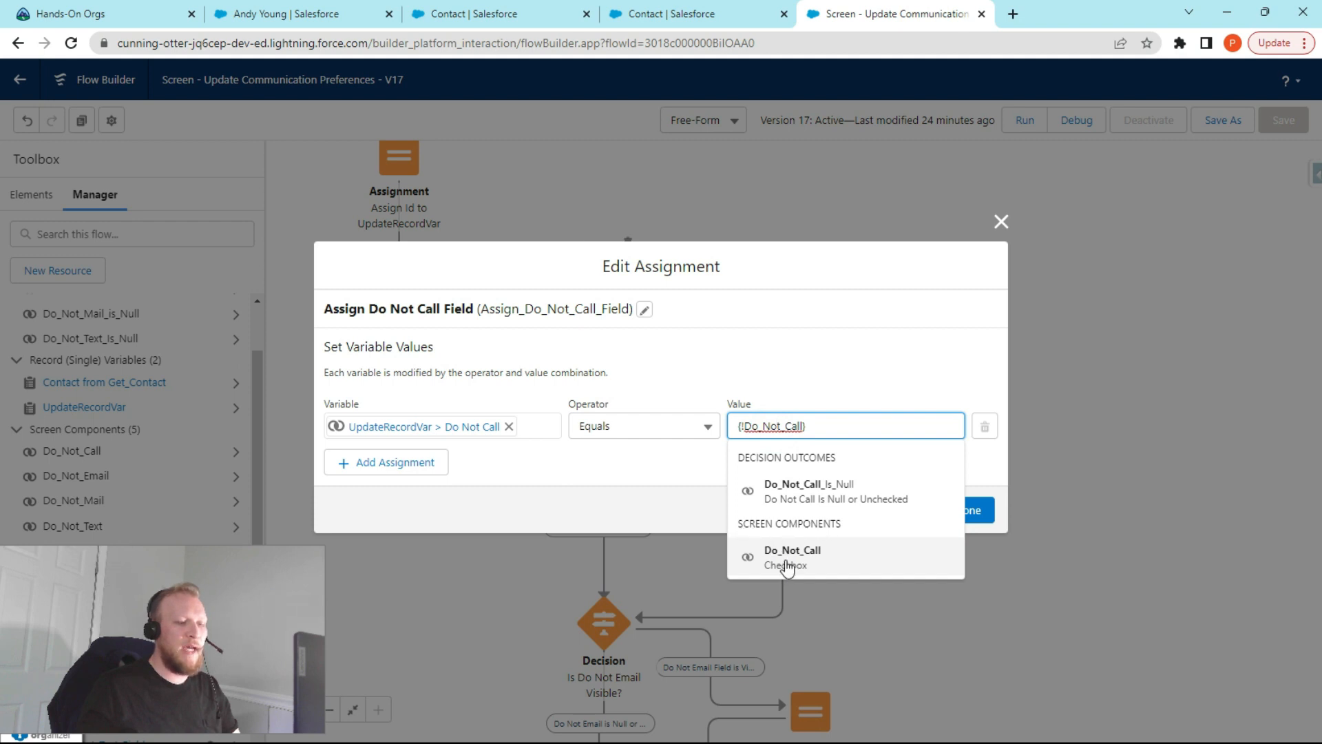
pyautogui.click(832, 559)
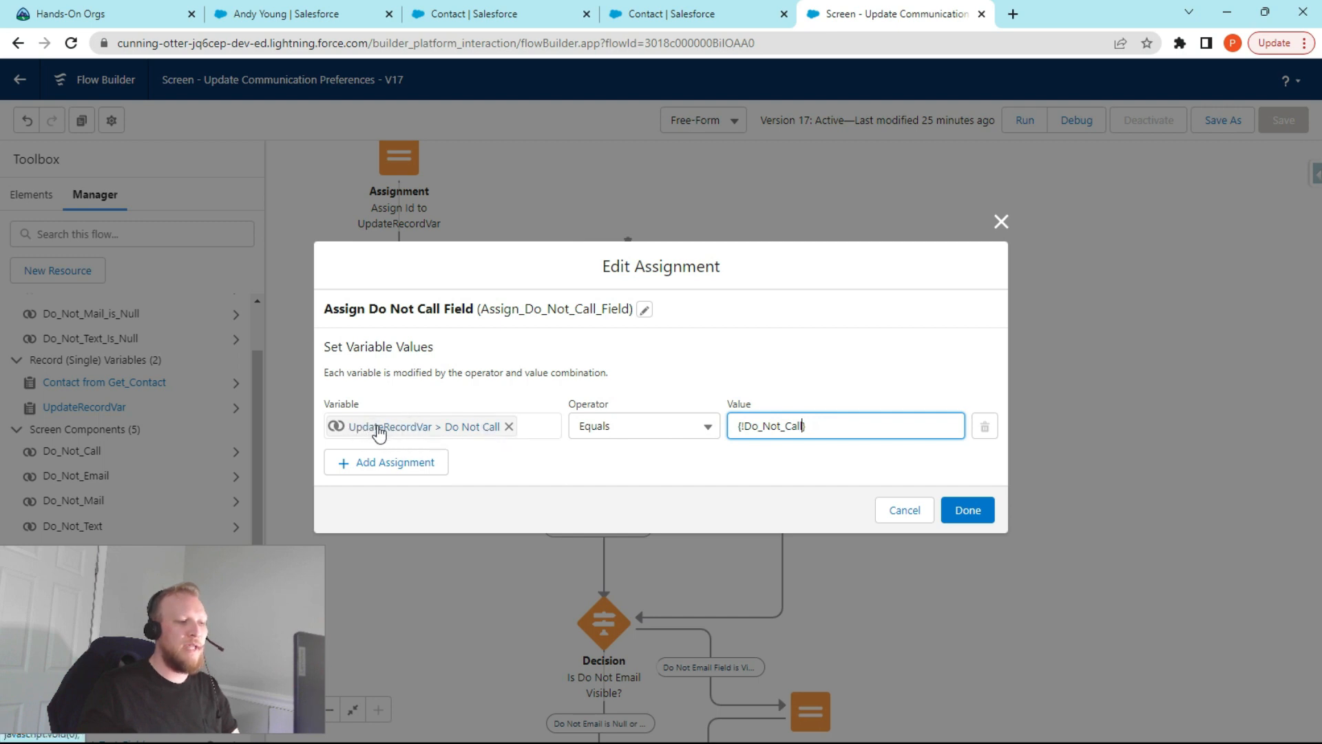
pyautogui.click(1001, 222)
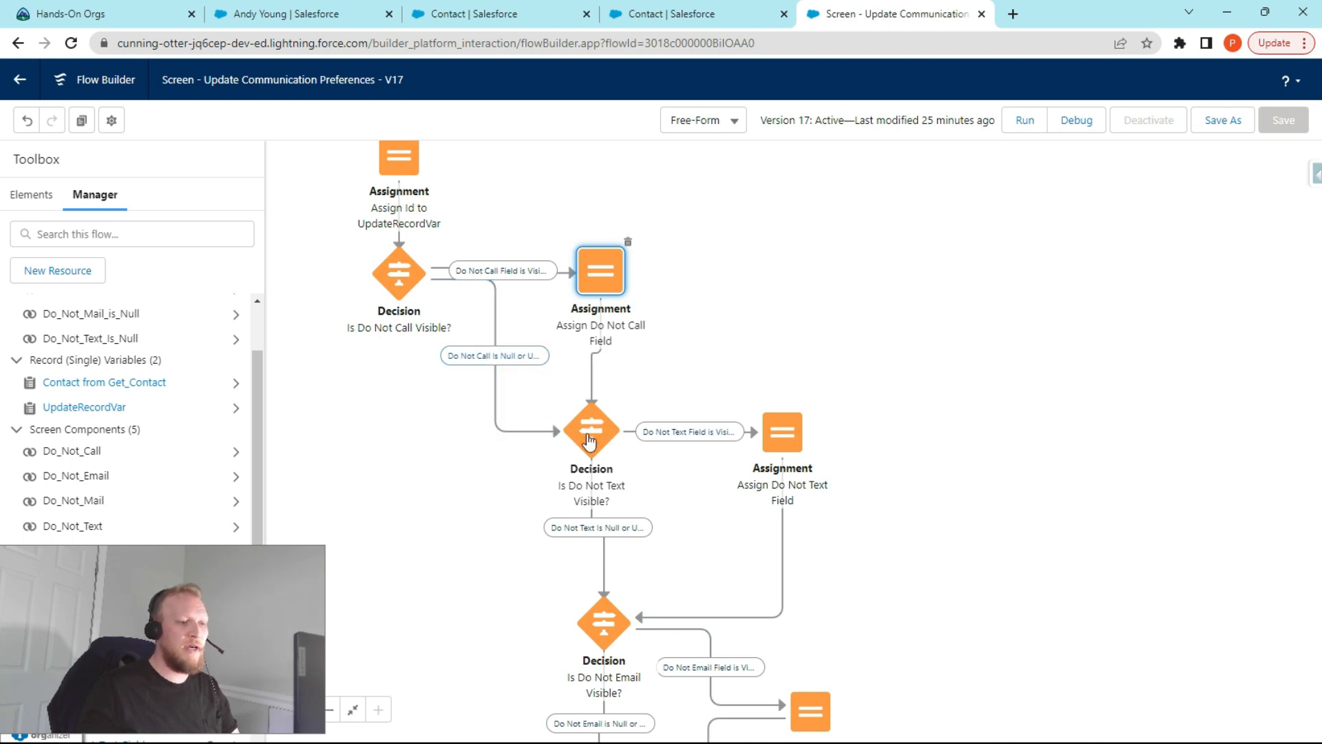
# - Look over the Text, Email and Mail decisions and inspect the variable and value in the Assign Do Not Text Field assignment
pyautogui.moveTo(679, 542); pyautogui.dragTo(701, 376)
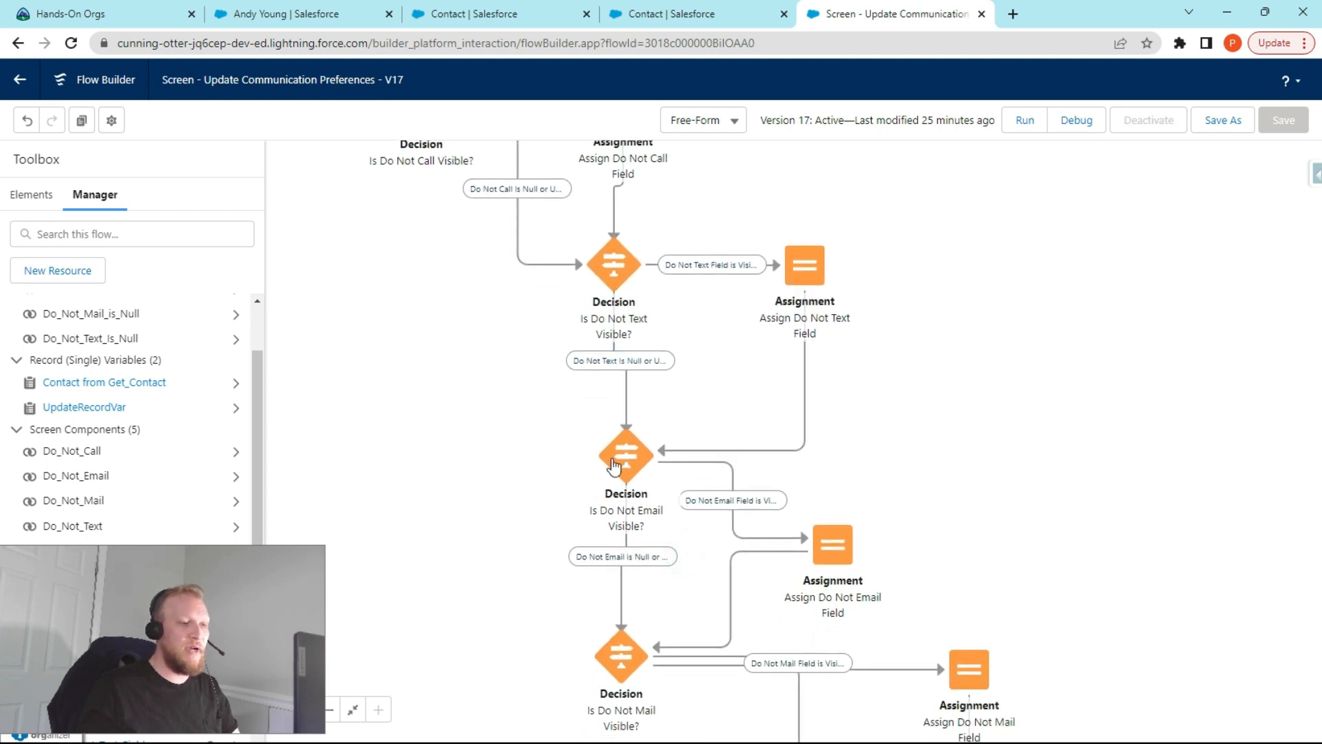
pyautogui.moveTo(755, 359); pyautogui.dragTo(751, 219)
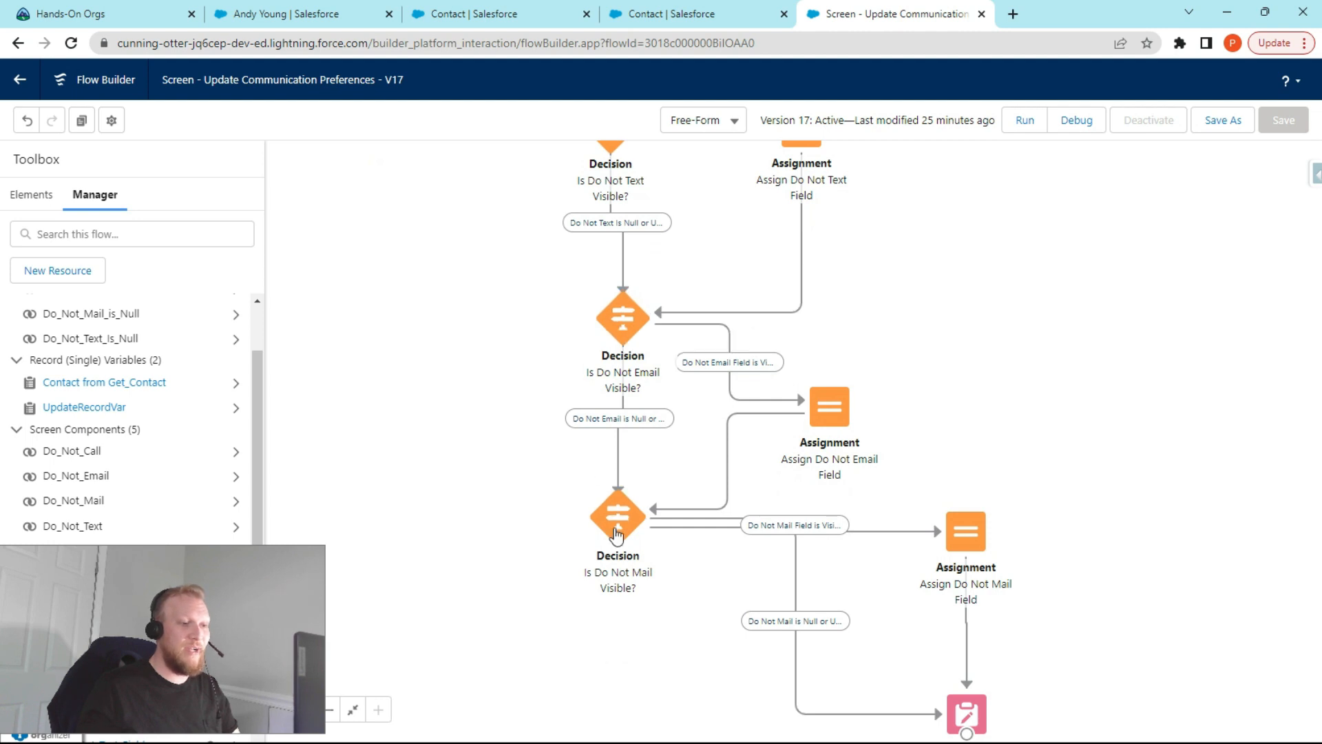
pyautogui.moveTo(840, 246); pyautogui.dragTo(829, 486)
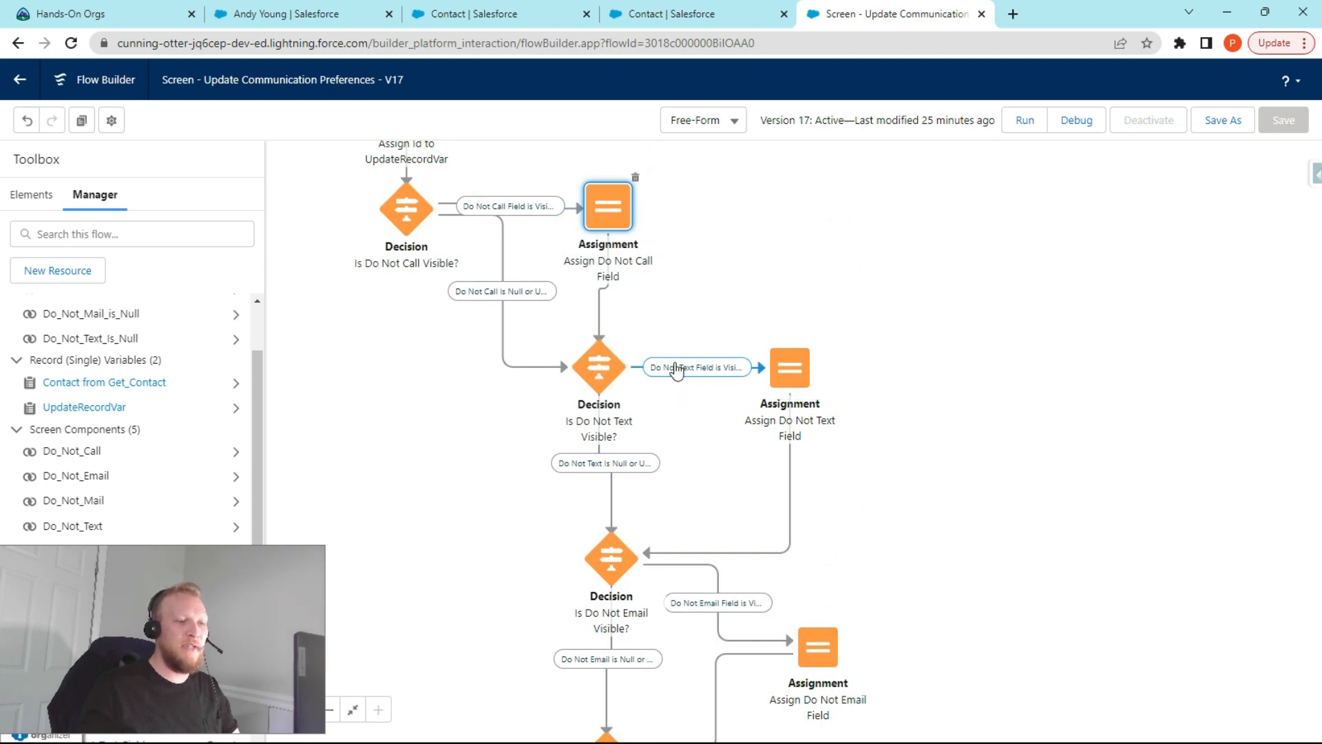
pyautogui.doubleClick(786, 369)
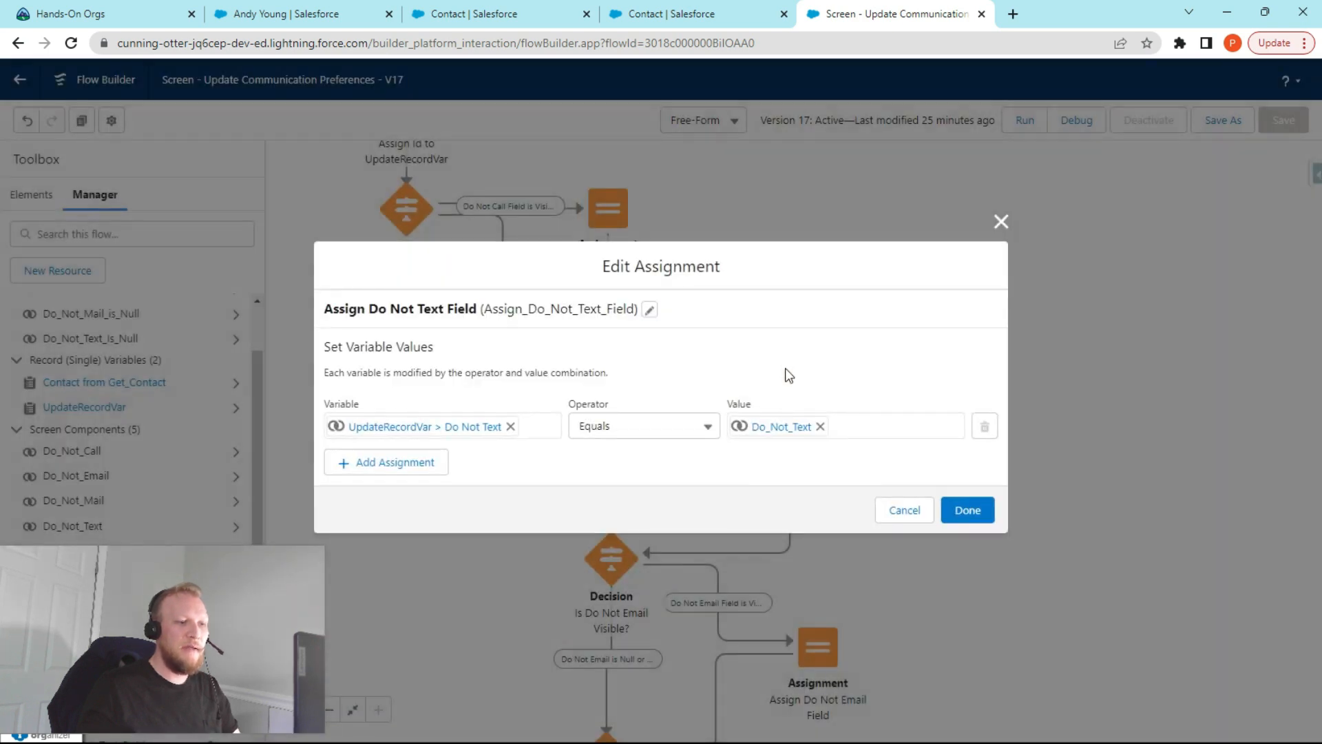
pyautogui.click(780, 427)
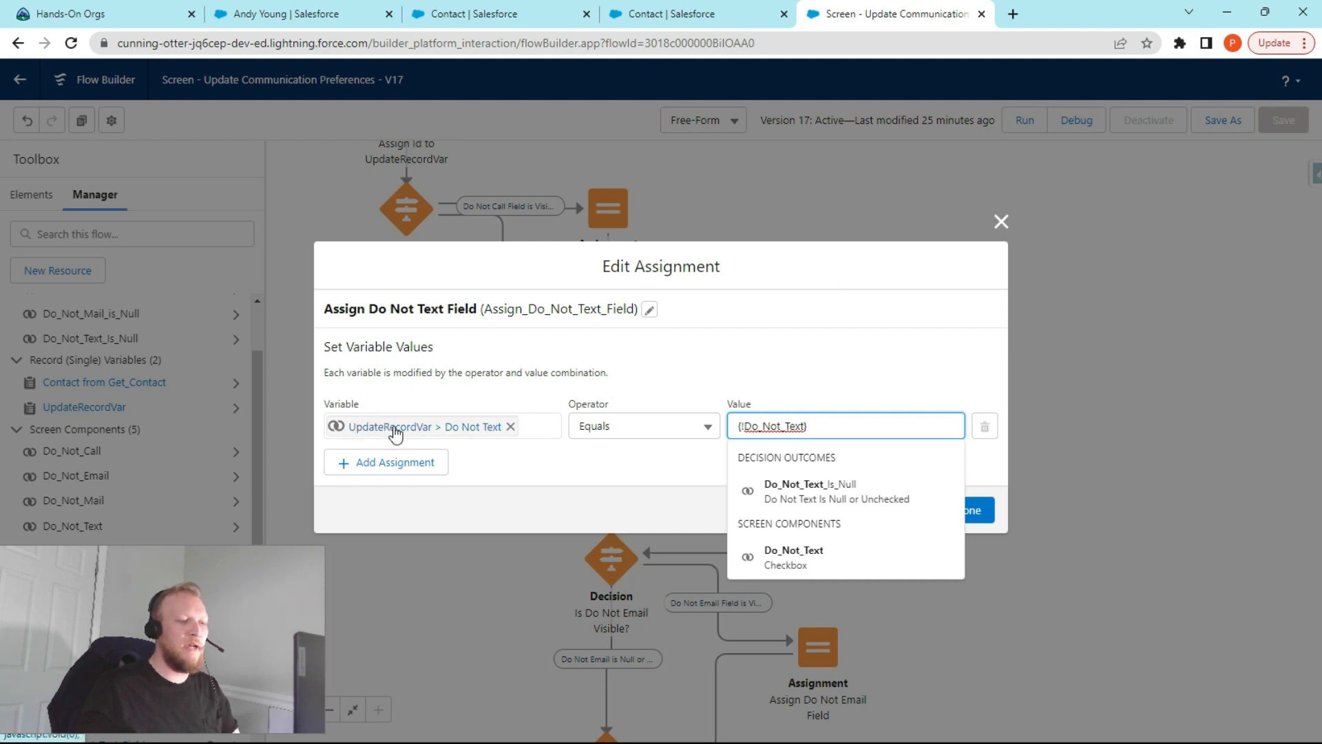
pyautogui.click(404, 395)
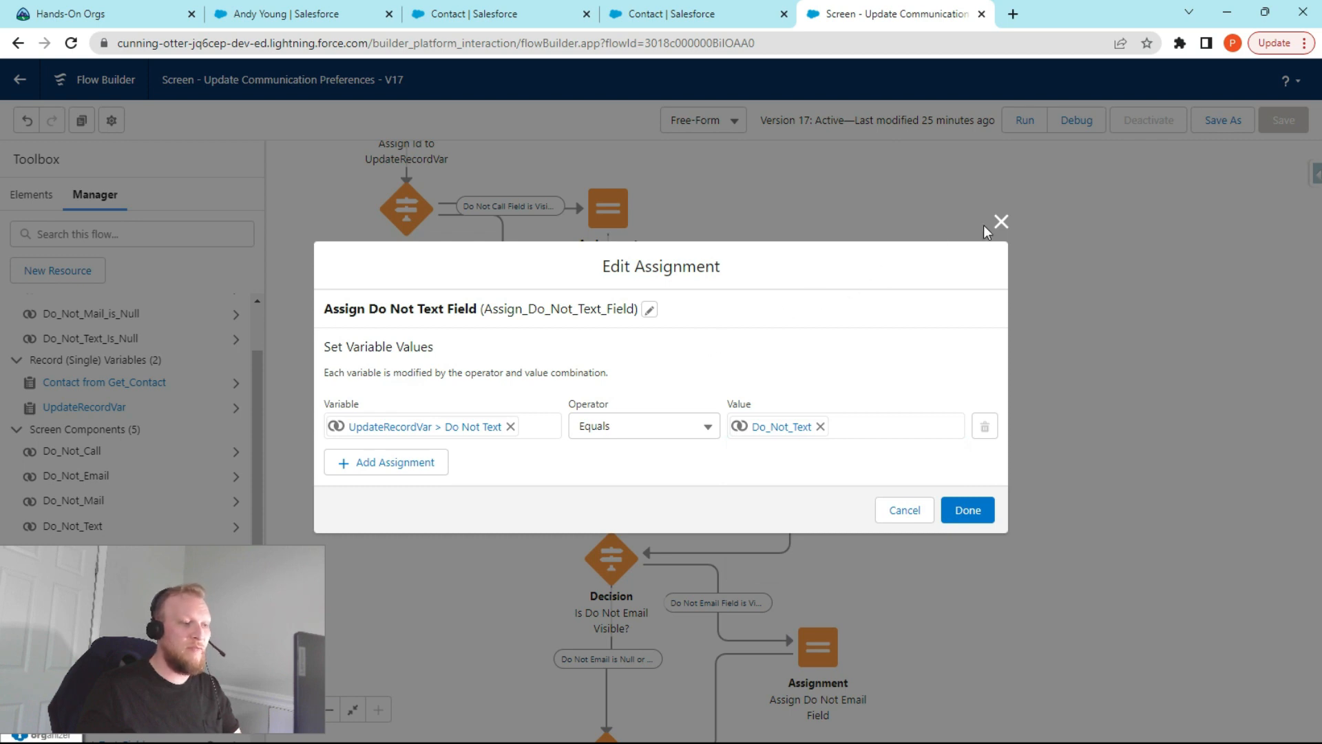
pyautogui.click(1001, 221)
# - Trace the flow's paths through the Text, Email and Mail decisions and assignments down to the Update Contact Comms Preferences element
pyautogui.moveTo(957, 469); pyautogui.dragTo(960, 236)
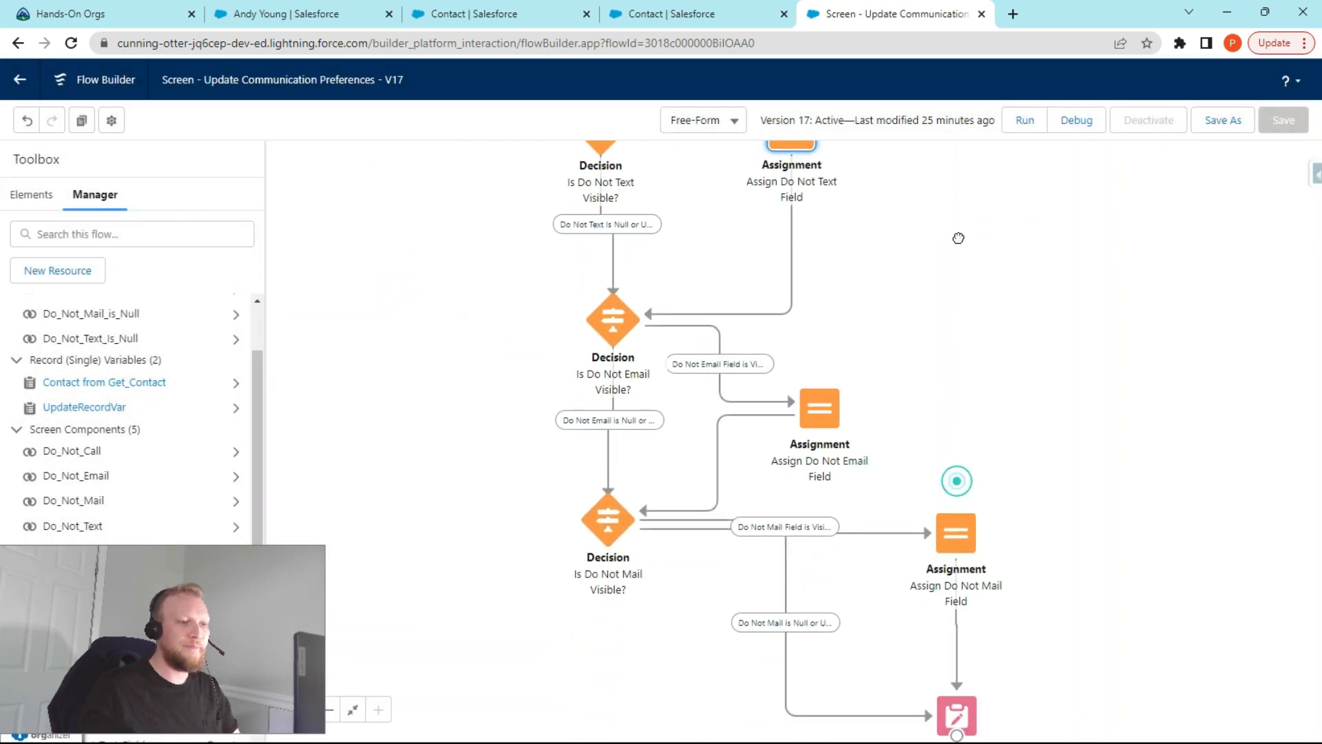
pyautogui.moveTo(869, 268); pyautogui.dragTo(852, 392)
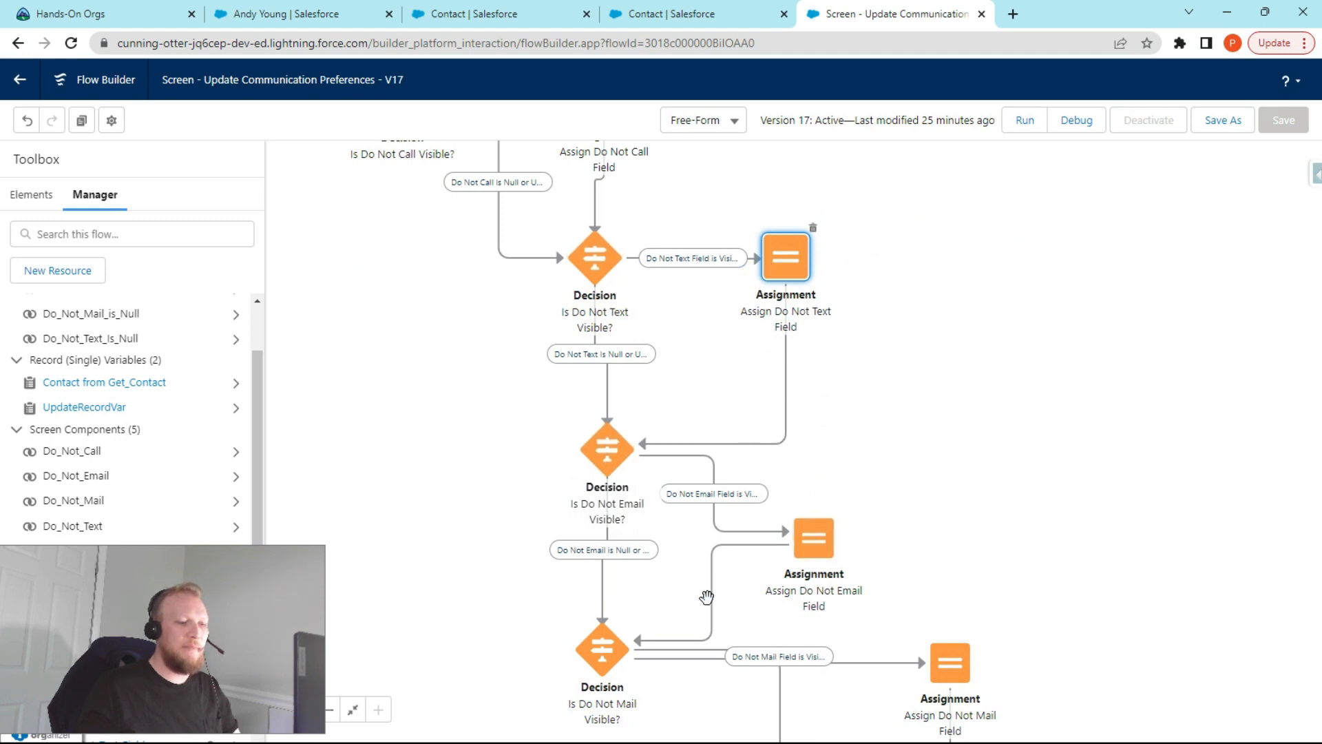
pyautogui.moveTo(971, 574); pyautogui.dragTo(943, 295)
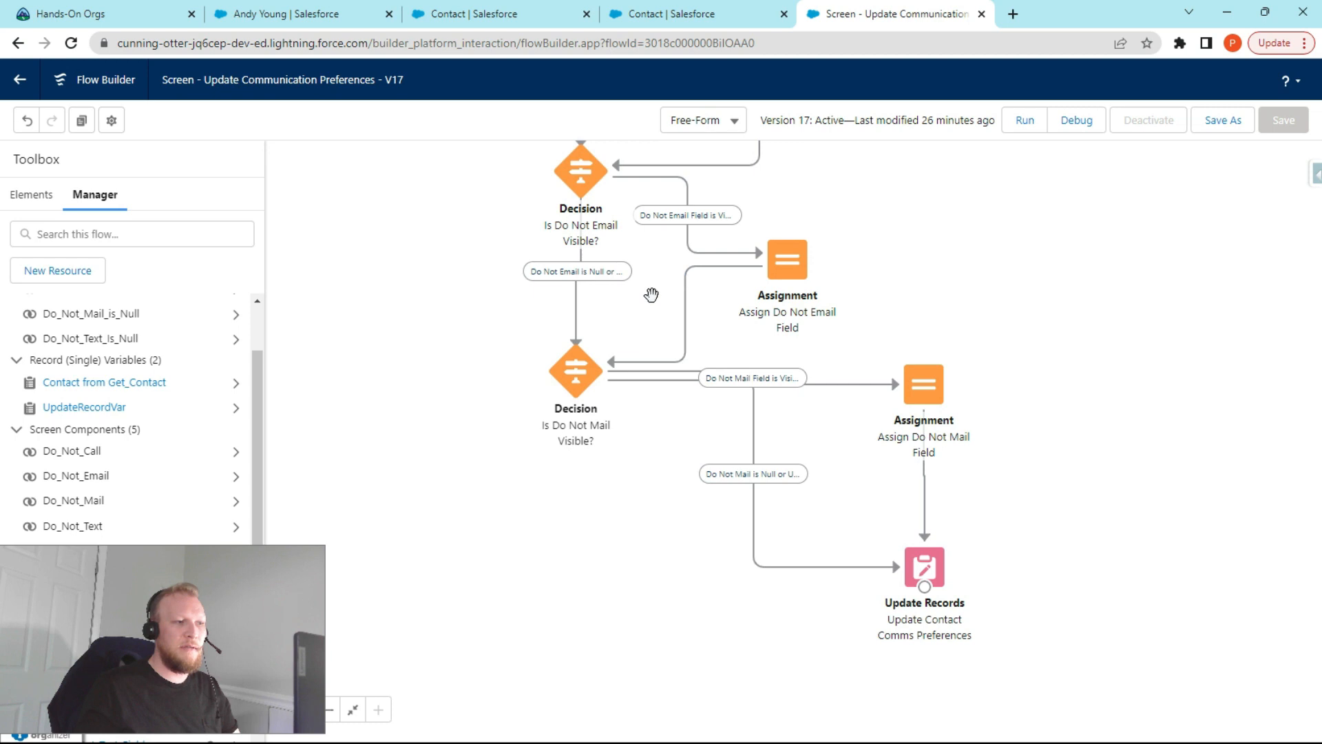
pyautogui.scroll(4, 646, 292)
pyautogui.scroll(-2, 640, 246)
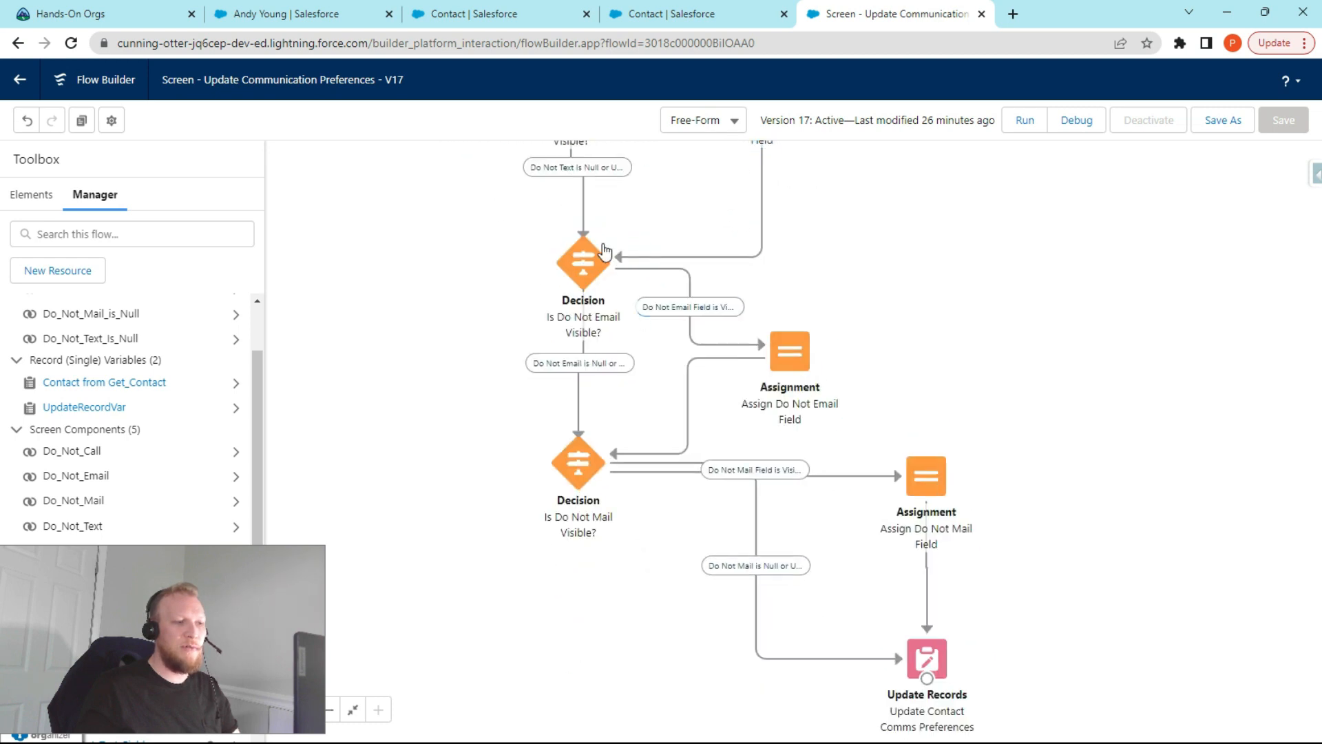
pyautogui.scroll(2, 788, 310)
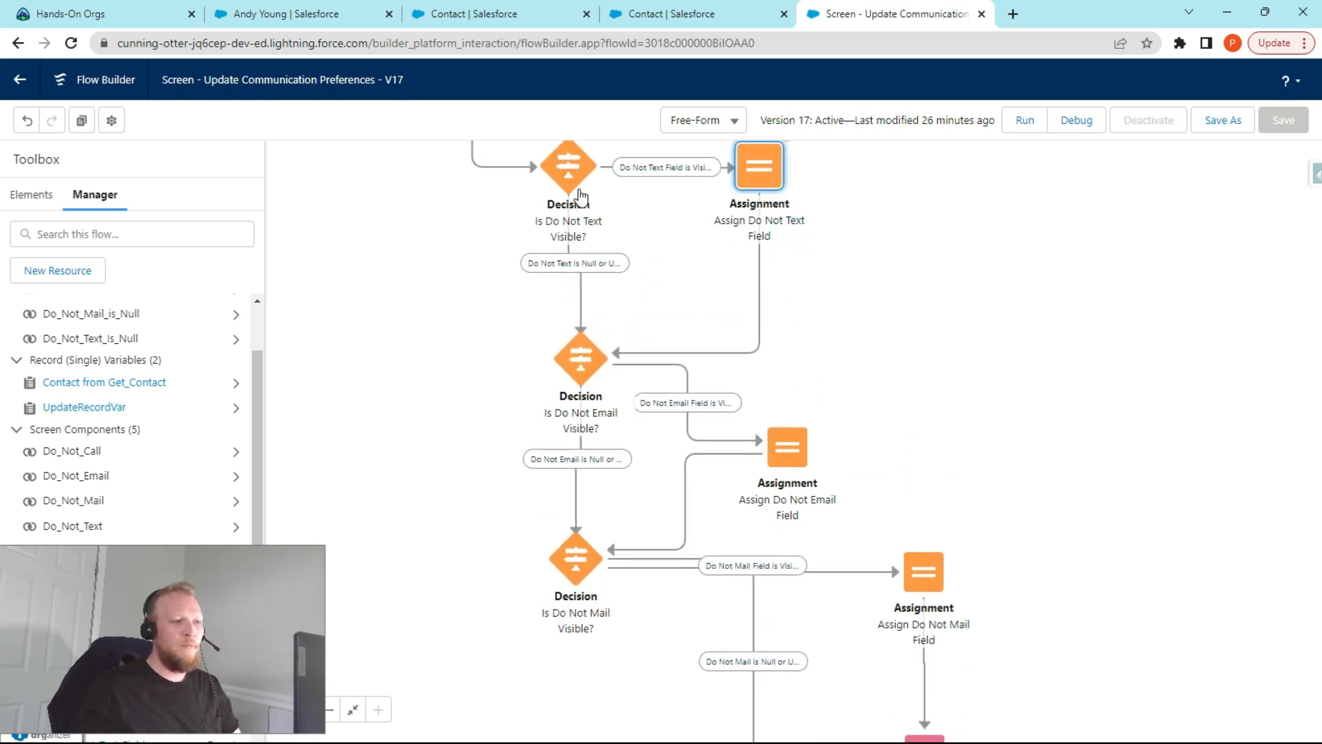
pyautogui.scroll(-4, 856, 395)
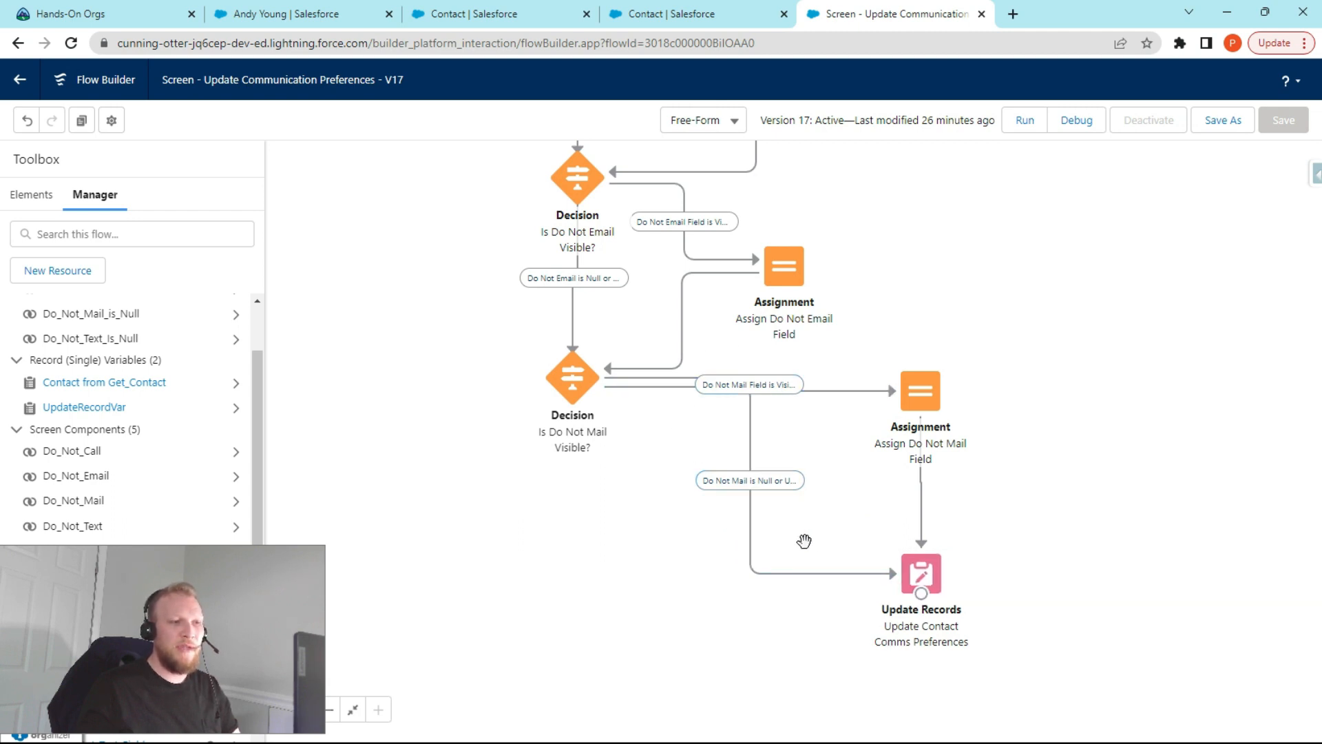
# - Review the record selection in Update Contact Comms Preferences and the outcome conditions of the Is Do Not Mail Visible? decision, closing each
pyautogui.doubleClick(924, 575)
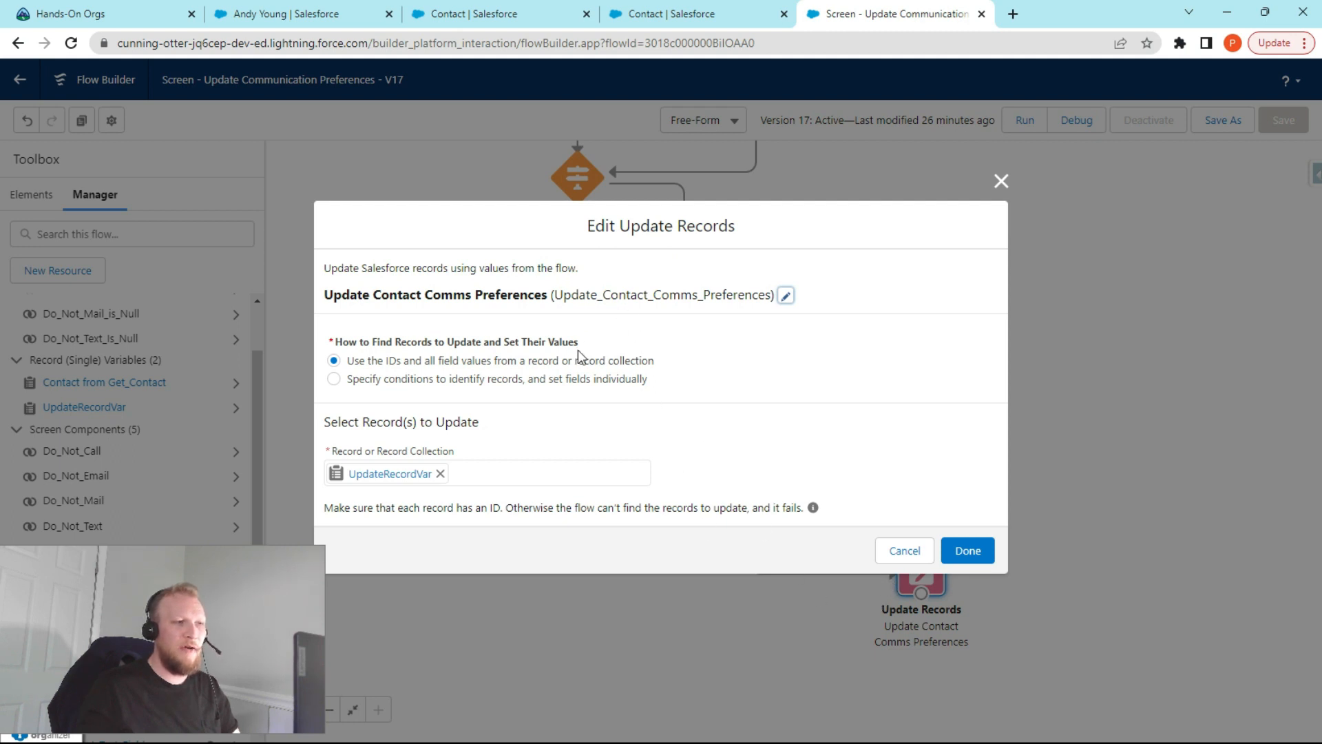
pyautogui.click(1001, 180)
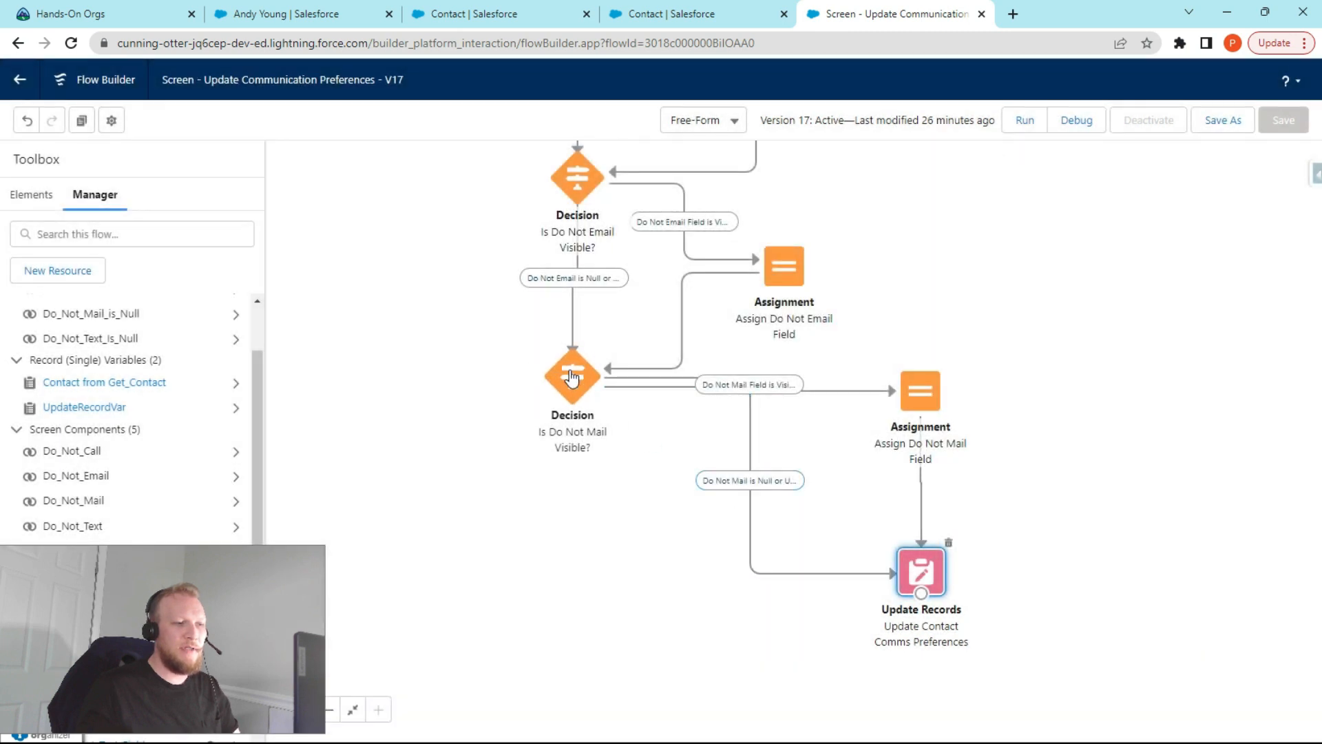
pyautogui.doubleClick(572, 378)
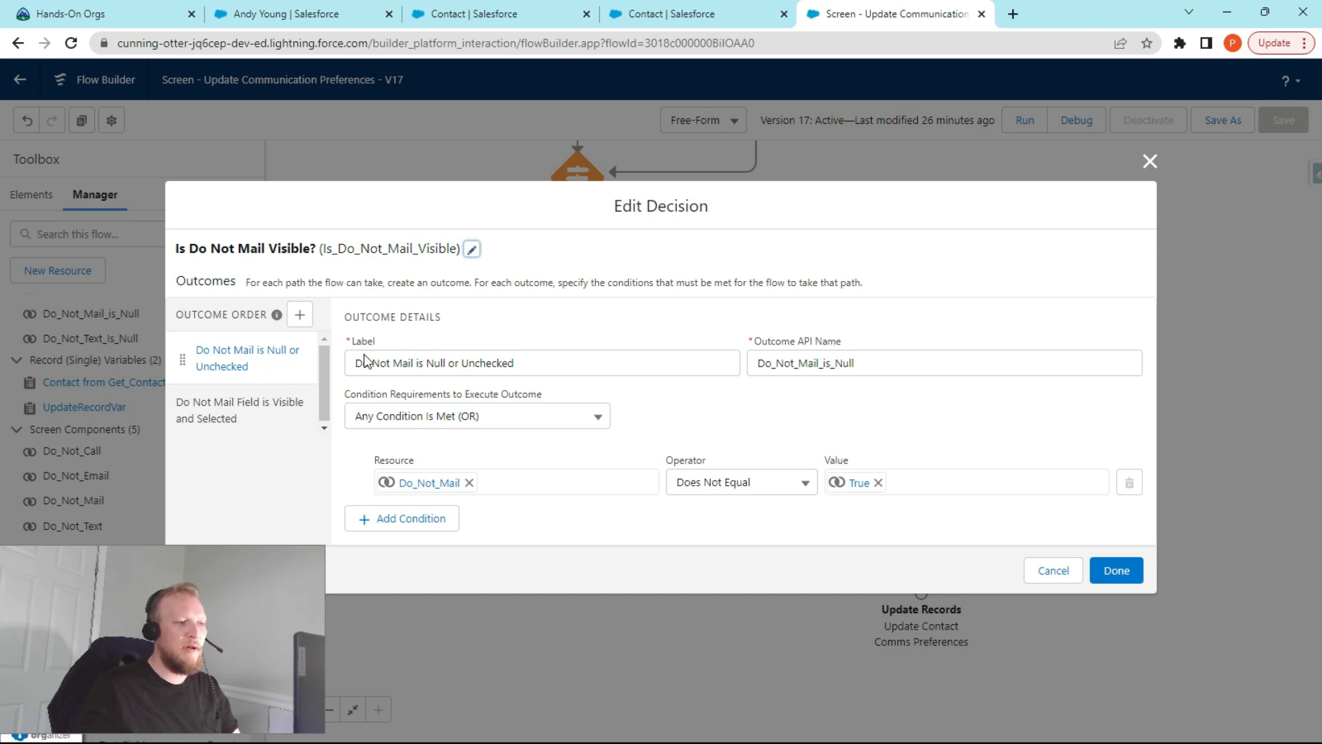
pyautogui.click(1141, 155)
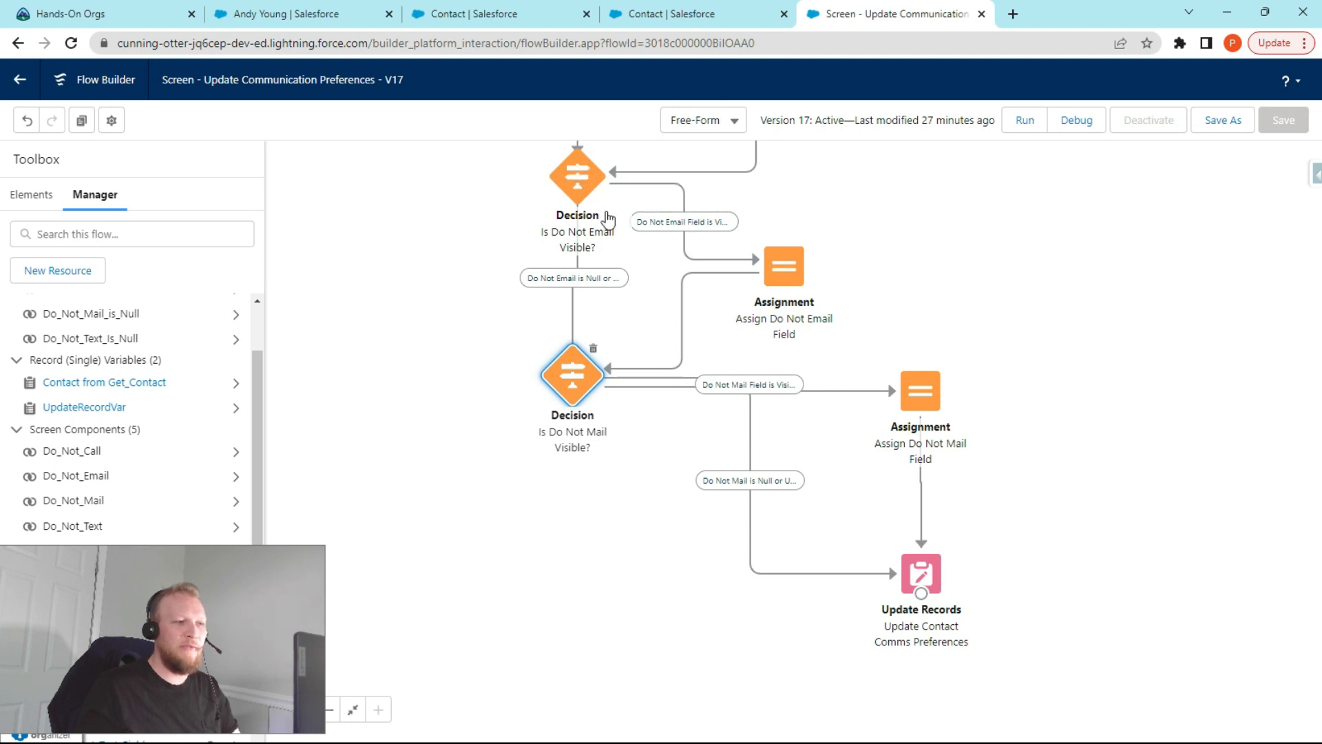
# - Inspect the record variable selected for updating in the Update Contact Comms Preferences element
pyautogui.doubleClick(918, 573)
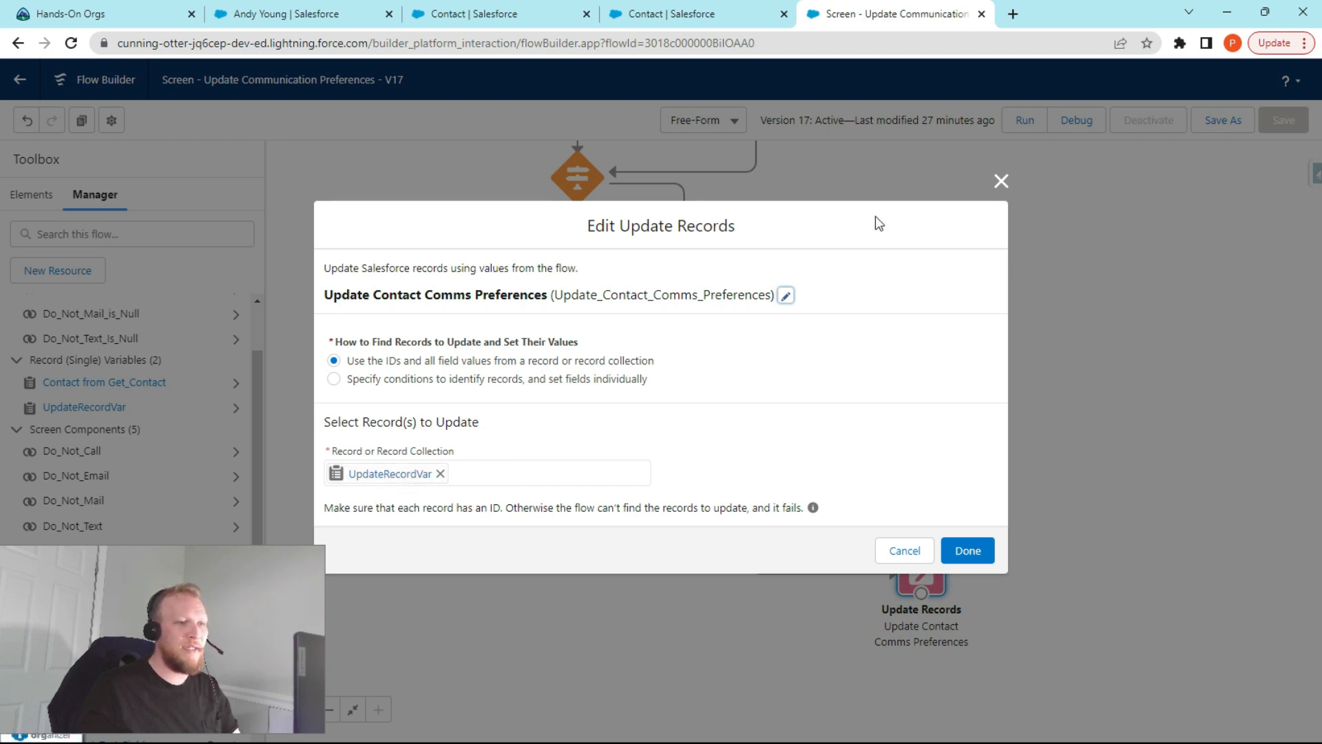
pyautogui.click(400, 480)
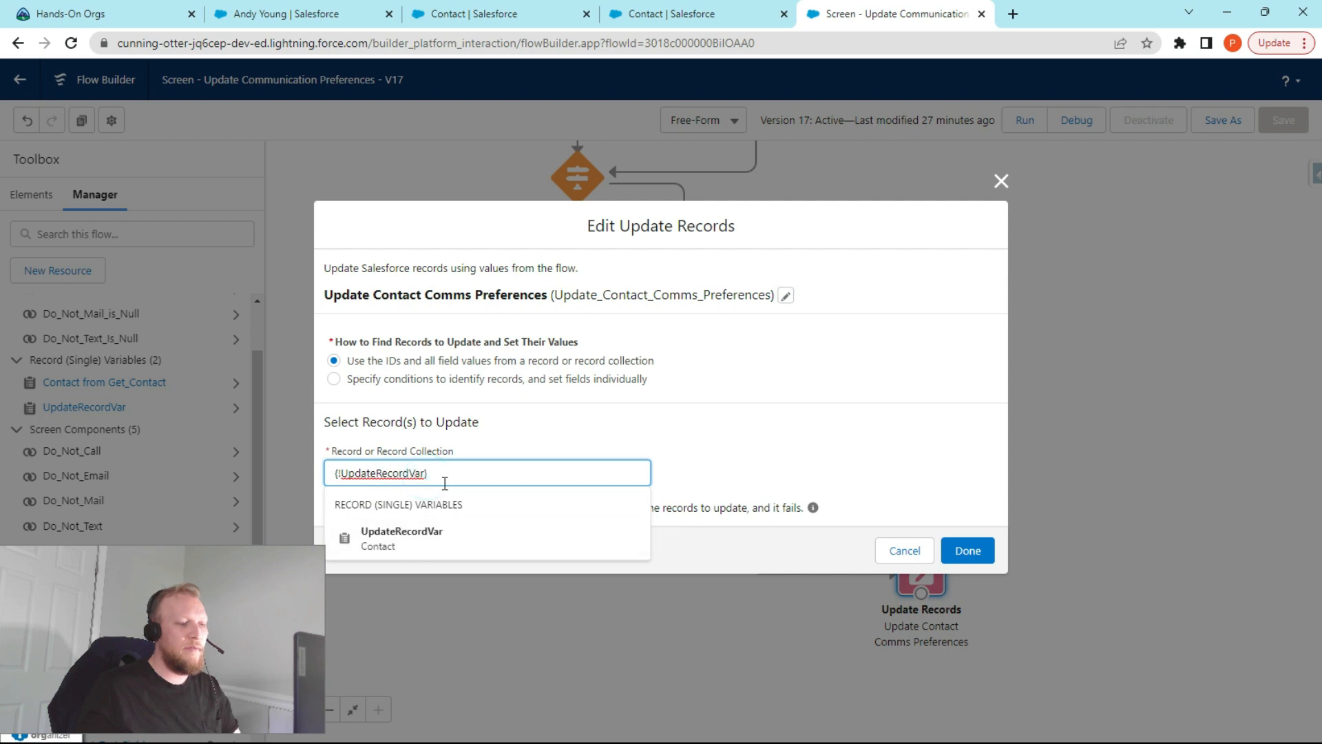
pyautogui.click(511, 413)
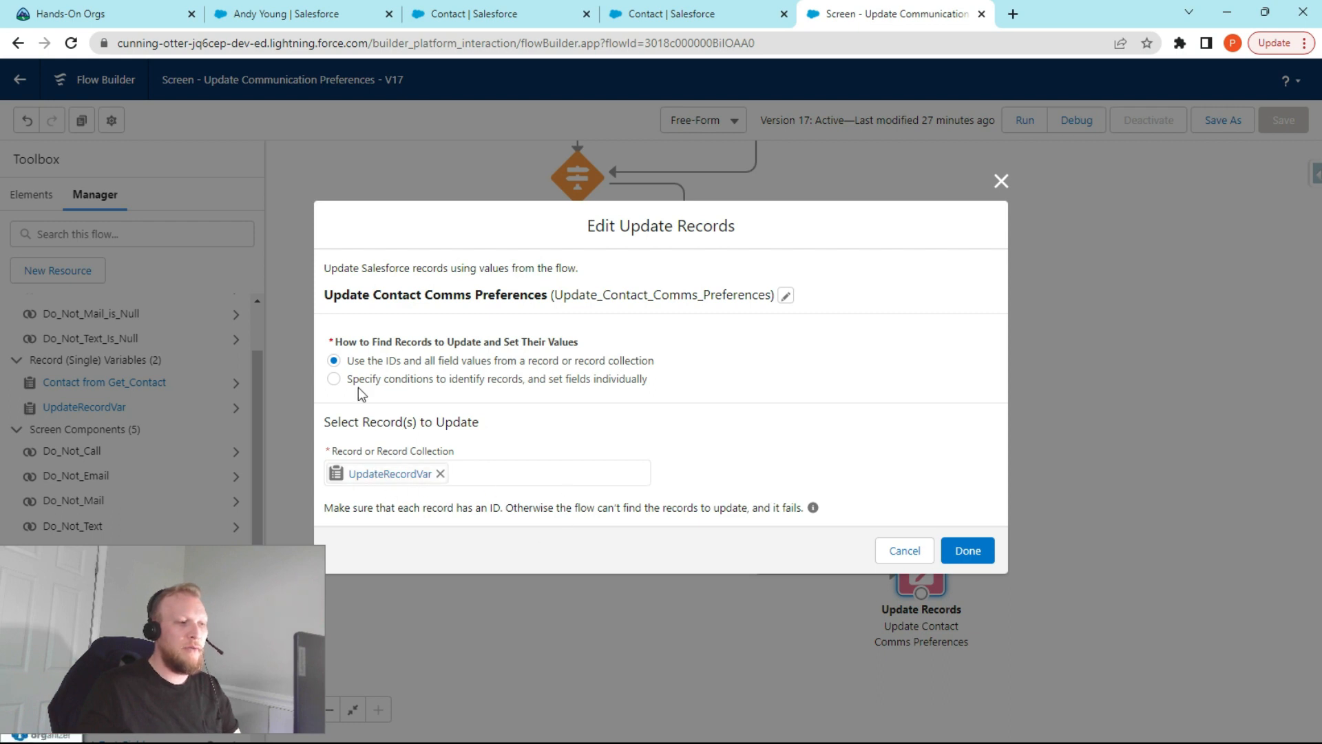
# - Try specifying conditions to identify the records and set fields individually, with Contact as the object
pyautogui.click(334, 381)
pyautogui.click(429, 490)
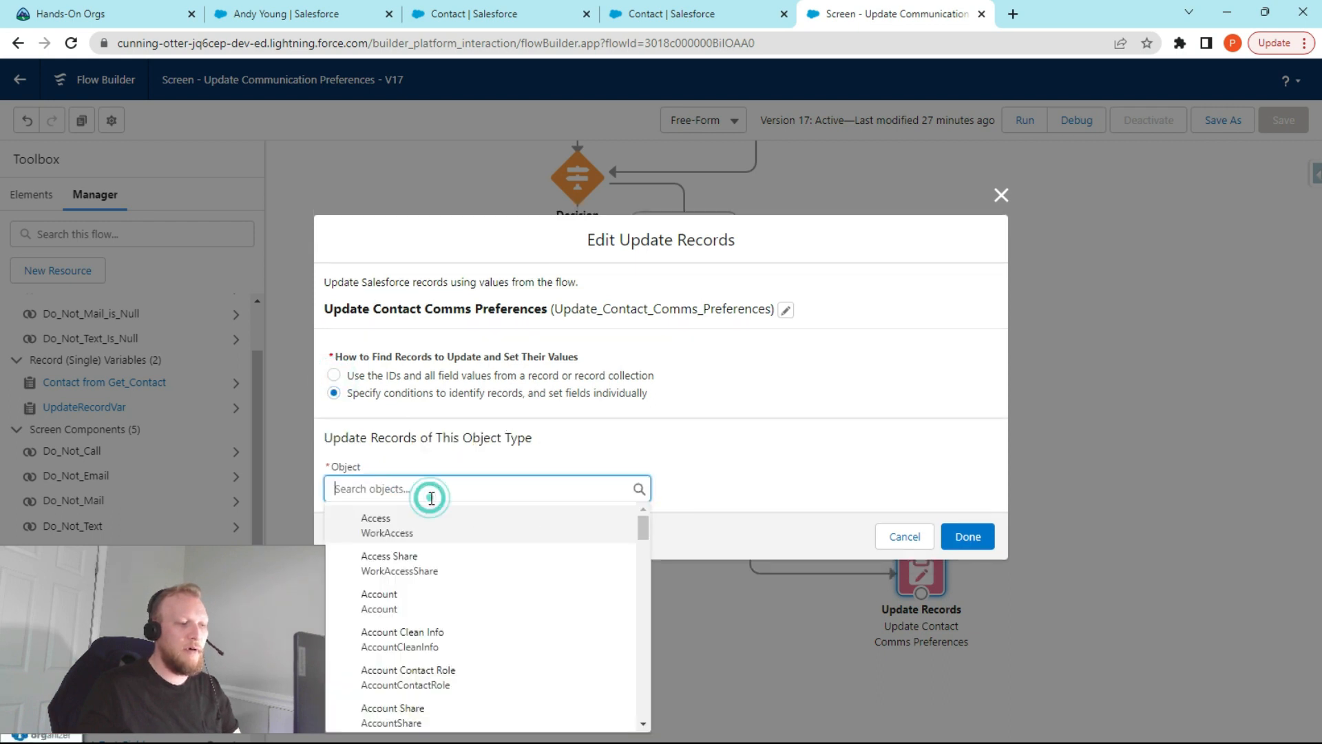
pyautogui.write('cont')
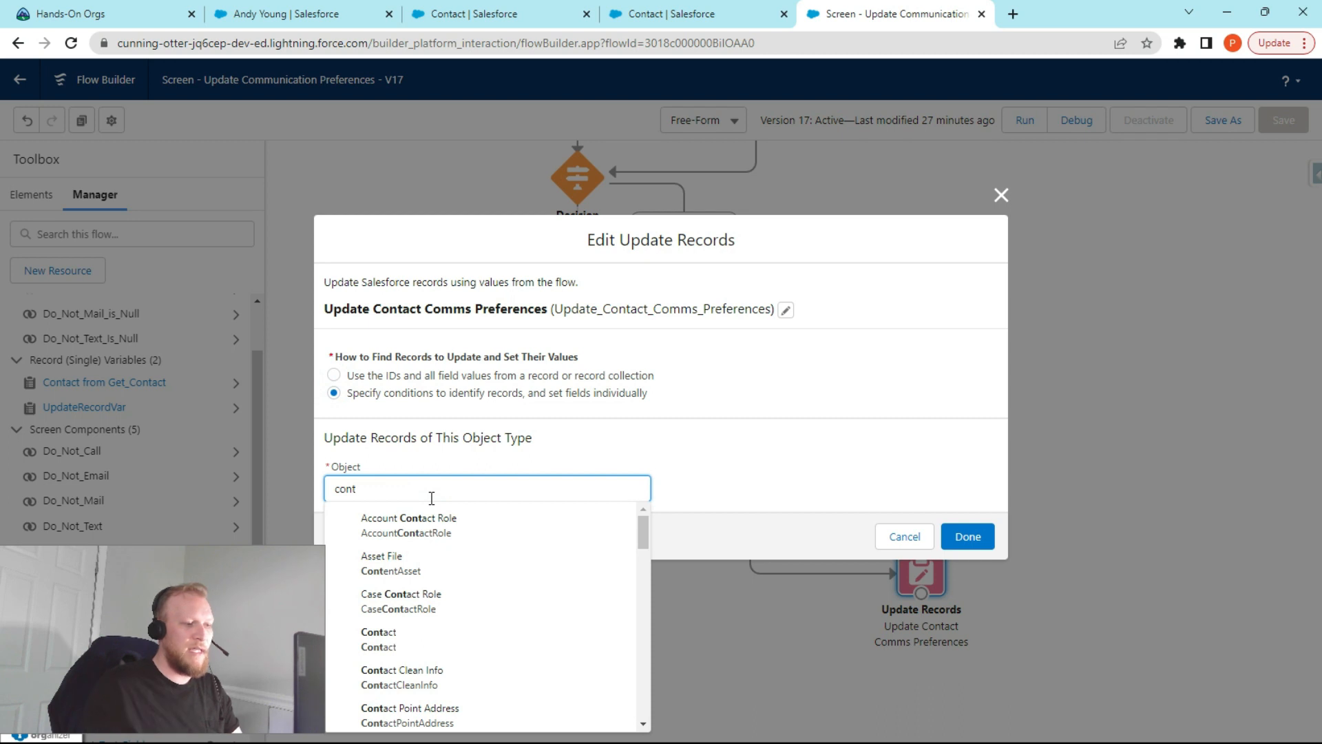
pyautogui.click(379, 639)
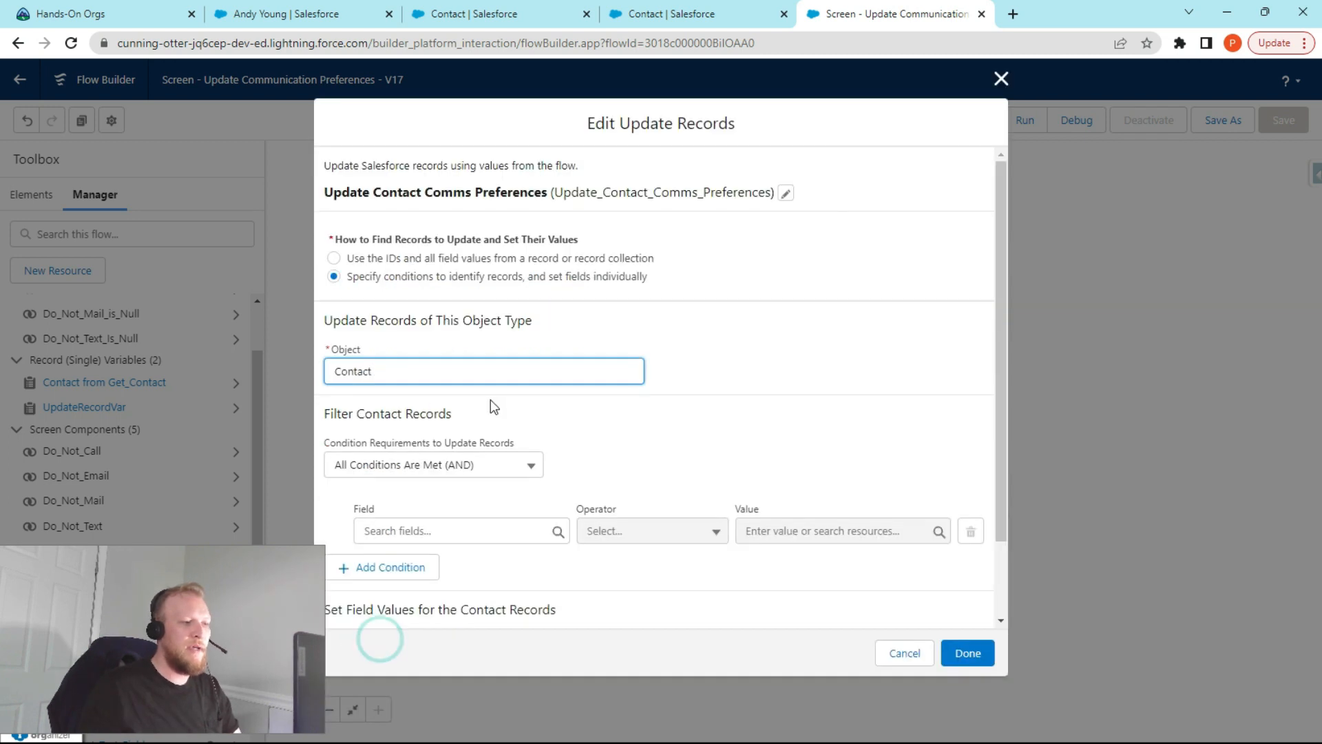
pyautogui.scroll(-2, 491, 400)
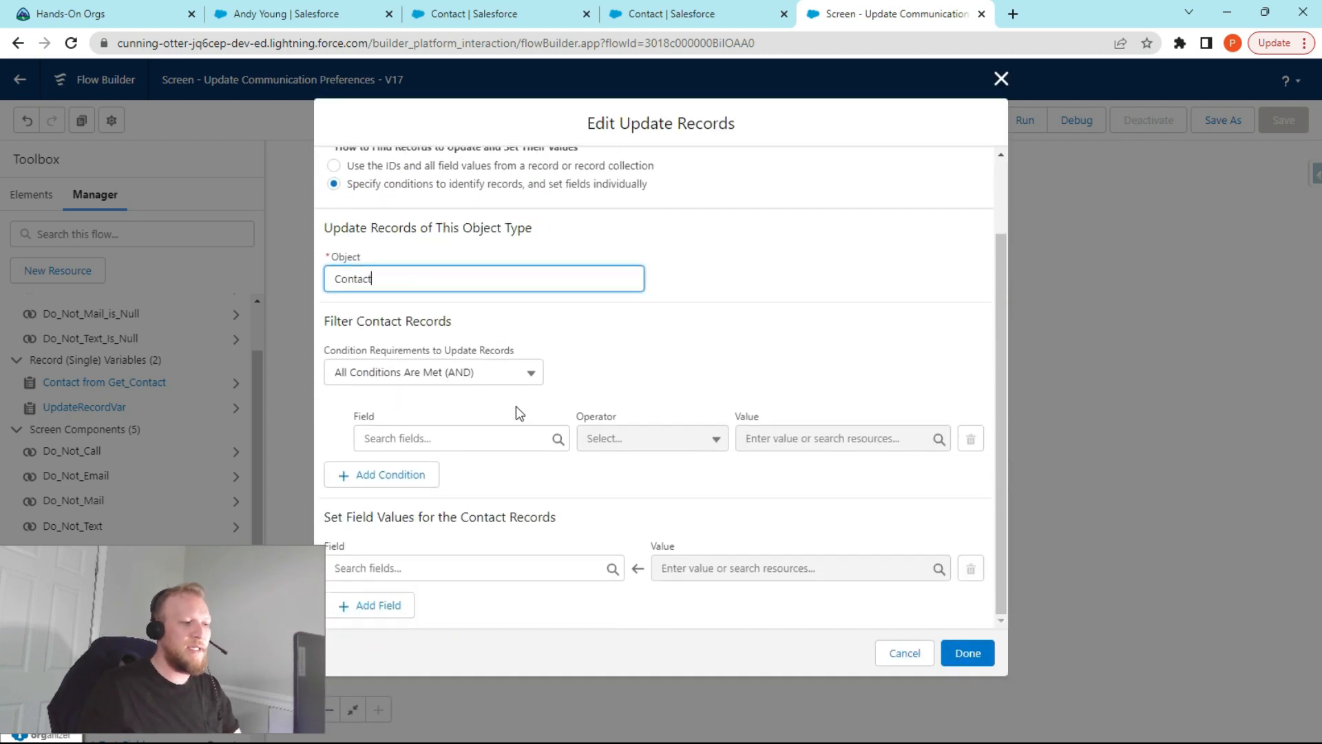
# - Set the contact field Do_Not_Call__c to the value of UpdateRecordVar > Do Not Call
pyautogui.click(475, 572)
pyautogui.scroll(-5, 473, 516)
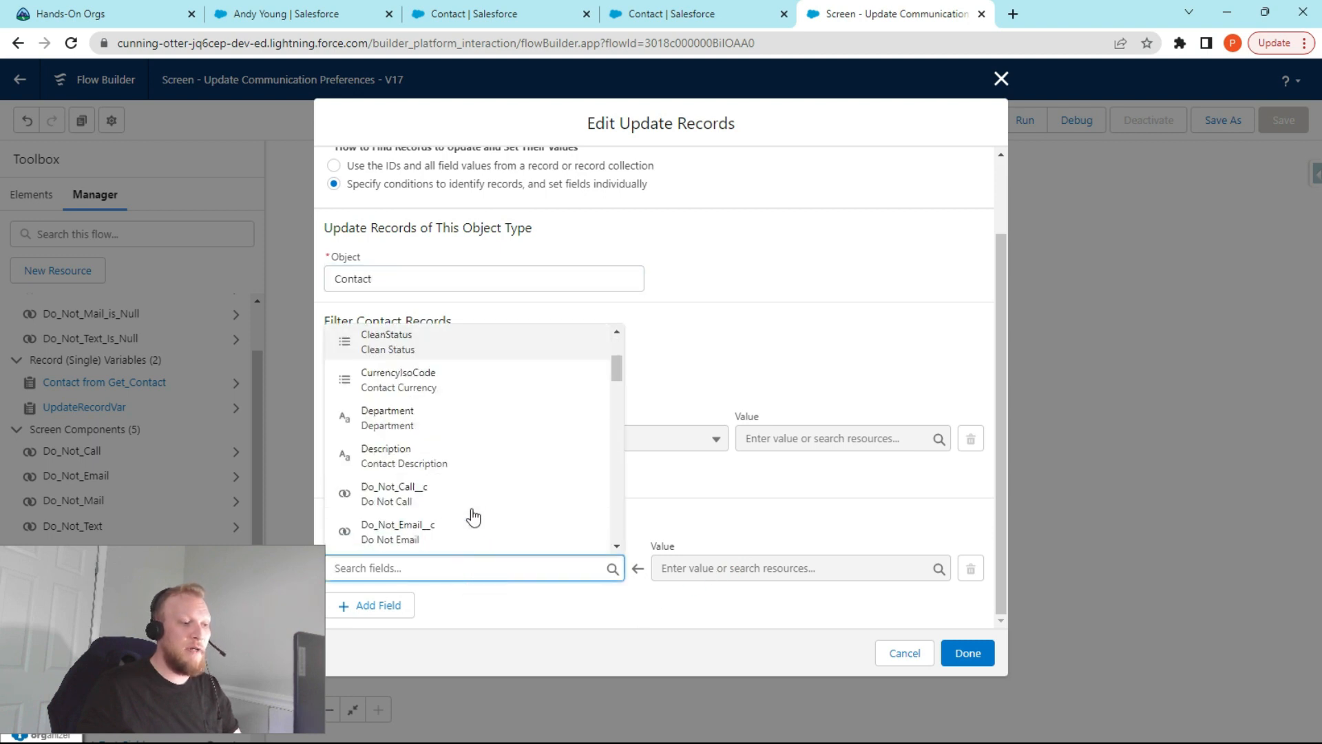
pyautogui.scroll(2, 451, 501)
pyautogui.click(414, 410)
pyautogui.click(712, 565)
pyautogui.scroll(-5, 779, 478)
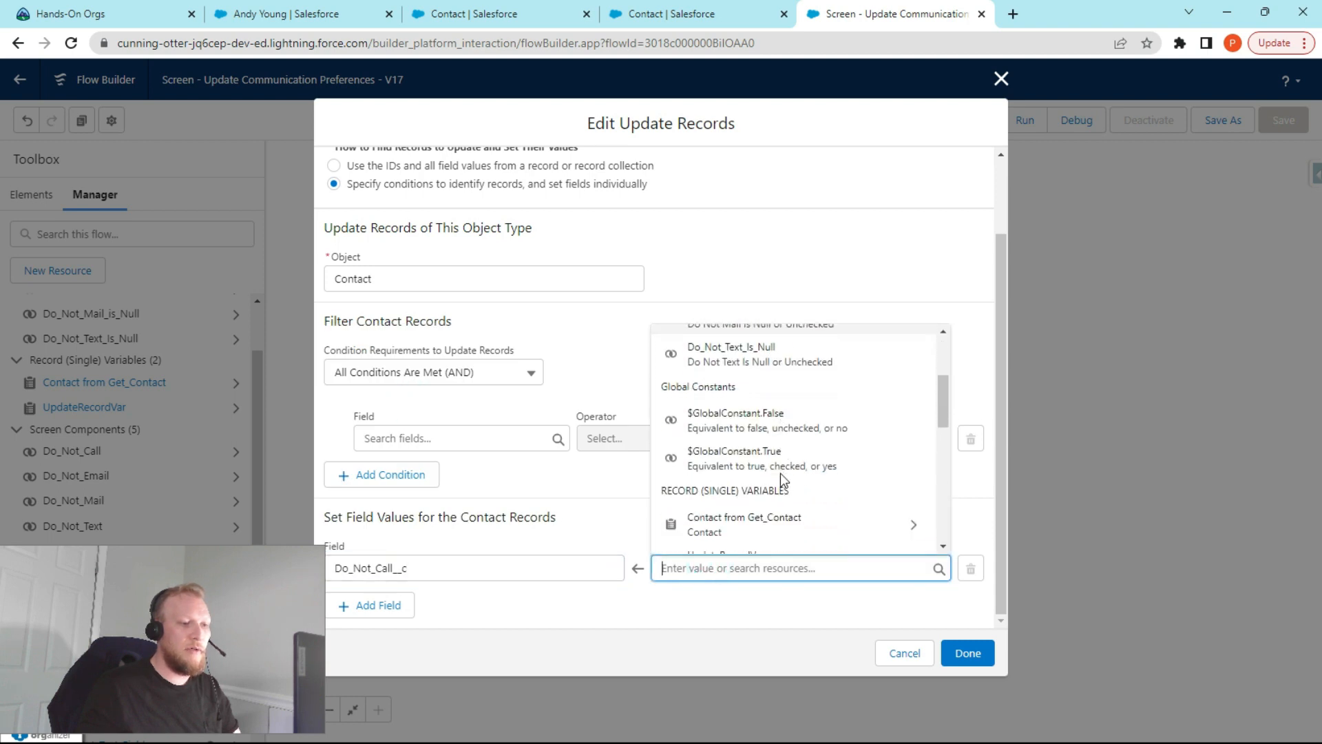
pyautogui.scroll(-2, 779, 480)
pyautogui.scroll(2, 776, 476)
pyautogui.click(767, 481)
pyautogui.scroll(-1, 764, 390)
pyautogui.scroll(-4, 782, 442)
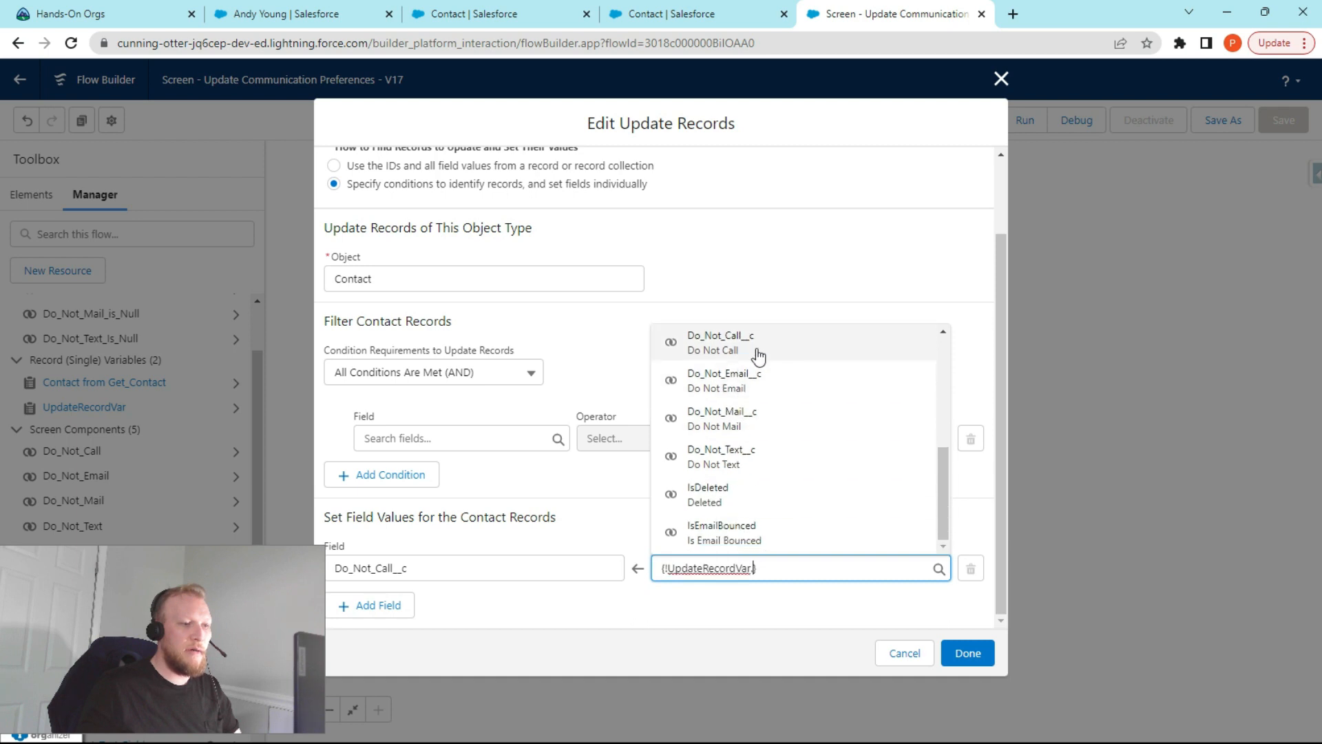
pyautogui.click(755, 347)
pyautogui.click(770, 484)
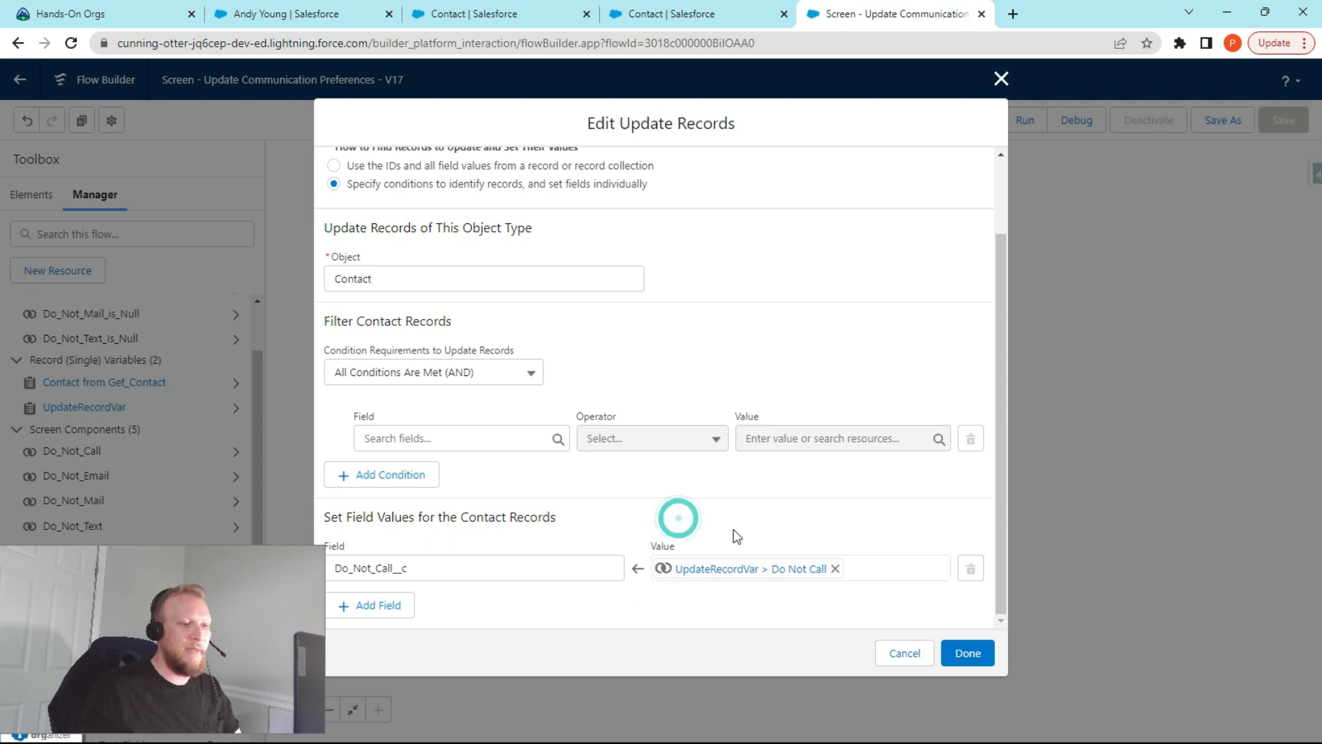
pyautogui.scroll(1, 568, 498)
pyautogui.scroll(-1, 569, 506)
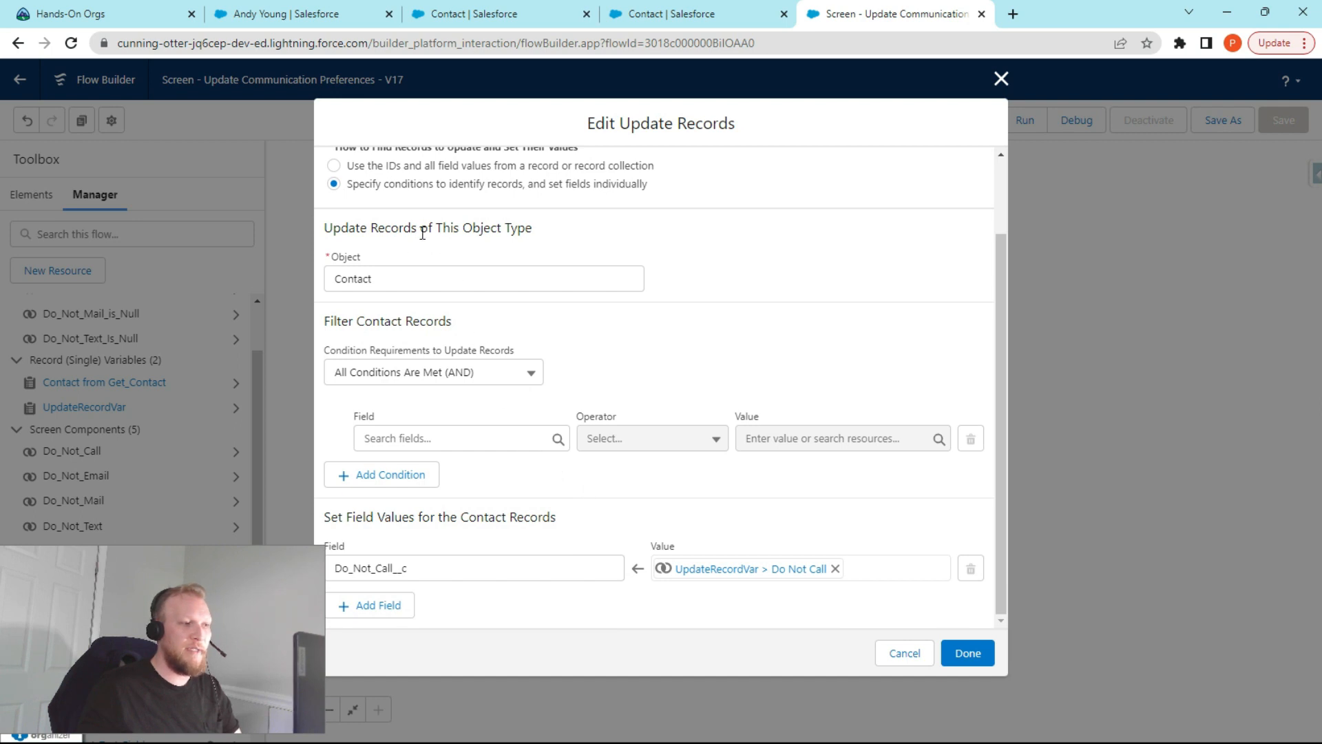
# - Switch the element back to using the IDs and all field values, reselect UpdateRecordVar as the record and accept the settings
pyautogui.scroll(3, 358, 254)
pyautogui.click(336, 249)
pyautogui.click(415, 475)
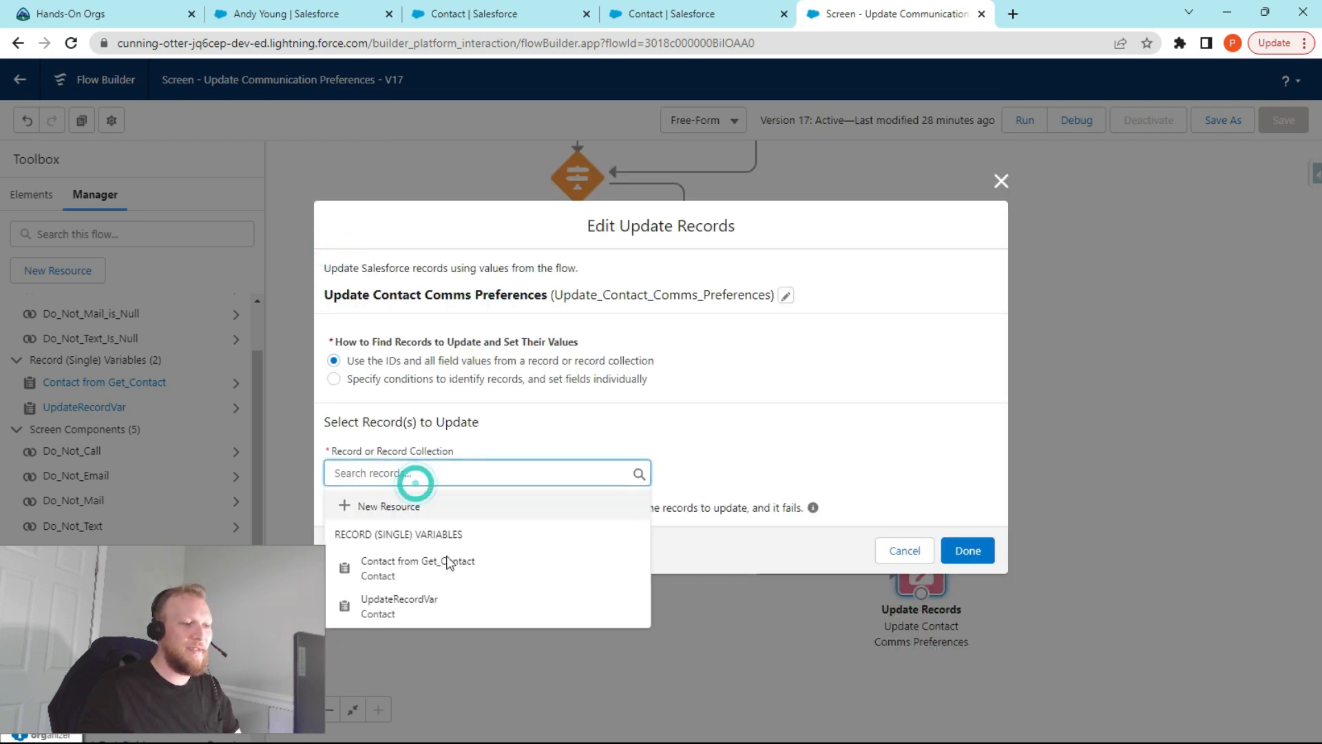
pyautogui.click(437, 606)
pyautogui.click(734, 402)
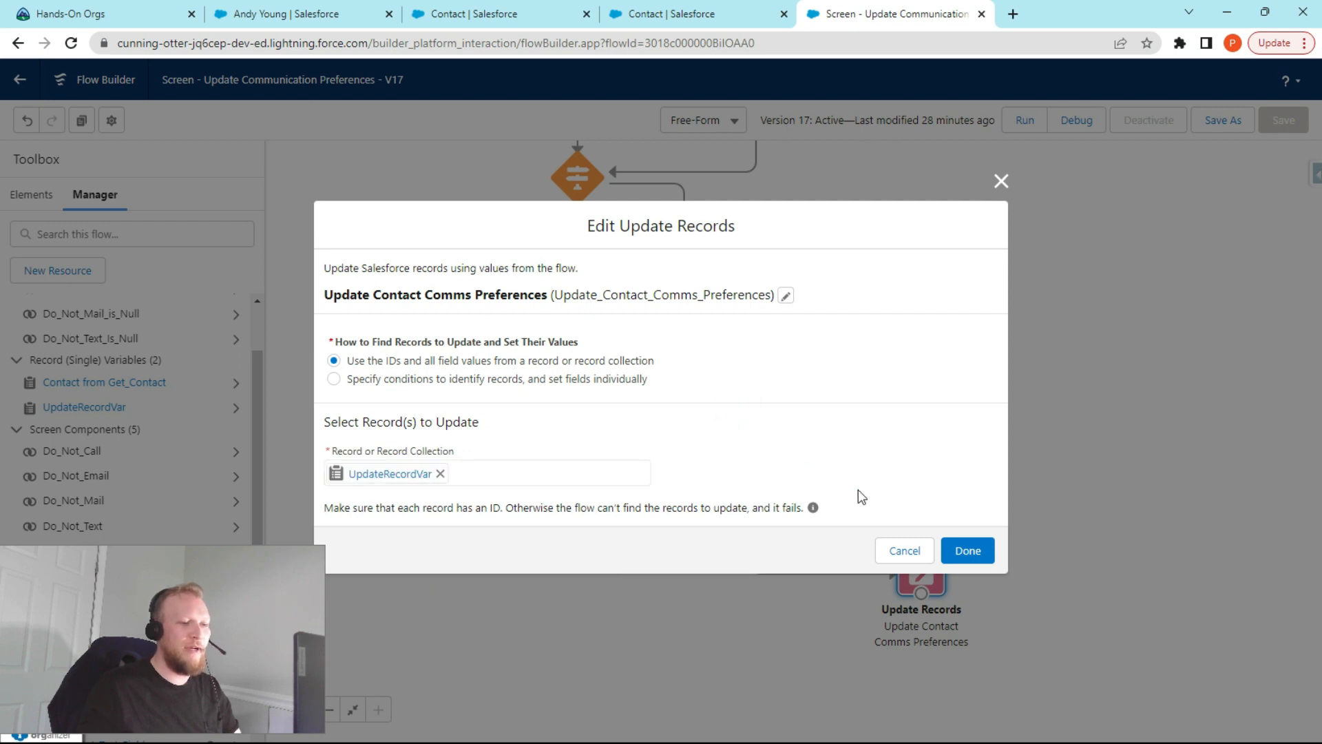
pyautogui.click(967, 551)
# - Start a debug run of the flow, entering the contact's record ID as the recordId input variable
pyautogui.moveTo(852, 217); pyautogui.dragTo(840, 393)
pyautogui.moveTo(985, 488); pyautogui.dragTo(964, 299)
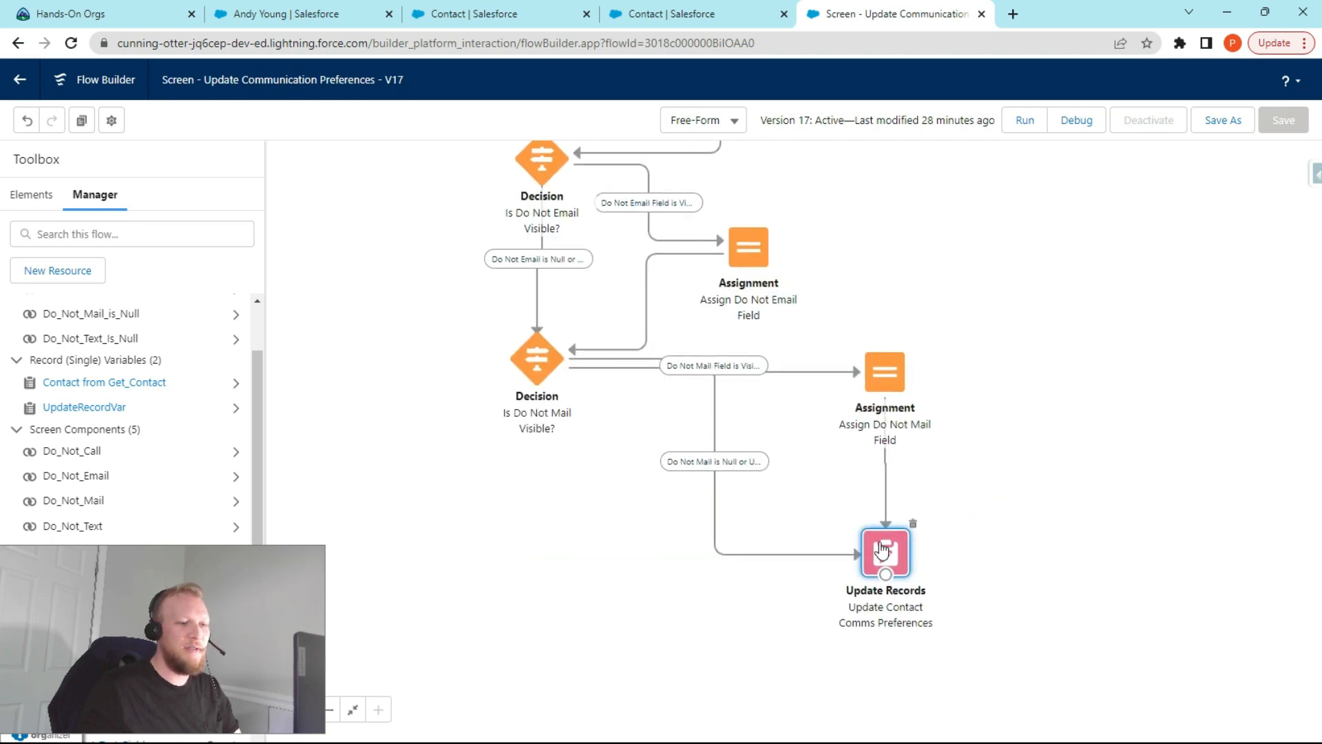
pyautogui.moveTo(872, 219); pyautogui.dragTo(751, 505)
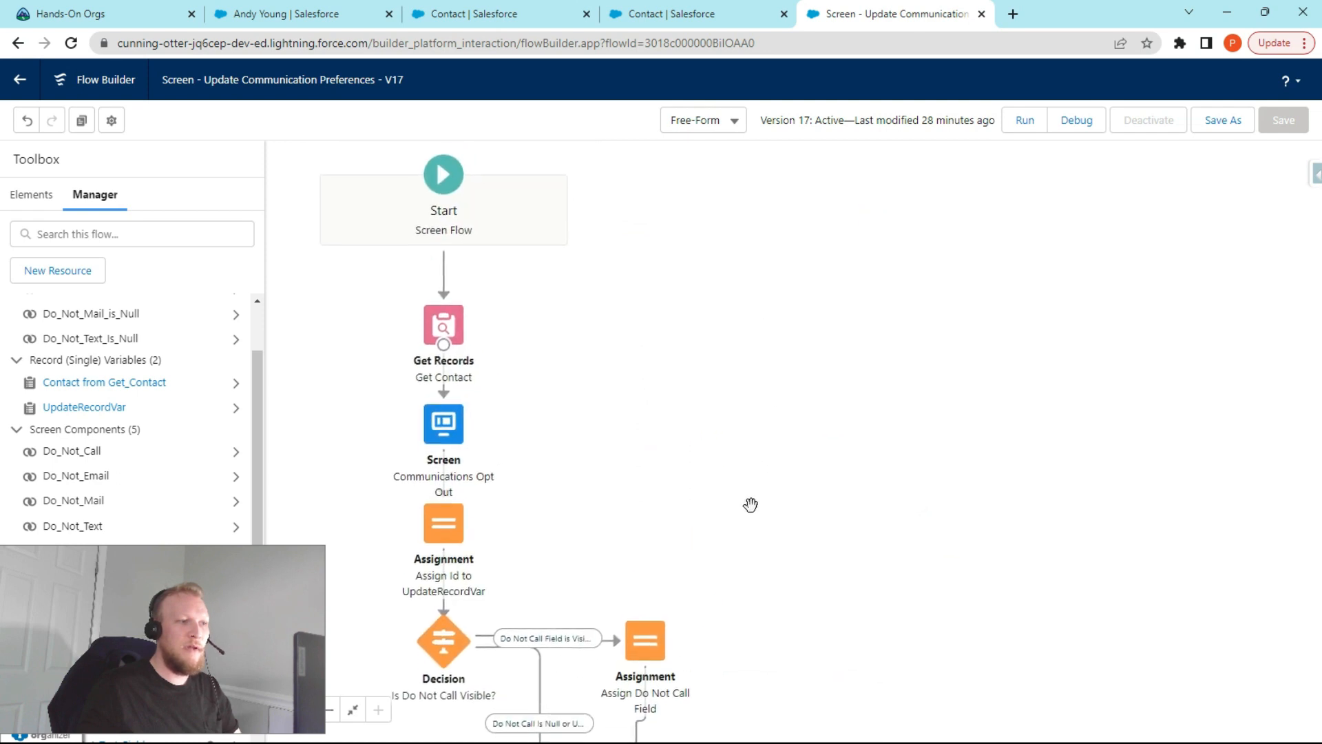
pyautogui.click(1078, 121)
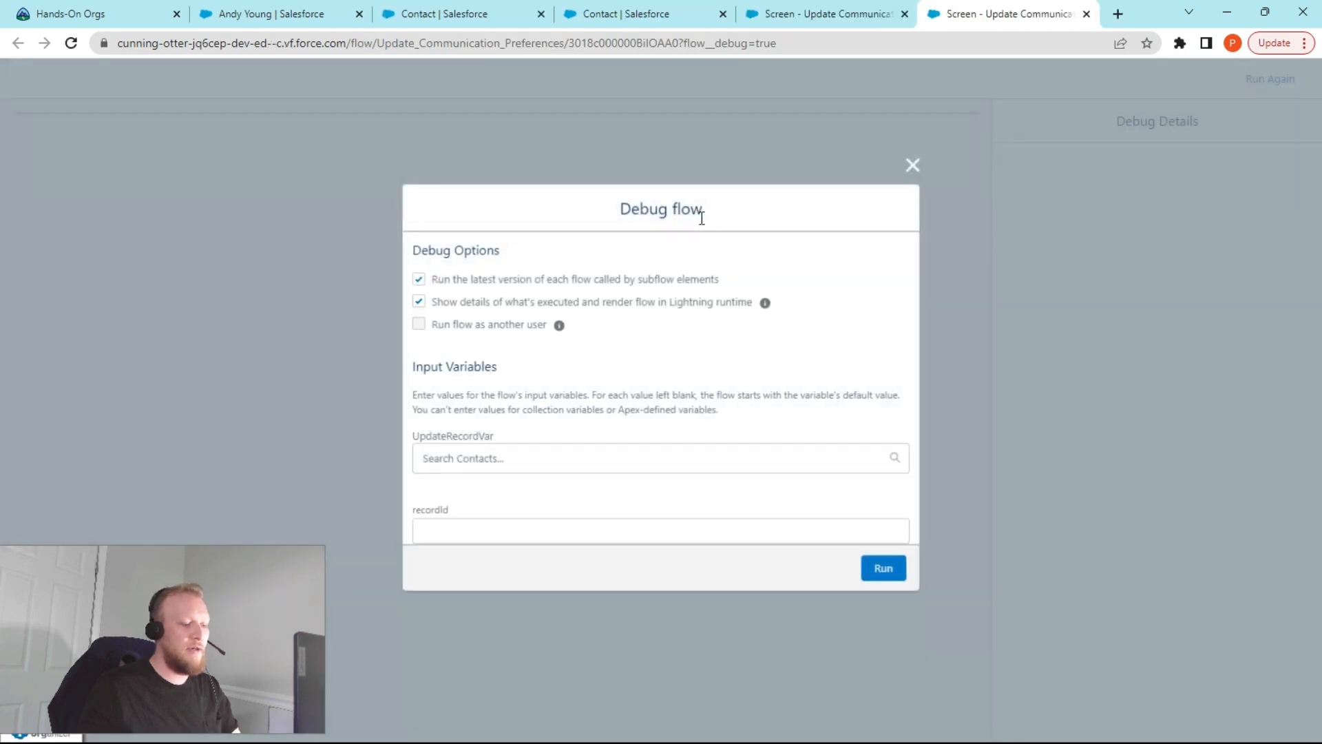
pyautogui.click(539, 527)
pyautogui.write('0038c000030mOpNAAU')
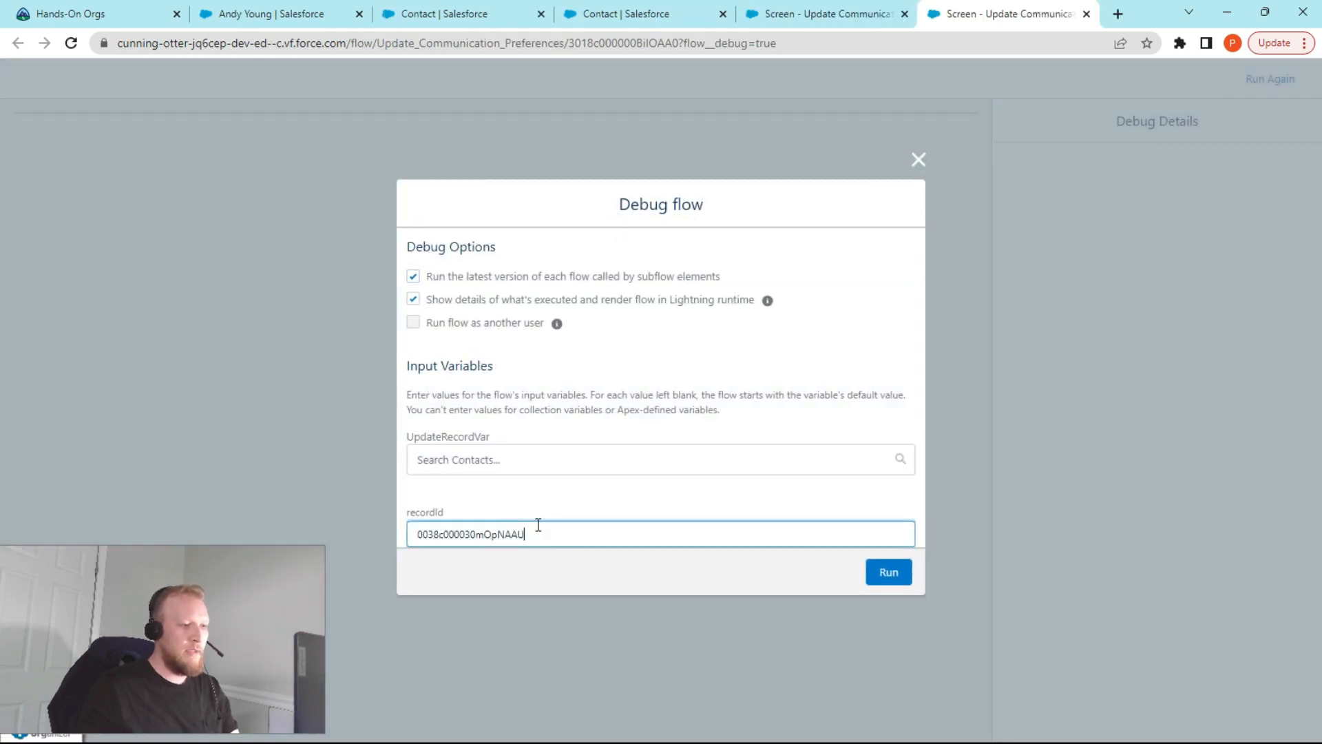
pyautogui.click(889, 573)
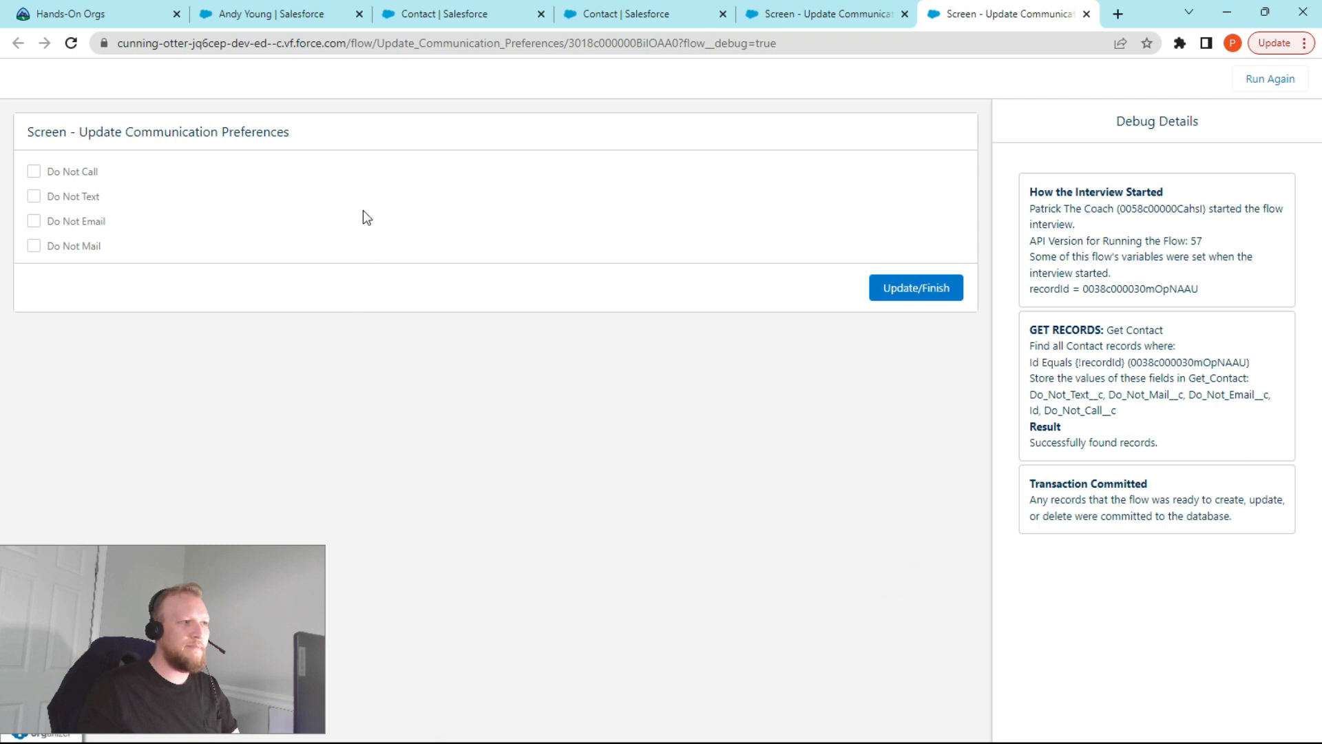
# - Tick Do Not Call, Do Not Text, Do Not Email and Do Not Mail on the flow screen, submit it and check the debug details
pyautogui.click(275, 13)
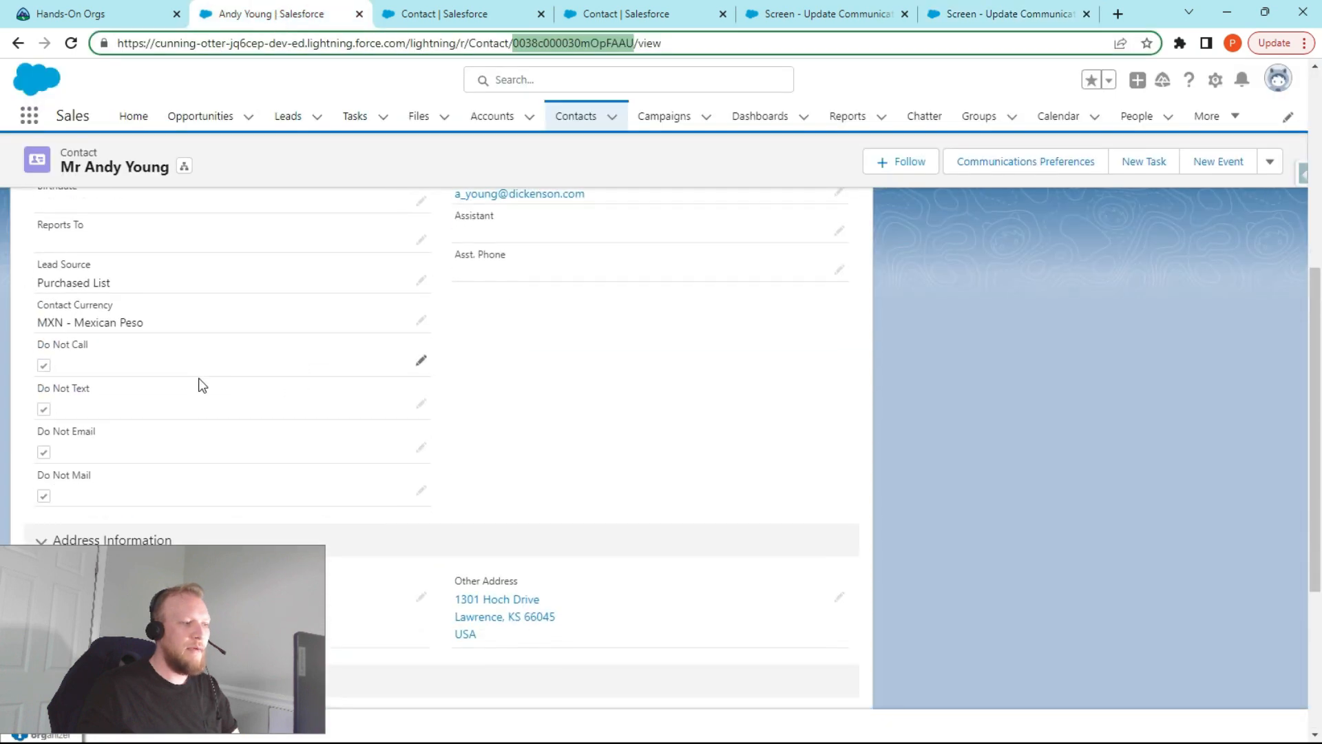
pyautogui.click(989, 15)
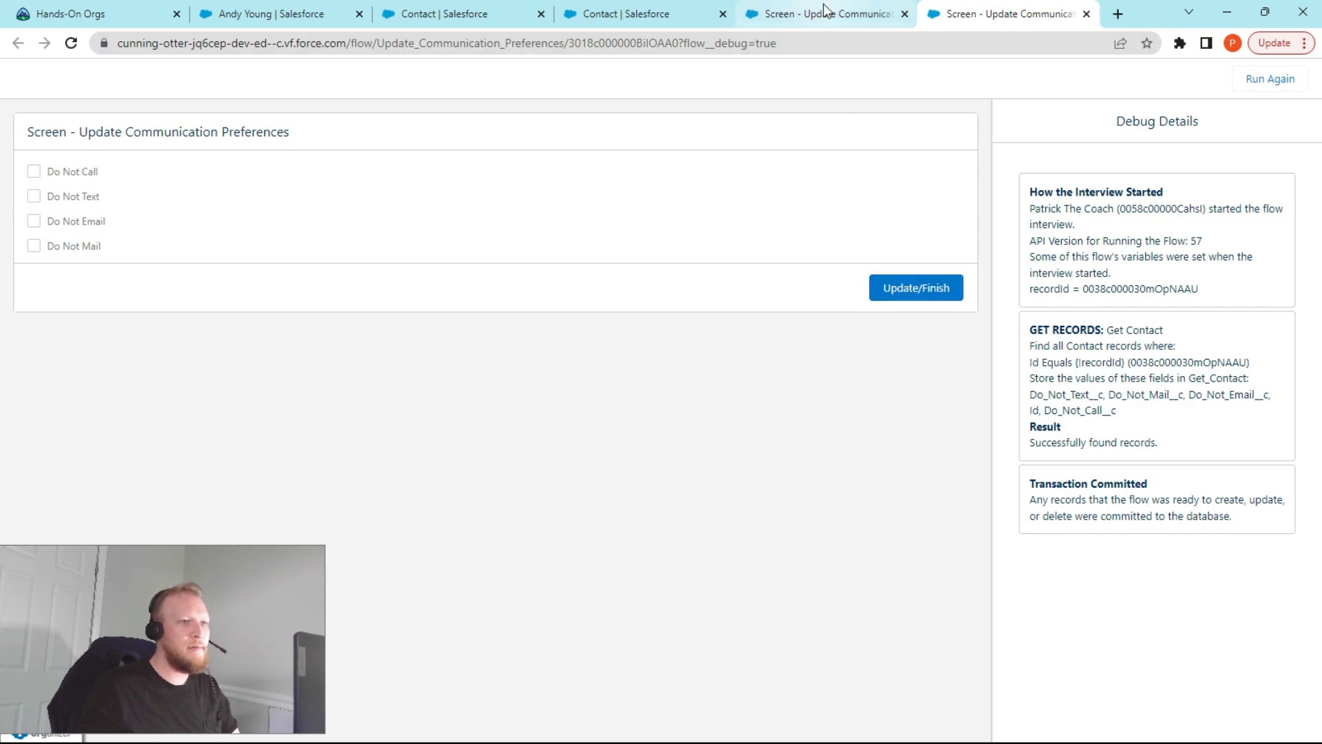
pyautogui.click(34, 172)
pyautogui.click(34, 197)
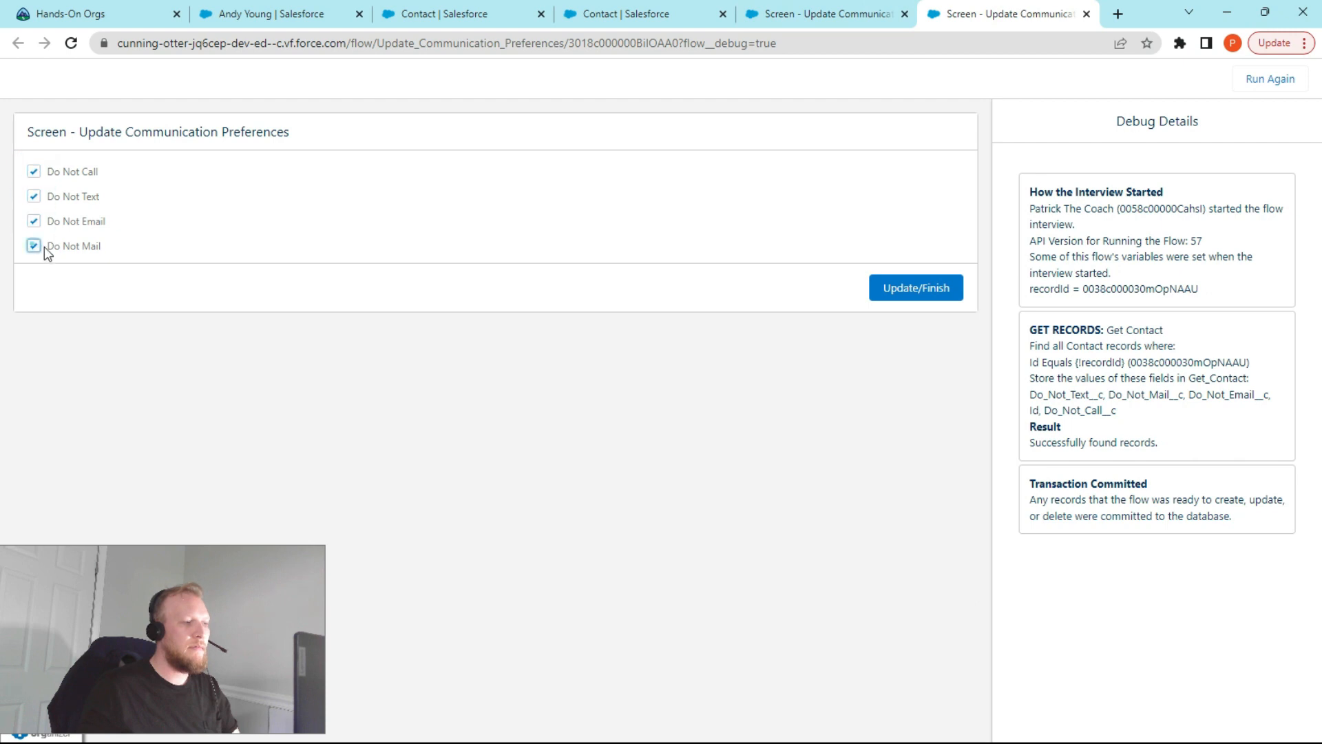
pyautogui.click(939, 294)
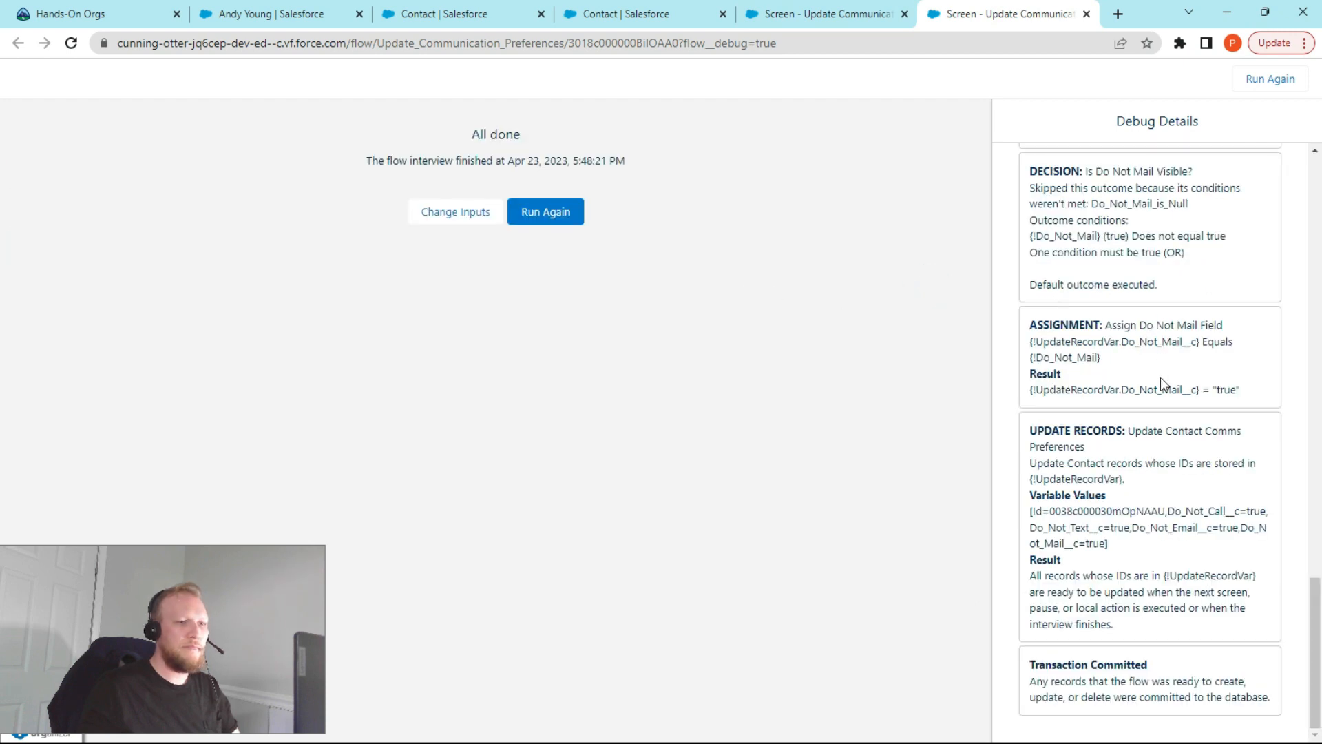
pyautogui.scroll(20, 1124, 352)
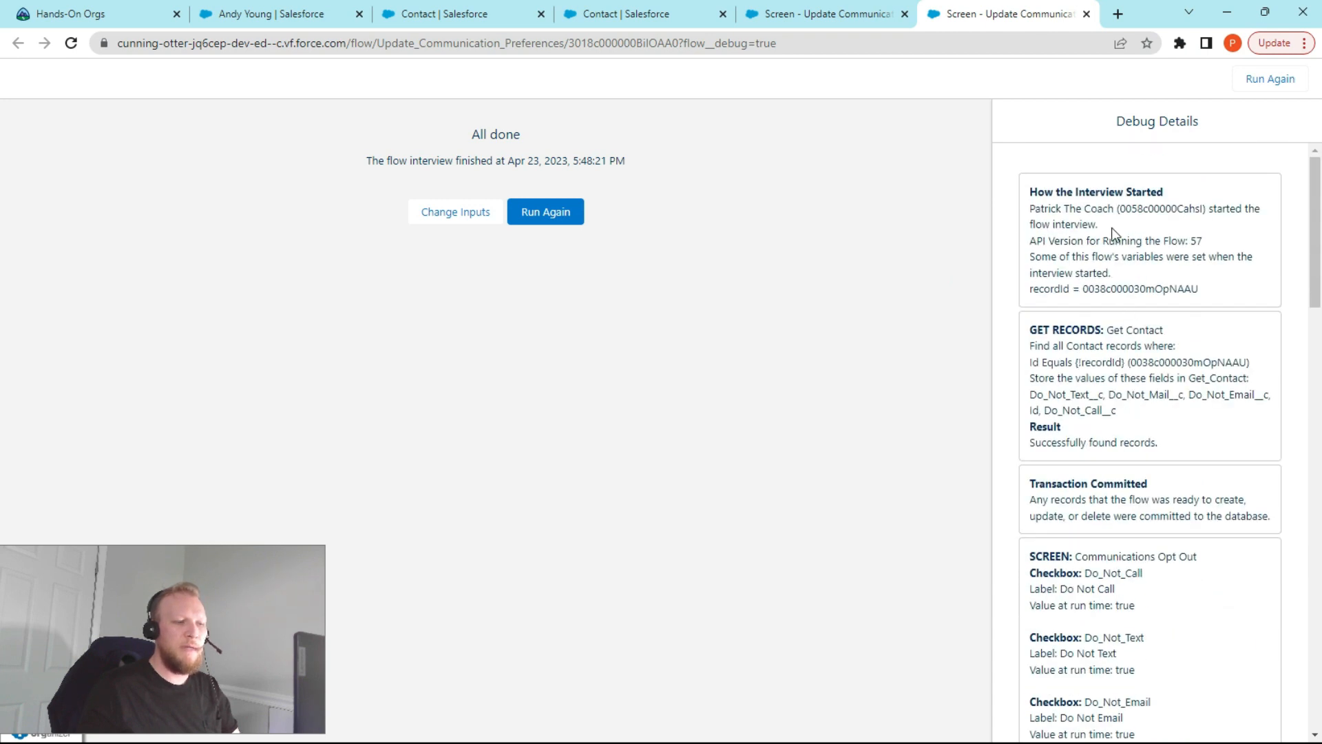
pyautogui.scroll(-1, 1132, 238)
pyautogui.scroll(1, 1122, 236)
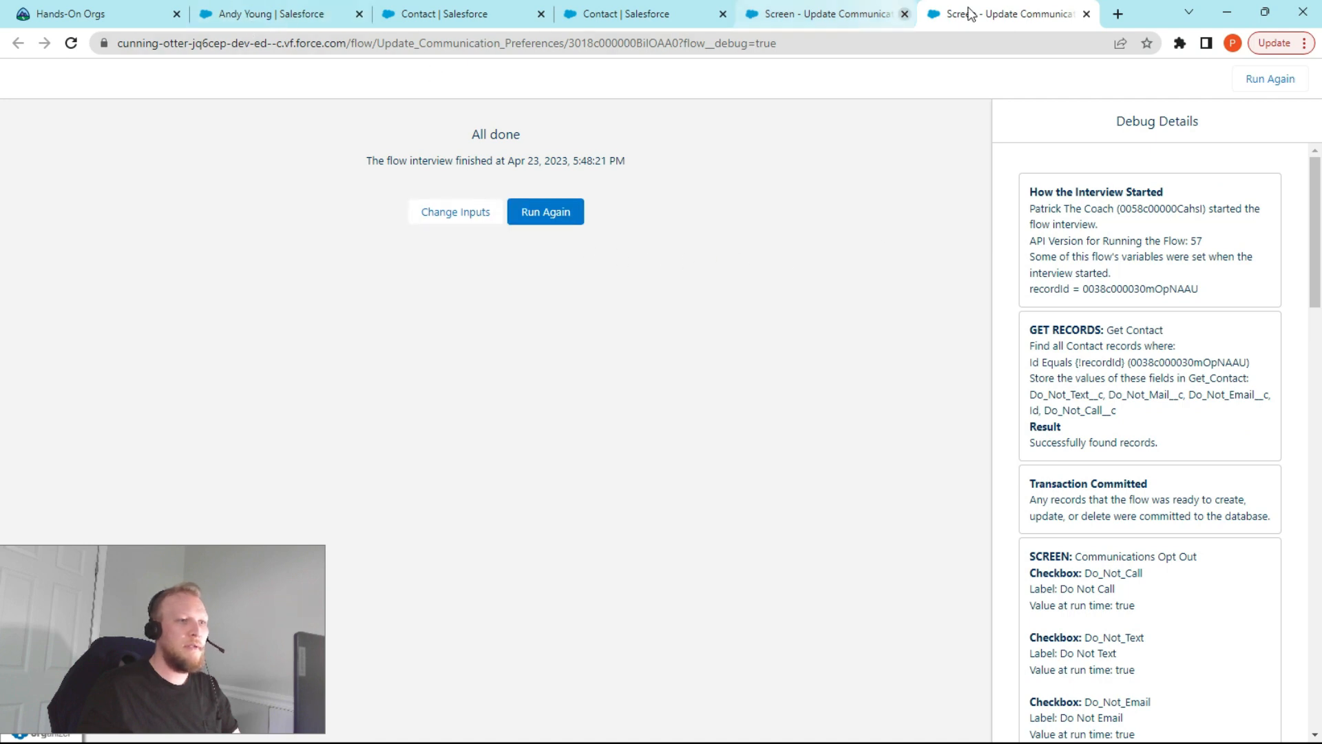
# - Rerun the debug through its inputs with the same contact's record ID, read the flow screen's message and finish the interview
pyautogui.click(460, 215)
pyautogui.click(581, 530)
pyautogui.click(874, 572)
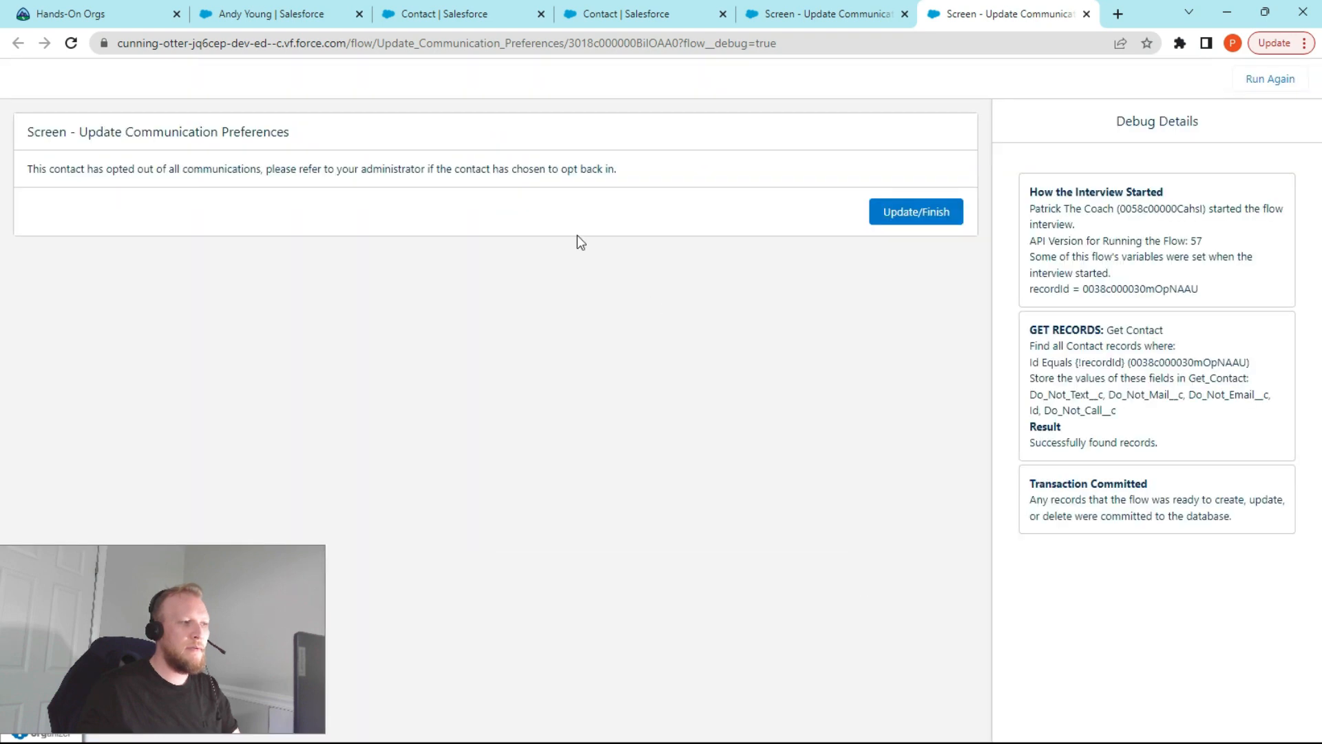
pyautogui.moveTo(28, 169); pyautogui.dragTo(633, 175)
pyautogui.click(626, 170)
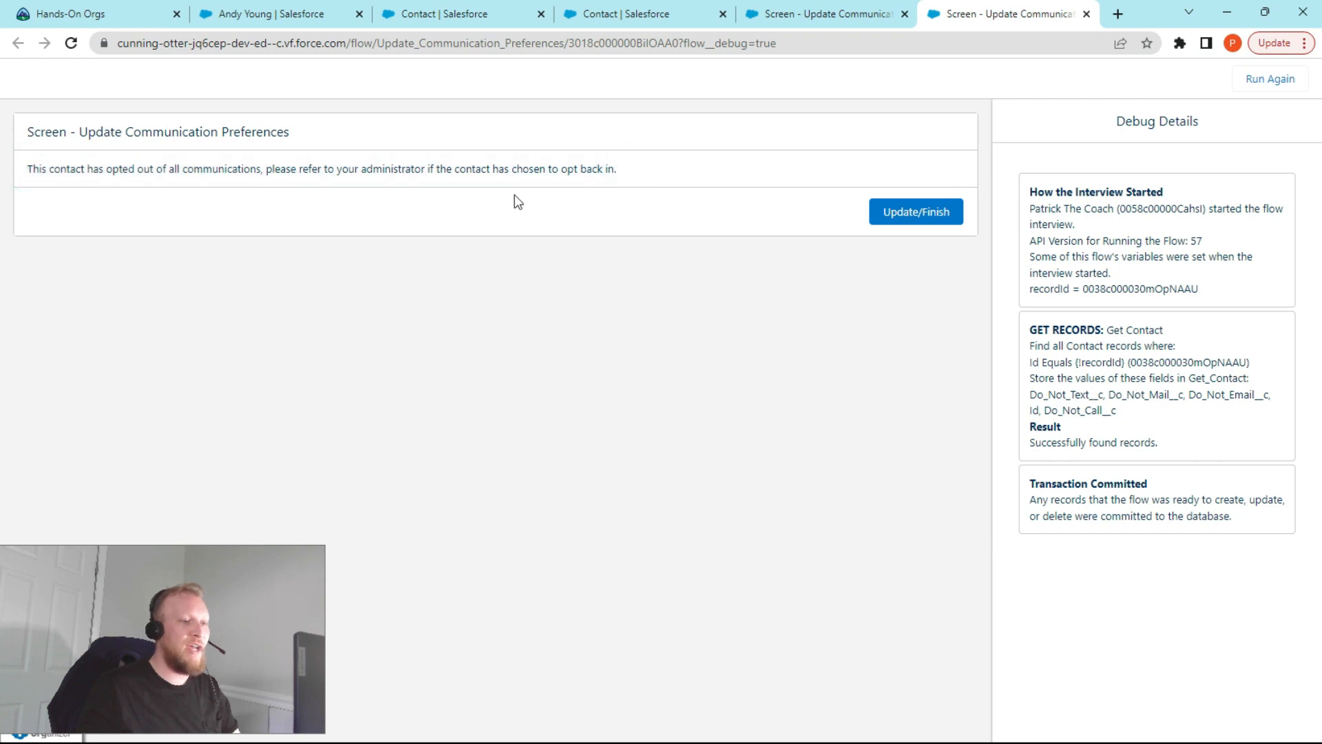
pyautogui.click(903, 215)
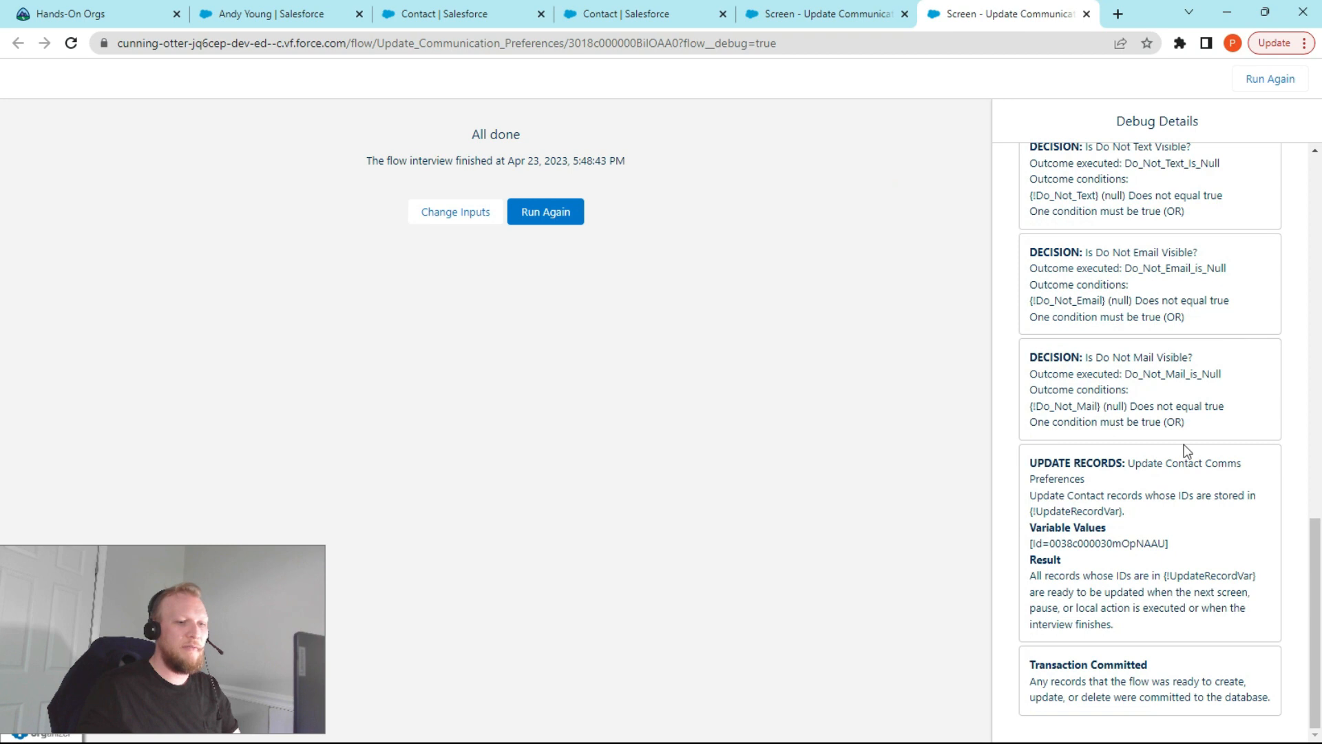
# - Examine the debug details for the fields stored by Get Contact, the screen checkboxes' run-time values and the NoOptions display text
pyautogui.scroll(15, 1126, 593)
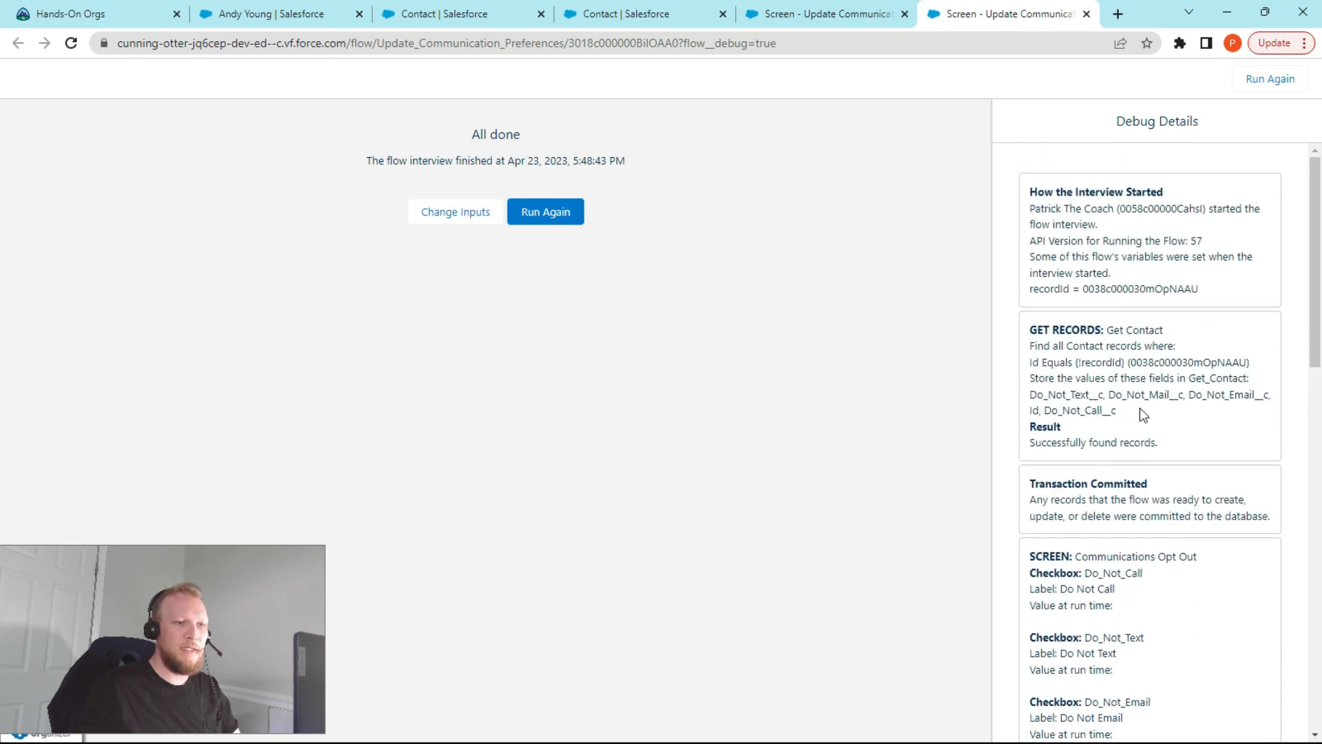
pyautogui.scroll(-3, 1081, 269)
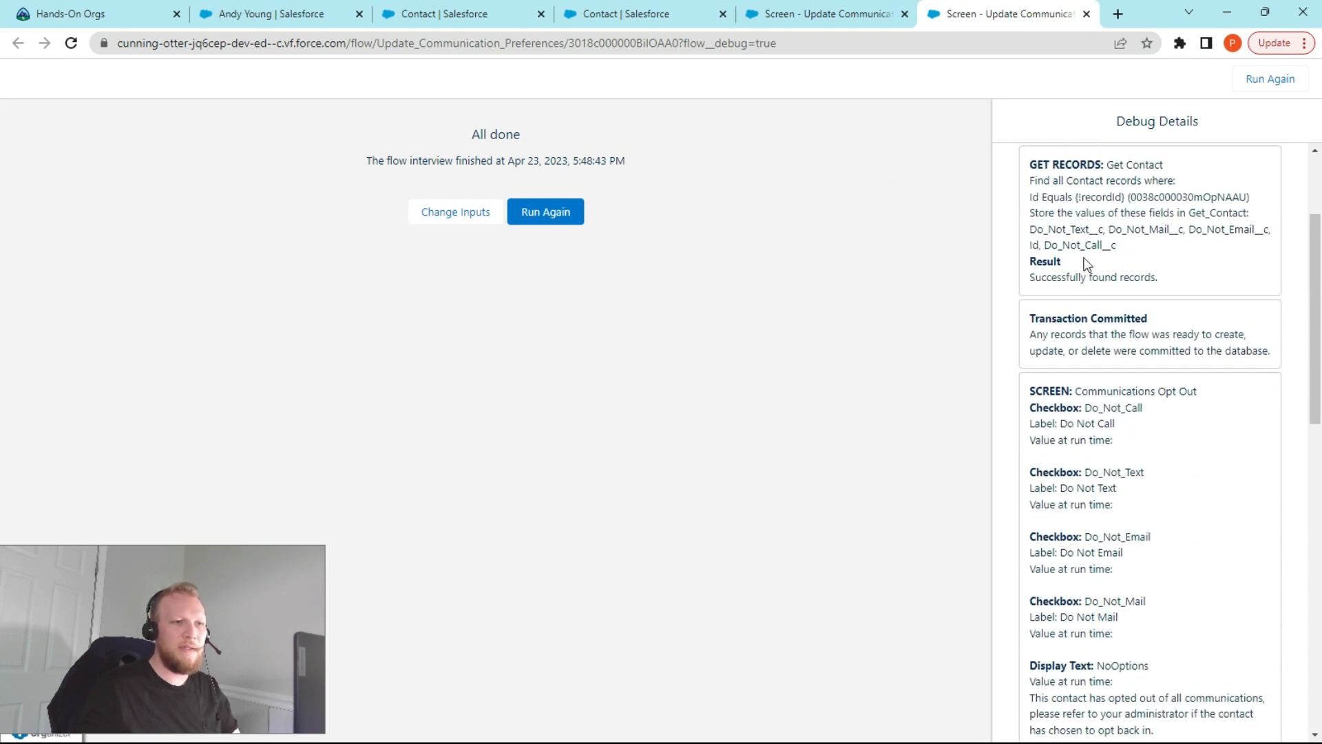
pyautogui.moveTo(1029, 164); pyautogui.dragTo(1160, 170)
pyautogui.click(1160, 169)
pyautogui.moveTo(1030, 214); pyautogui.dragTo(1174, 254)
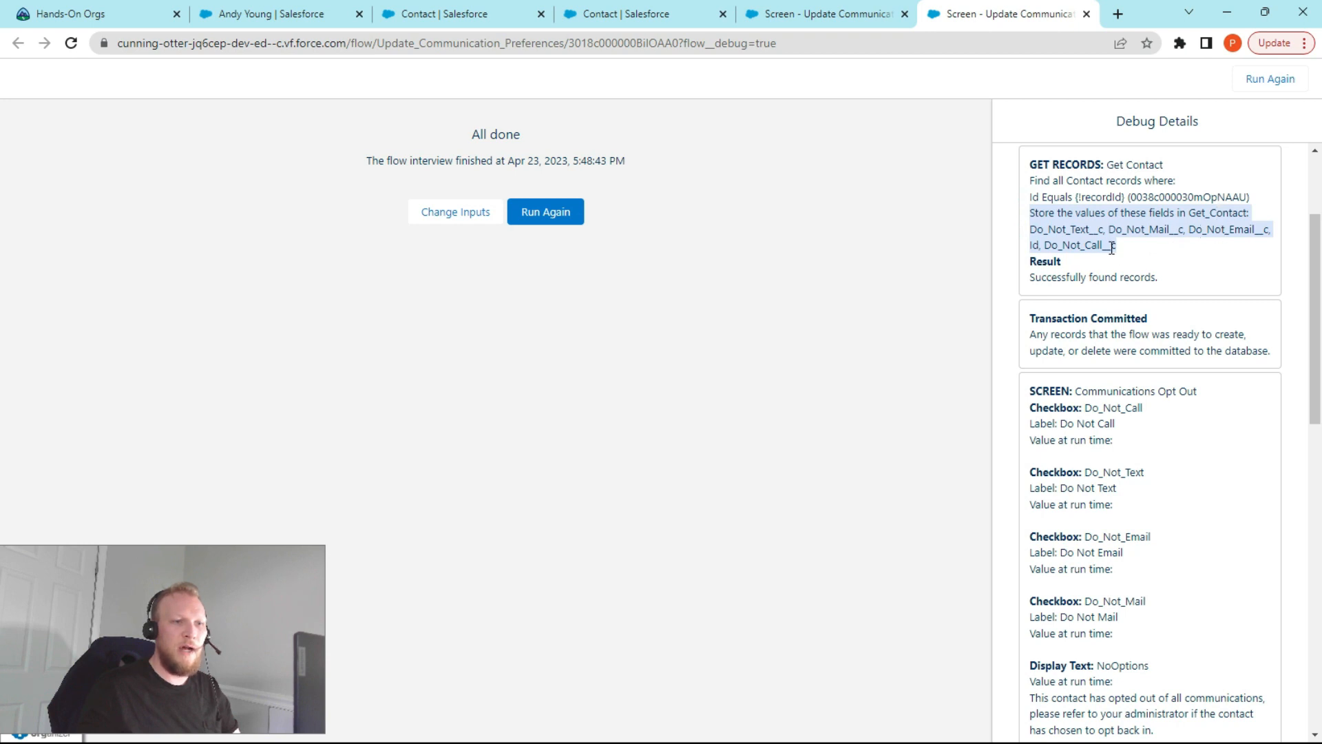
pyautogui.scroll(-3, 1205, 255)
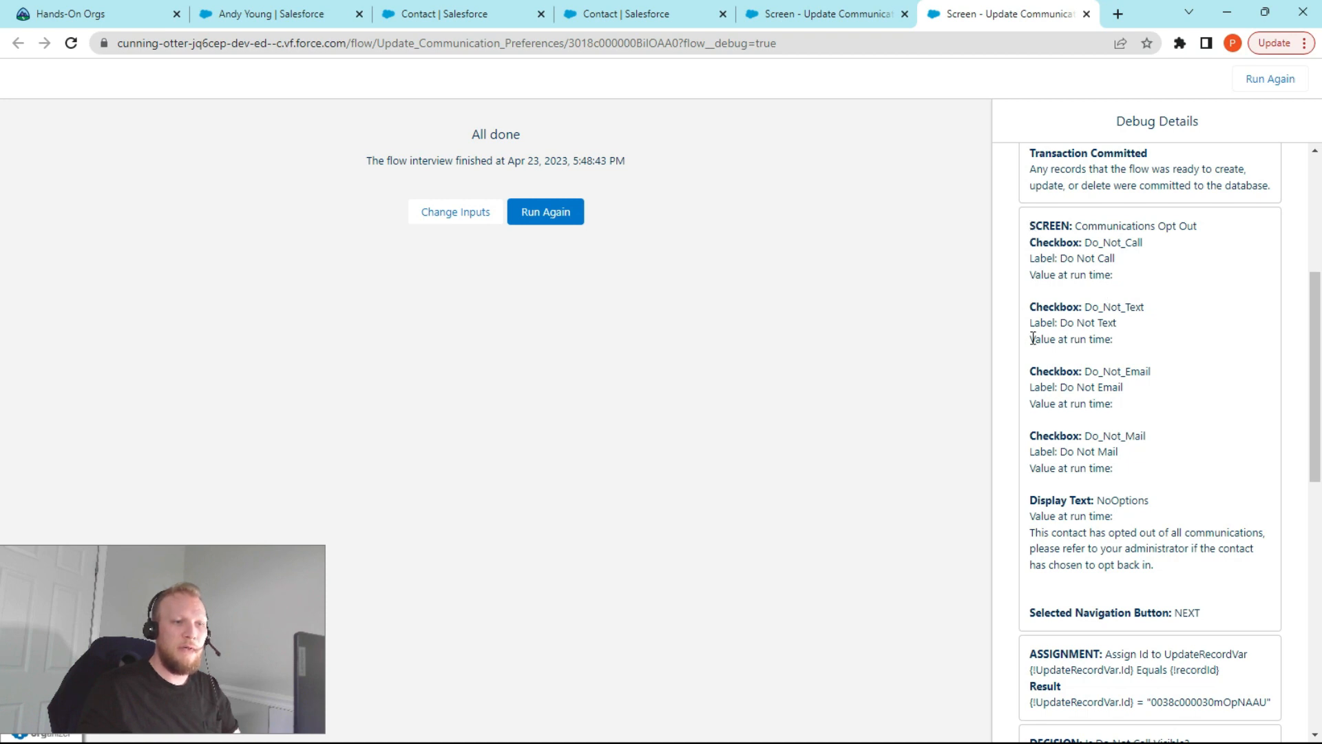
pyautogui.scroll(-6, 1189, 431)
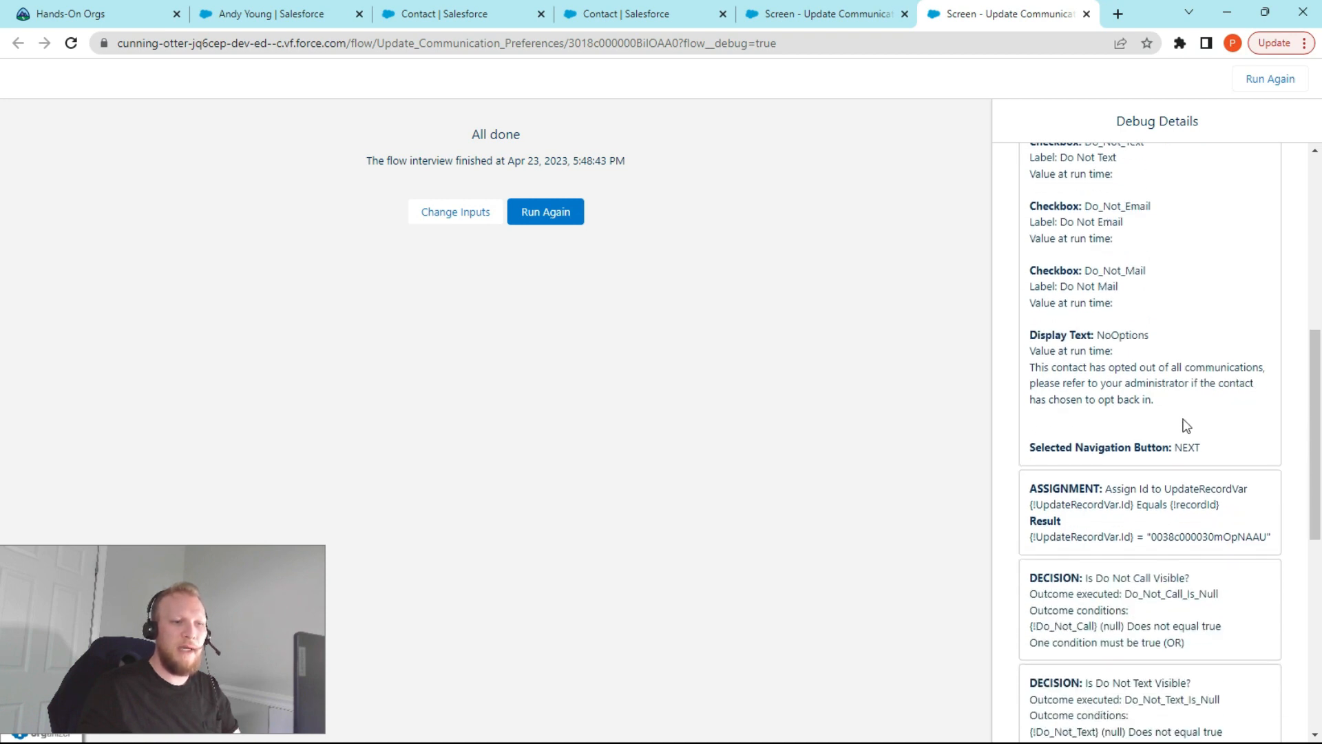
pyautogui.moveTo(1032, 200); pyautogui.dragTo(1176, 231)
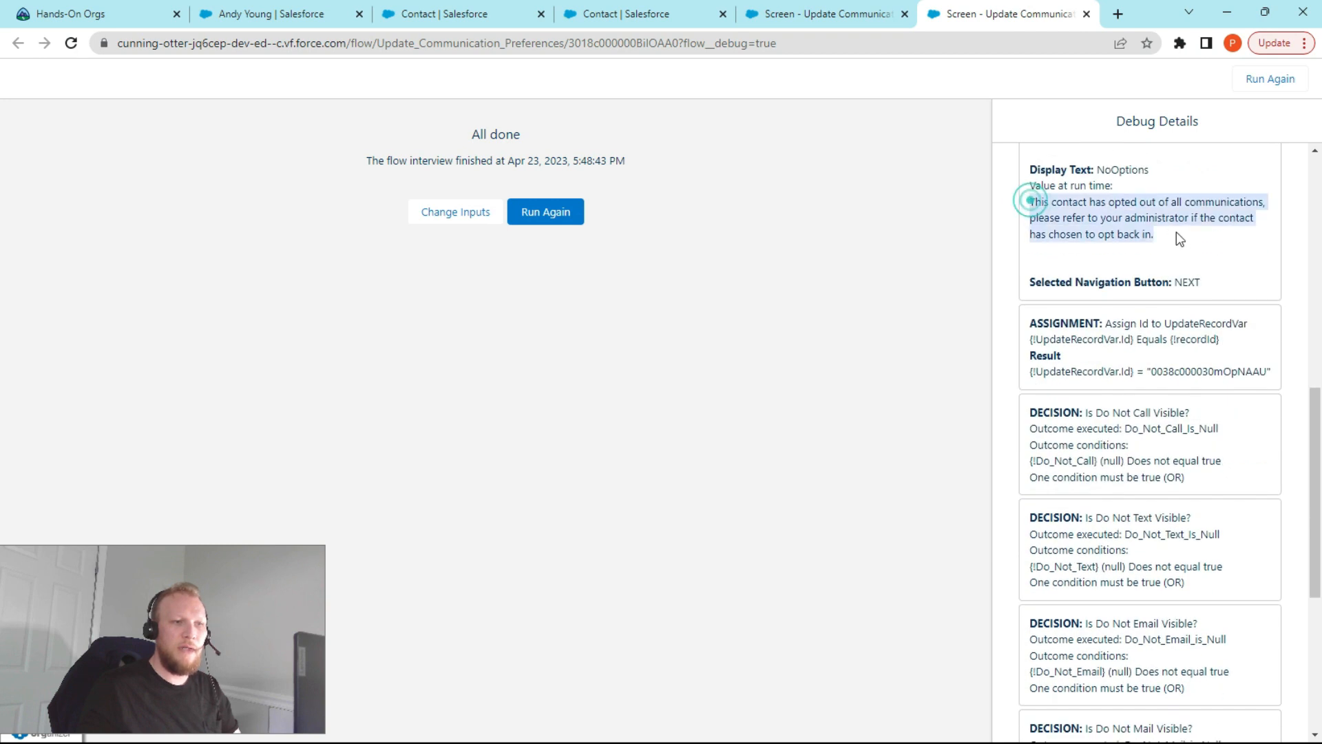
pyautogui.click(1180, 234)
pyautogui.scroll(-1, 1180, 233)
pyautogui.scroll(1, 1180, 230)
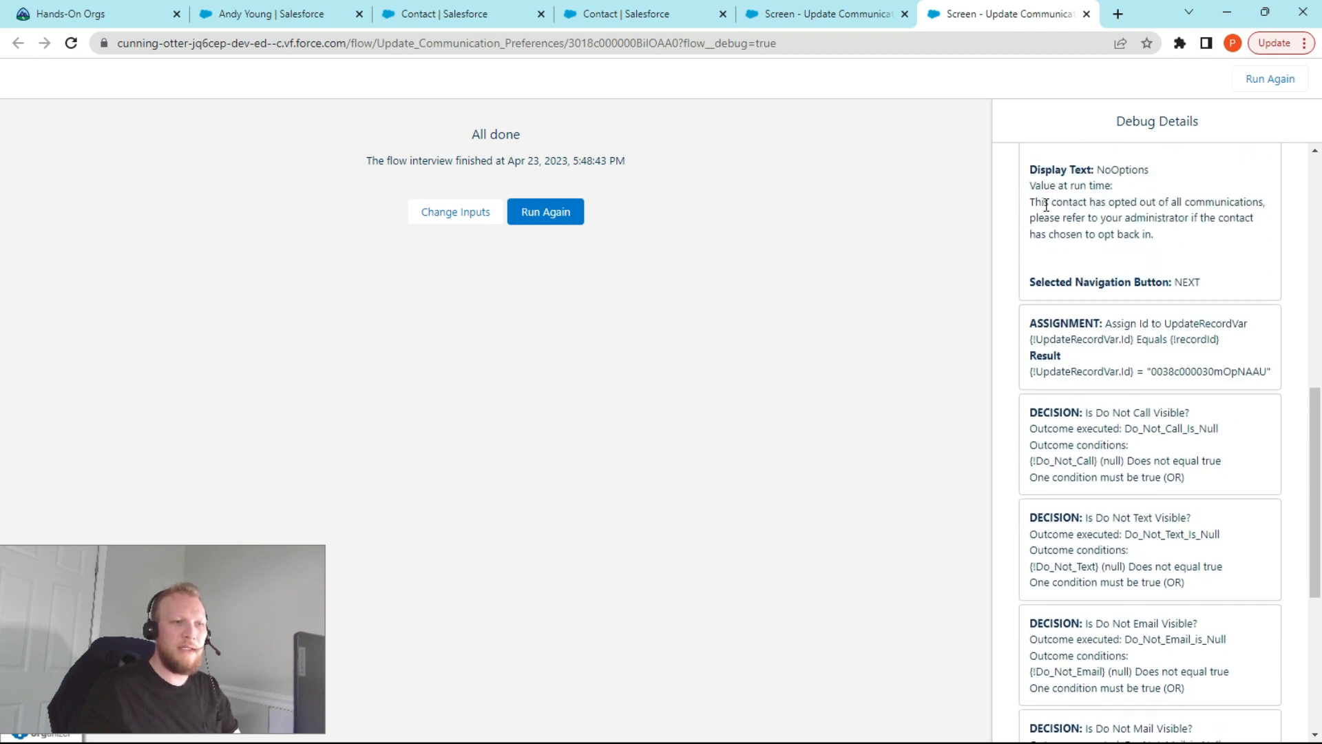
# - Examine the debug details for the UpdateRecordVar Id assignment and the outcomes of the Do Not Call, Text, Email and Mail decisions
pyautogui.scroll(-2, 1198, 248)
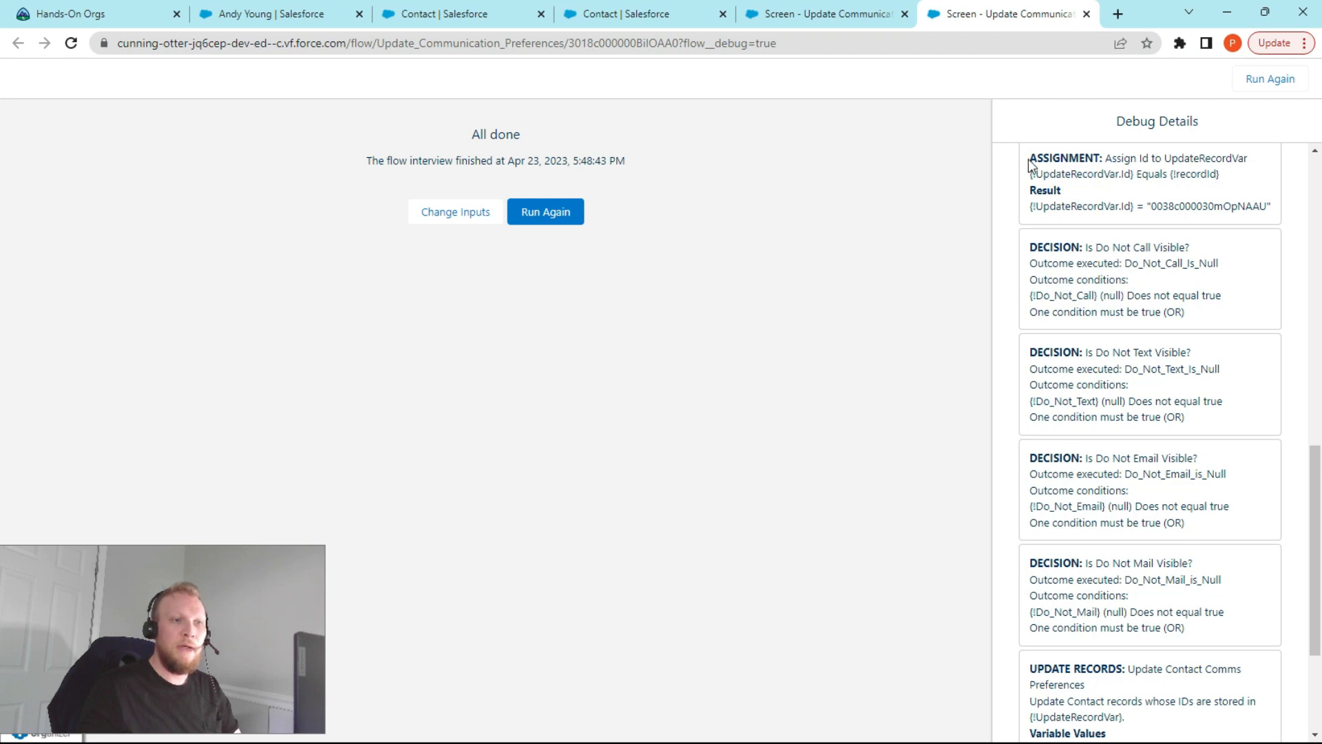
pyautogui.click(1213, 207)
pyautogui.moveTo(1185, 206); pyautogui.dragTo(1258, 209)
pyautogui.click(1251, 208)
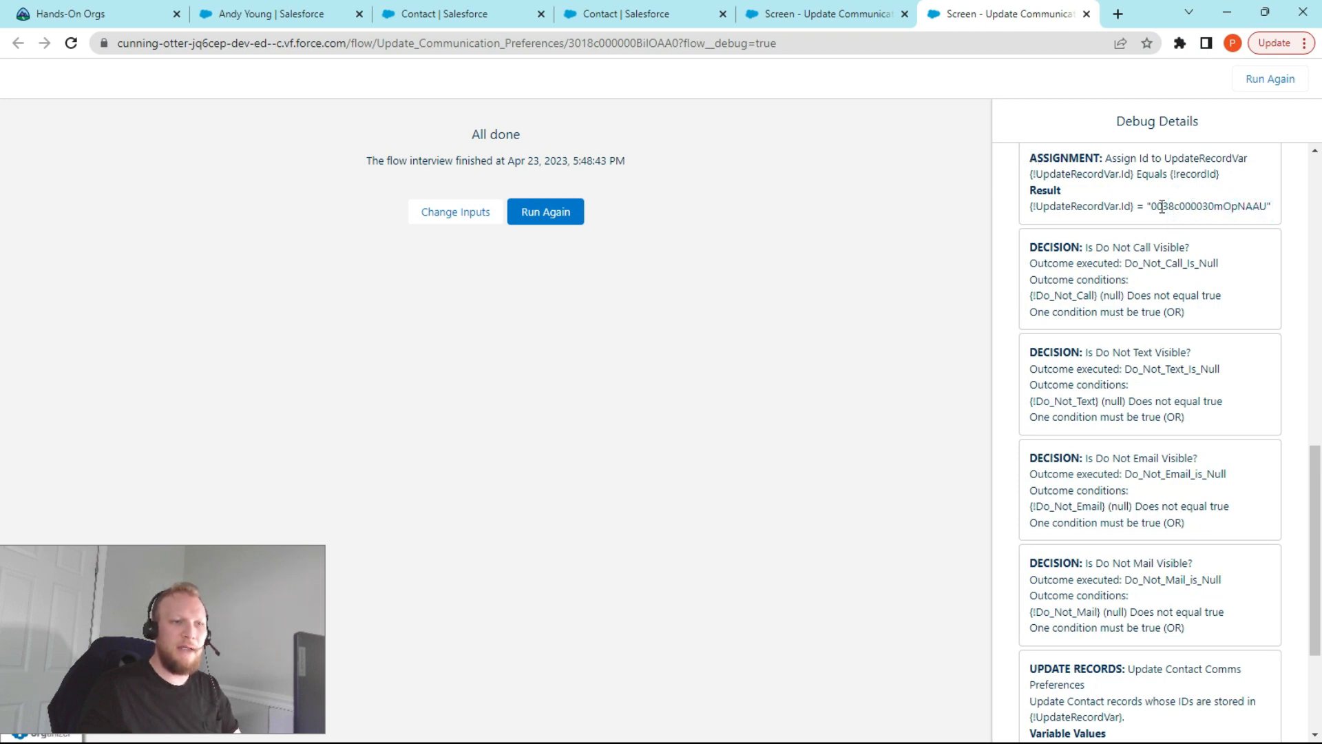
pyautogui.click(1059, 207)
pyautogui.scroll(-1, 1085, 234)
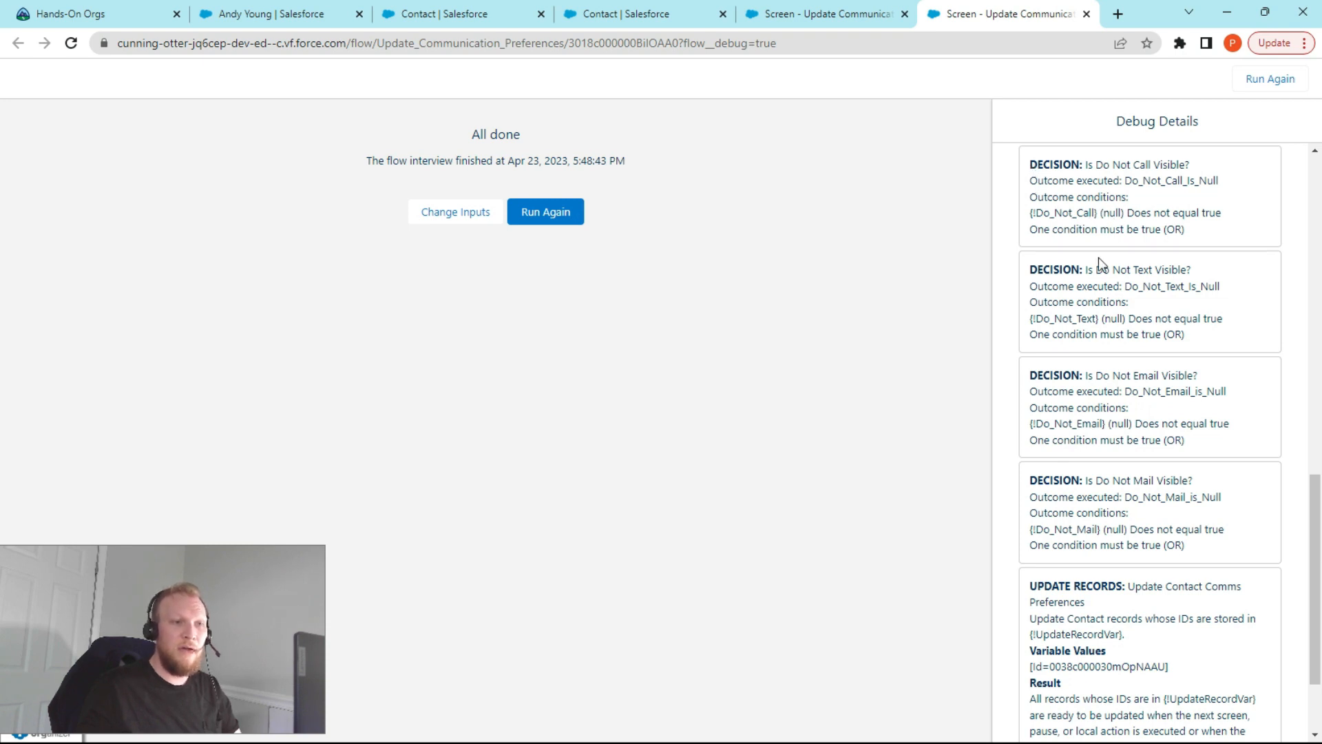
pyautogui.scroll(-2, 1115, 314)
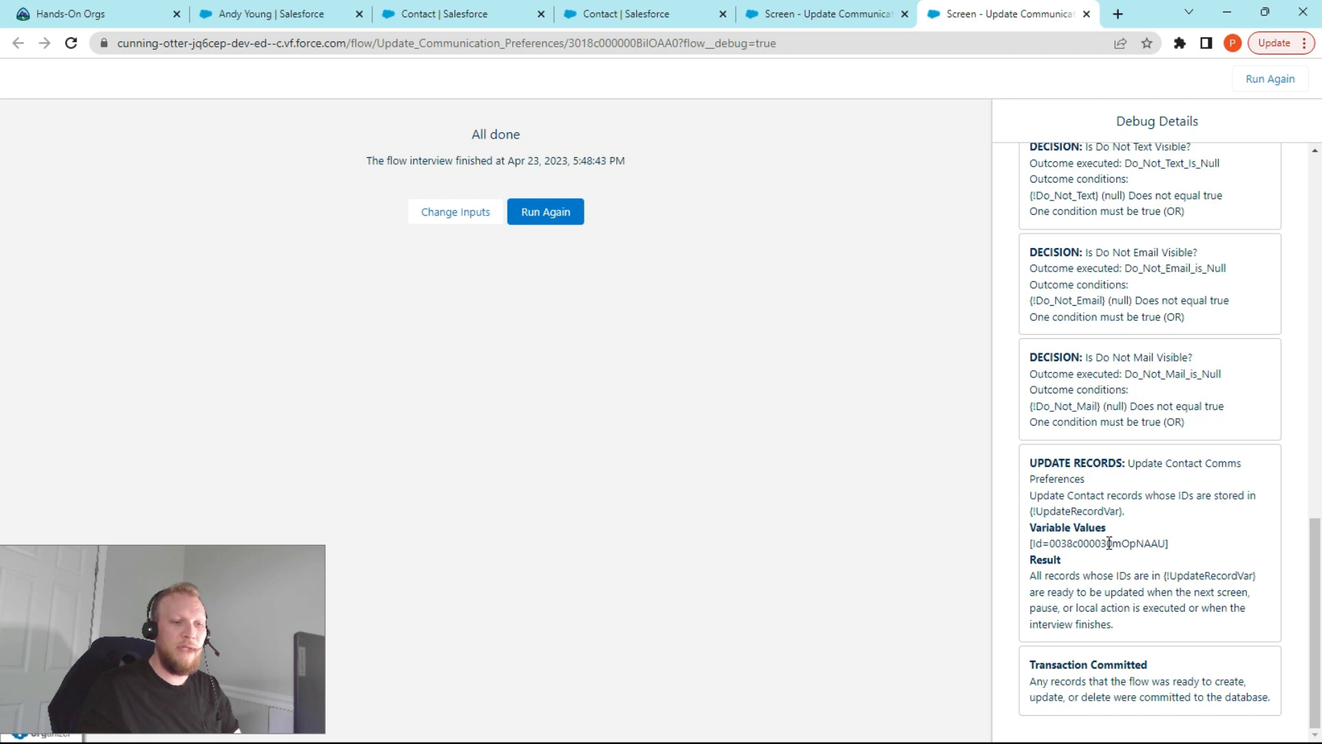
# - Read the Update Contact Comms Preferences entry in the debug details, checking its variable values and result
pyautogui.click(1047, 473)
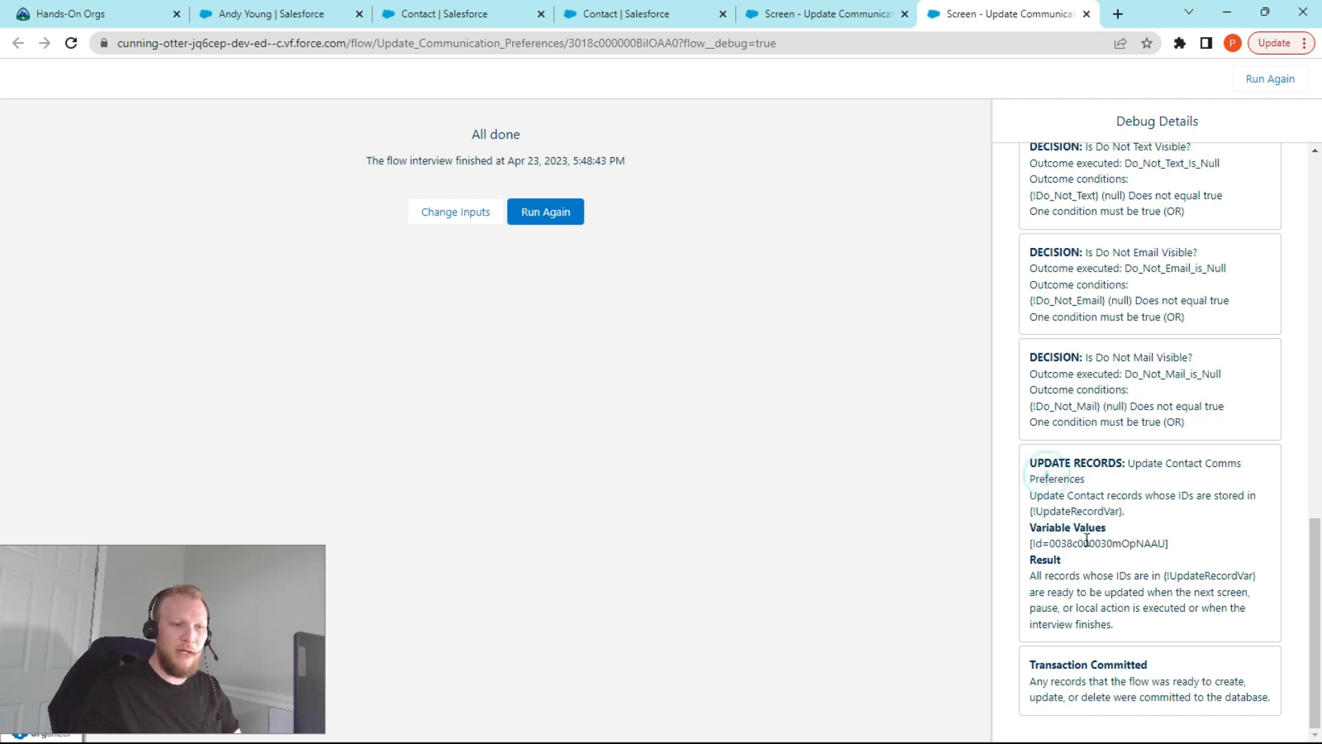
pyautogui.click(1131, 590)
pyautogui.click(1118, 628)
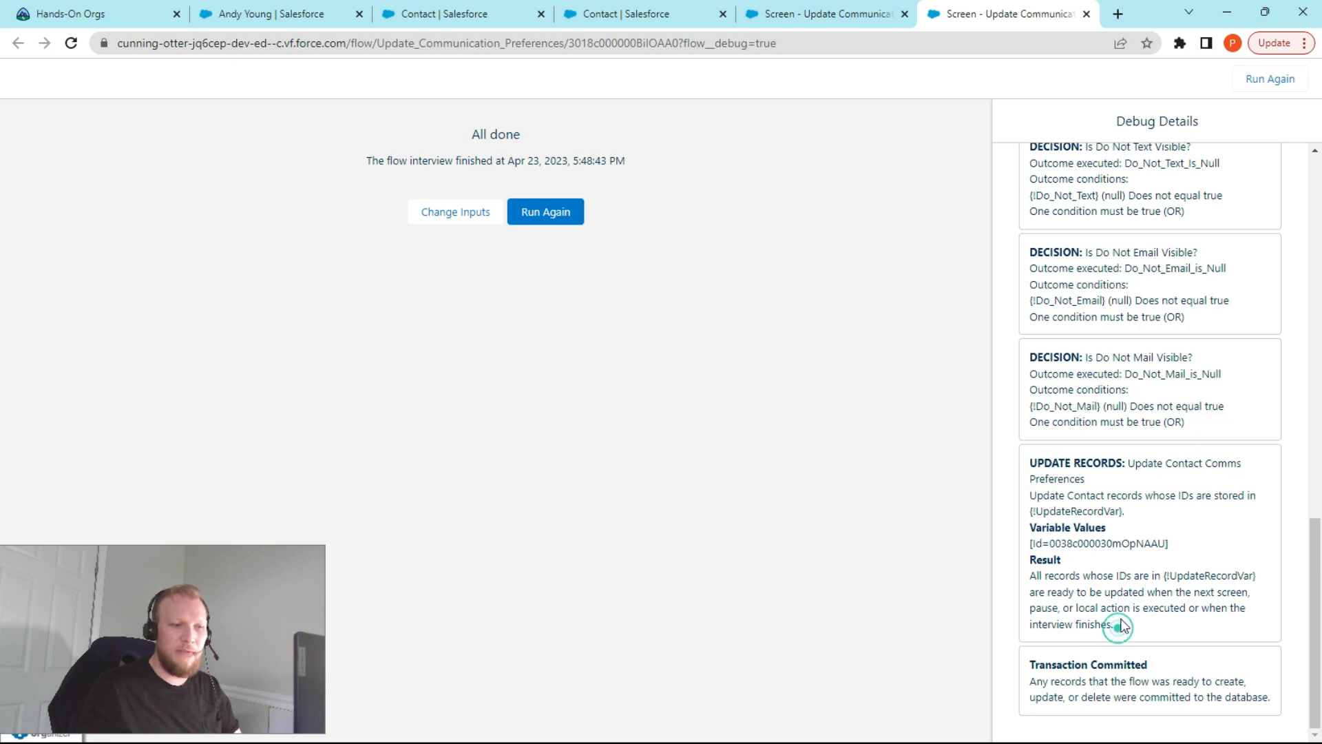
pyautogui.click(1064, 544)
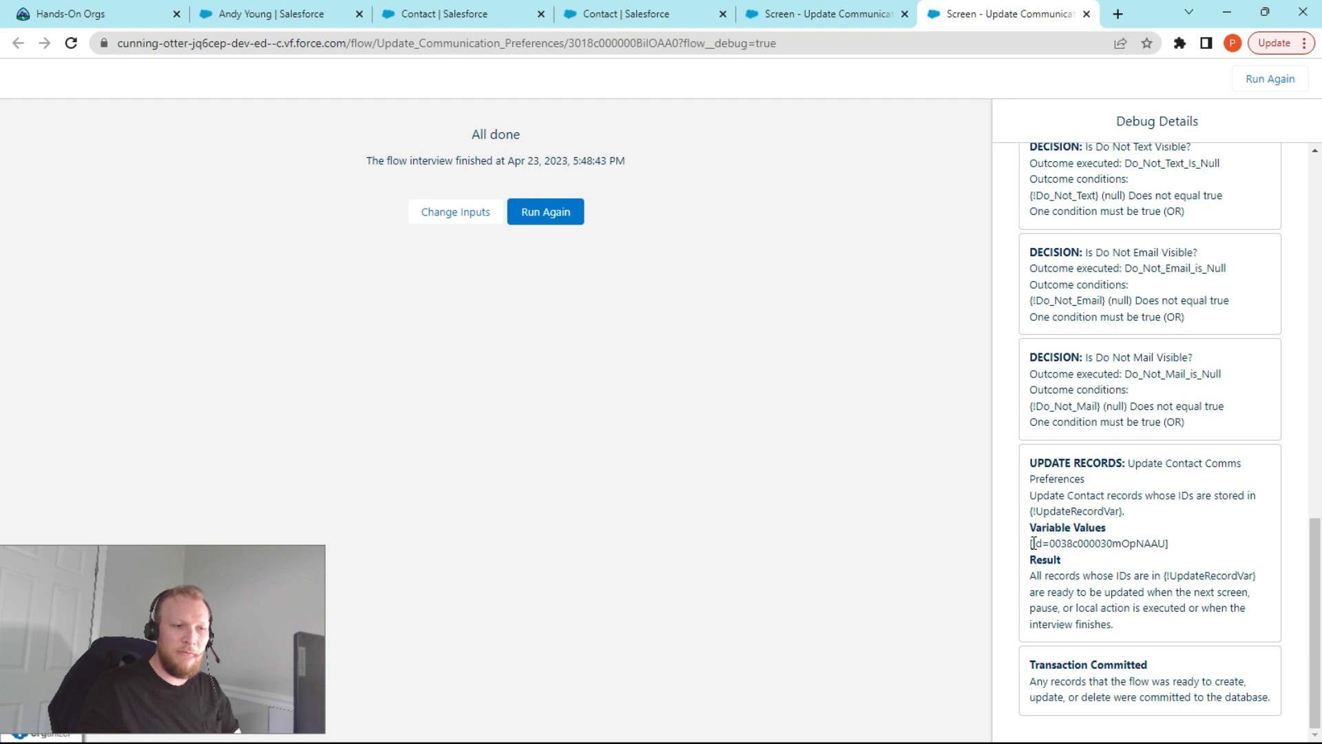
pyautogui.moveTo(1168, 542); pyautogui.dragTo(1027, 538)
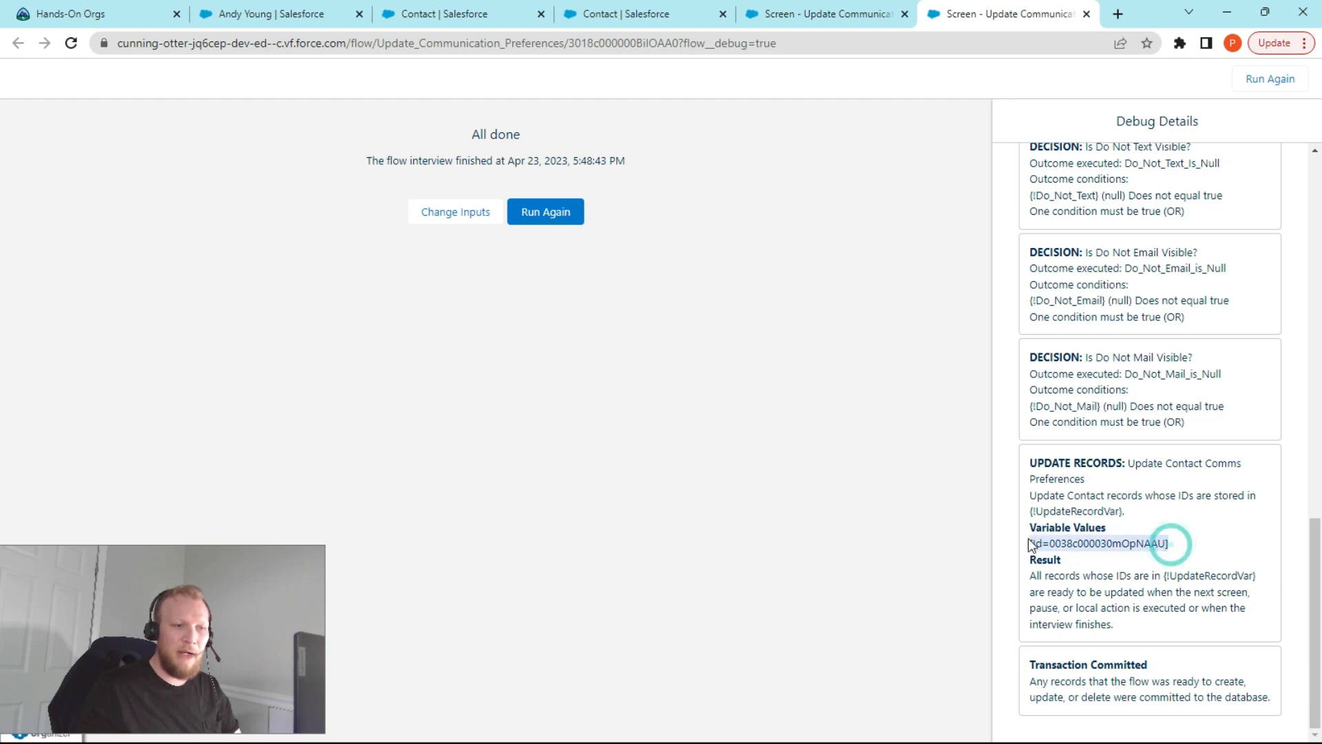
pyautogui.click(1171, 511)
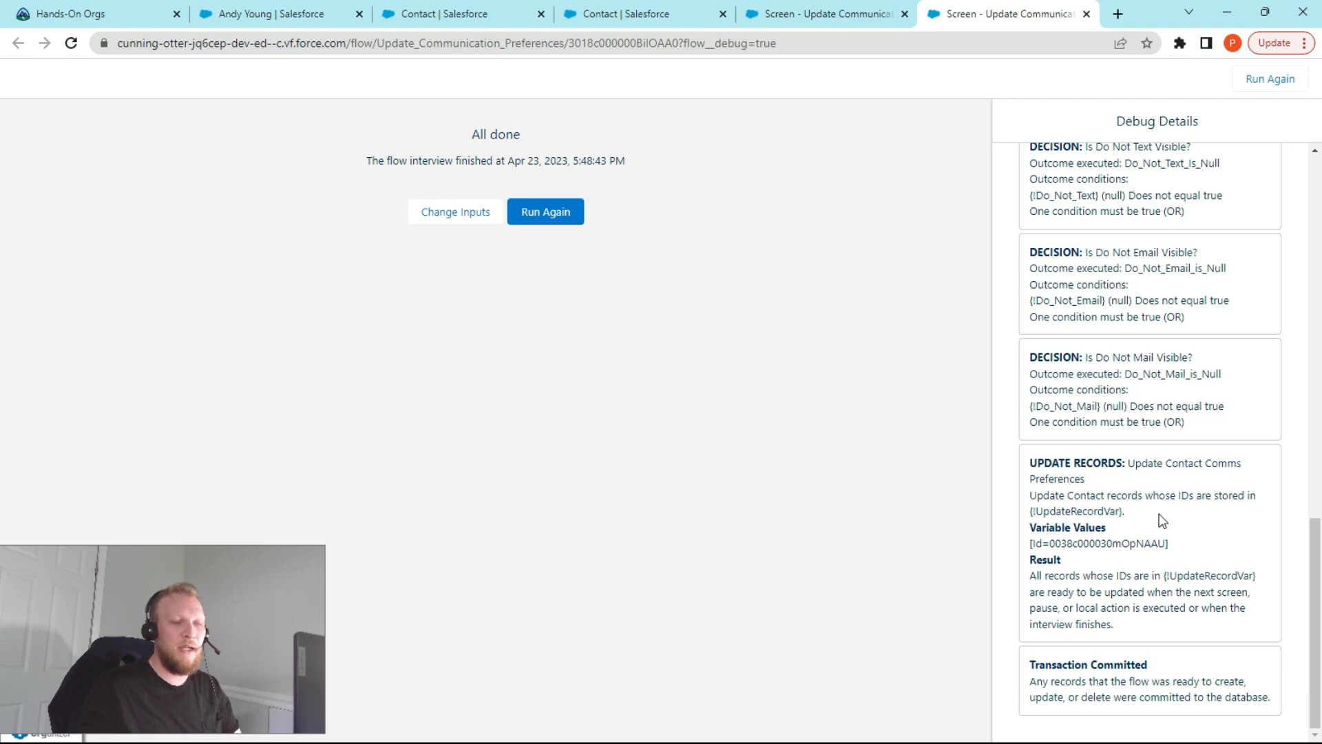
# - Compare the decisions and Update Records element on the flow canvas with the debug details of the finished run
pyautogui.click(802, 14)
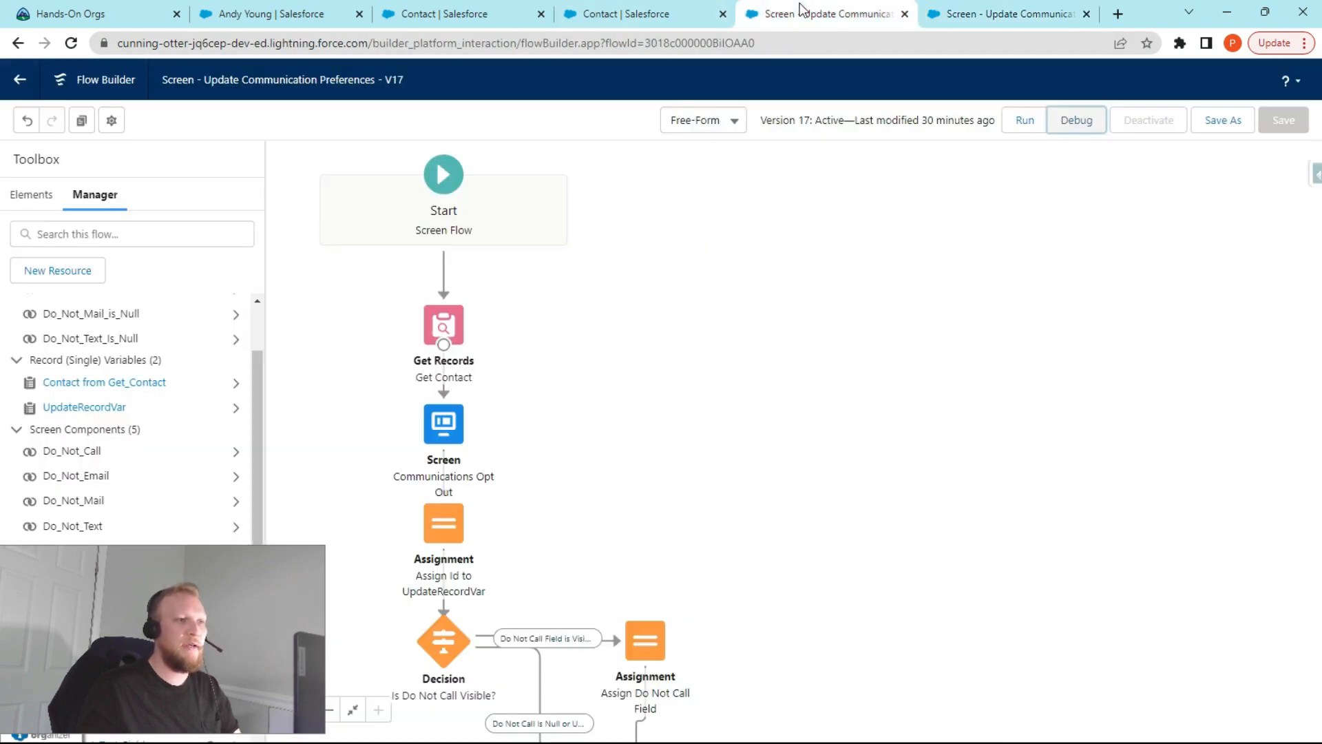
pyautogui.moveTo(777, 606); pyautogui.dragTo(726, 180)
pyautogui.moveTo(875, 542); pyautogui.dragTo(869, 230)
pyautogui.moveTo(1028, 507); pyautogui.dragTo(953, 393)
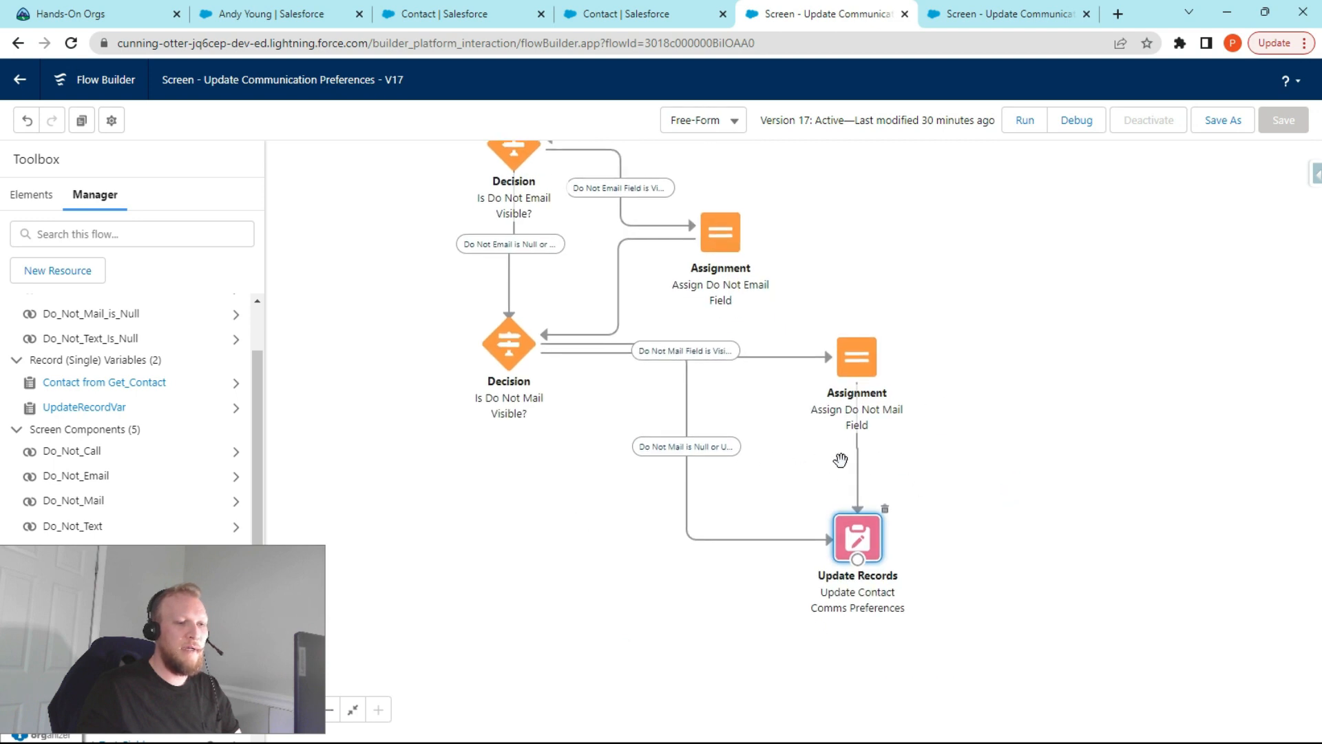
pyautogui.click(997, 21)
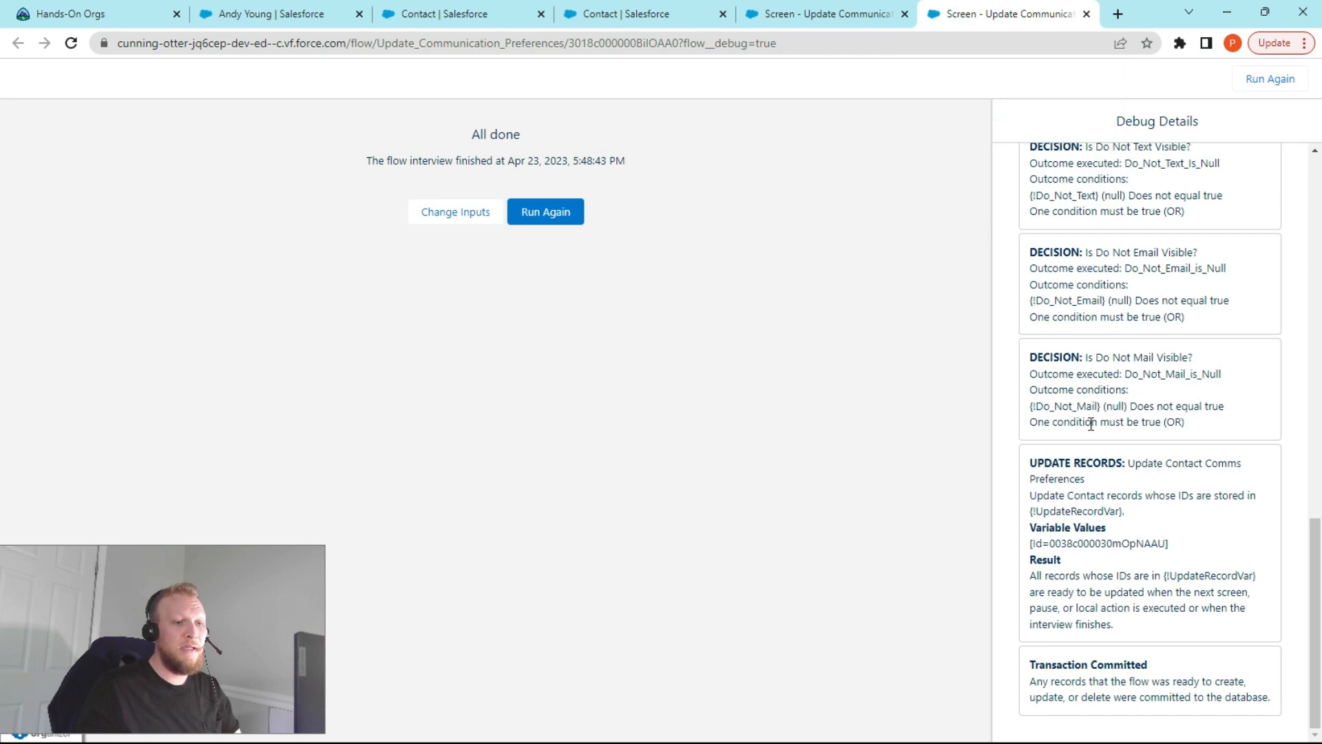
pyautogui.scroll(15, 1091, 423)
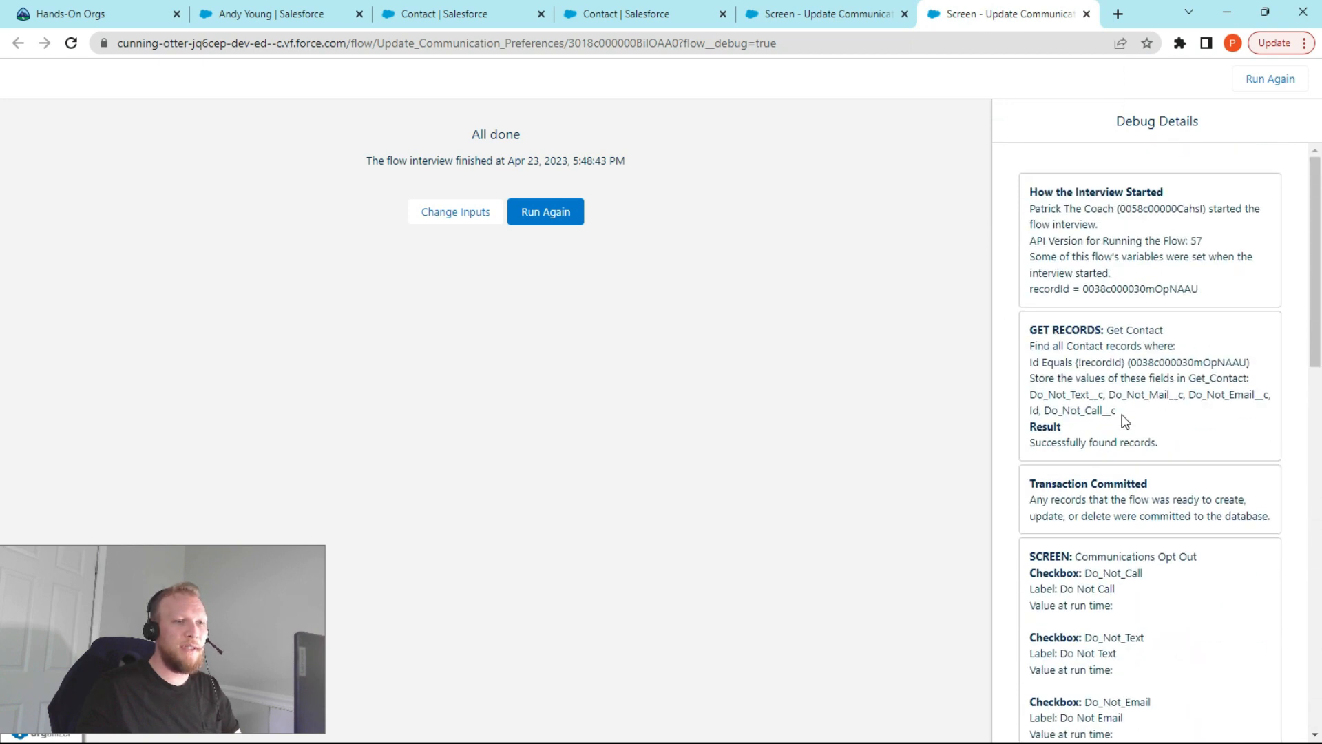
pyautogui.click(812, 17)
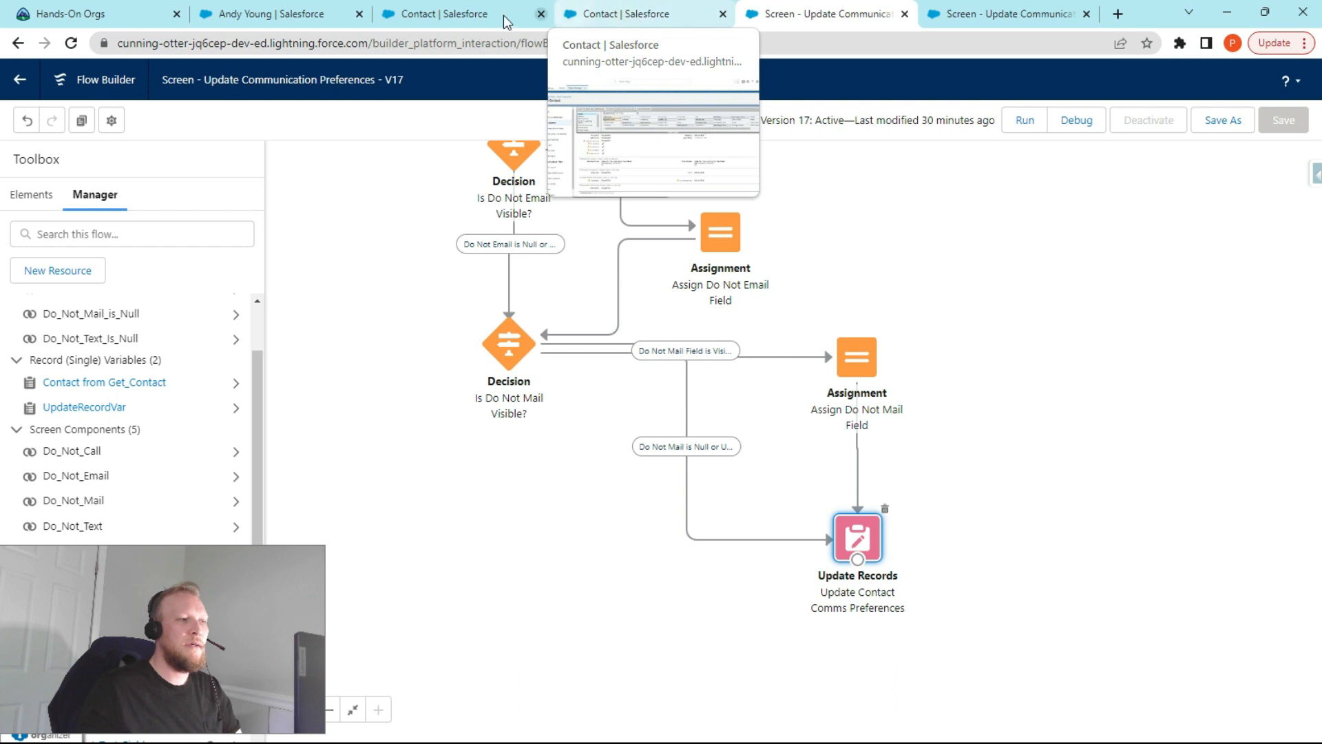
# - Review the Communications Preferences action and find it among the Contact object's buttons, links and actions
pyautogui.click(465, 15)
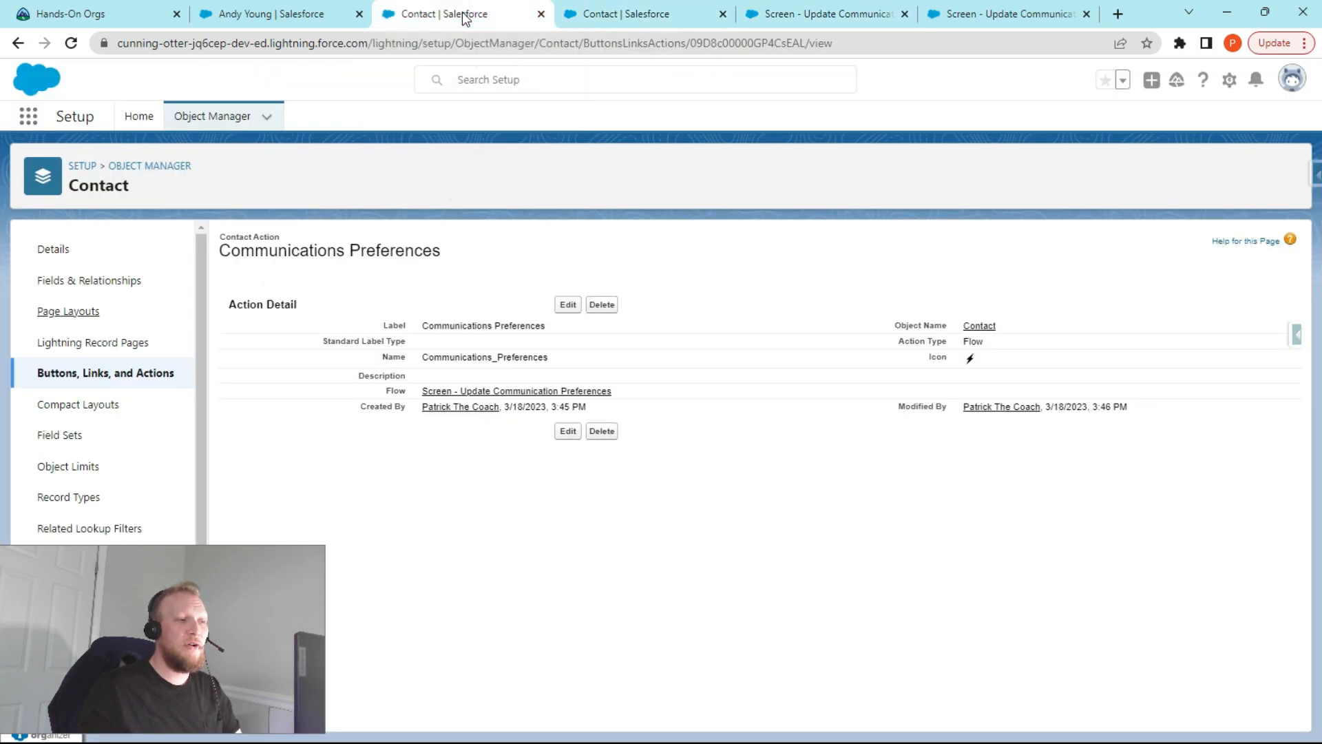
pyautogui.moveTo(624, 247); pyautogui.dragTo(680, 211)
pyautogui.click(672, 219)
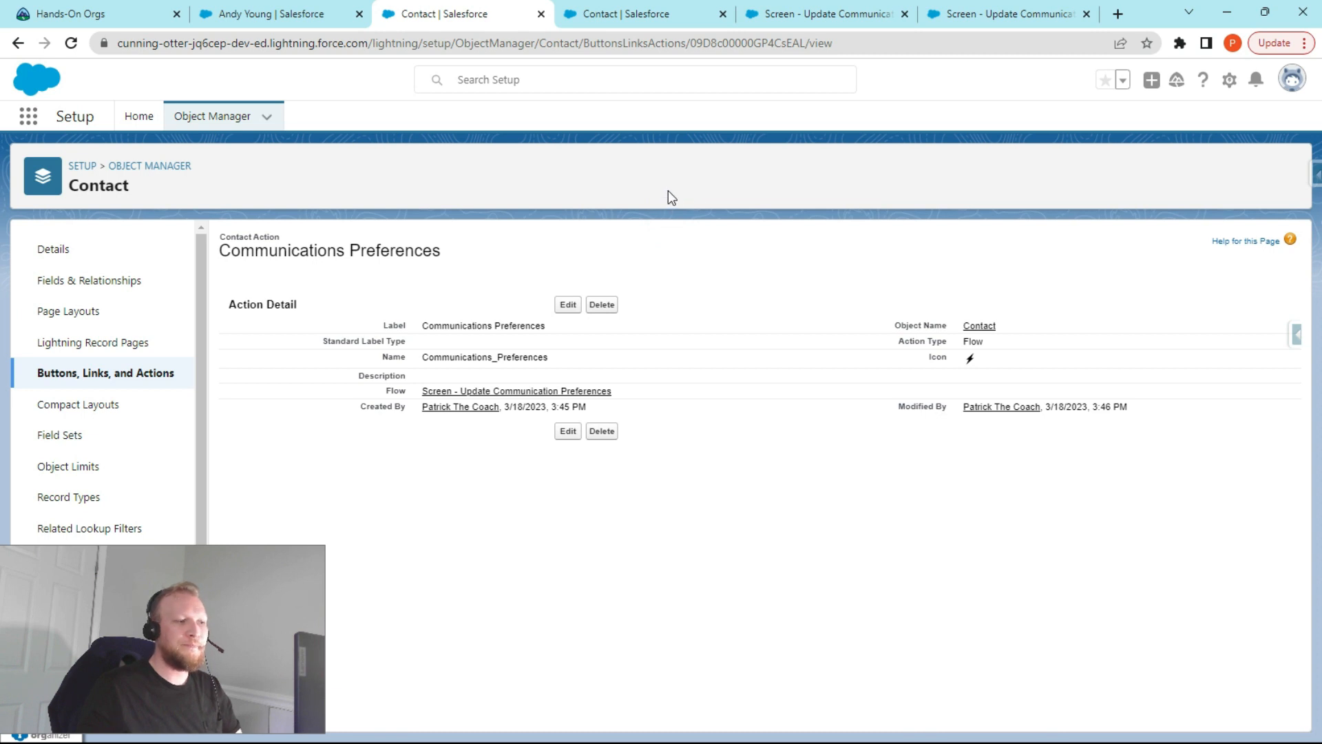
pyautogui.click(72, 373)
pyautogui.scroll(-4, 411, 375)
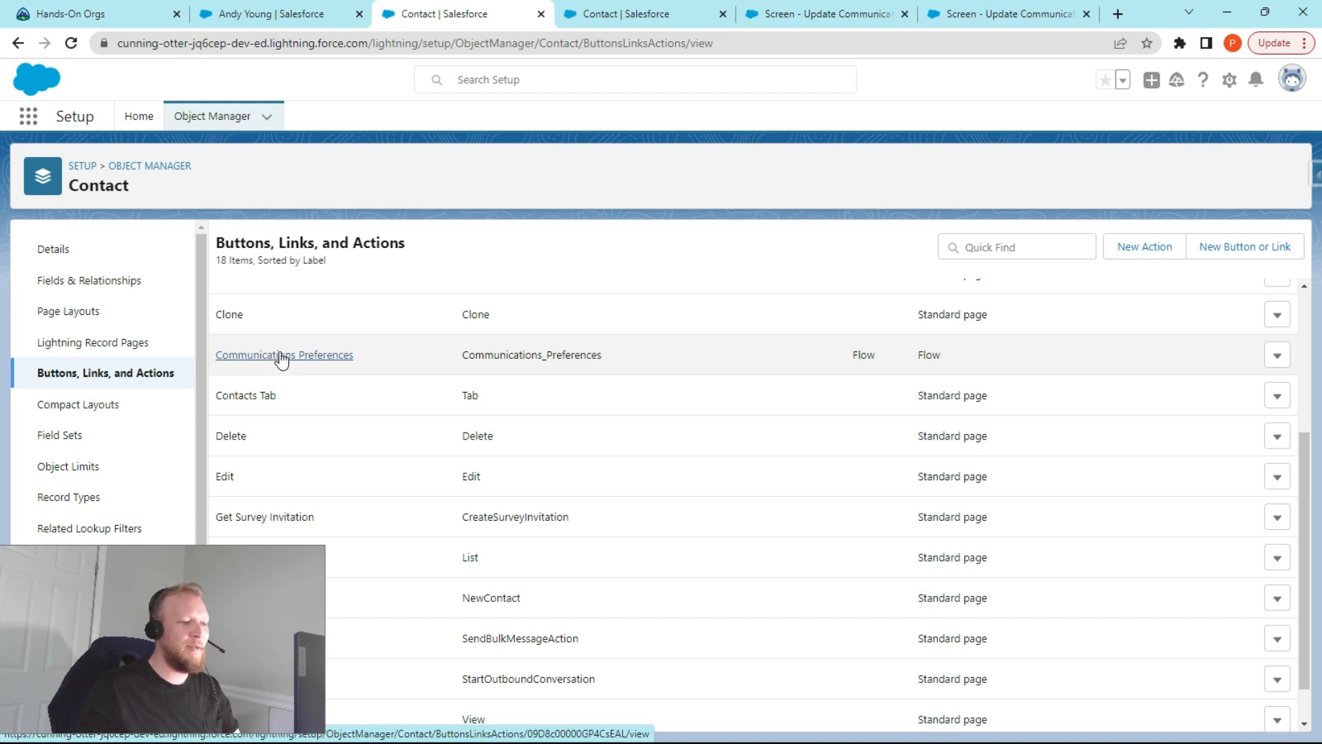
pyautogui.scroll(4, 560, 396)
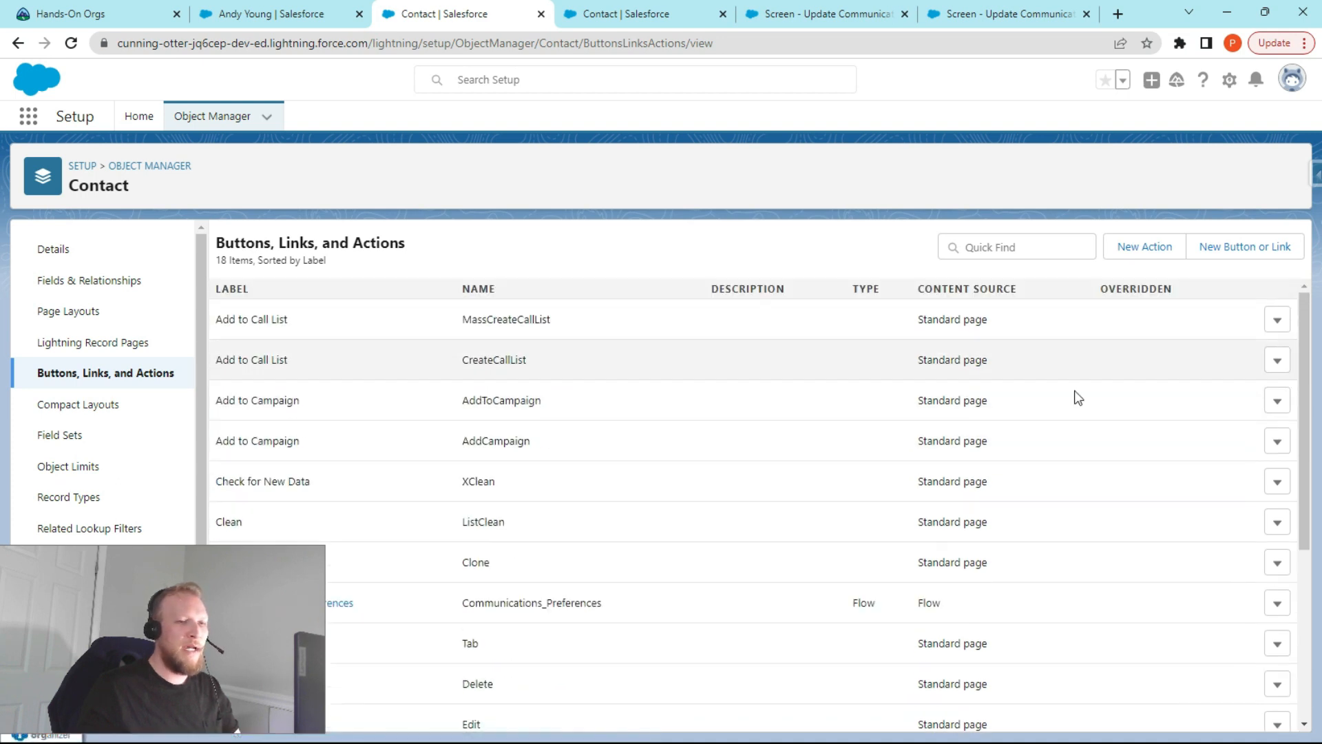
pyautogui.scroll(-4, 446, 400)
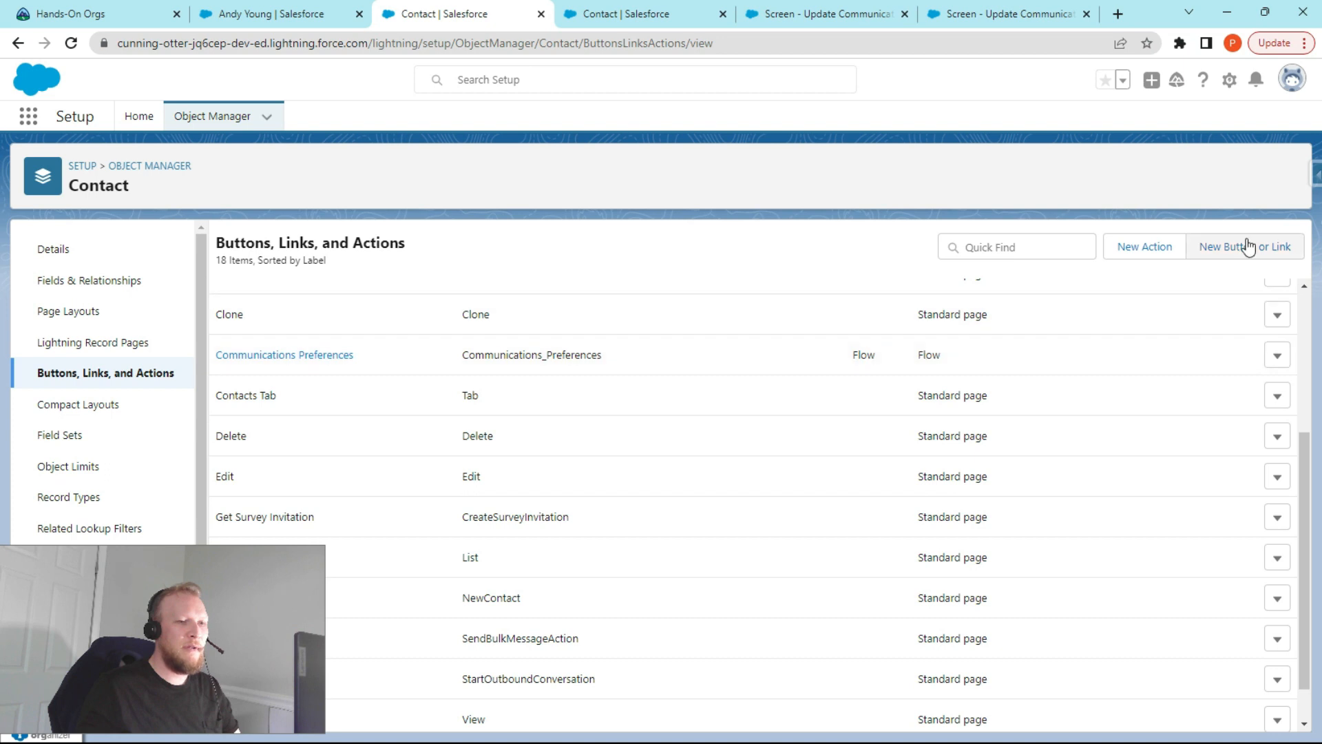
# - Start a new Contact action of type Flow using Screen - Update Communication Preferences, with Update [Record] as the standard label type
pyautogui.click(1147, 249)
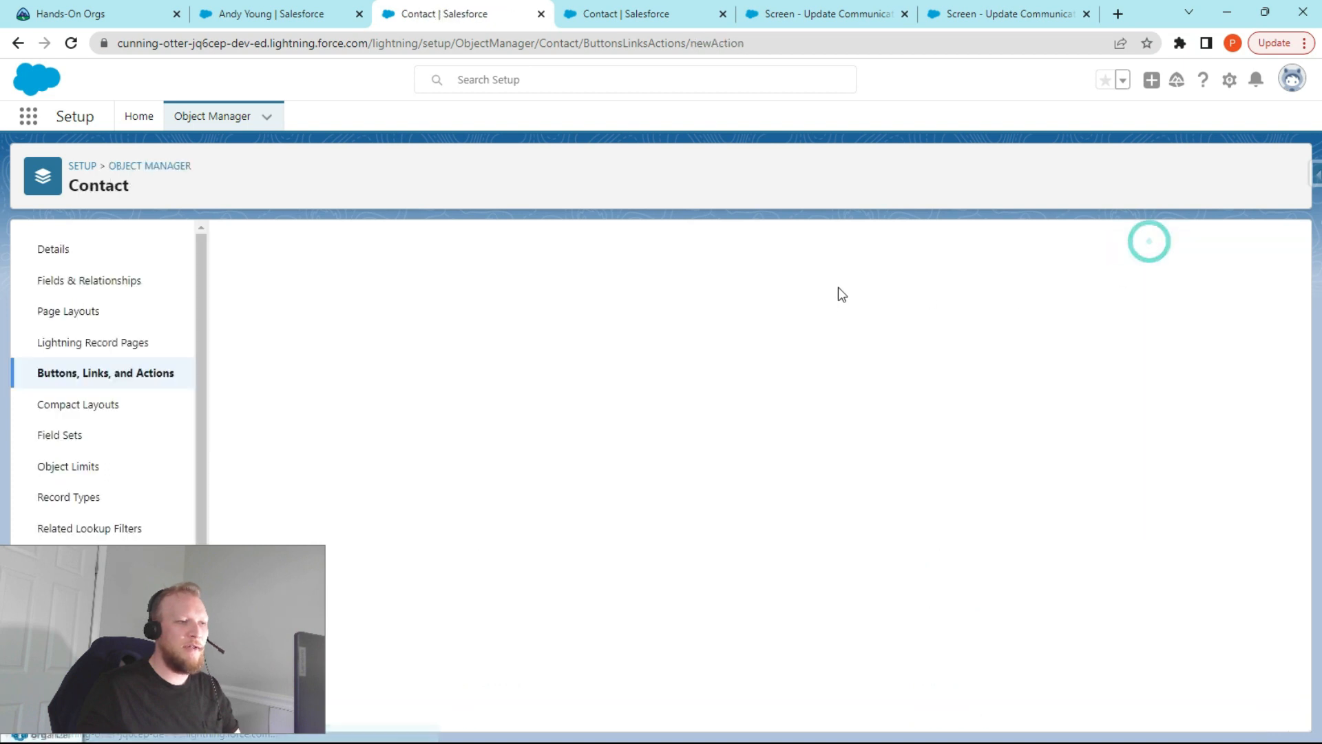
pyautogui.click(475, 340)
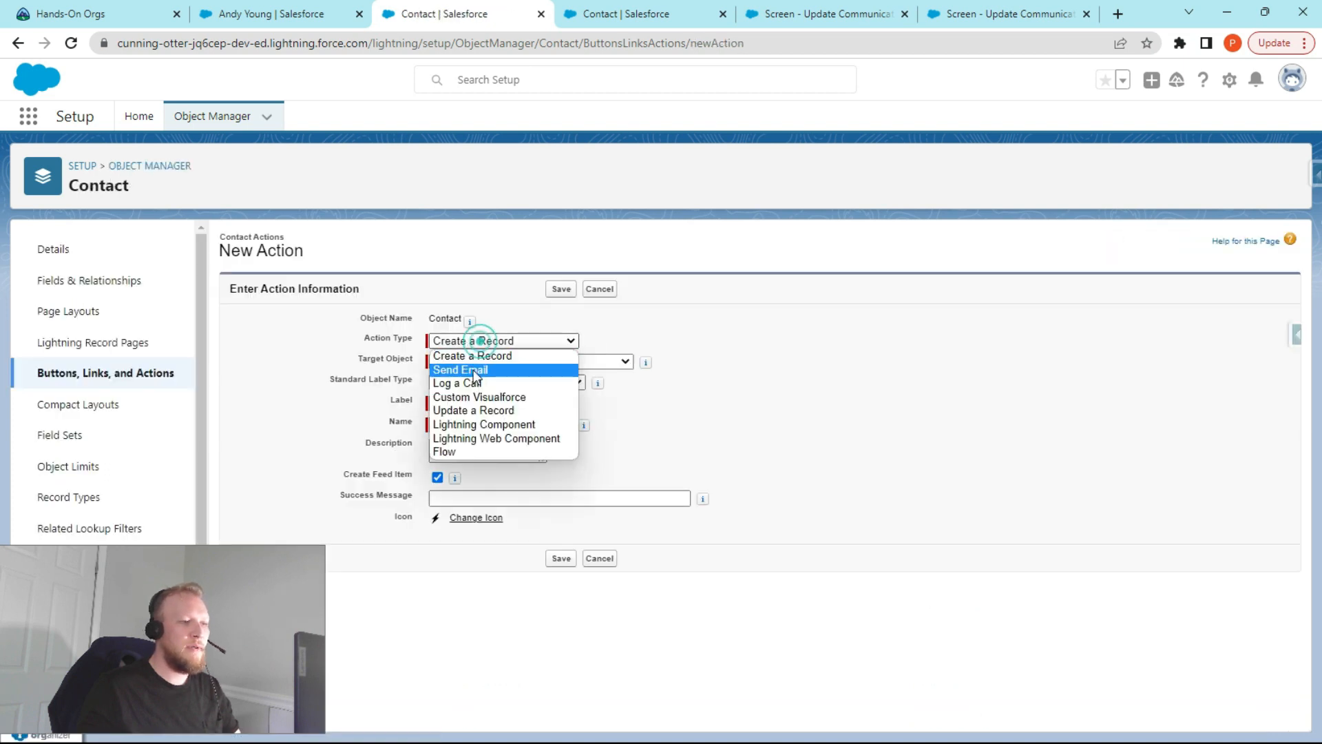
pyautogui.click(461, 451)
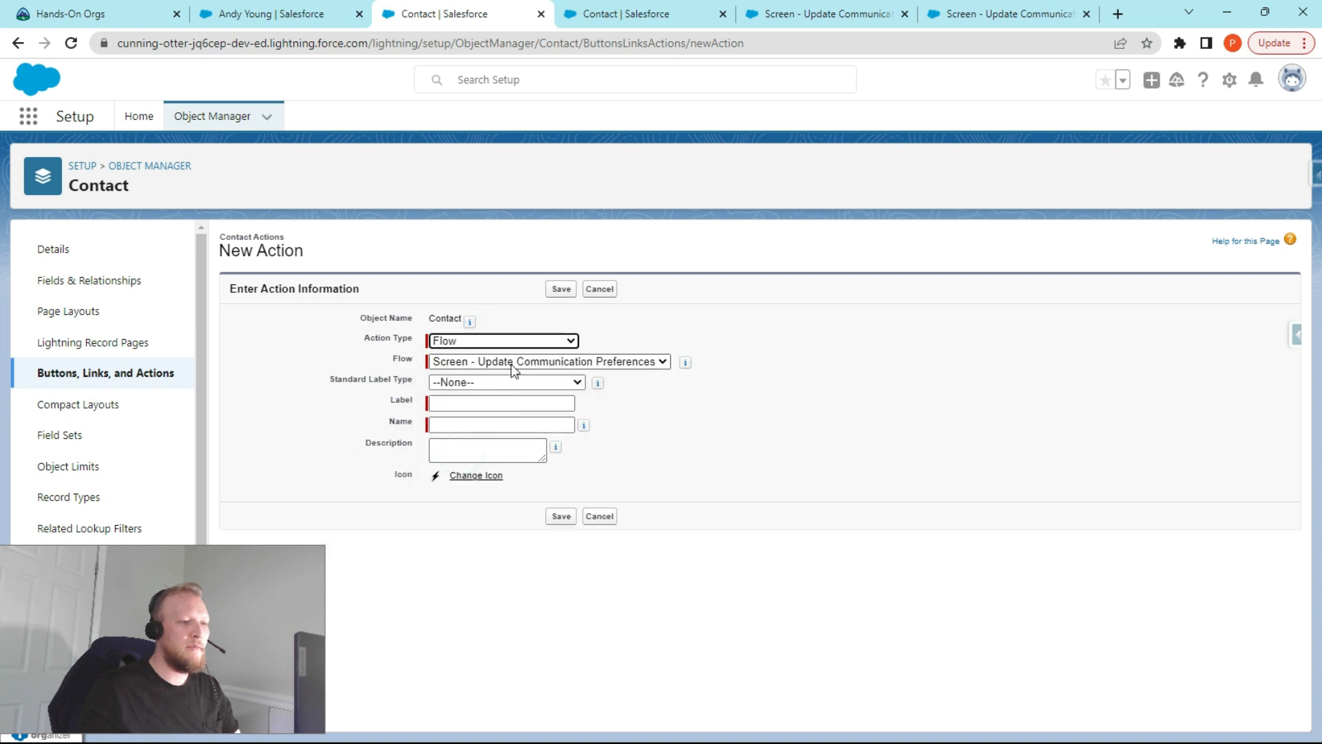
pyautogui.click(510, 361)
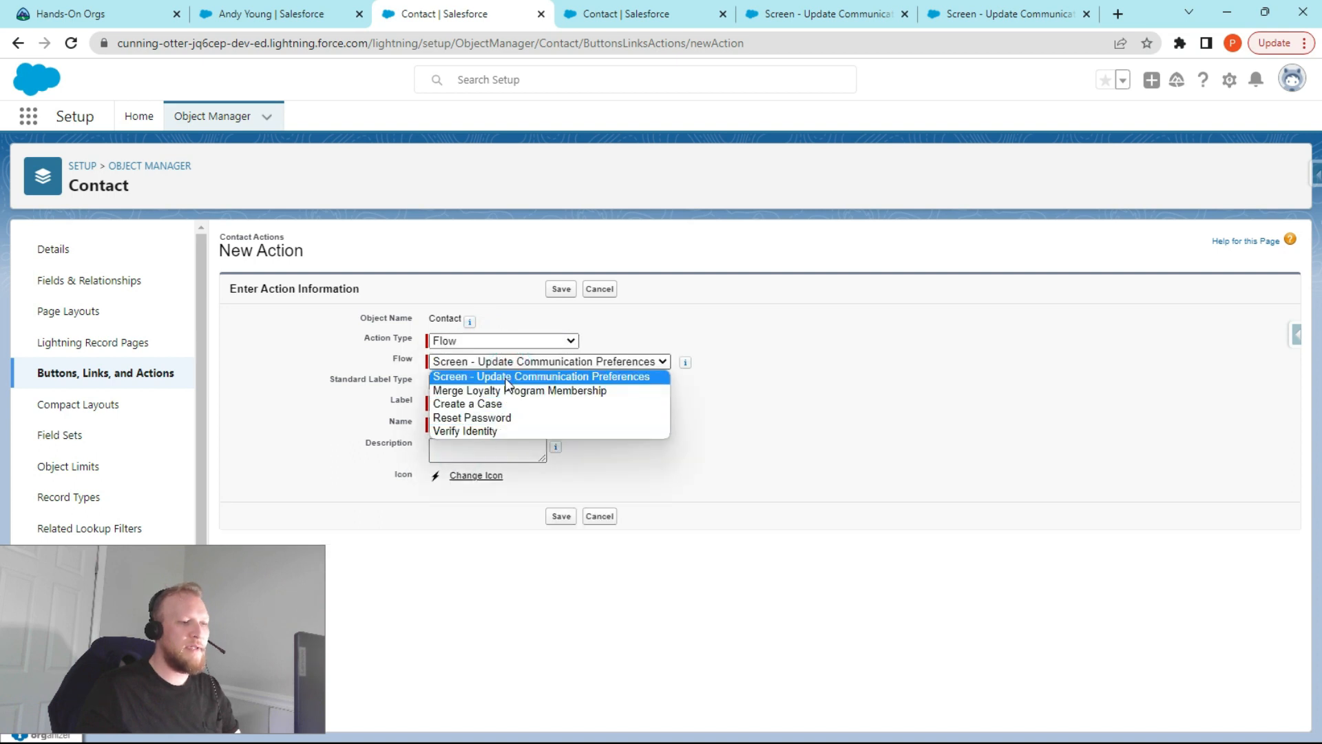
pyautogui.click(506, 377)
pyautogui.click(506, 381)
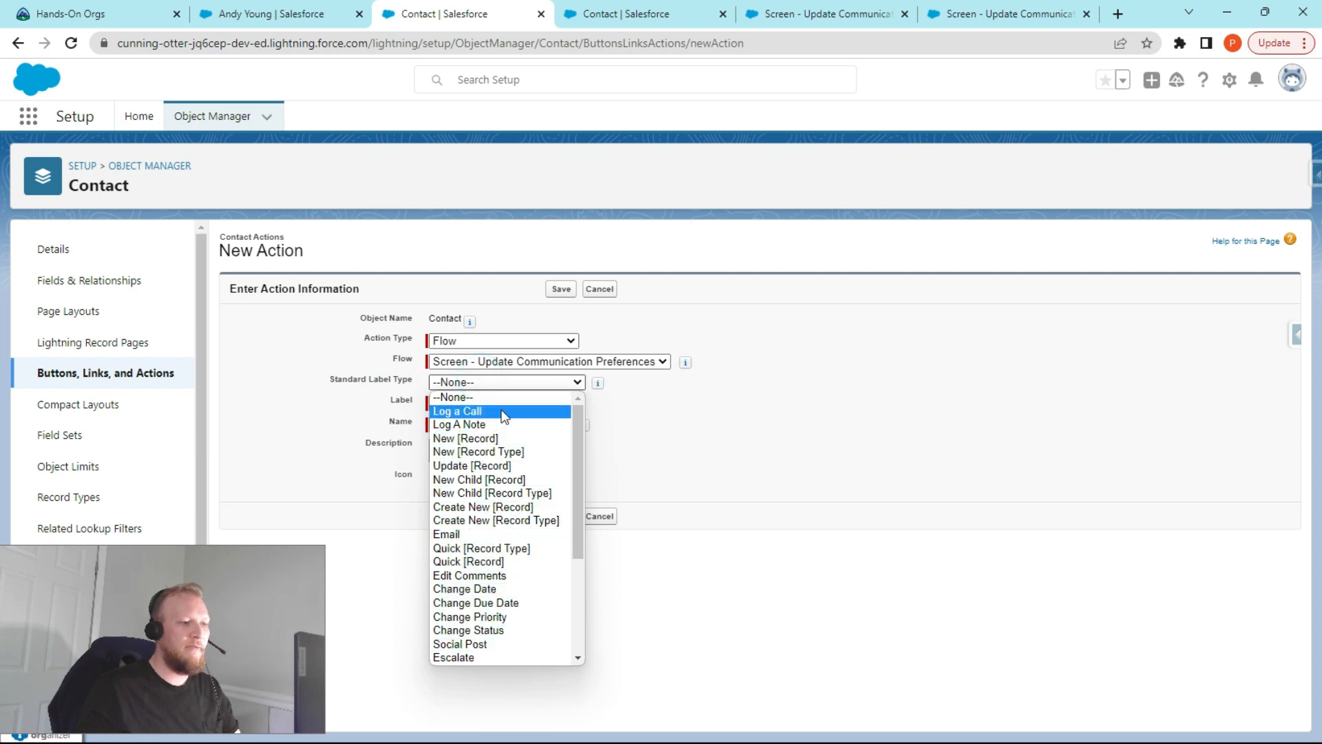
pyautogui.click(477, 464)
pyautogui.click(486, 403)
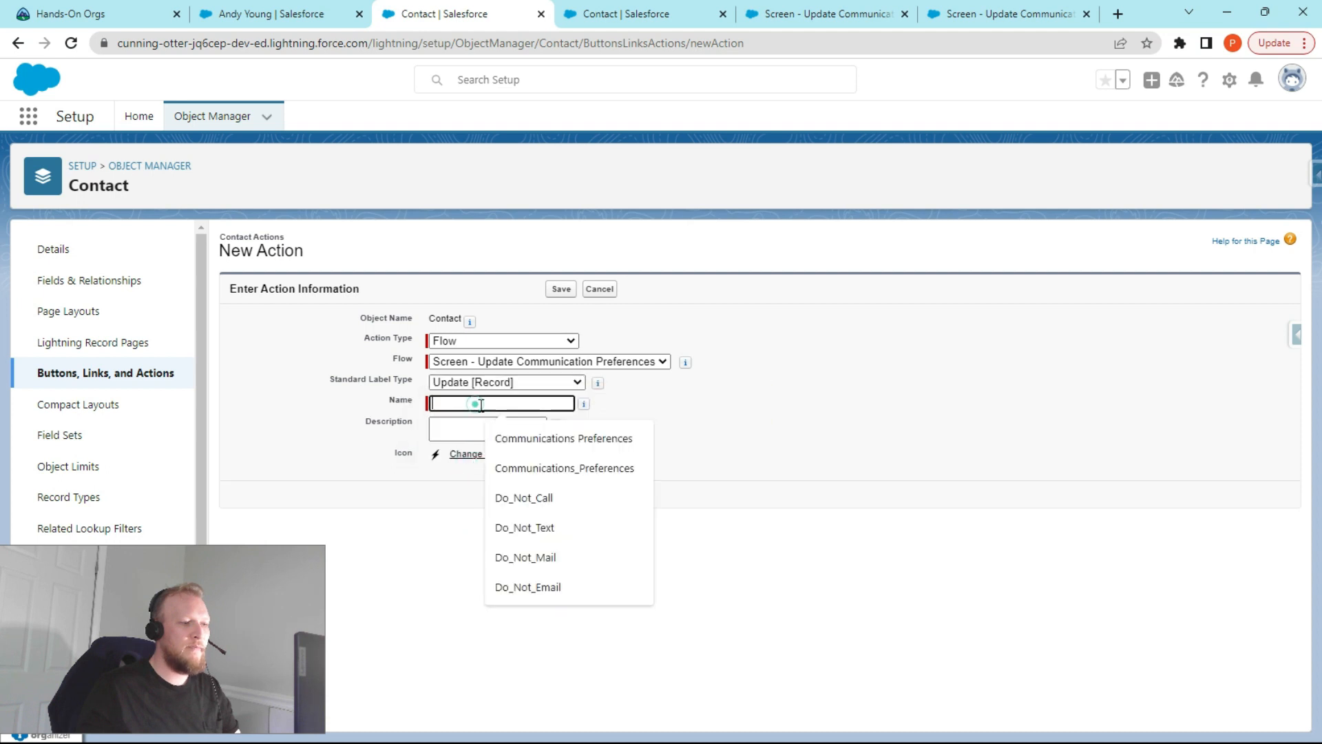
pyautogui.click(457, 430)
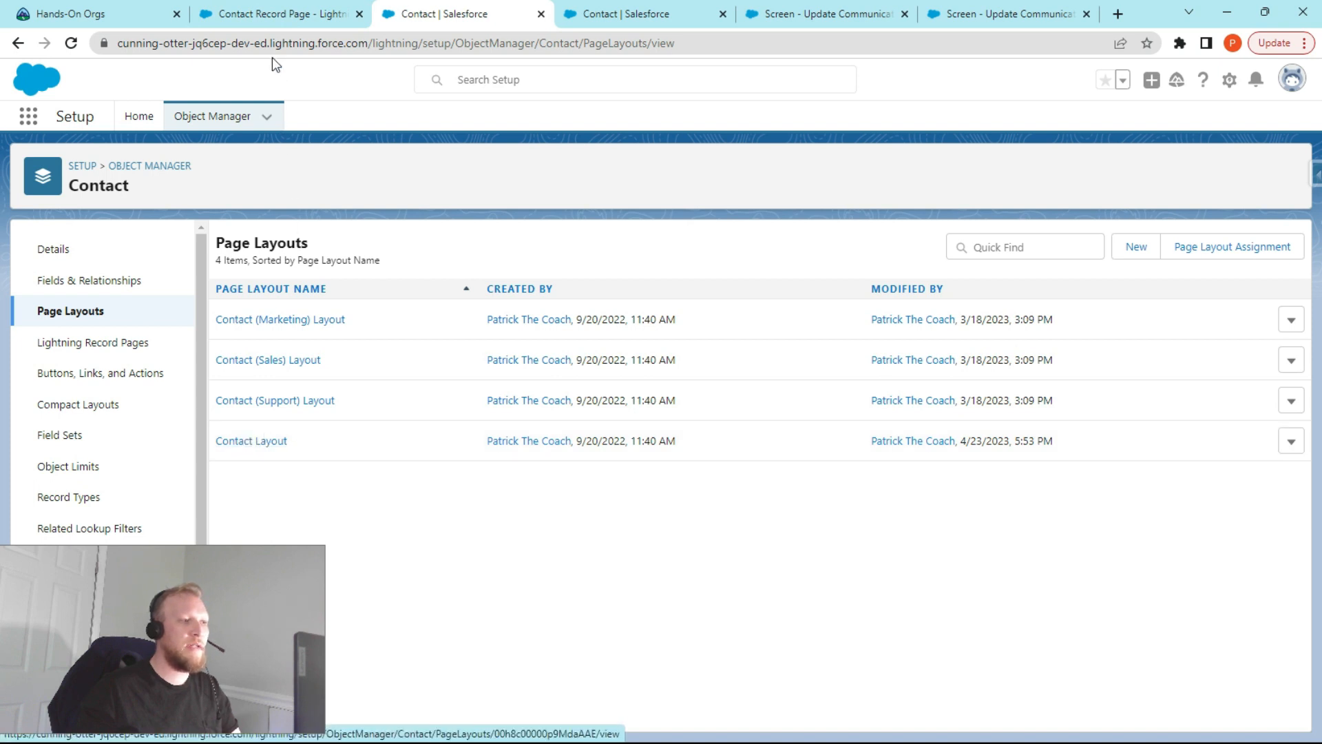
# - Return to the contact record, reopen its Contact Record Page for editing and select the Highlights Panel
pyautogui.click(289, 15)
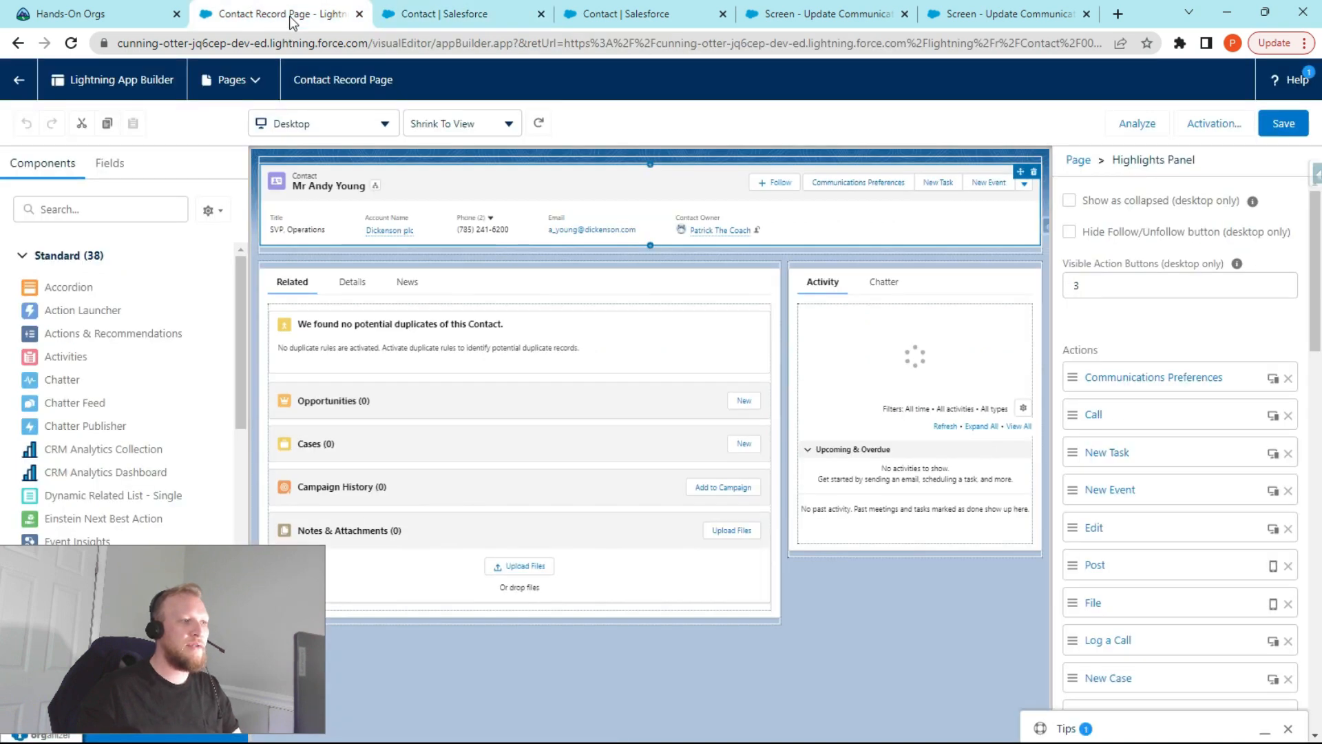
pyautogui.click(20, 82)
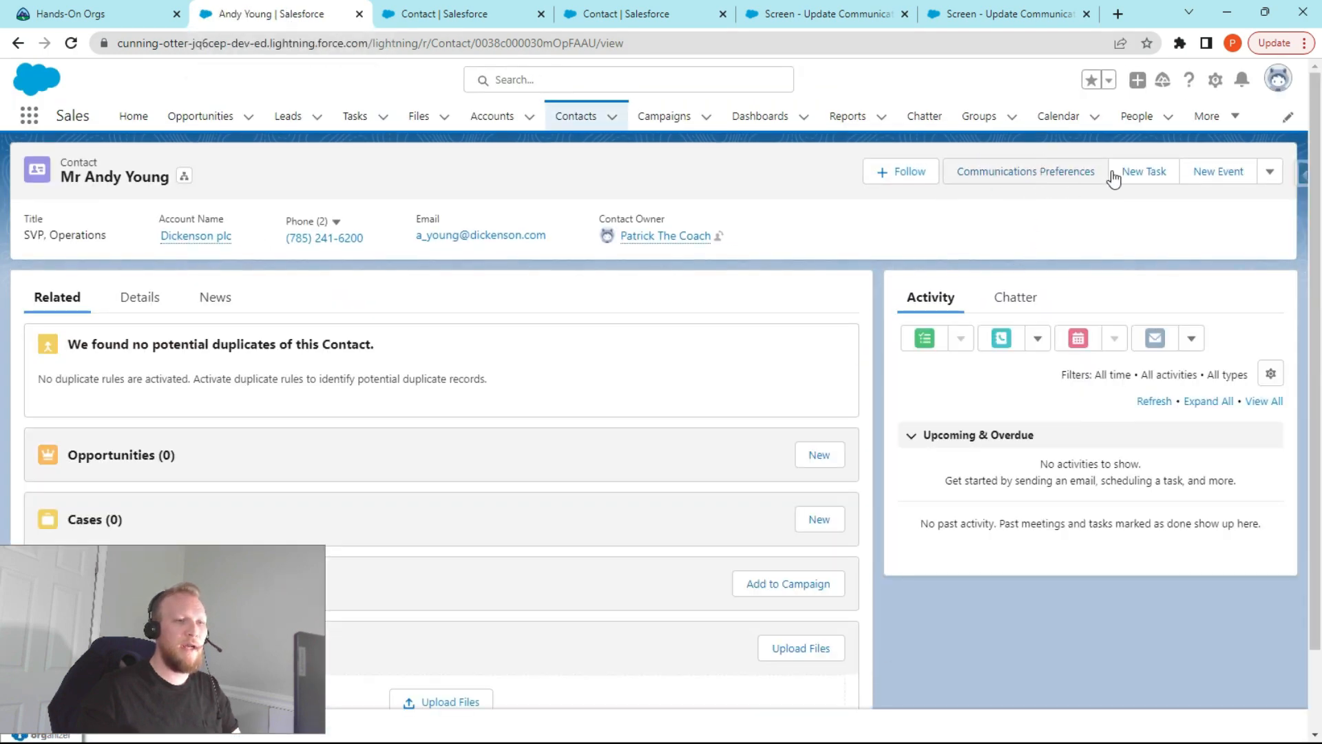
pyautogui.click(1213, 80)
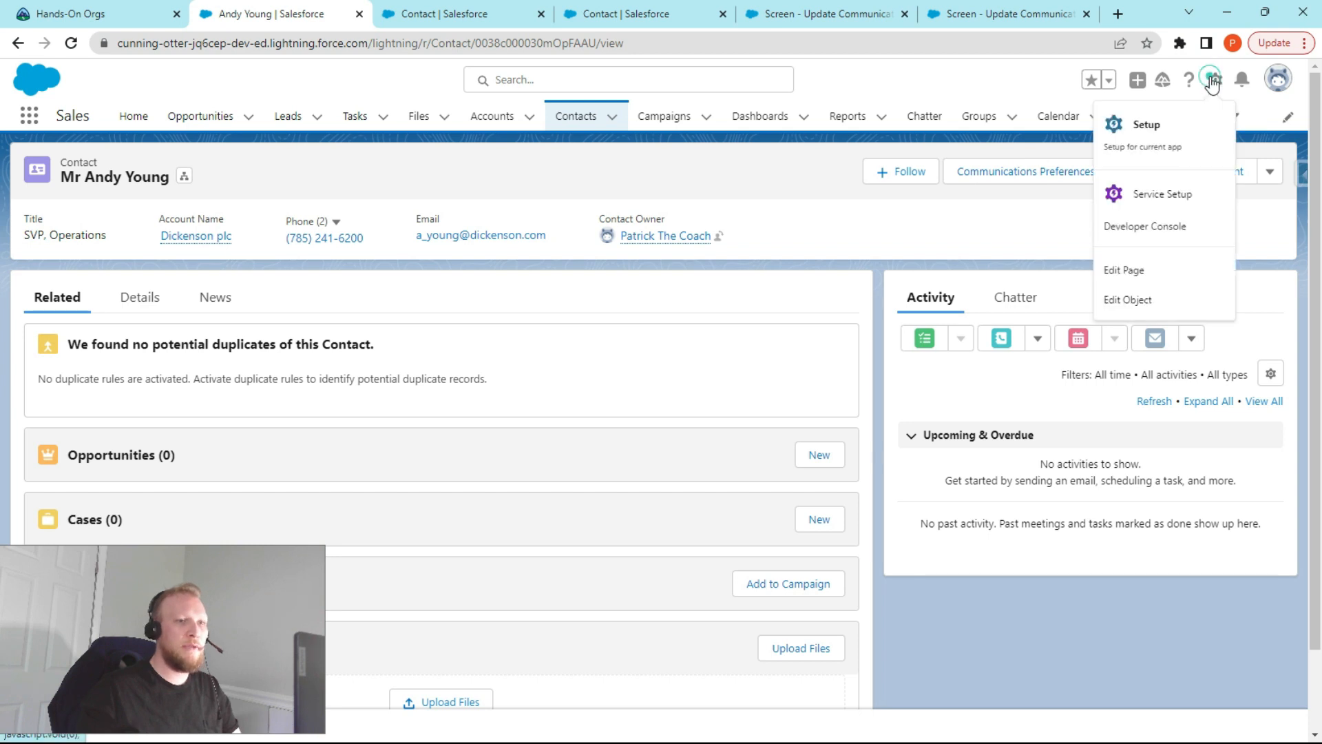
pyautogui.click(1156, 269)
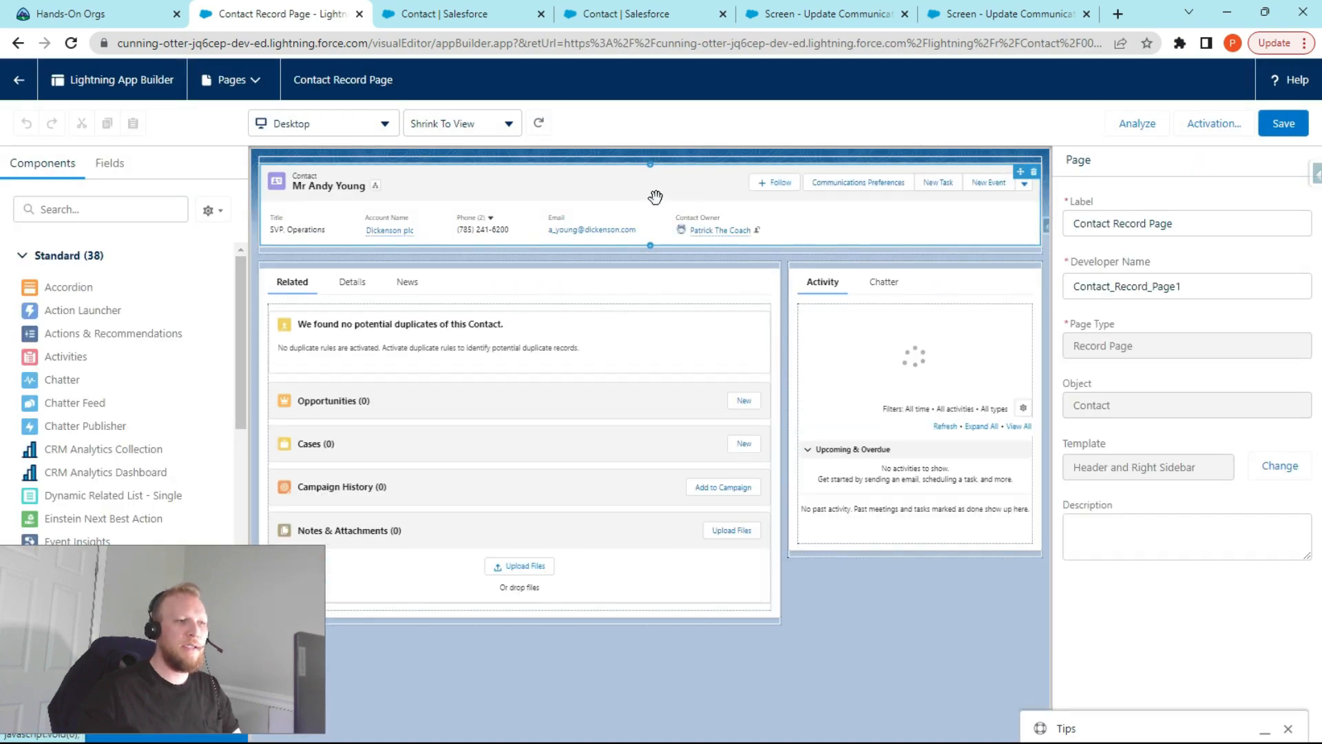
pyautogui.click(650, 194)
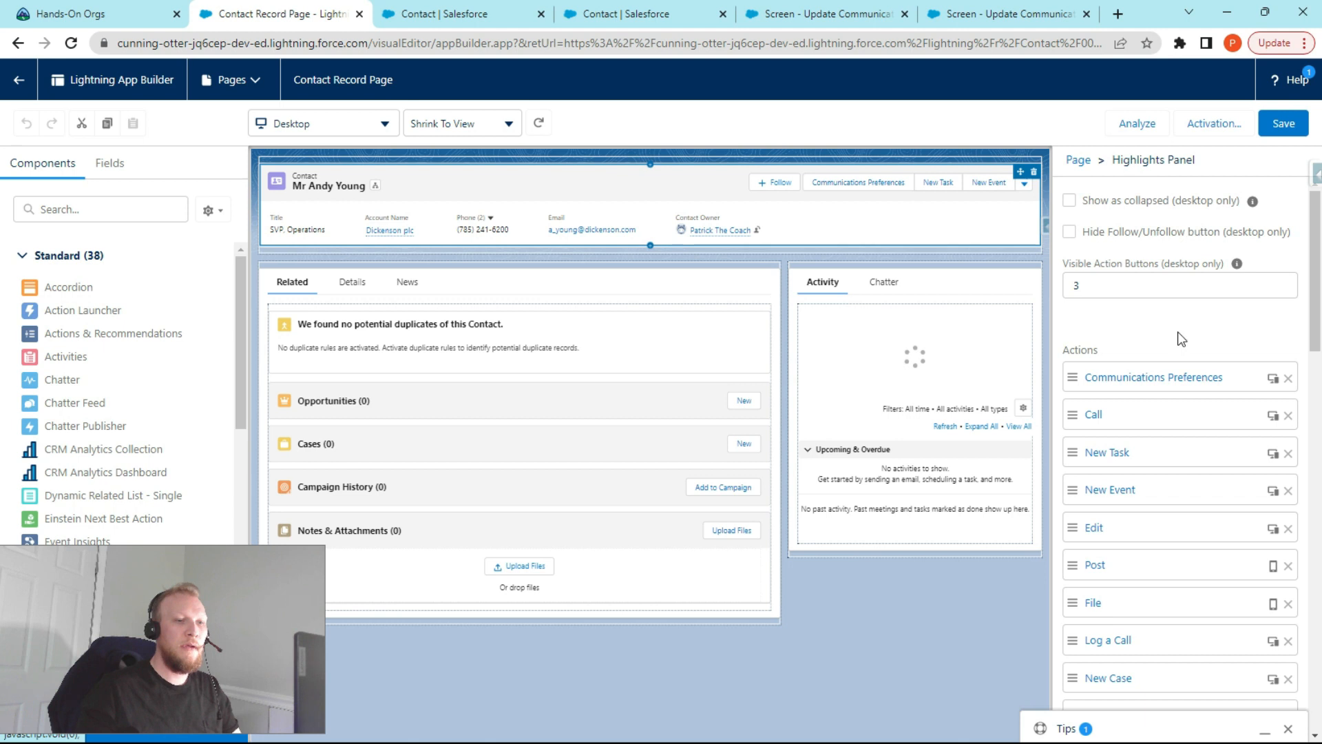
# - Look through the actions available for the Highlights Panel's Communications Preferences entry, then dismiss the selector without choosing another
pyautogui.click(1152, 378)
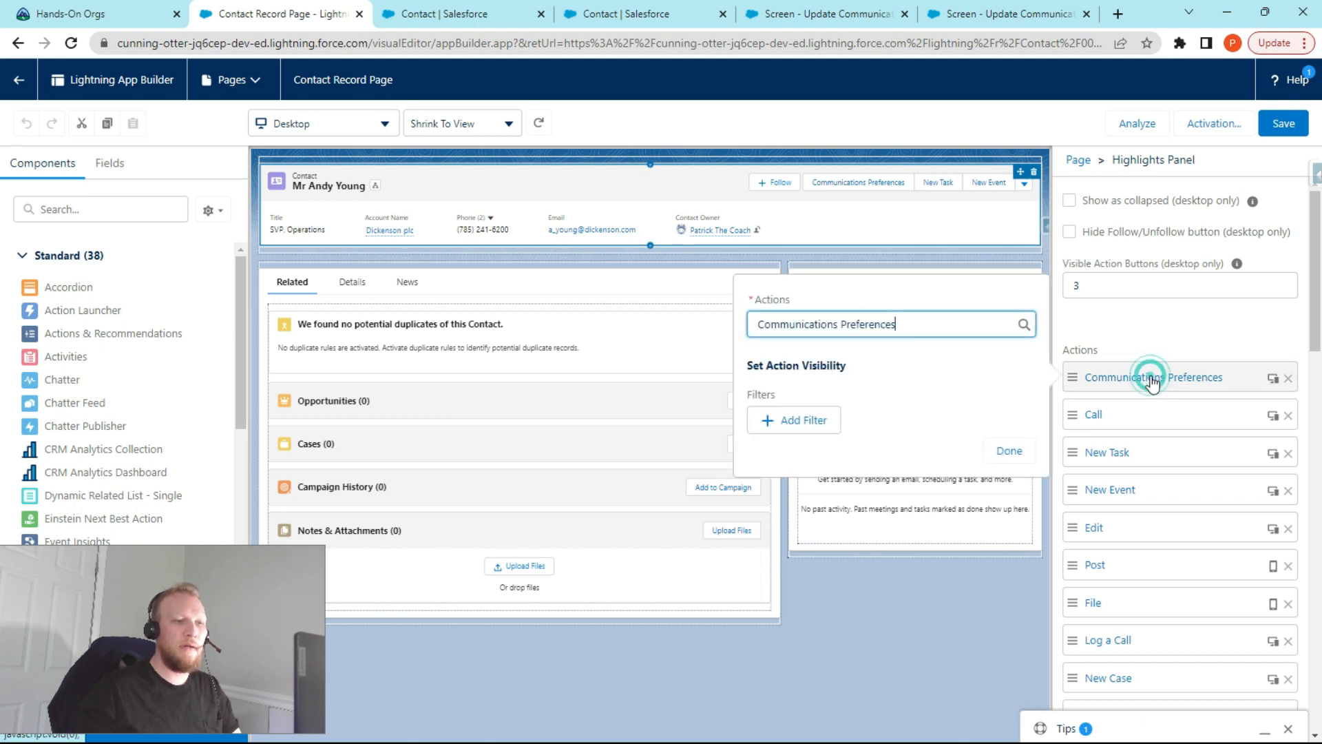
pyautogui.click(928, 327)
pyautogui.tripleClick(928, 326)
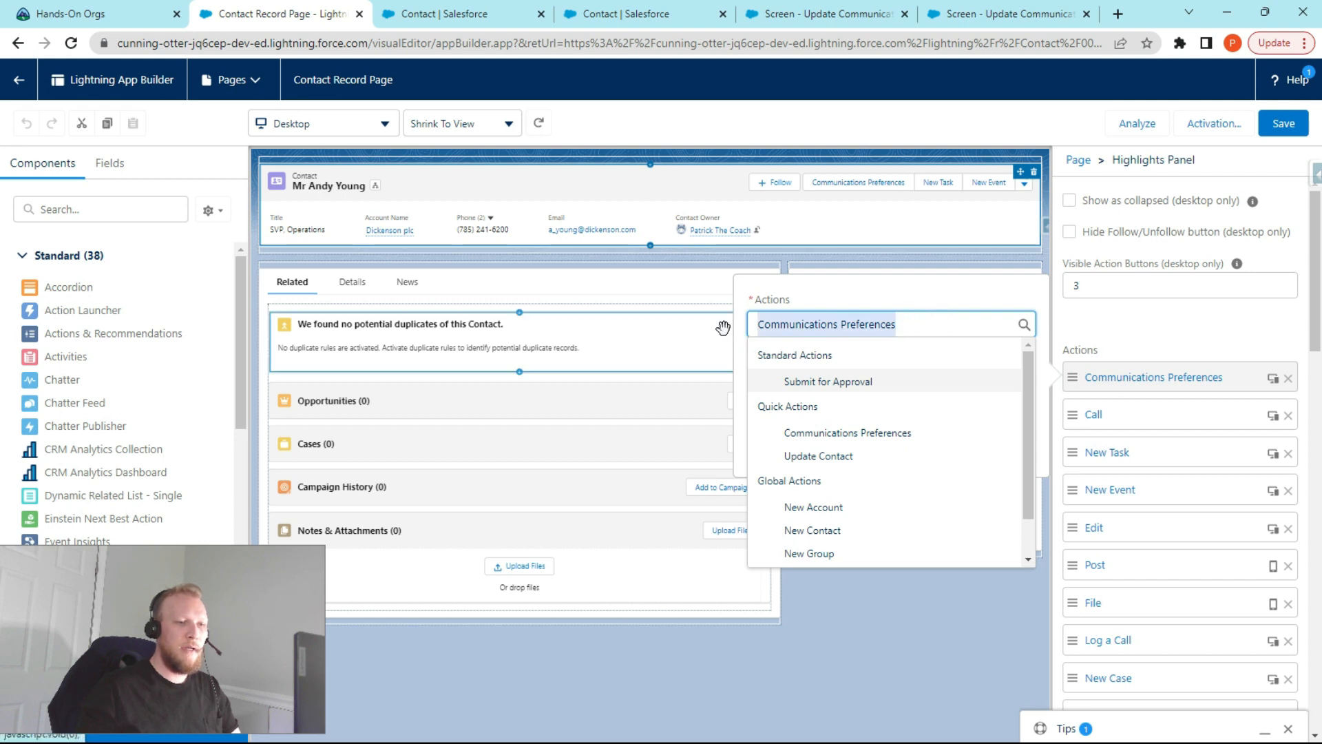
pyautogui.press('BackSpace')
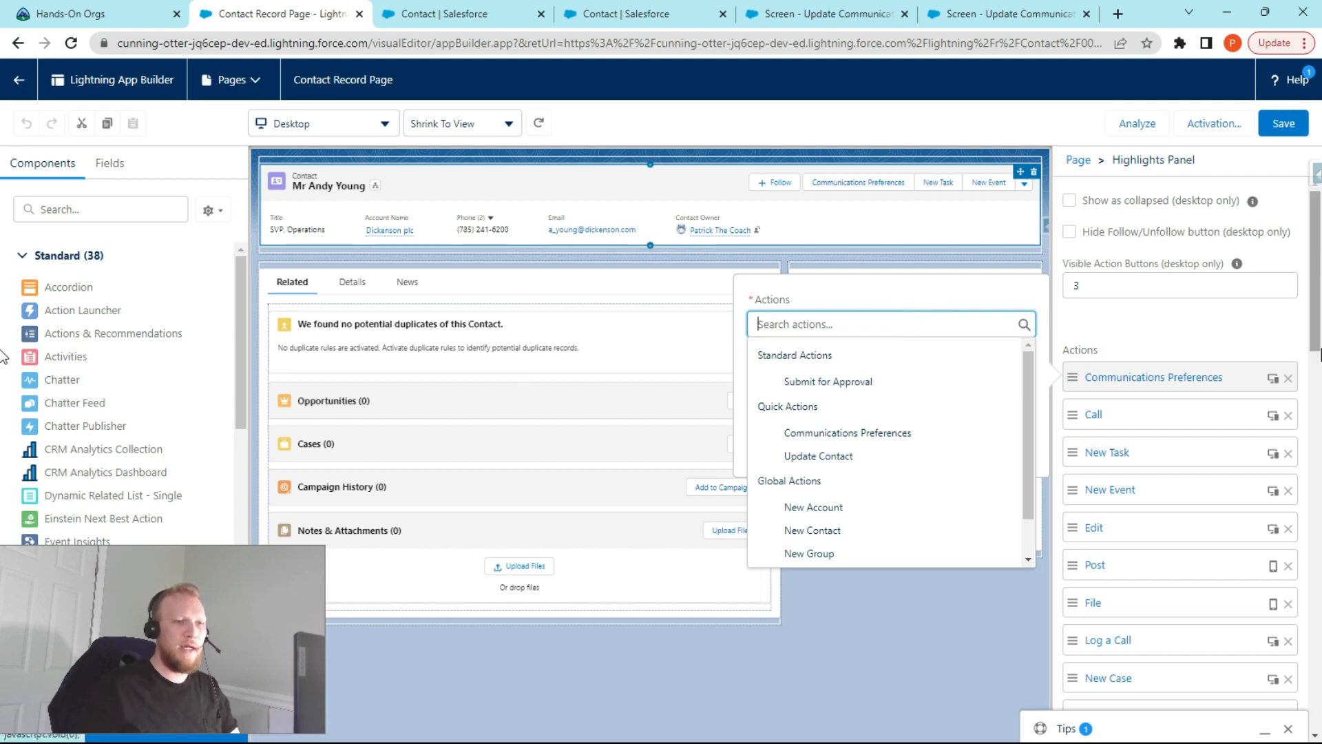
pyautogui.click(1145, 320)
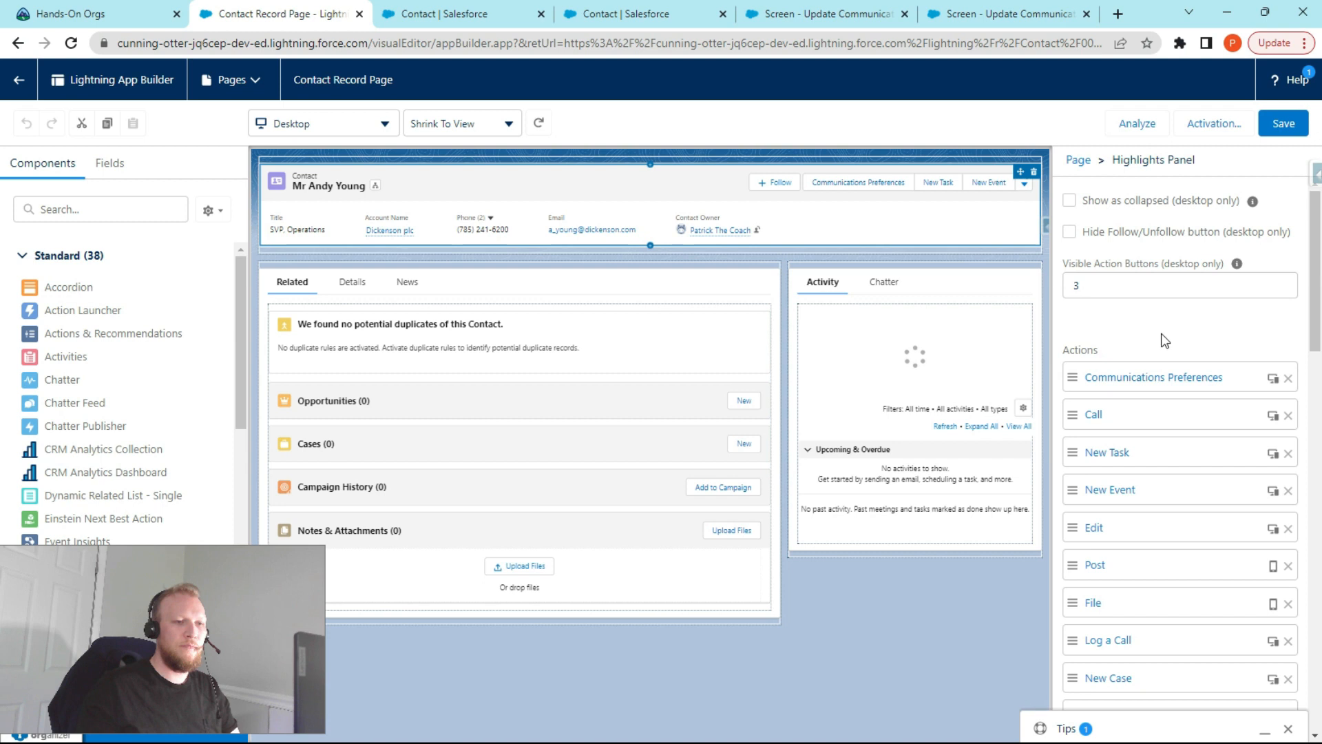
# - Clear the Highlights Panel's Communications Preferences action entry, select Communications Preferences again from the quick actions, and finish the entry
pyautogui.click(1150, 378)
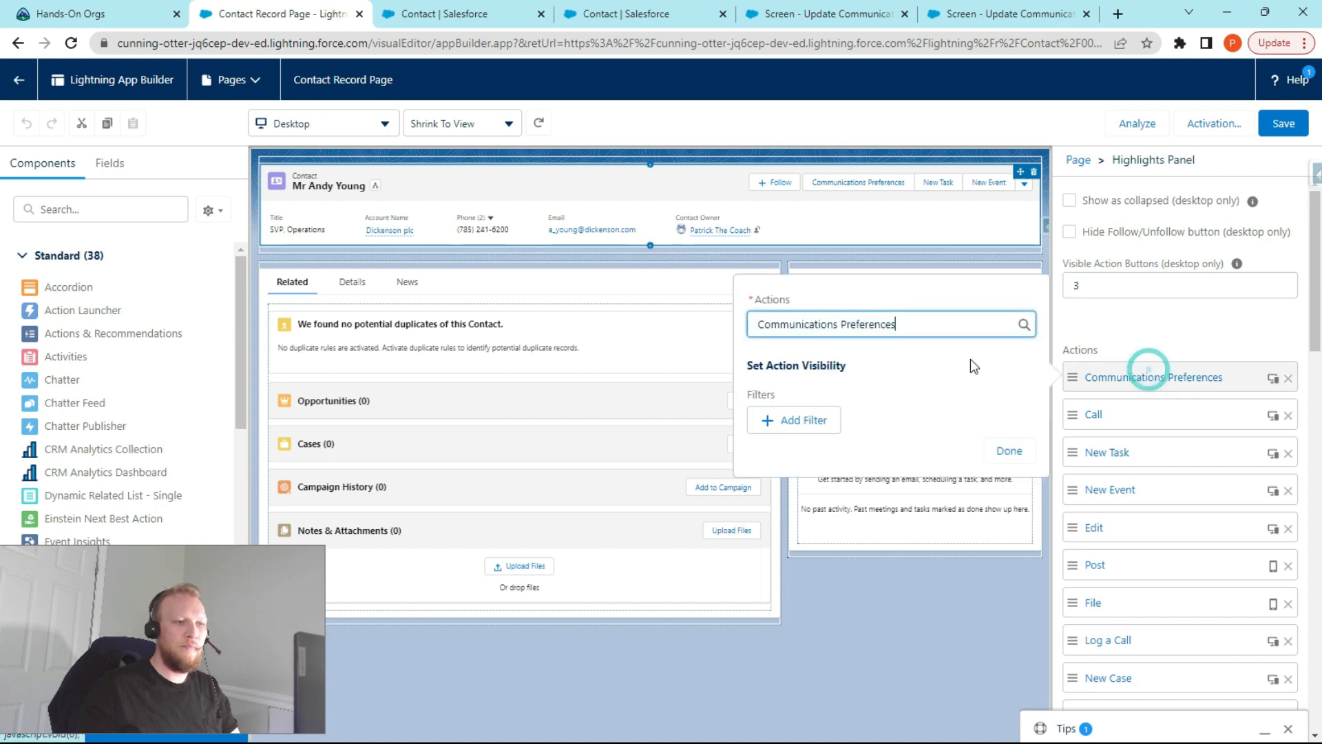
pyautogui.click(946, 322)
pyautogui.click(946, 324)
pyautogui.moveTo(916, 325); pyautogui.dragTo(781, 387)
pyautogui.press('BackSpace')
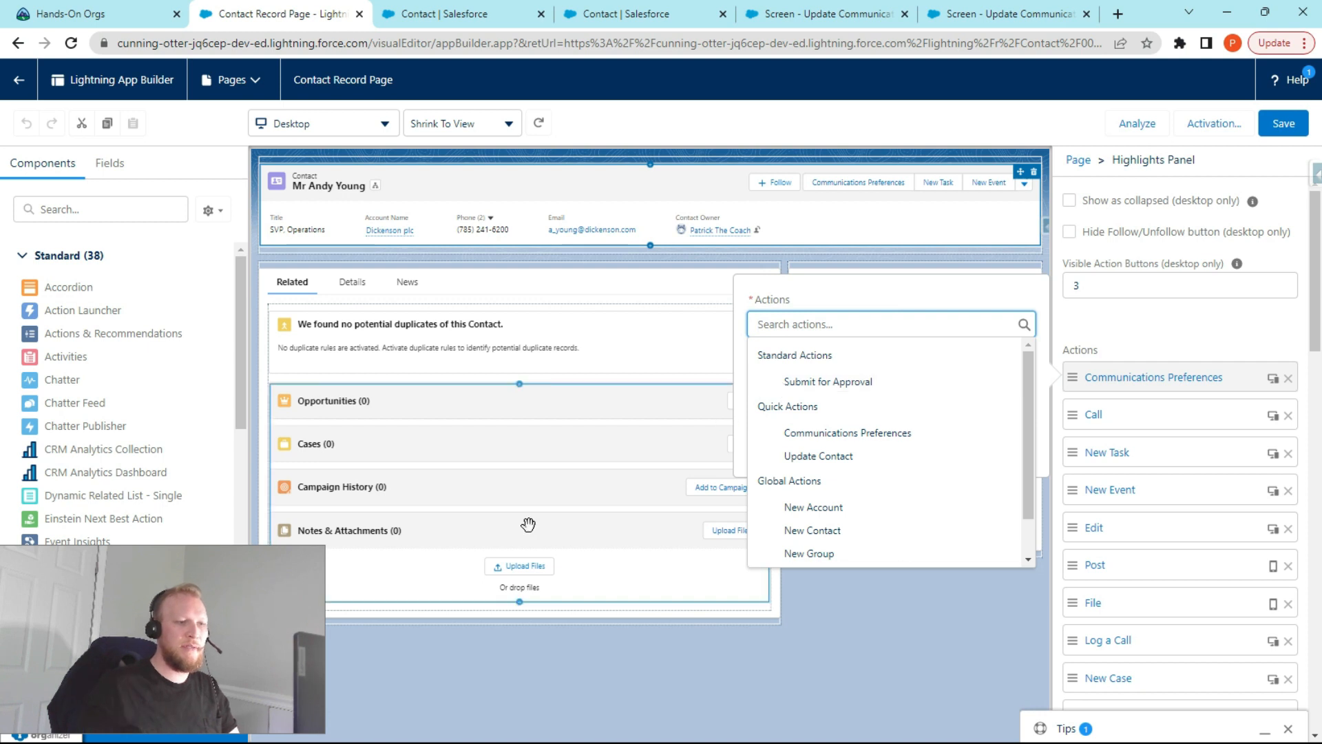
pyautogui.click(814, 434)
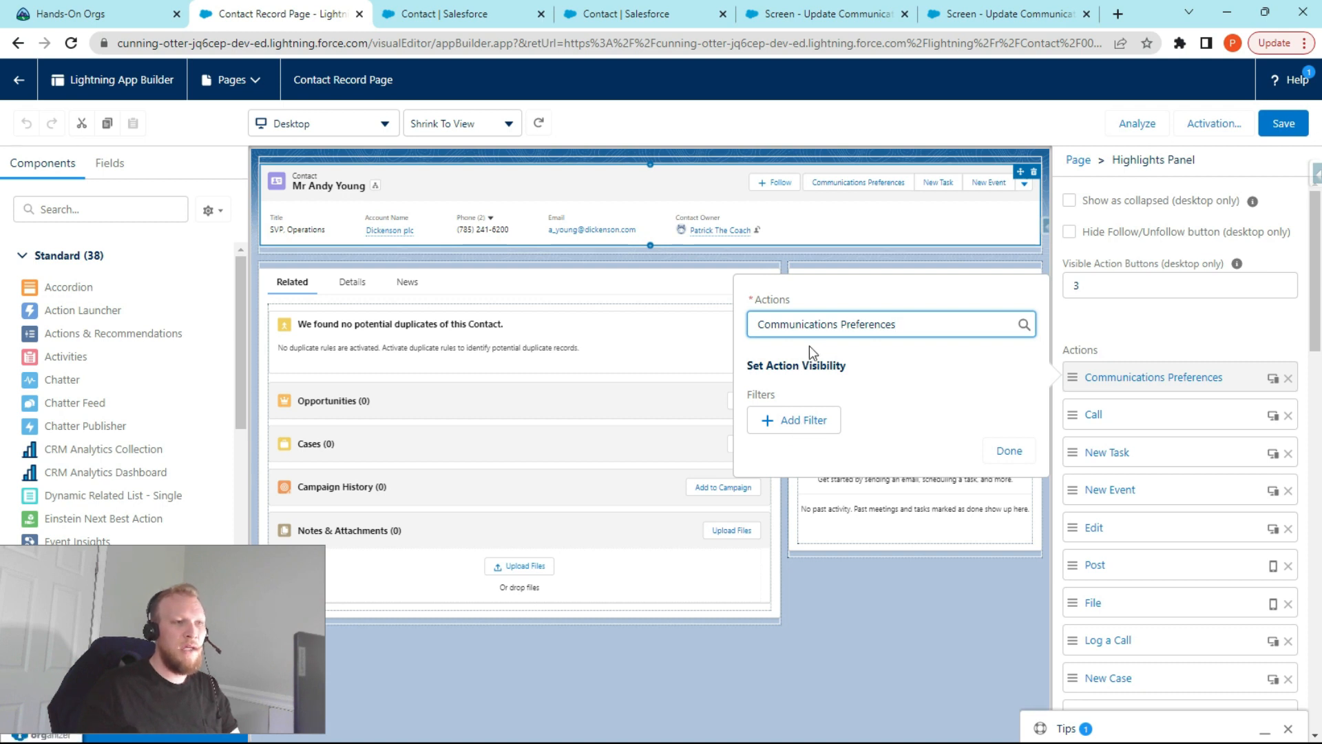
pyautogui.click(1010, 448)
pyautogui.click(1147, 321)
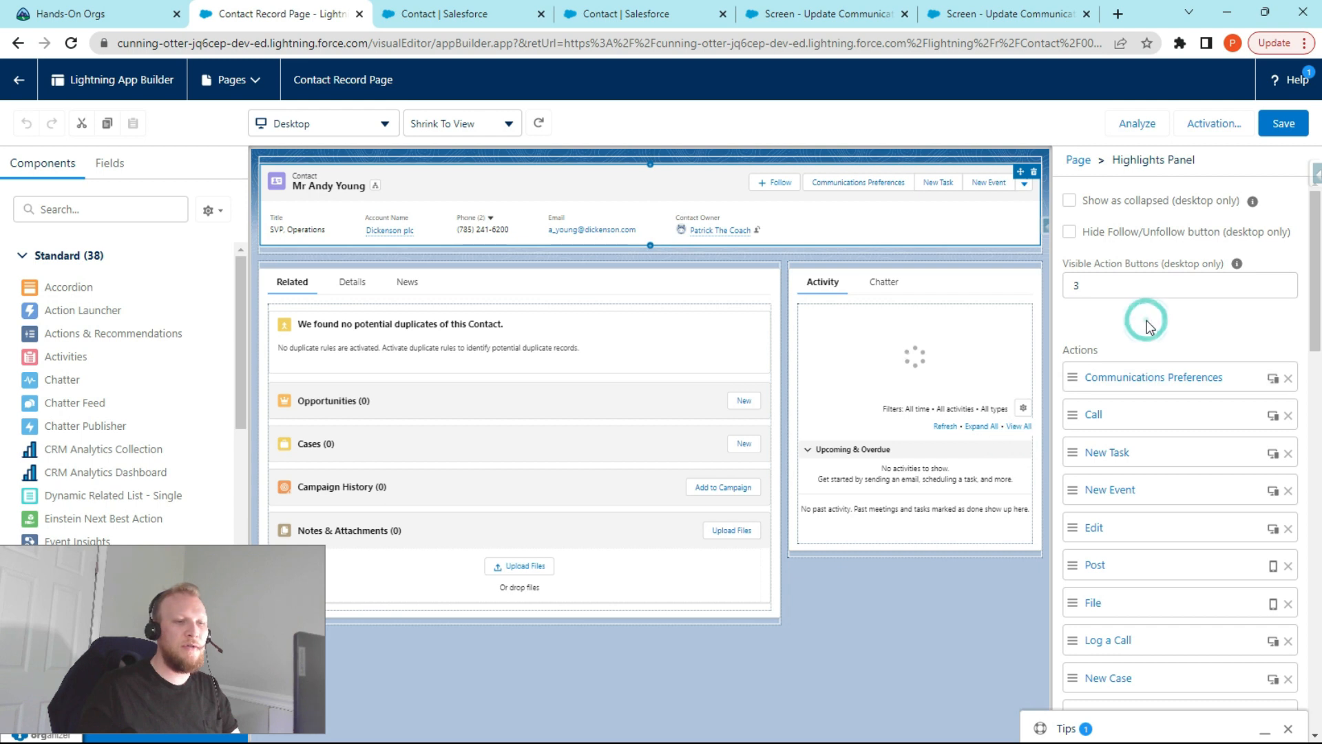
# - Examine the Highlights Panel's compact and page layout settings, then the Contact object's page layout list and the open Contact layout
pyautogui.scroll(-15, 1180, 396)
pyautogui.scroll(8, 1177, 389)
pyautogui.scroll(-11, 1178, 389)
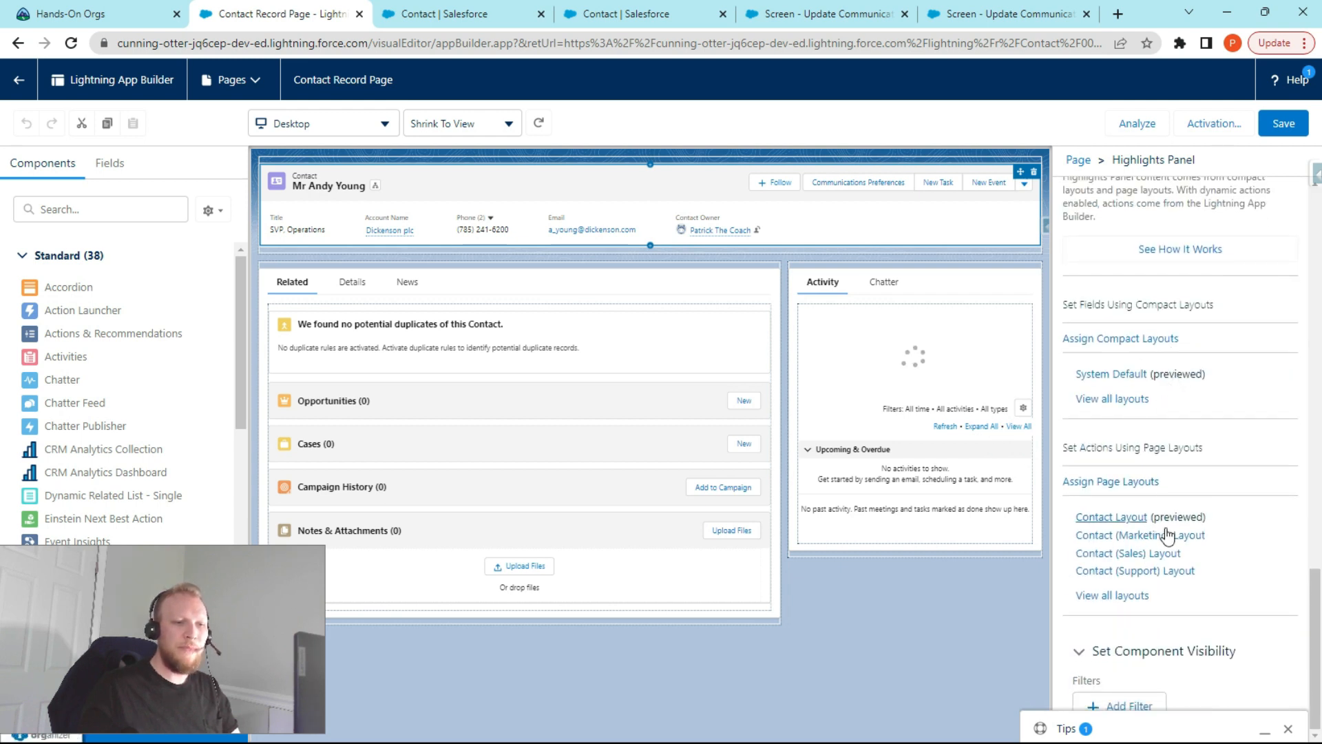
pyautogui.scroll(15, 1167, 533)
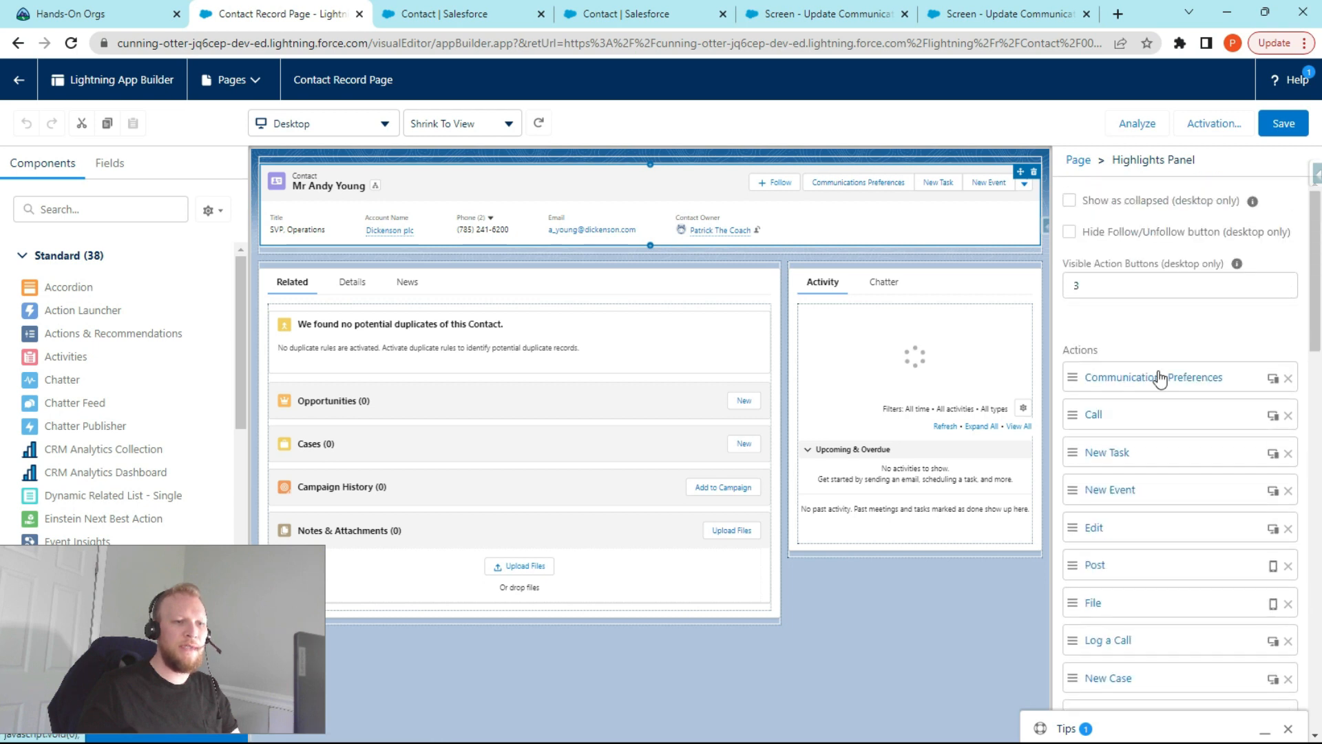
pyautogui.click(475, 16)
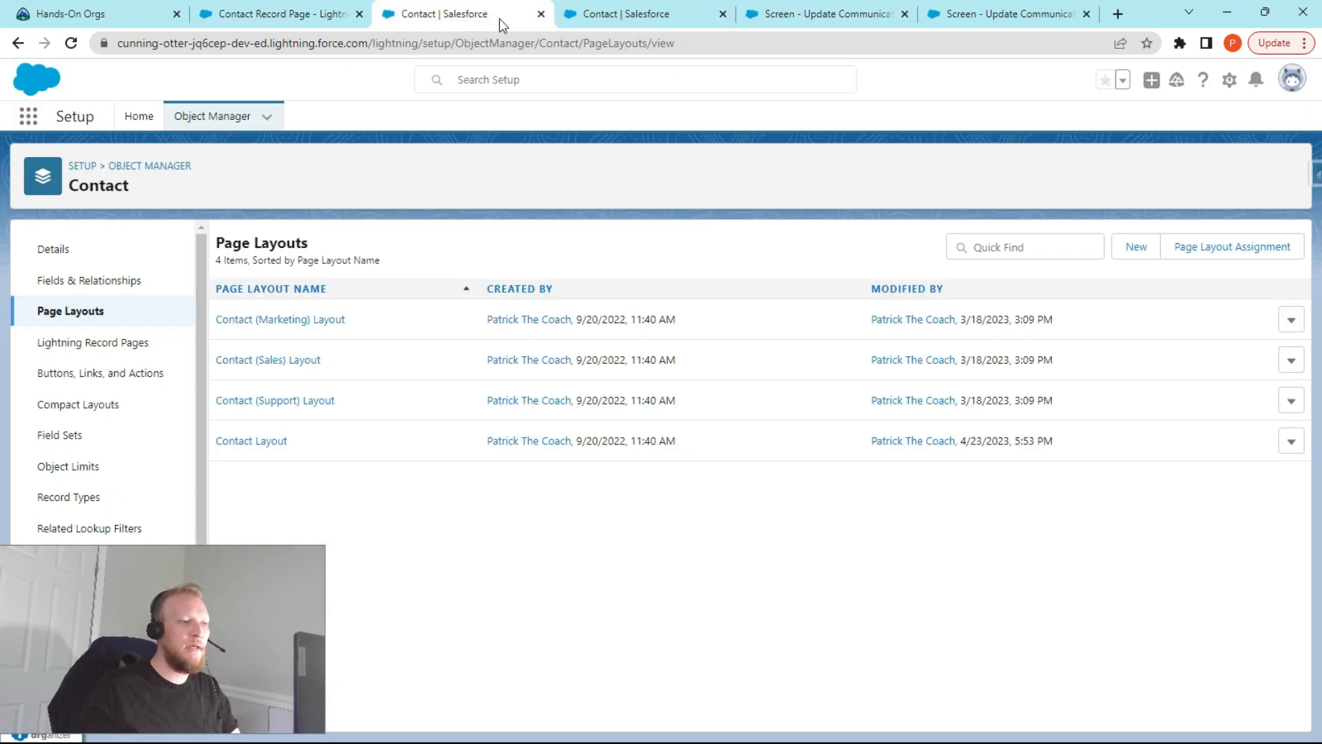
pyautogui.click(602, 15)
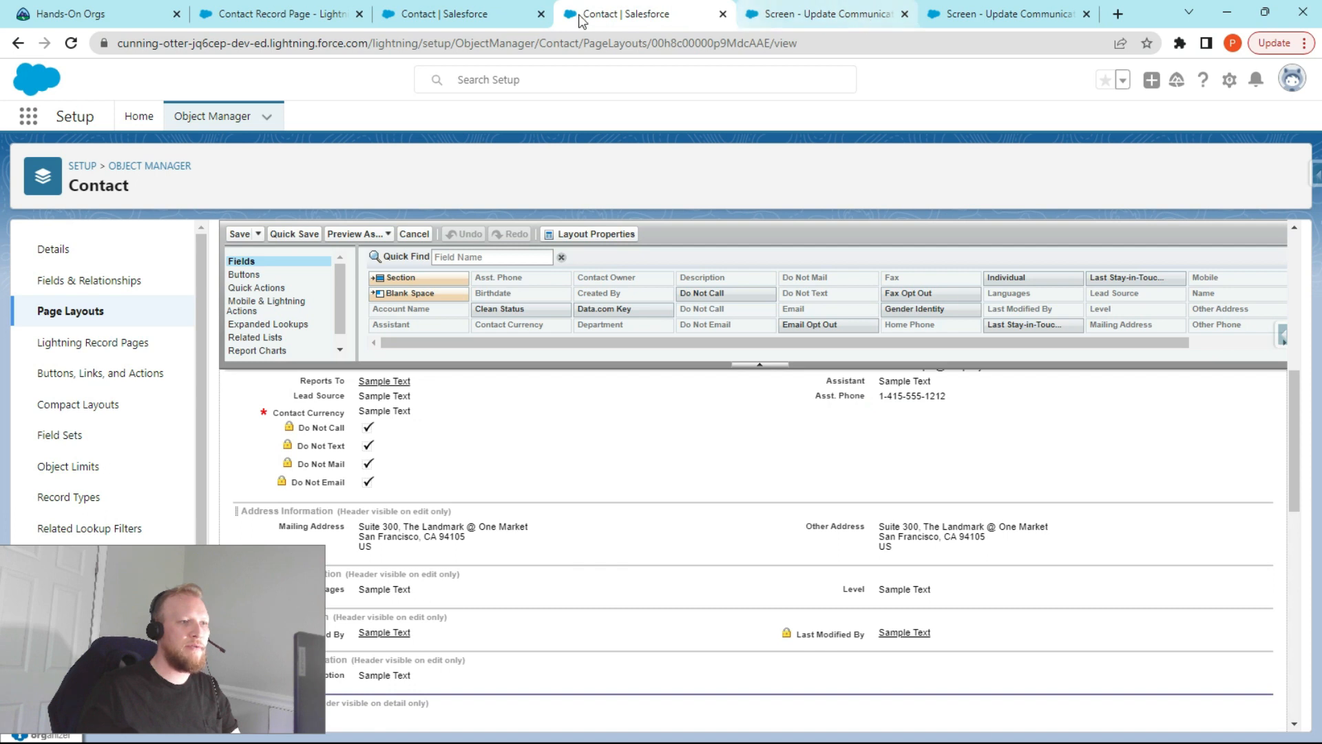
pyautogui.click(435, 15)
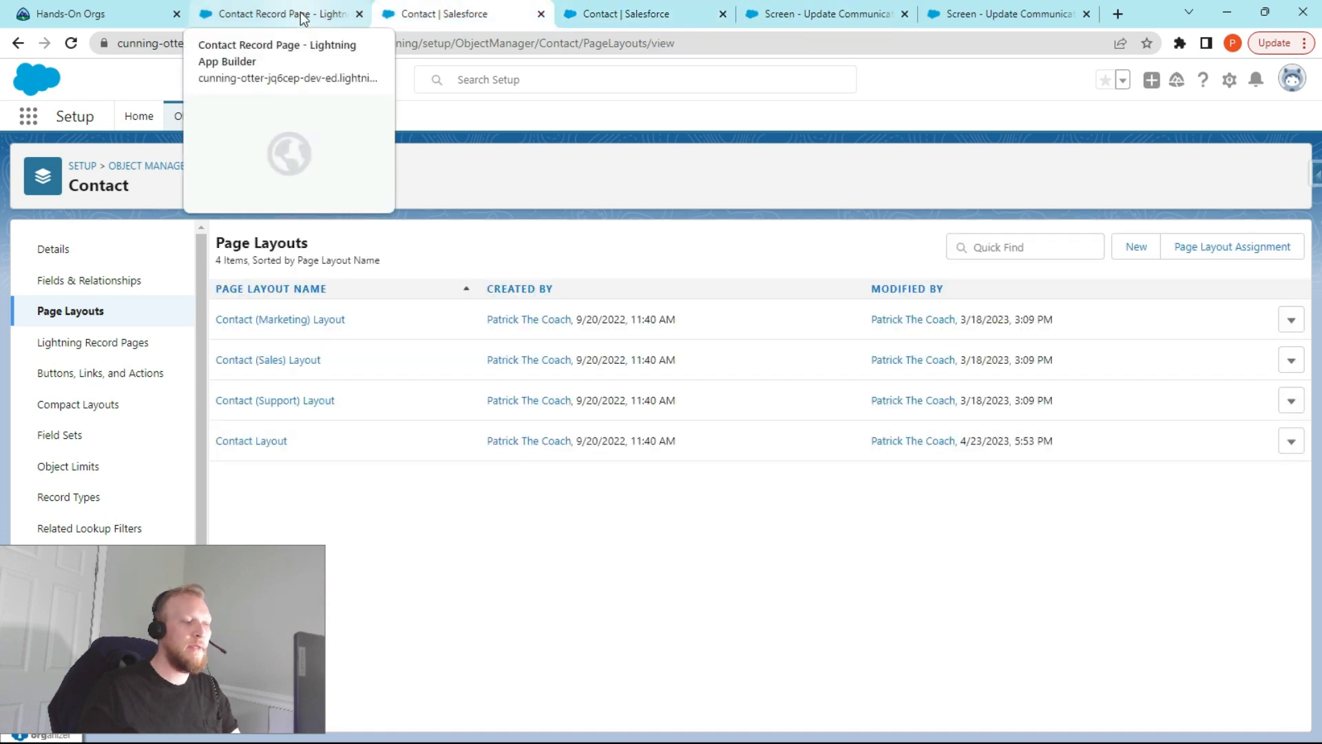
# - Go back to the Contact Record Page in Lightning App Builder, save it, and return to the contact record
pyautogui.click(304, 16)
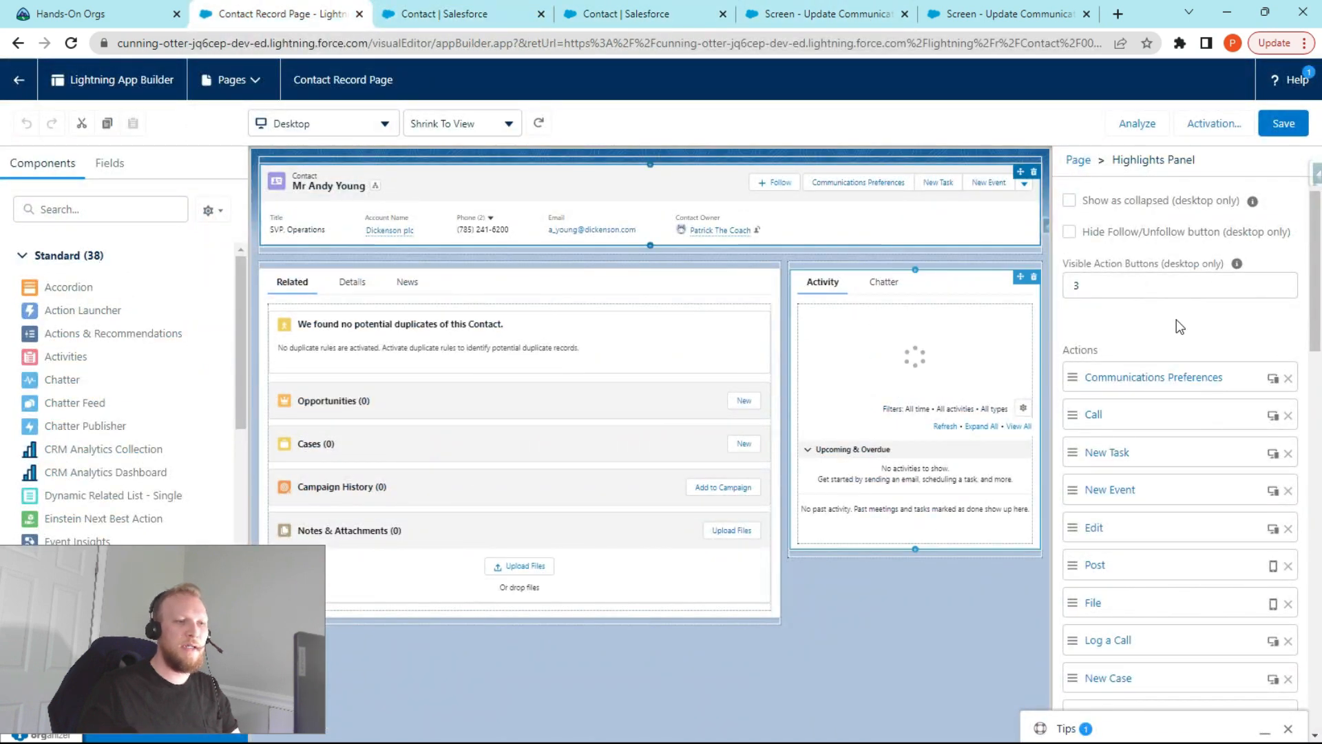
pyautogui.click(1284, 125)
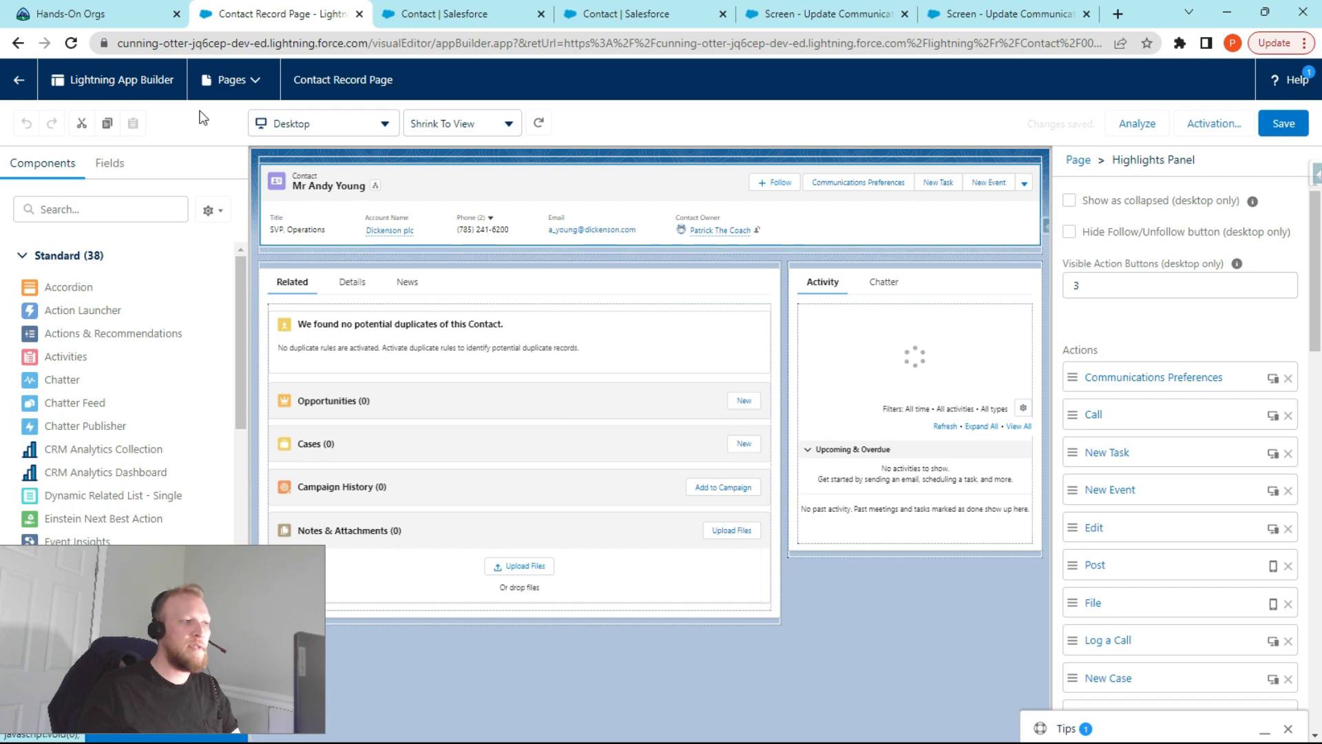
pyautogui.click(18, 80)
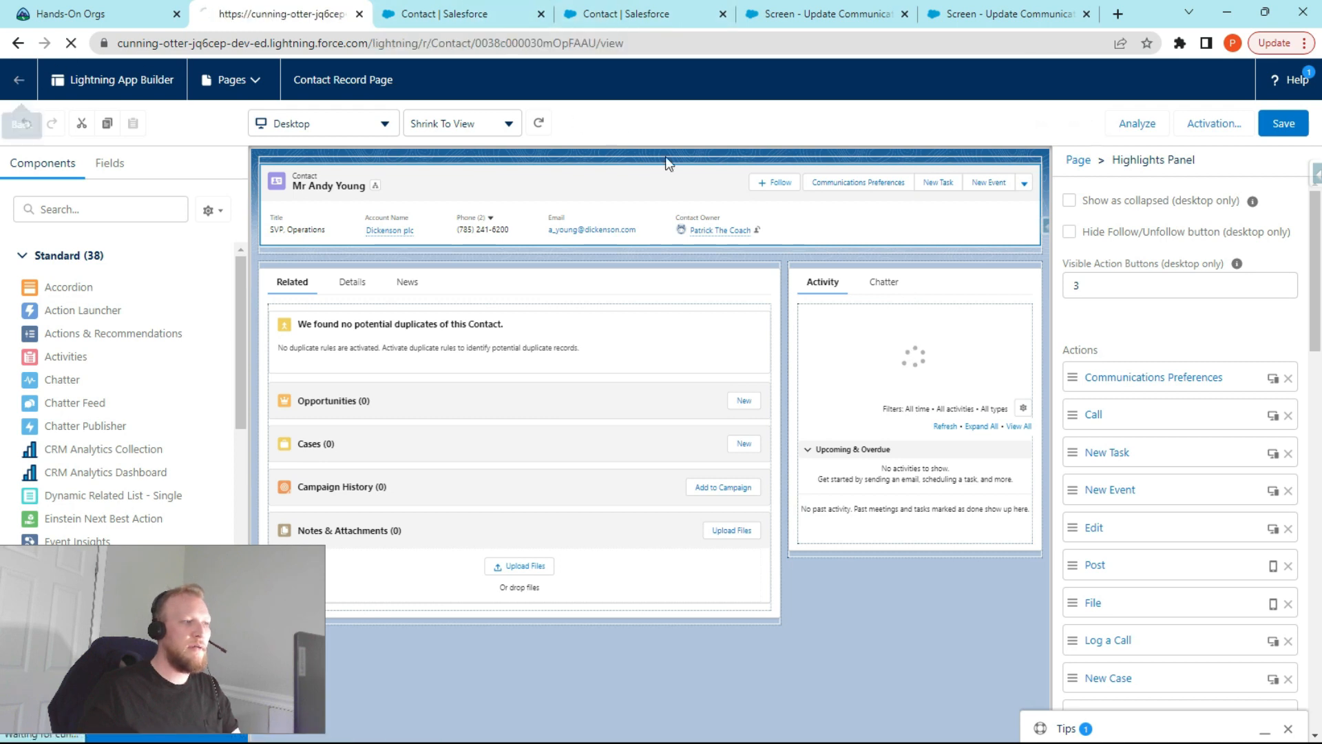